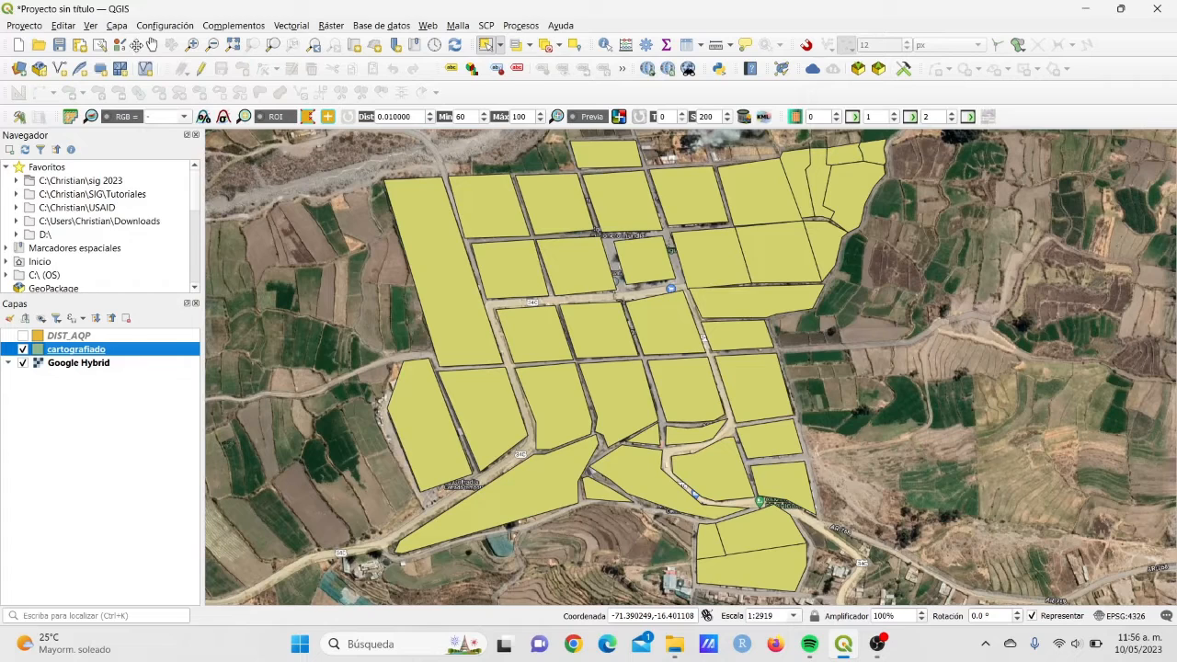
Compare the cartografiado parcels with the satellite imagery underneath by hiding the layer and showing it again
click(152, 44)
click(23, 350)
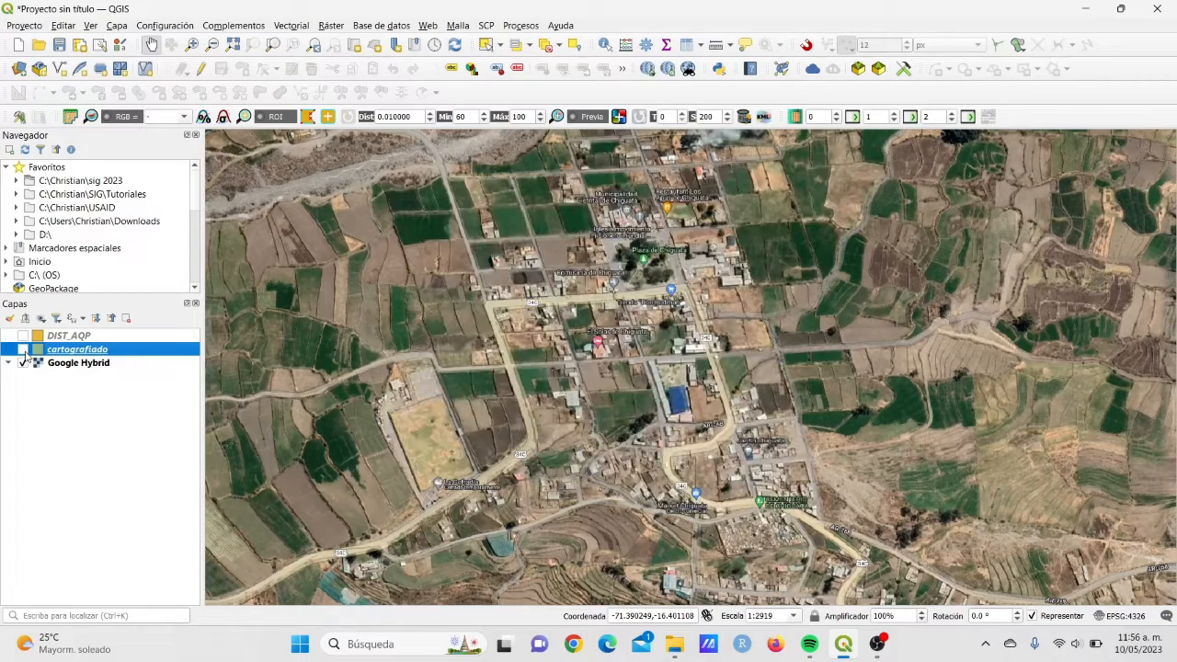
click(23, 349)
drag(679, 290, 718, 317)
Set the cartografiado layer's symbology to Categorizado, using the Tipo field as the value
right_click(118, 351)
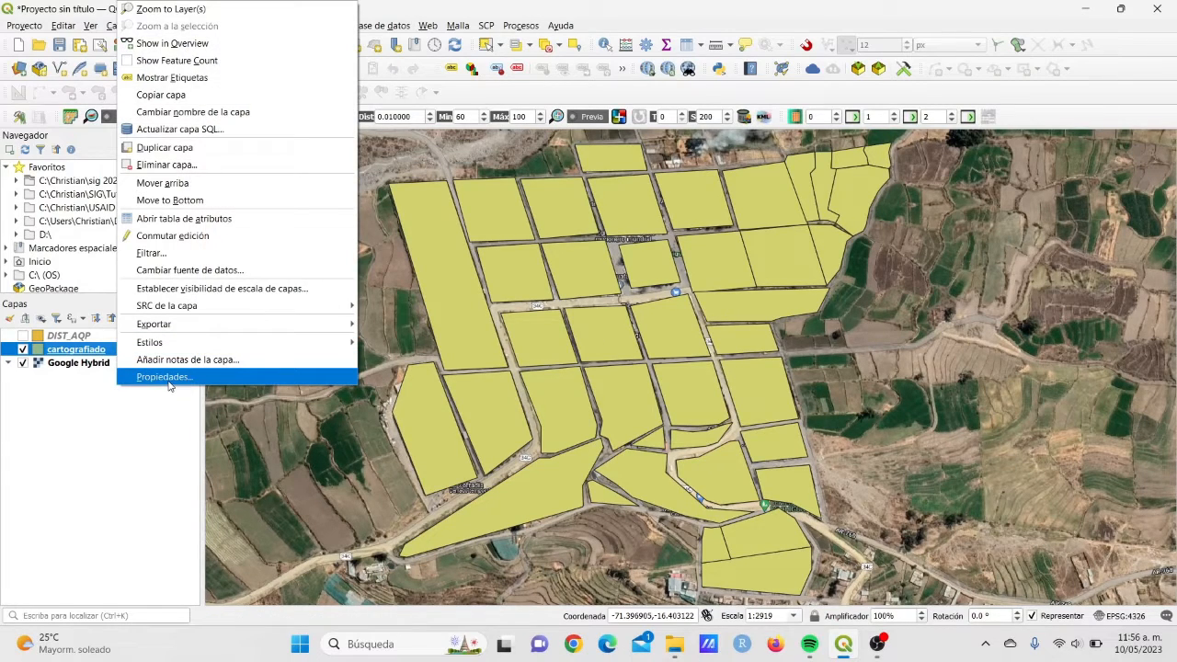
click(168, 381)
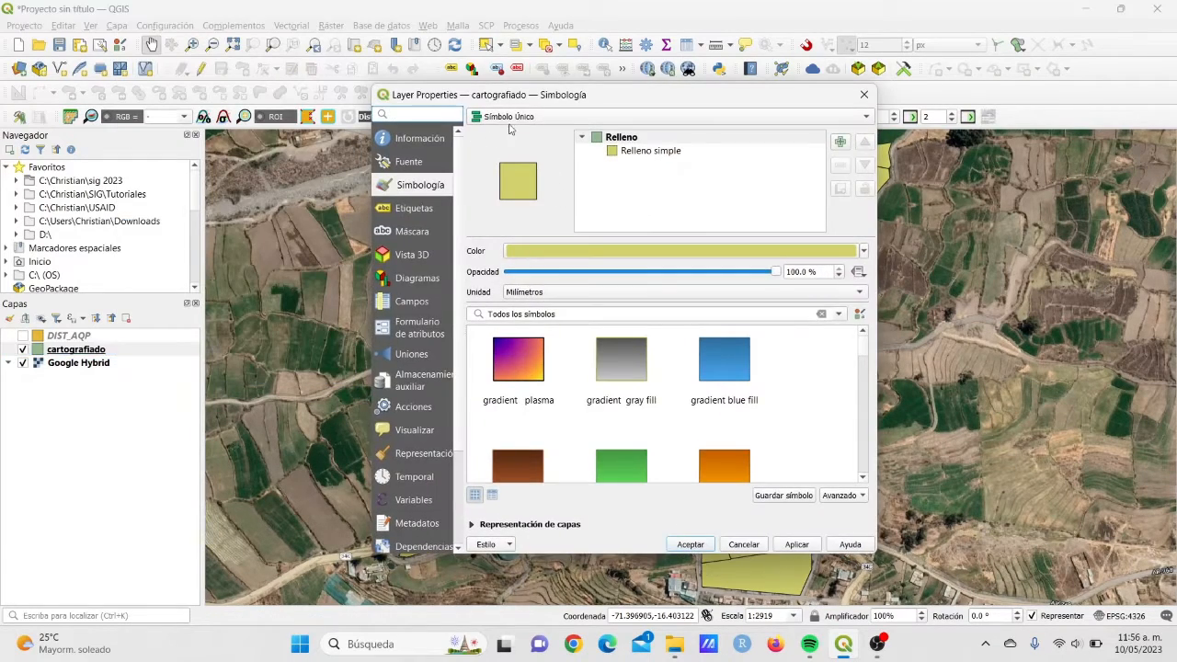
click(692, 115)
click(524, 132)
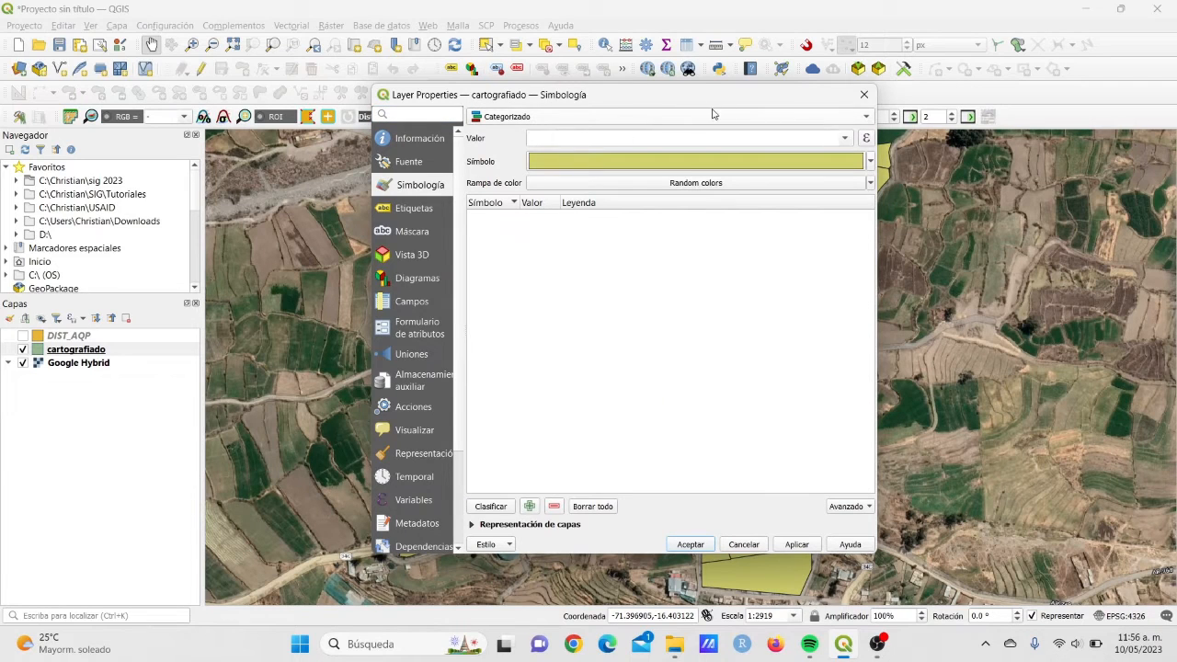
click(844, 138)
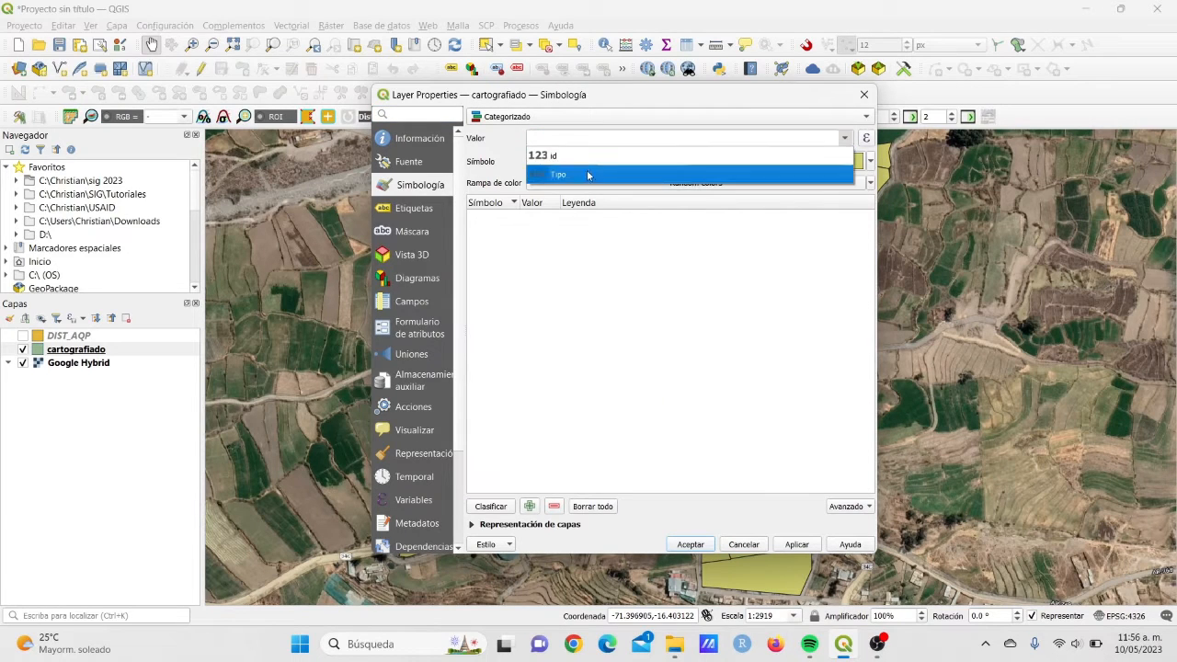
click(589, 174)
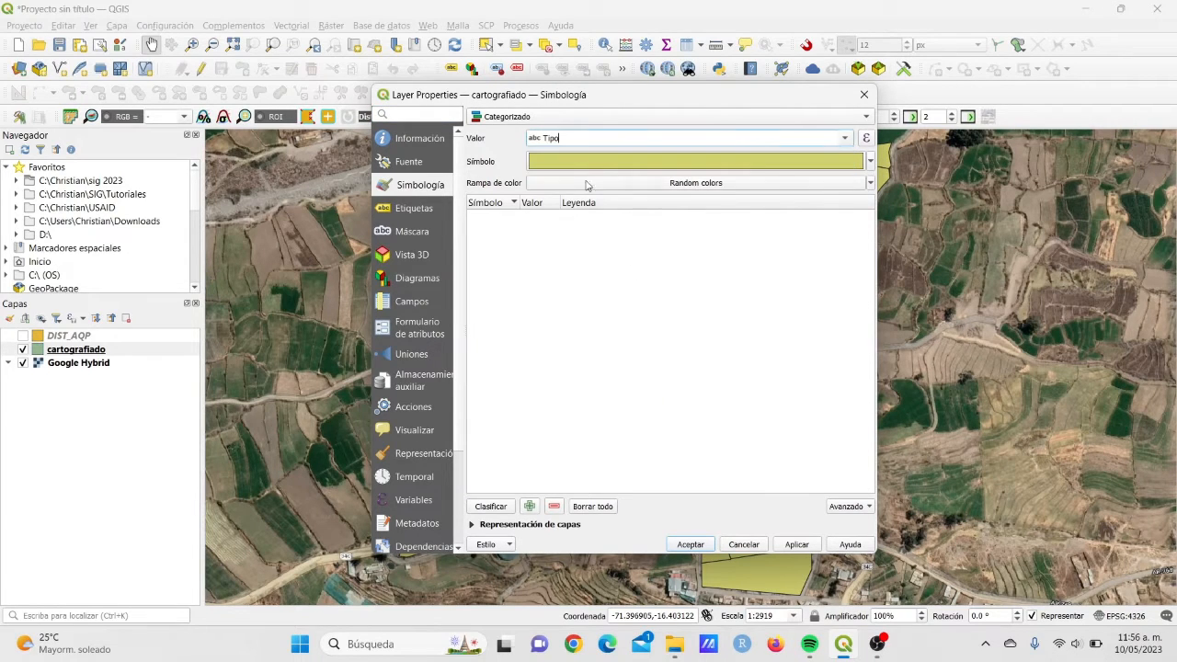
Classify the Tipo values with random colors, widen the Valor column and apply the symbology to the layer
click(492, 505)
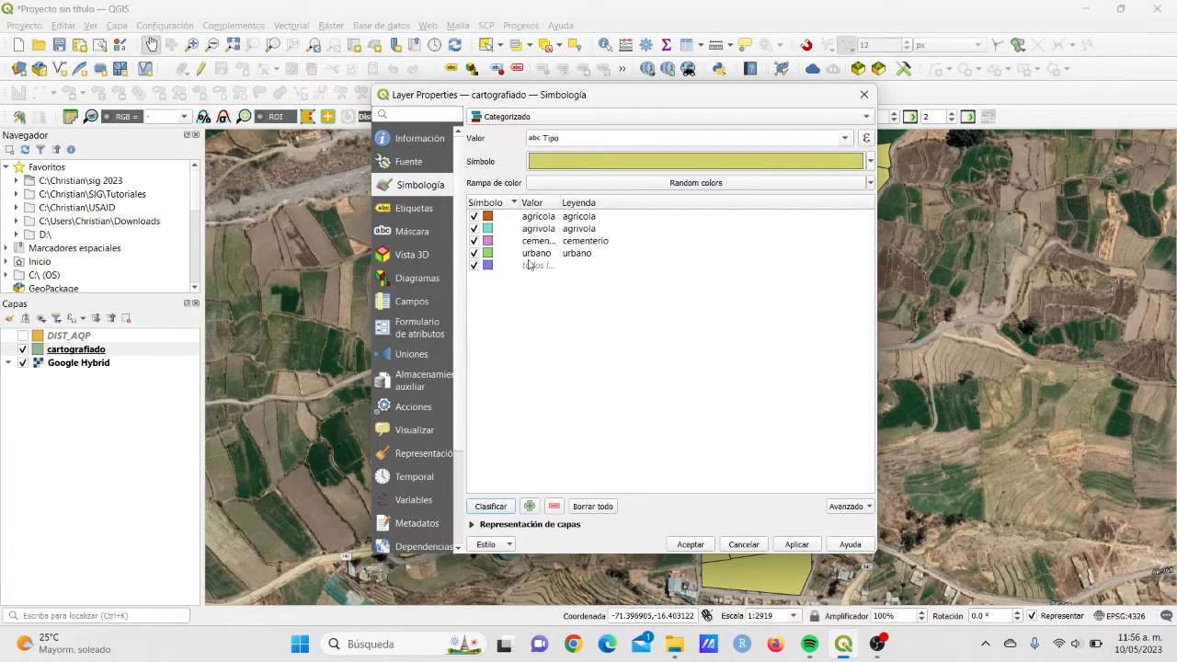
drag(560, 206, 609, 213)
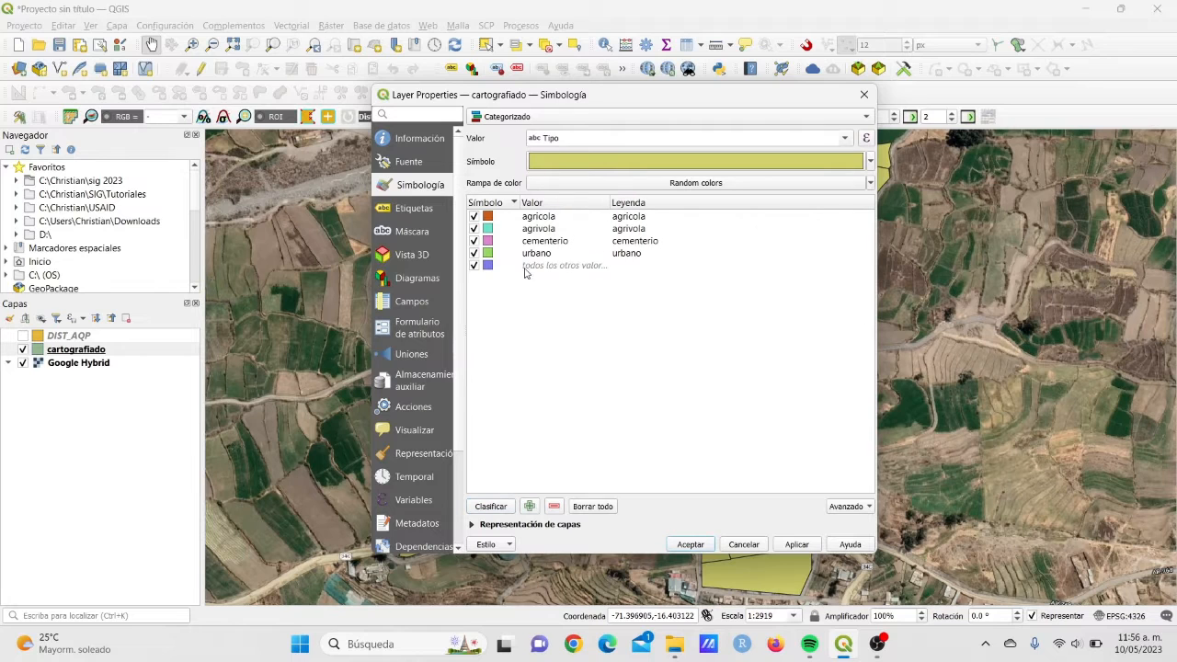
click(797, 548)
click(688, 544)
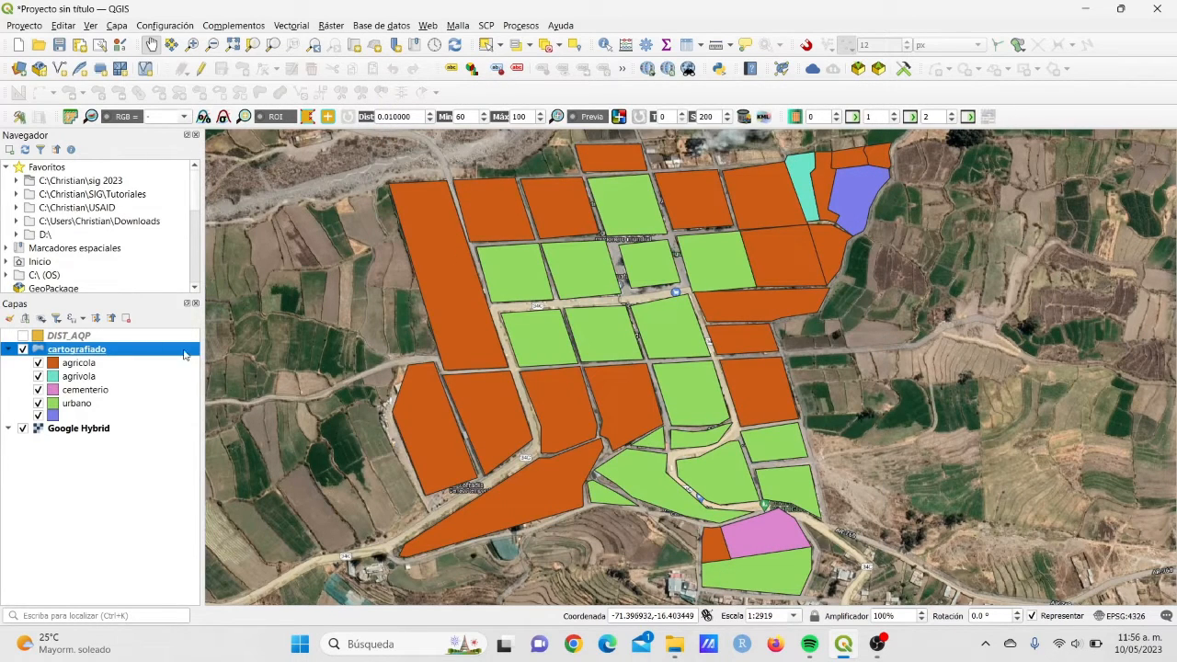
Examine the cartografiado attribute table sorted by Tipo for wrong or missing values, and check the parcels against the imagery
click(85, 363)
right_click(102, 351)
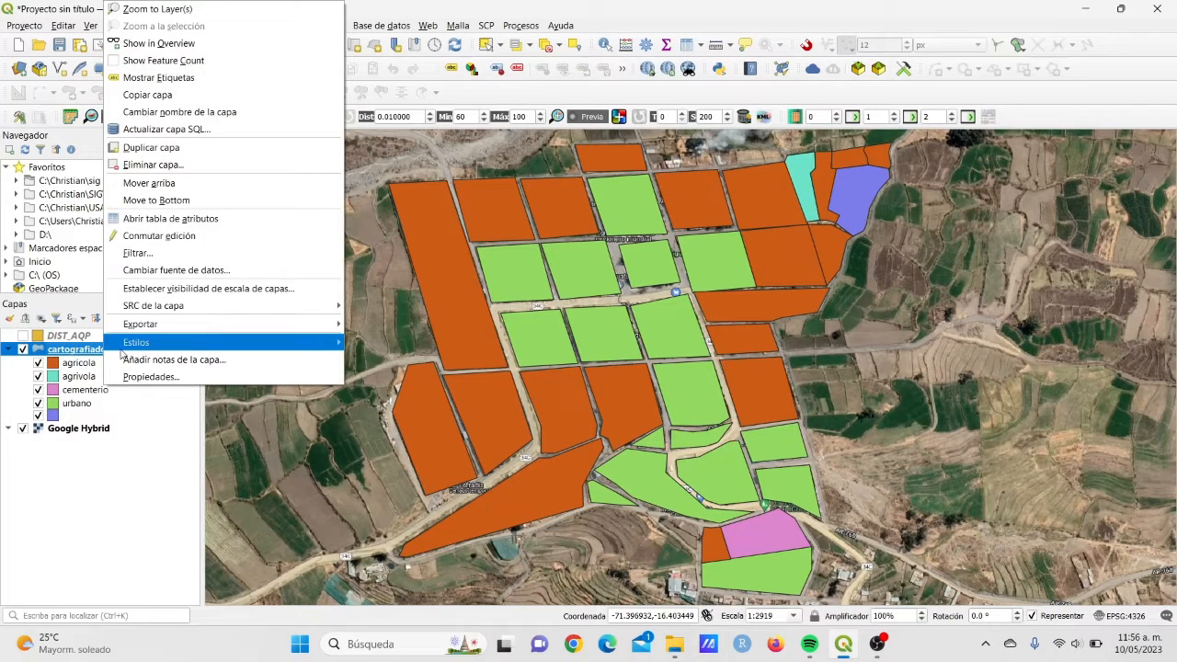
click(175, 219)
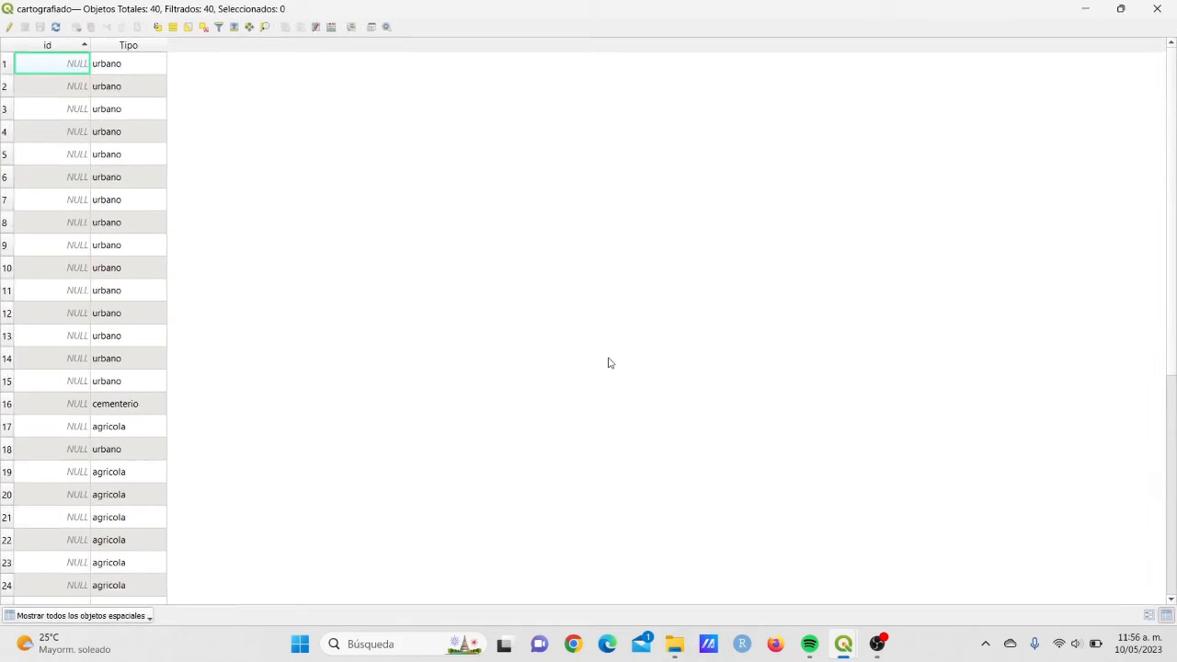
click(111, 51)
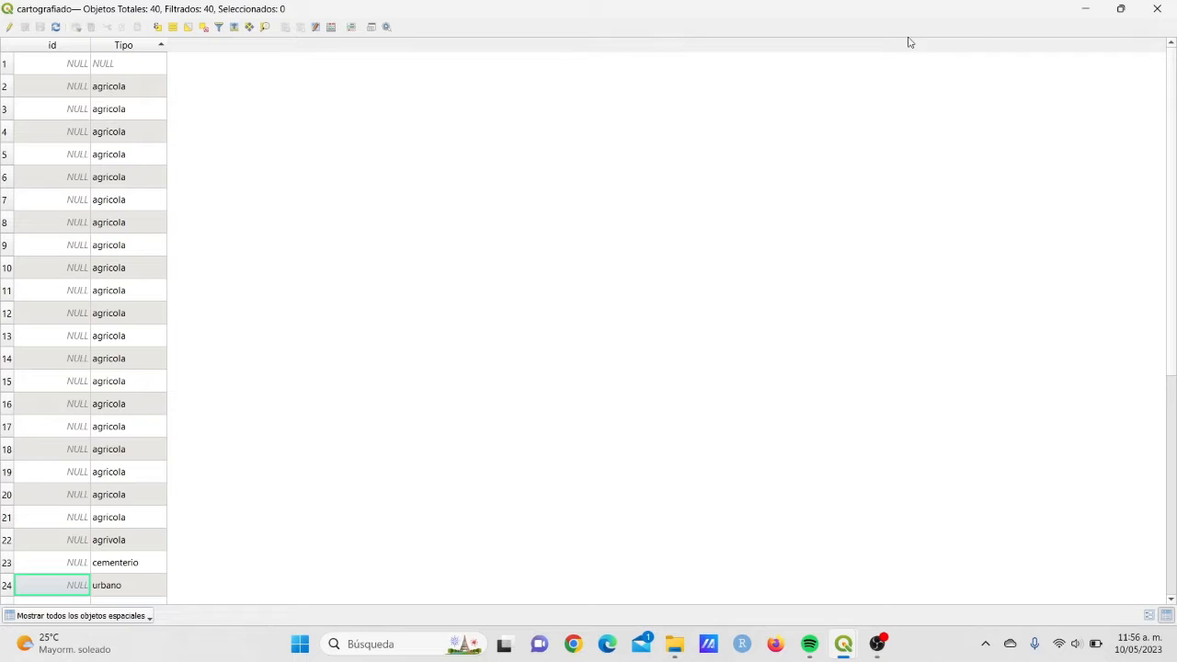
click(1085, 8)
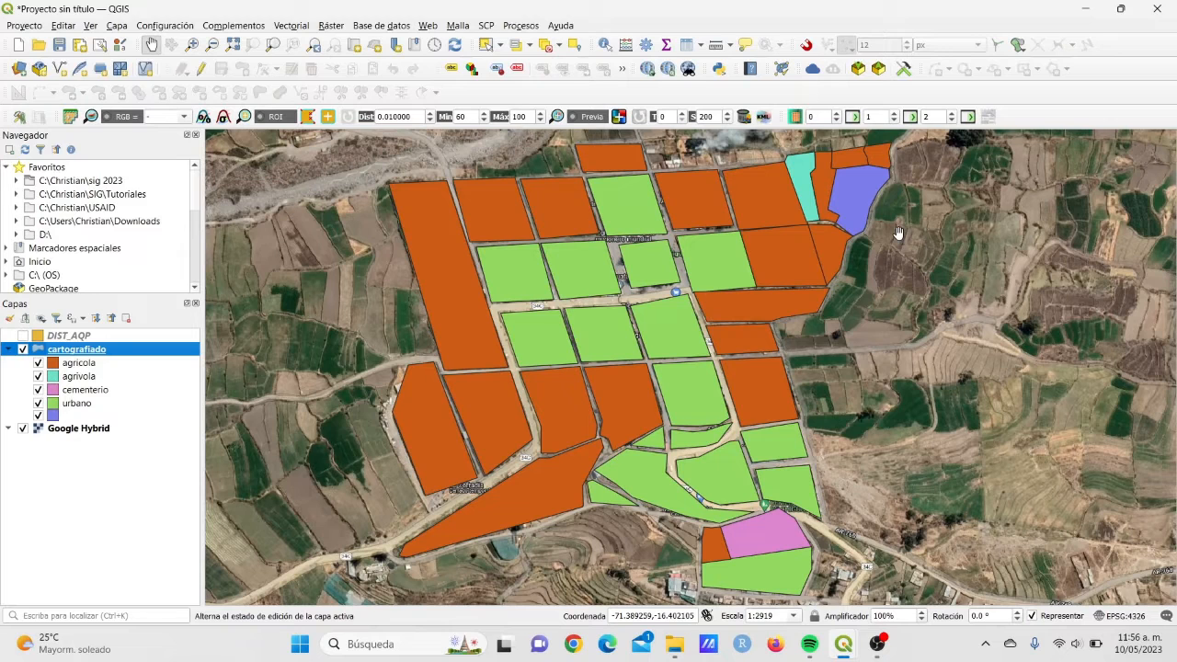
click(23, 350)
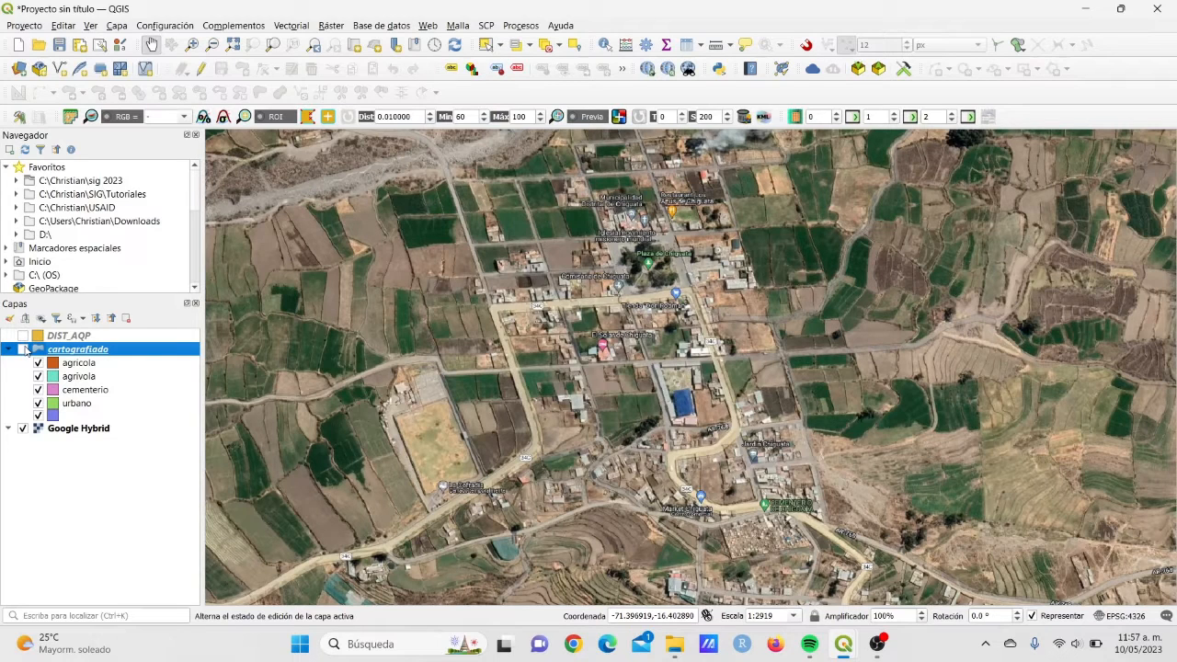
click(23, 349)
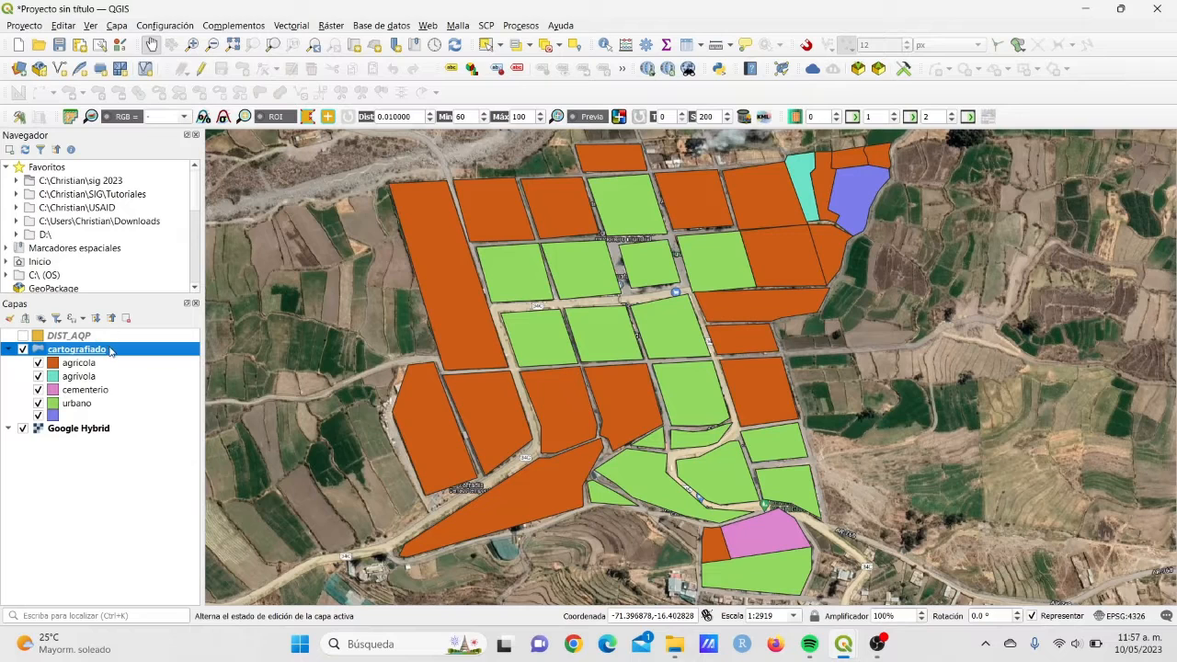
Enable editing on cartografiado and set the Tipo of the record with a NULL value to agricola in the attribute table
click(200, 69)
right_click(117, 359)
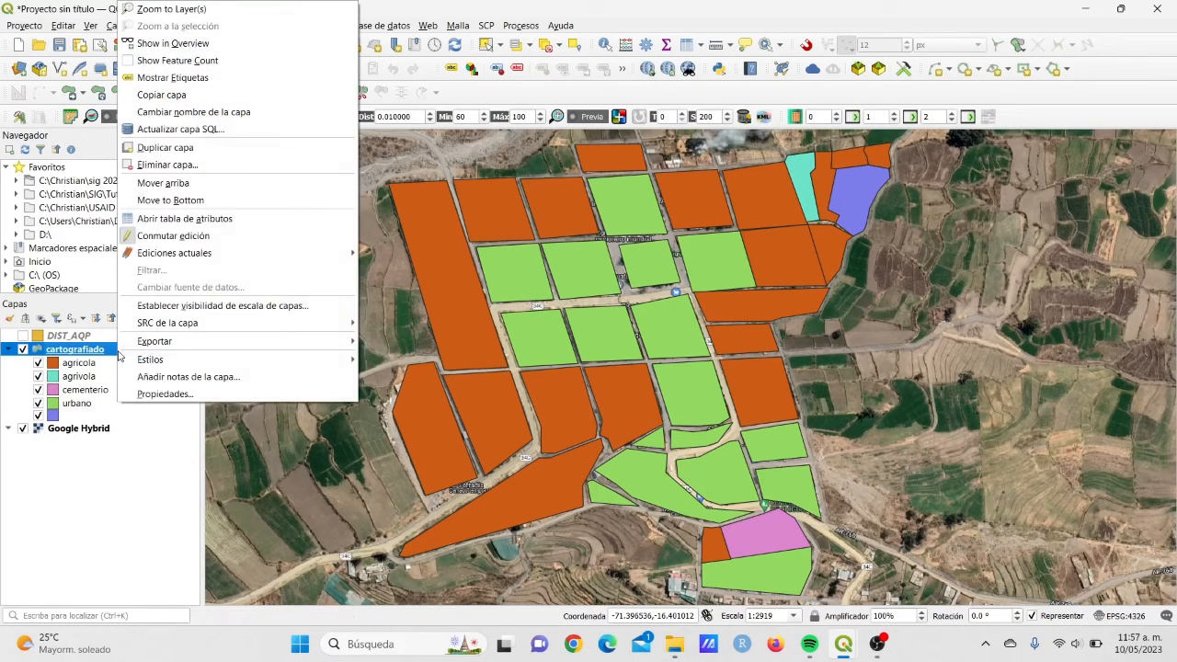
click(195, 230)
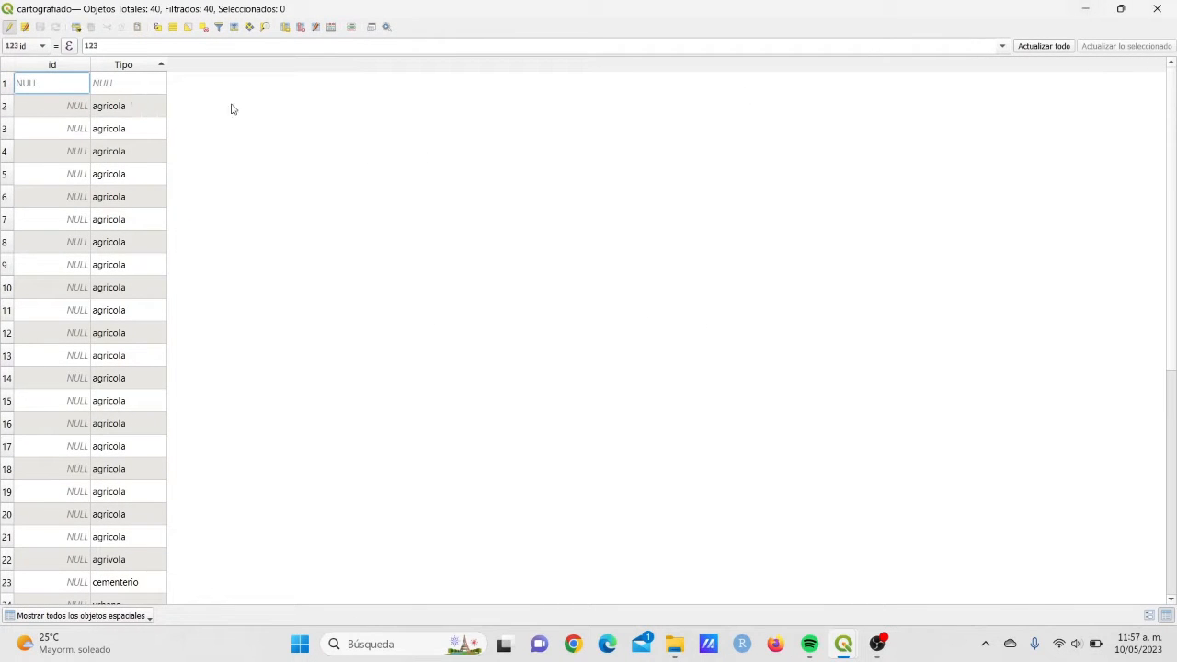
scroll(137, 241, down, 5)
scroll(120, 423, up, 5)
click(125, 84)
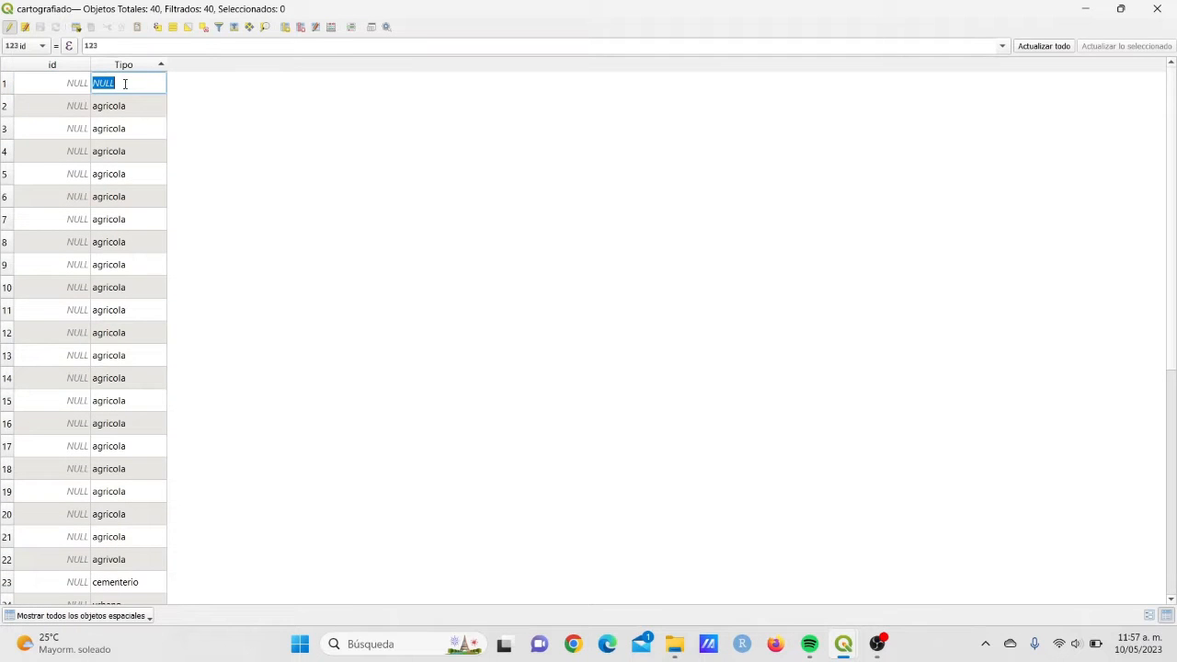
text(agricola)
key(Return)
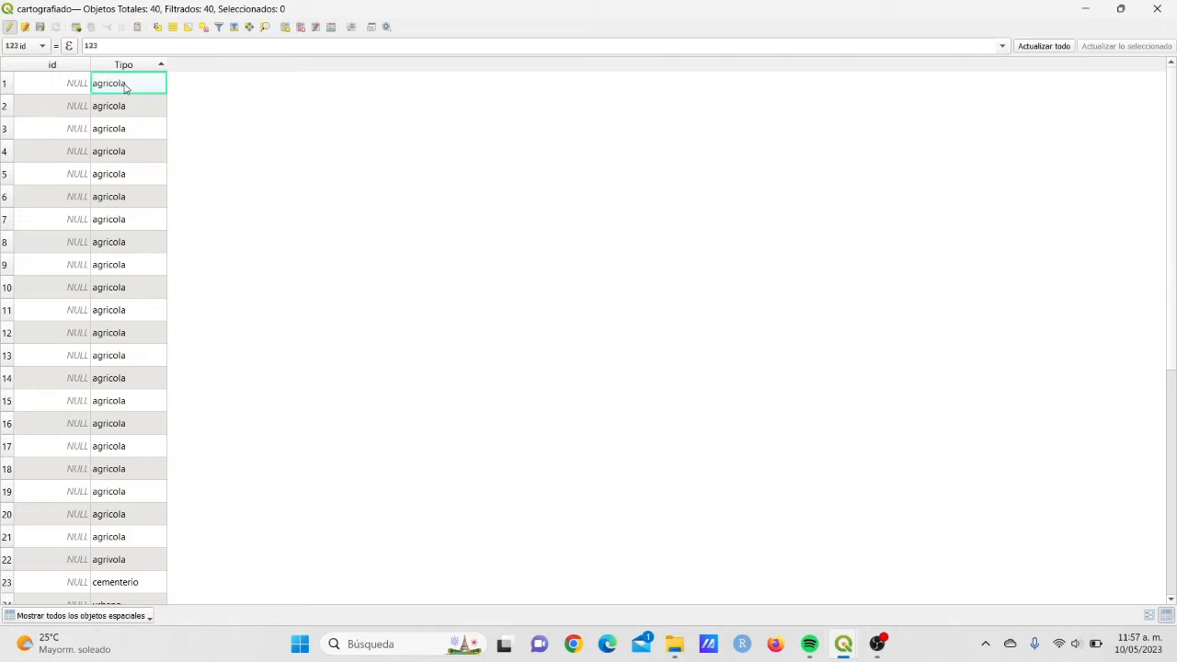
click(1085, 8)
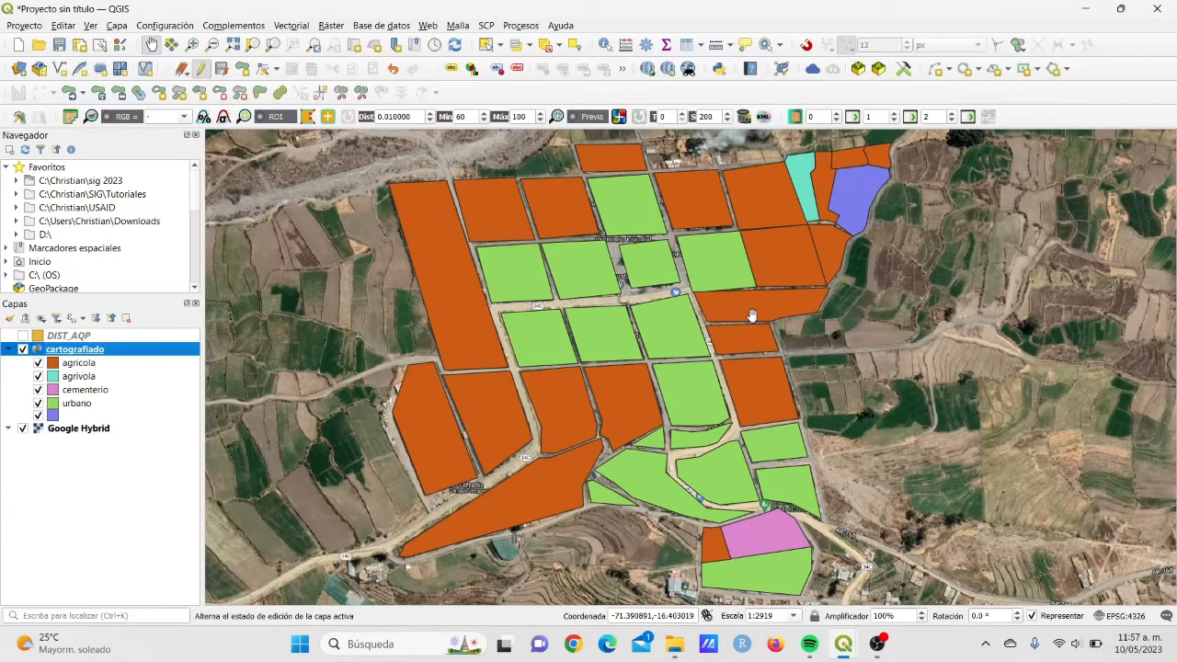
Select the agrivola parcel on the map and move its record to the top of the attribute table, closing the duplicate table window
drag(832, 234, 794, 288)
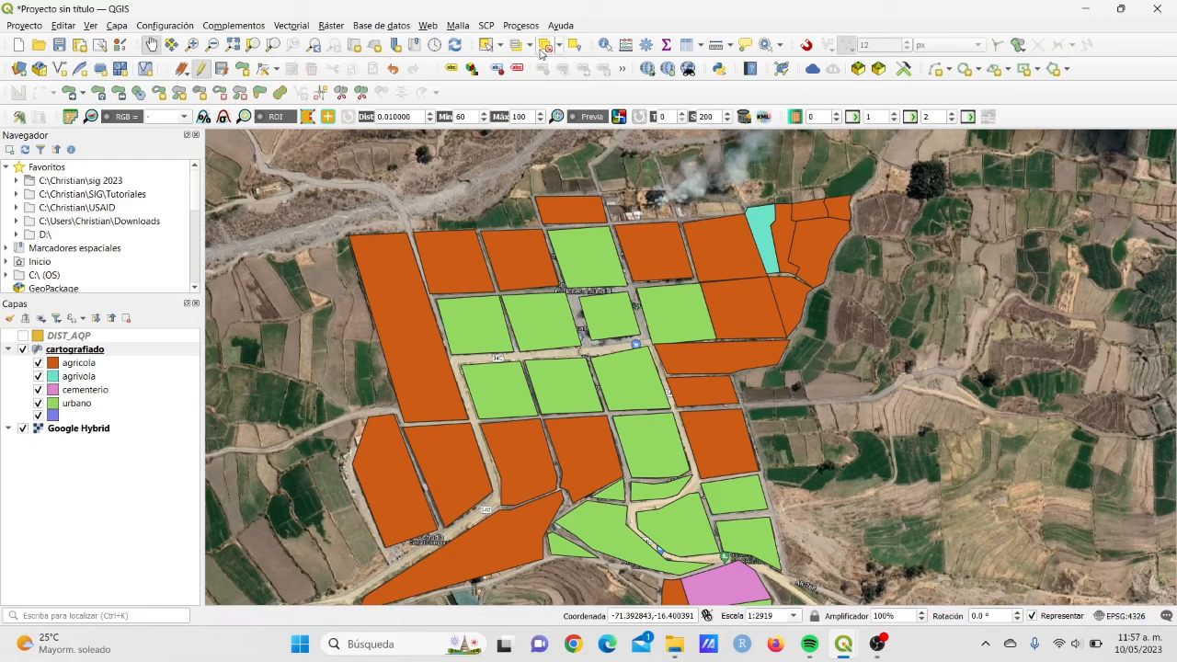
click(485, 44)
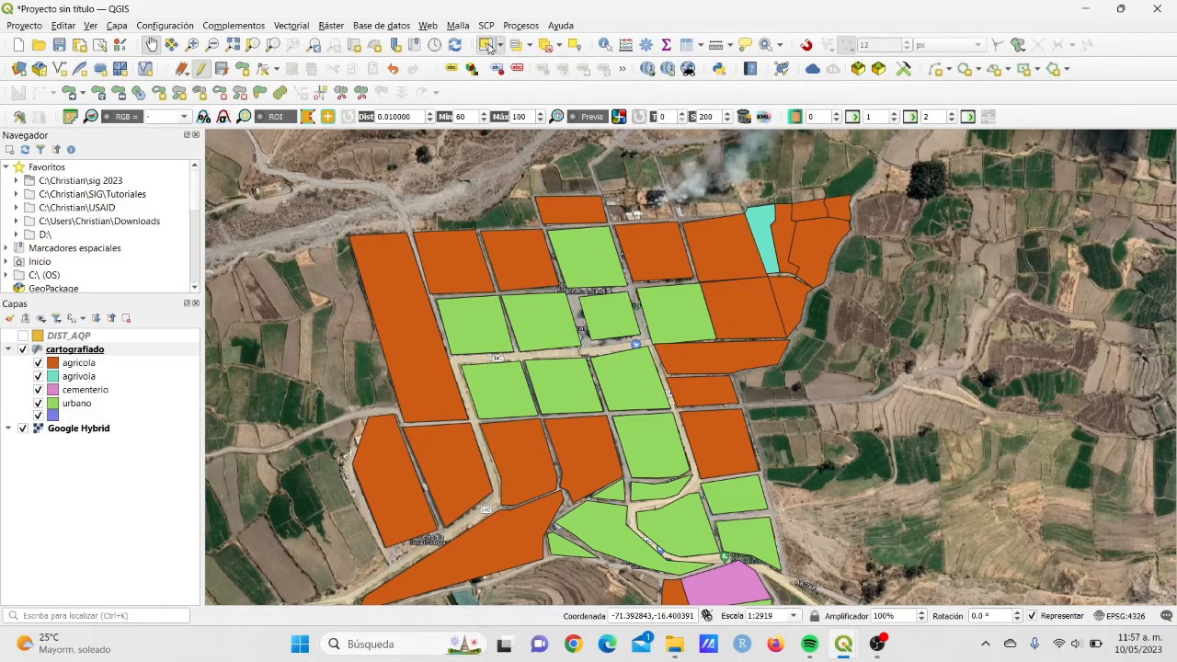
click(763, 223)
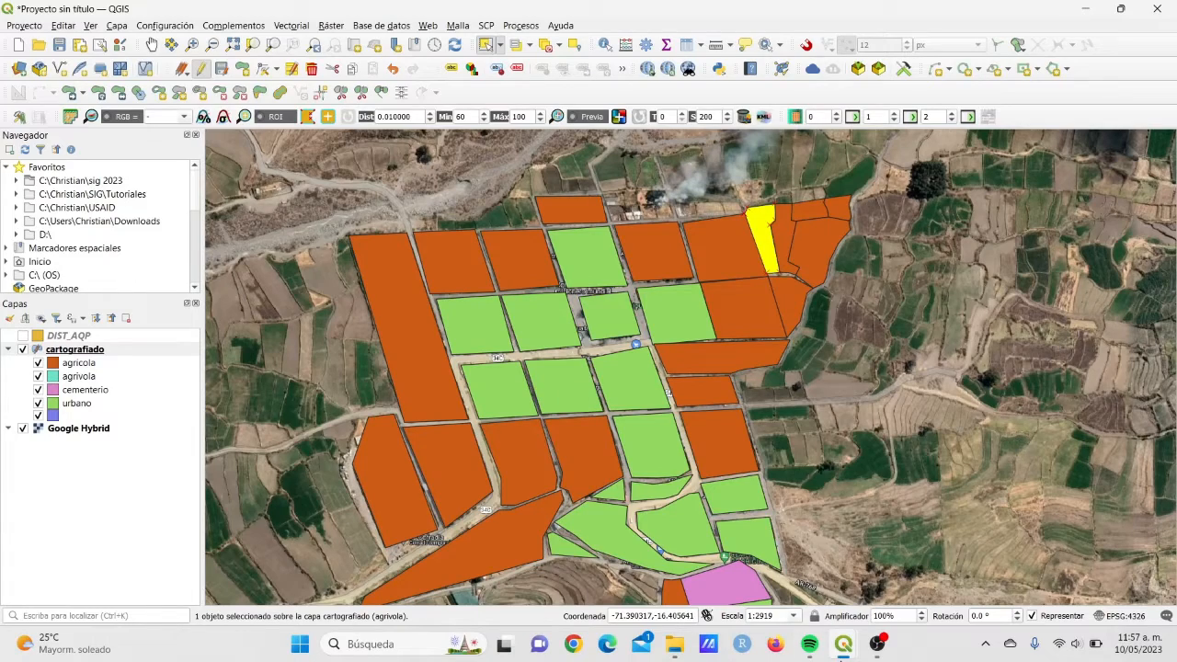
mouse_move(842, 644)
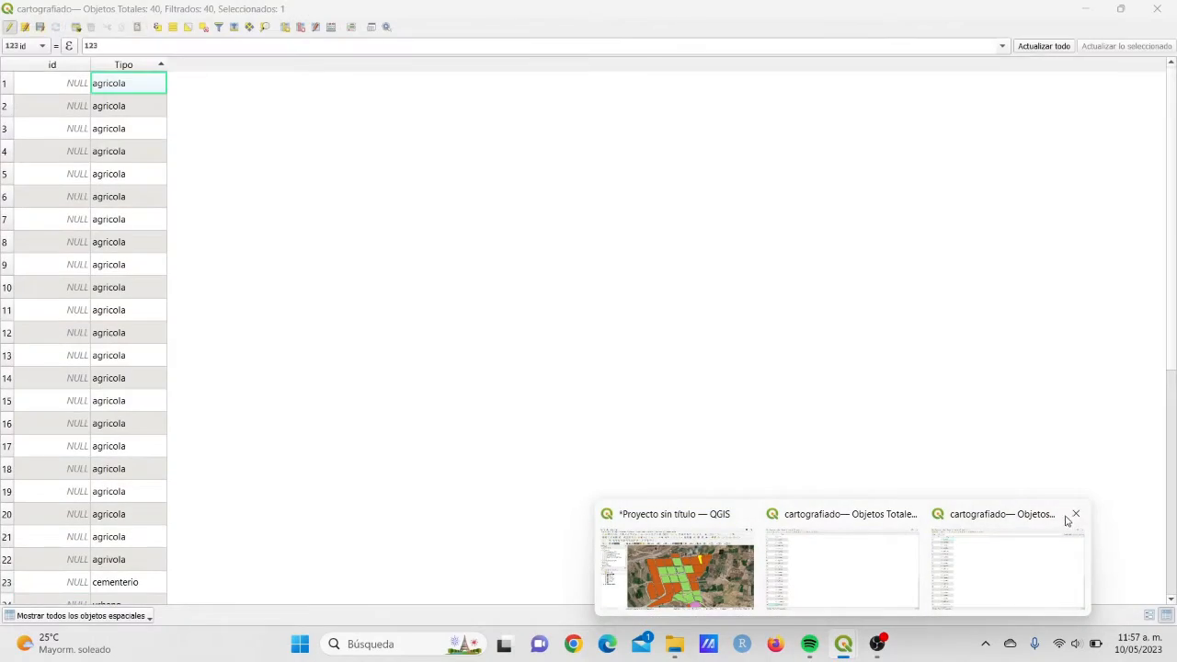
click(1071, 515)
click(969, 545)
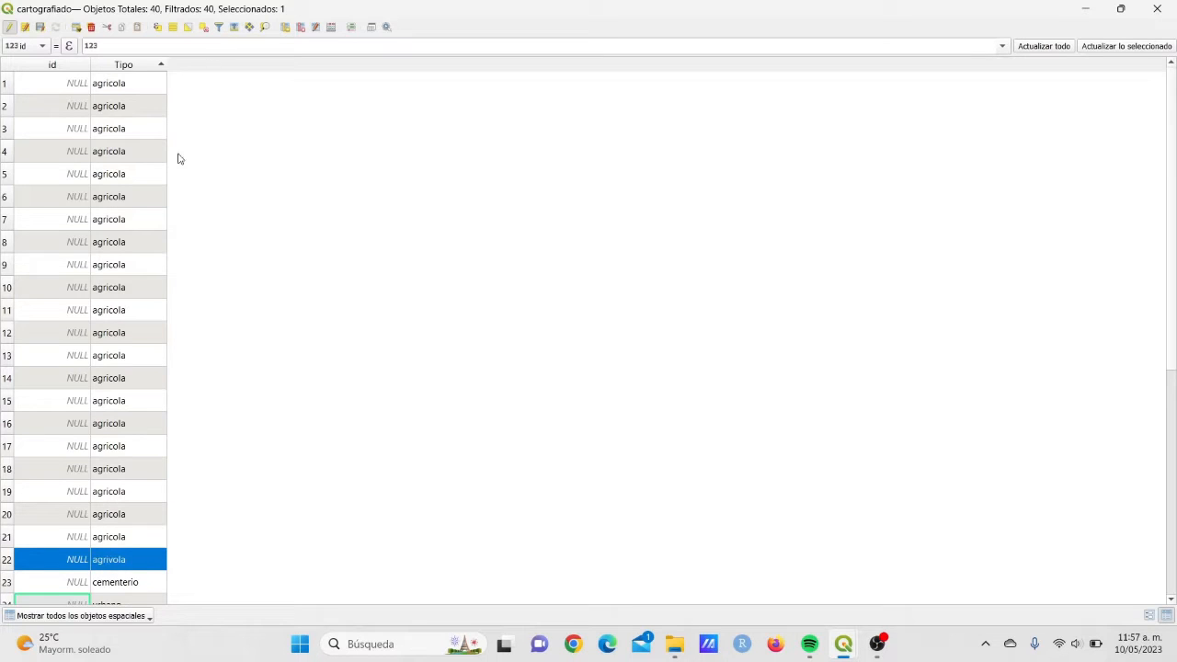
click(234, 26)
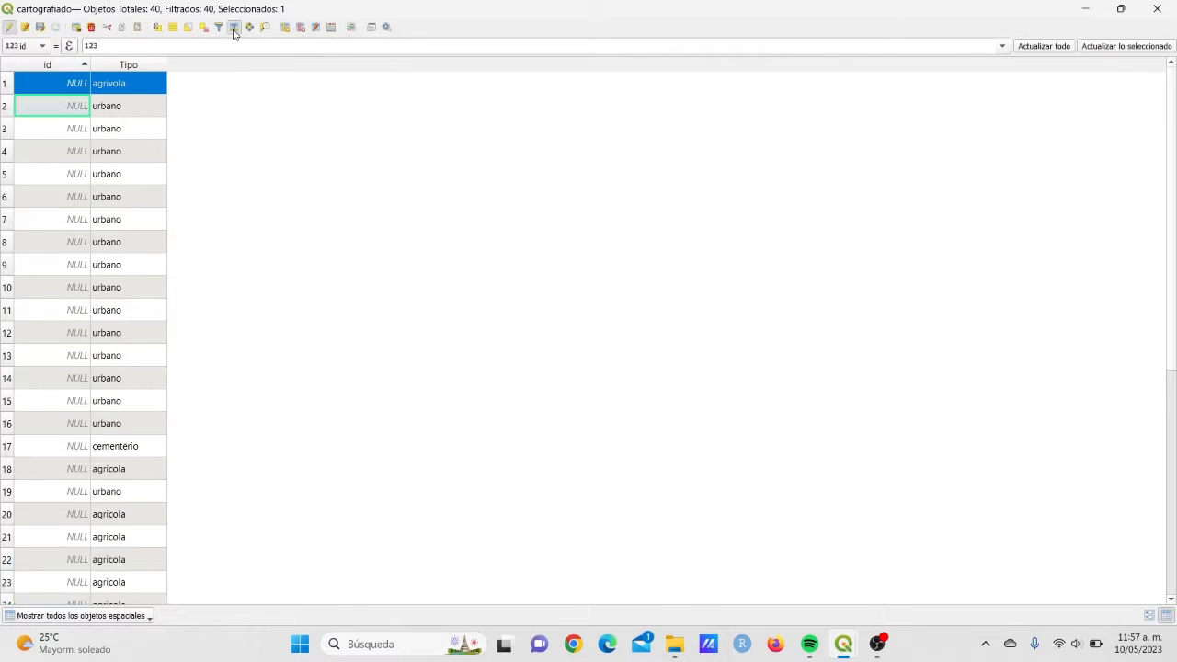
Correct the selected record's Tipo to agricola, save the layer edits and return to the map
double_click(120, 85)
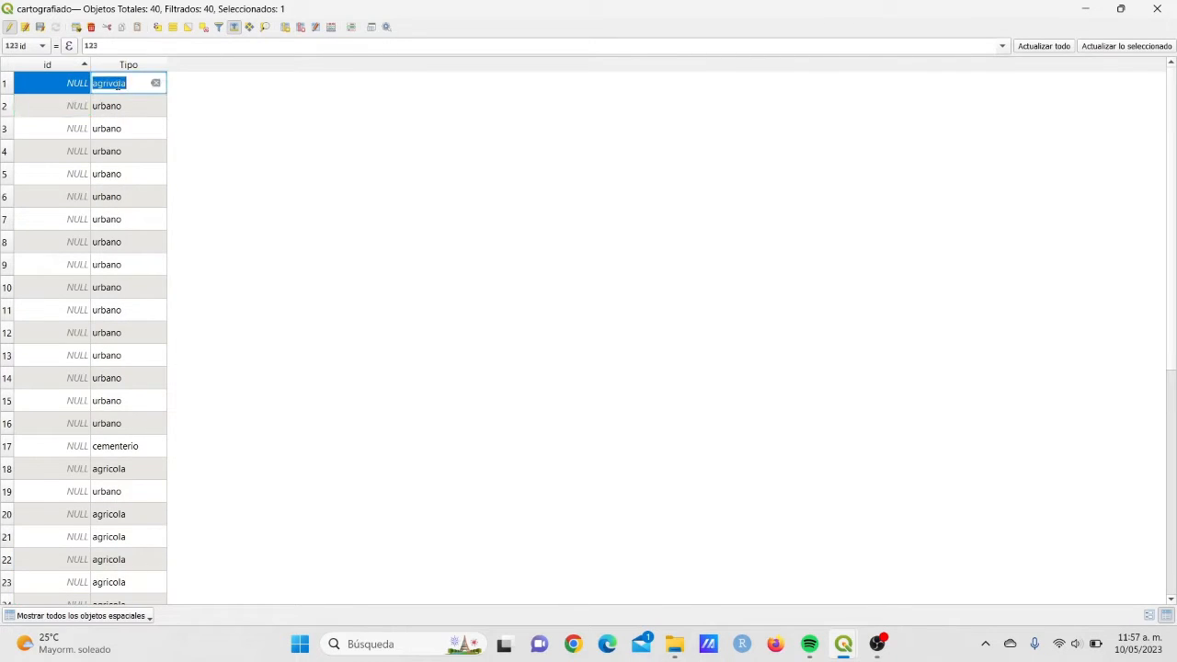
click(112, 83)
key(Delete)
text(c)
key(Return)
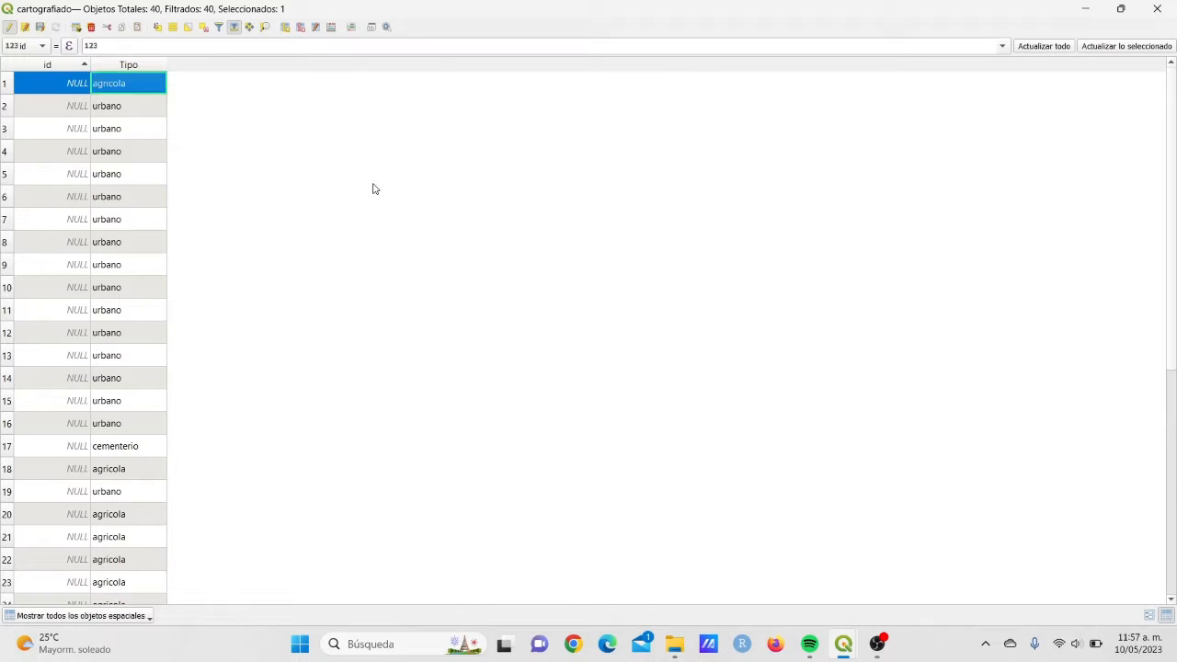
click(39, 26)
click(1085, 8)
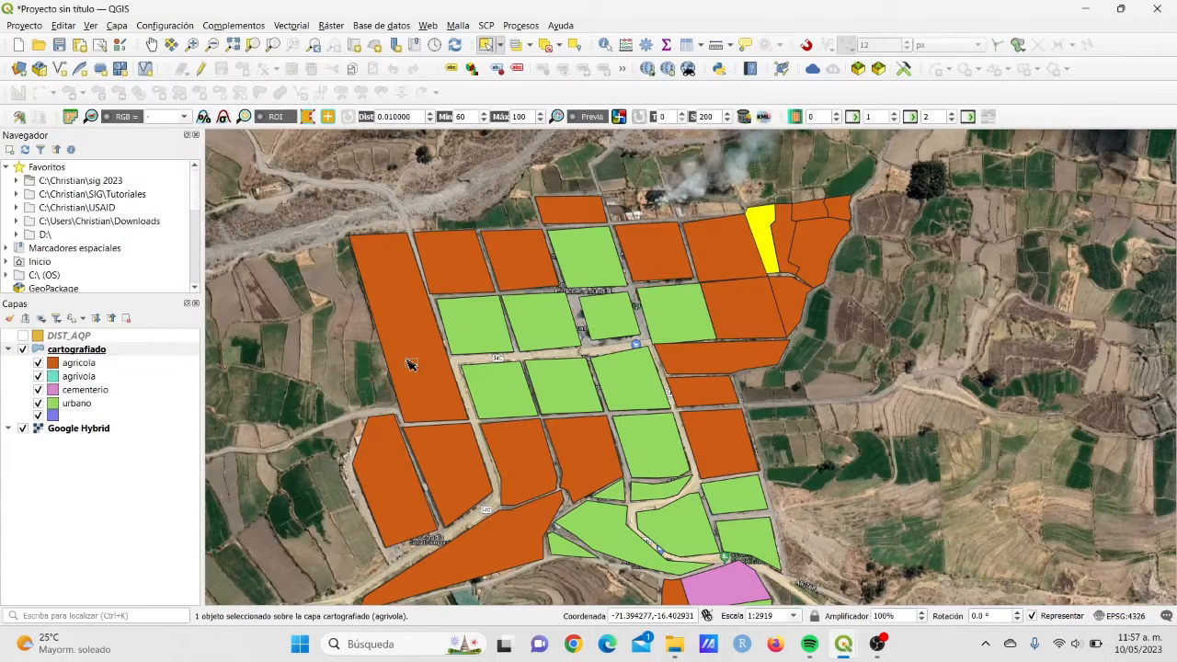
Clear the parcel selection on the cartografiado layer
click(152, 44)
drag(496, 358, 490, 325)
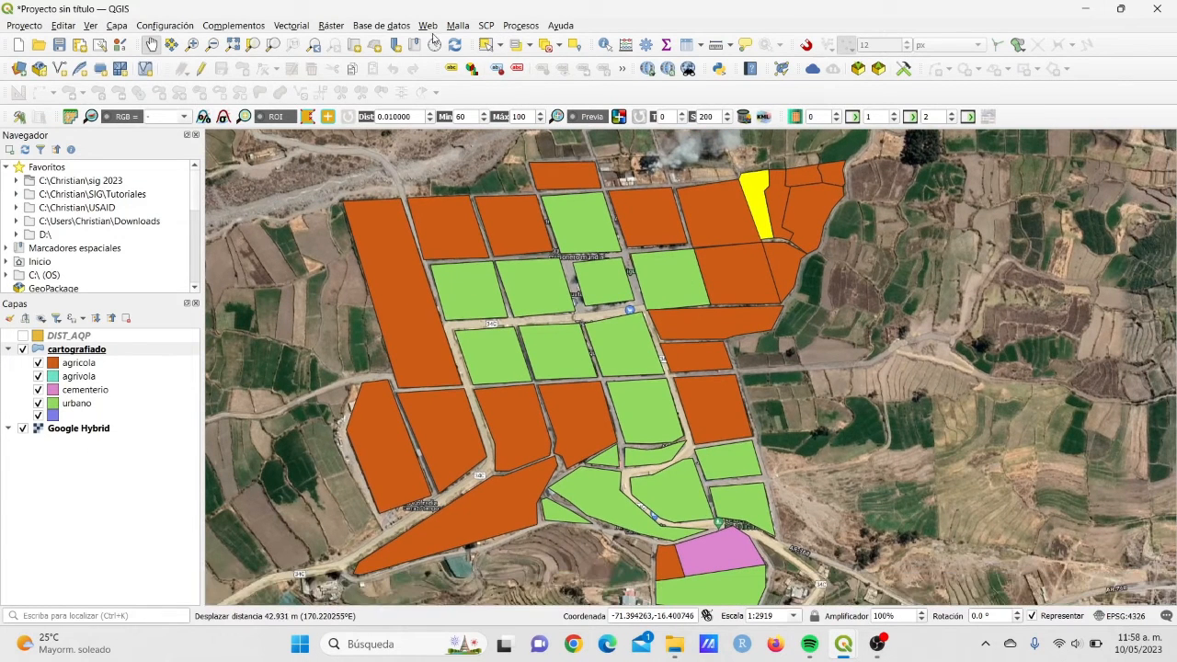
click(546, 44)
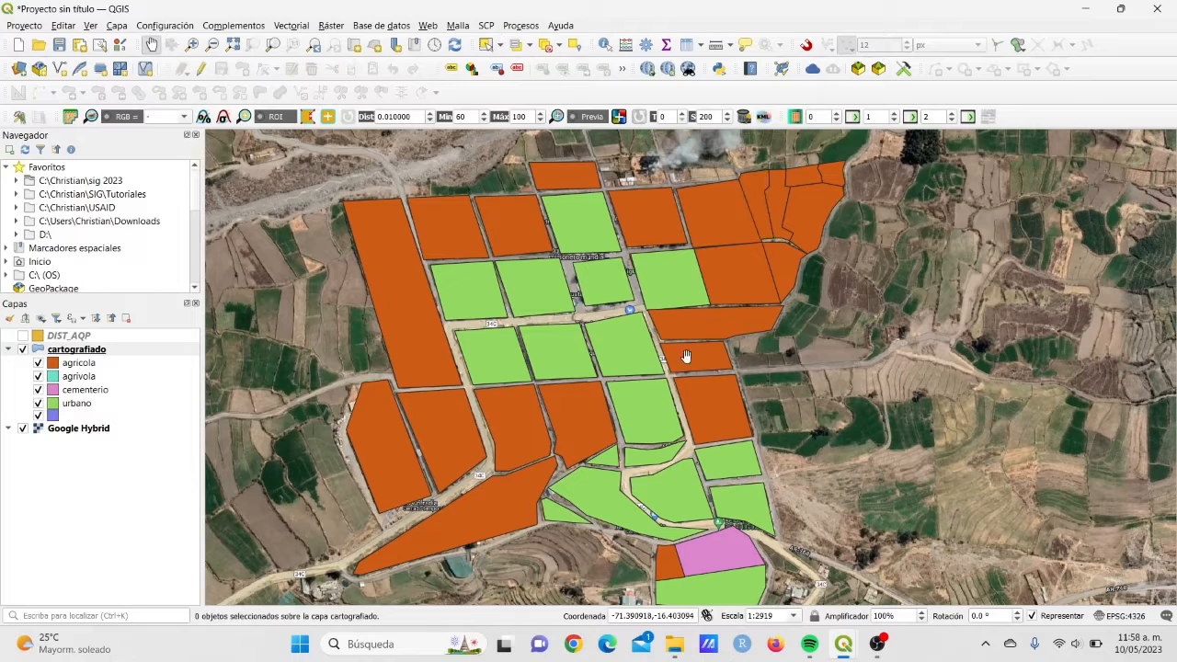
drag(631, 417, 639, 371)
drag(669, 263, 657, 316)
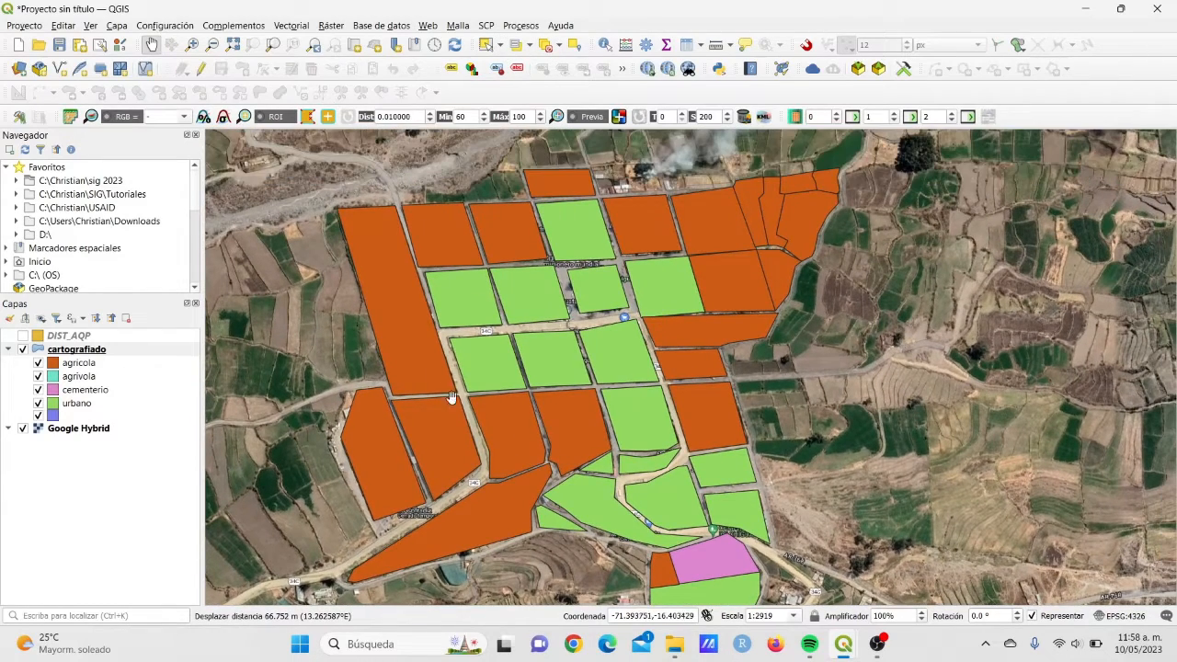
Open the cartografiado attribute table, enable editing and add a decimal (real) field named Area with length 10 and precision 3
right_click(119, 348)
click(207, 218)
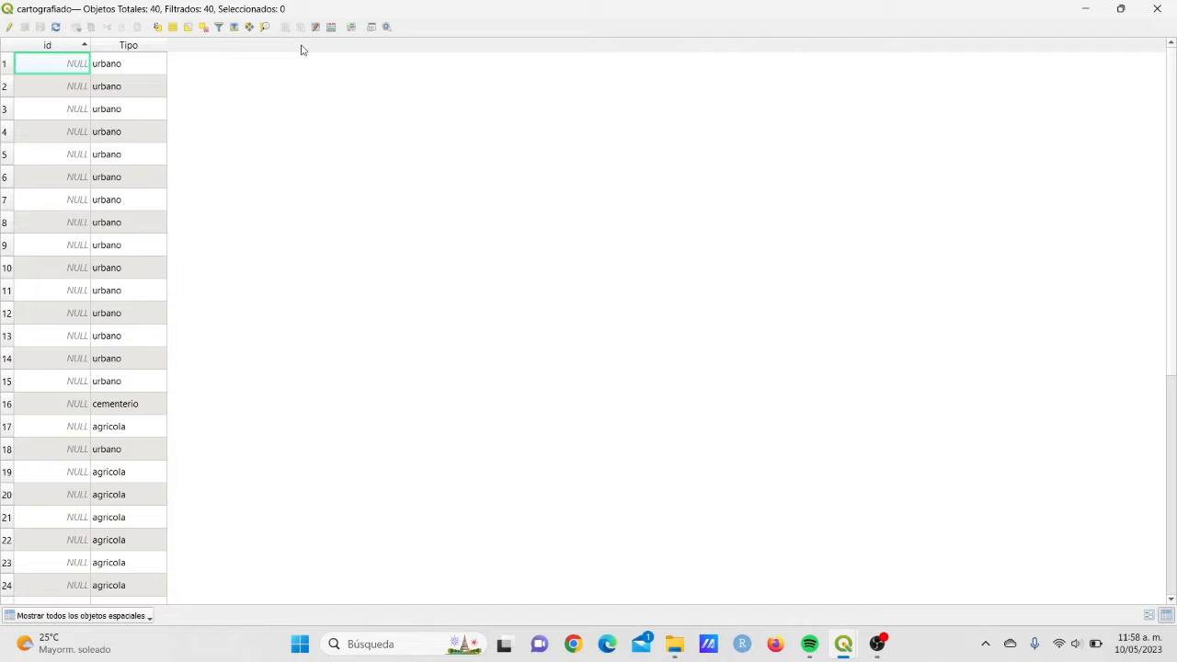
click(9, 28)
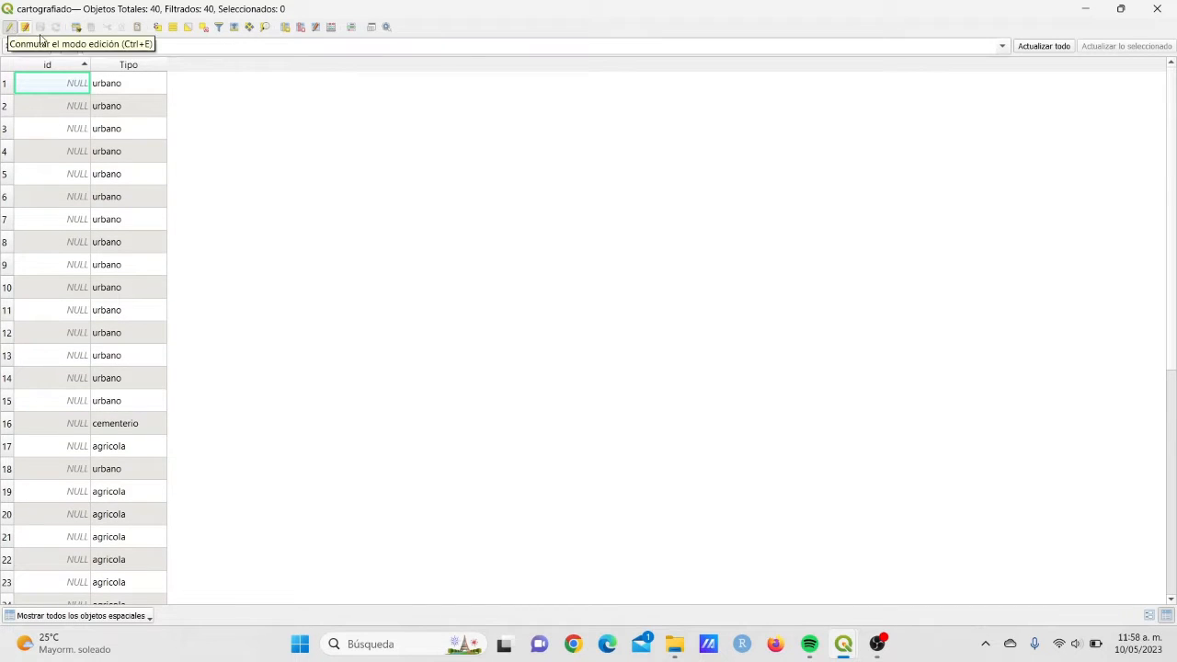
click(285, 28)
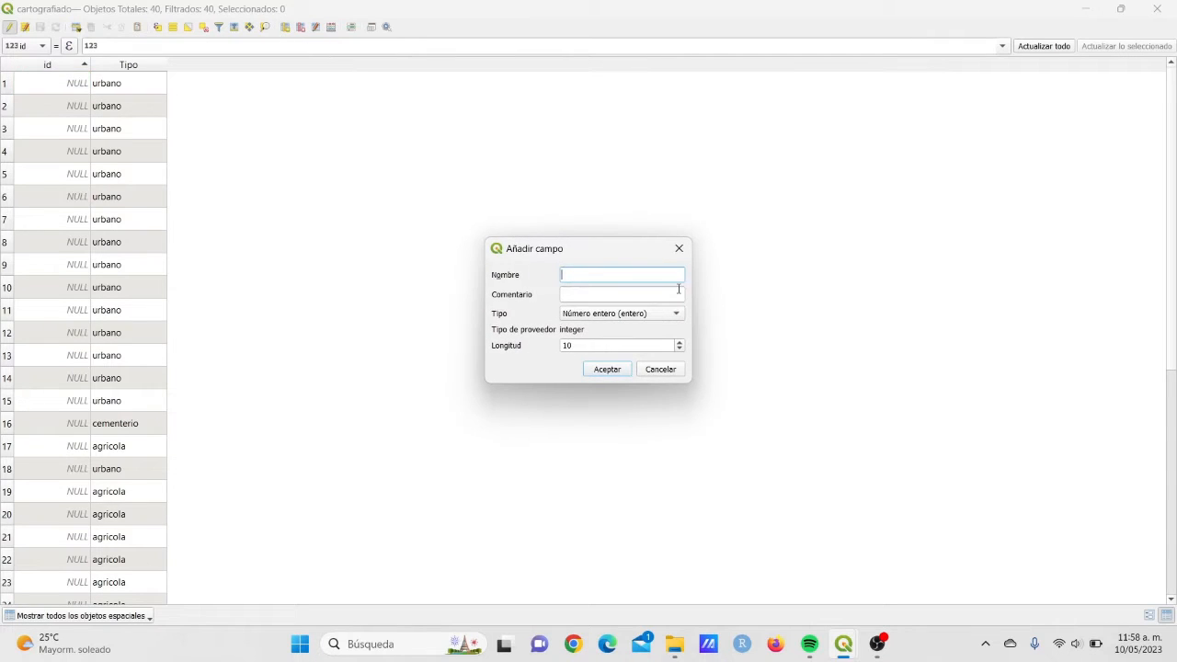
click(593, 314)
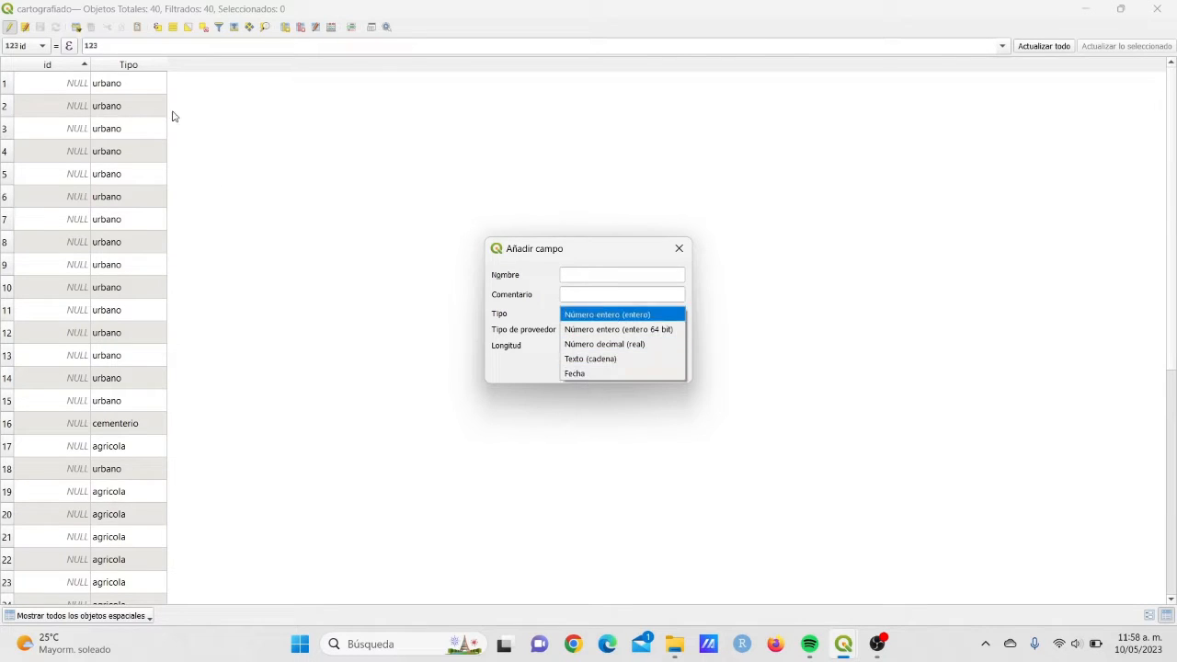
click(638, 345)
click(624, 274)
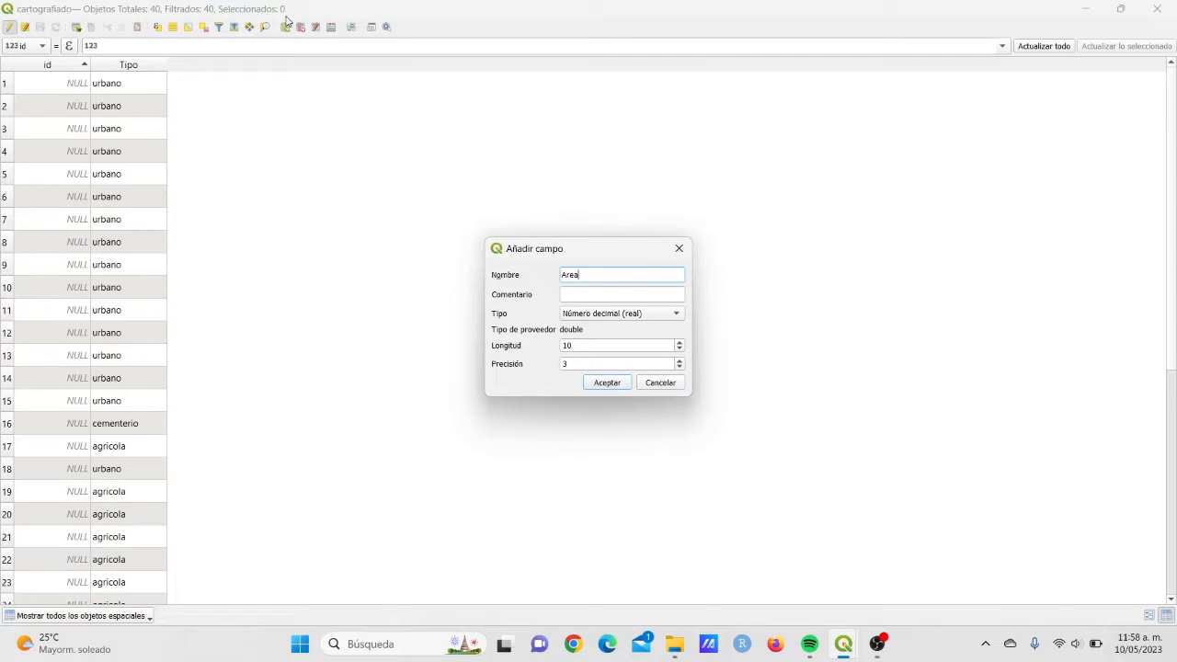
click(606, 385)
click(300, 27)
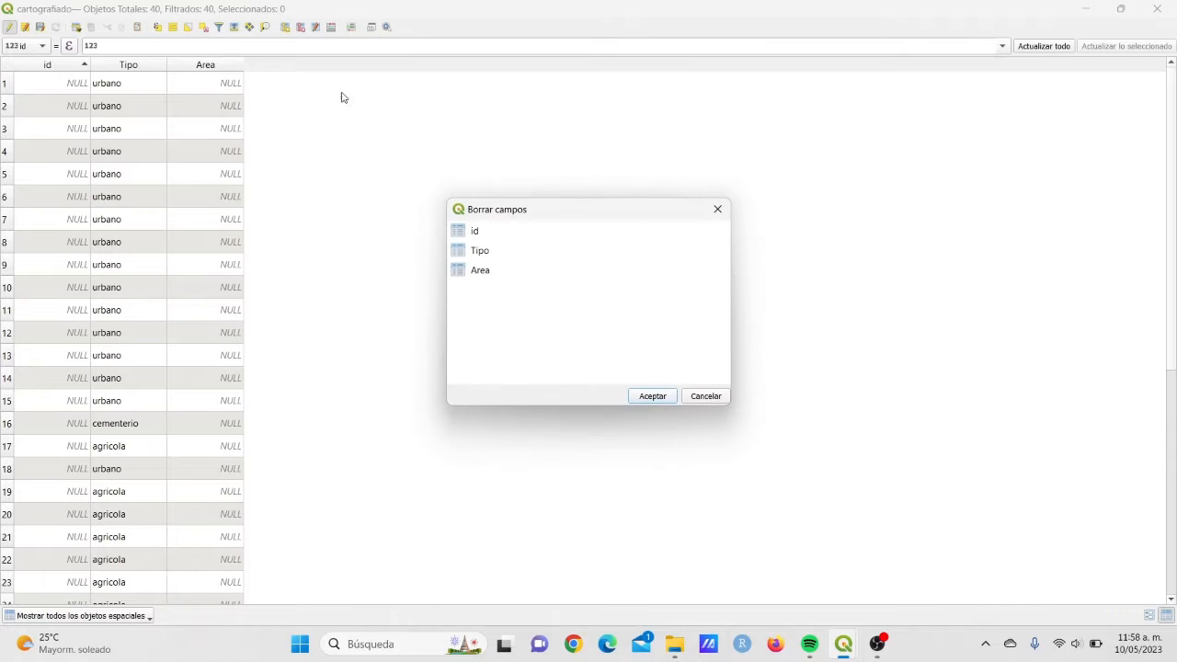
click(717, 208)
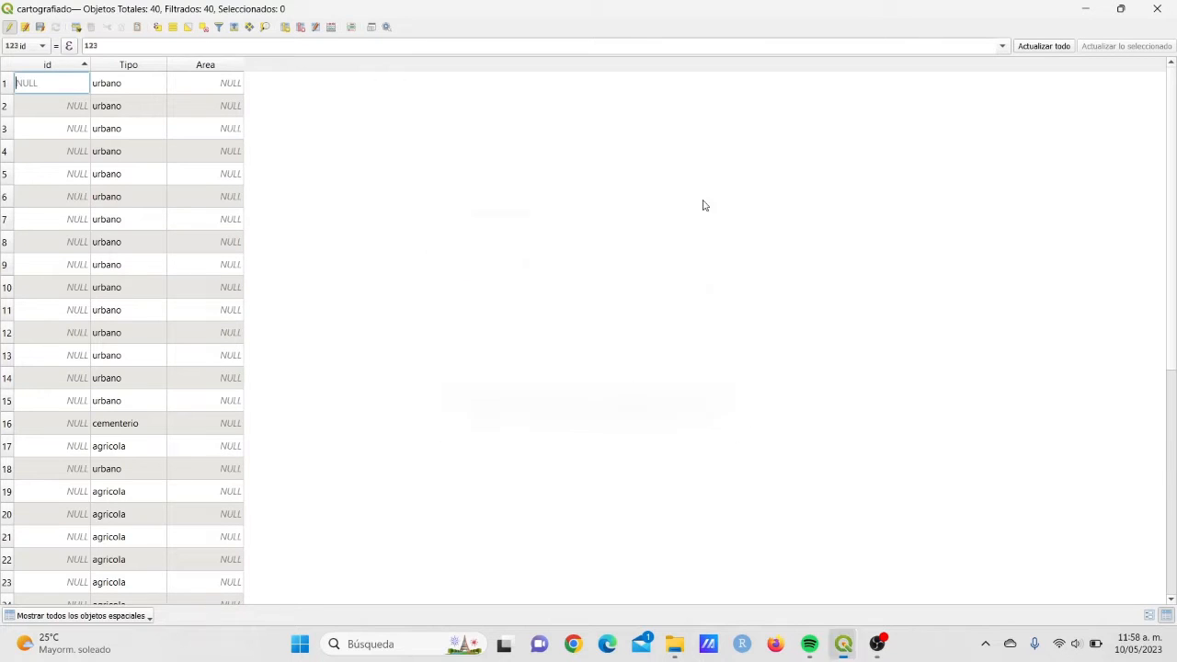
Add another field named fecha to the cartografiado attribute table
click(285, 27)
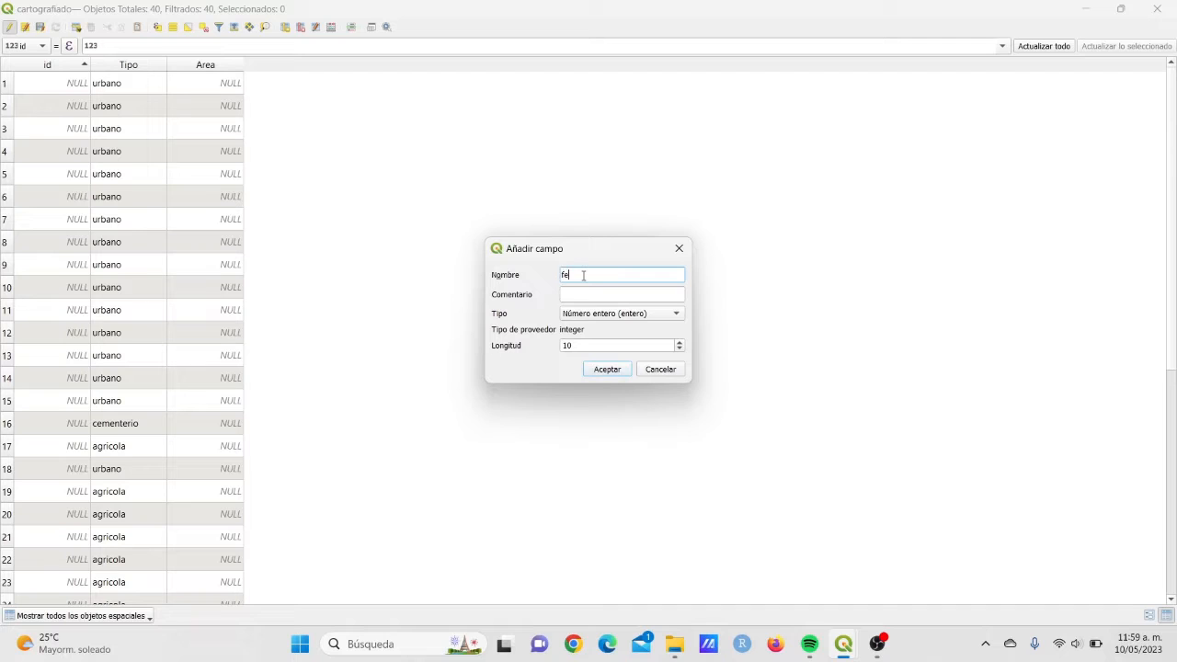
click(644, 314)
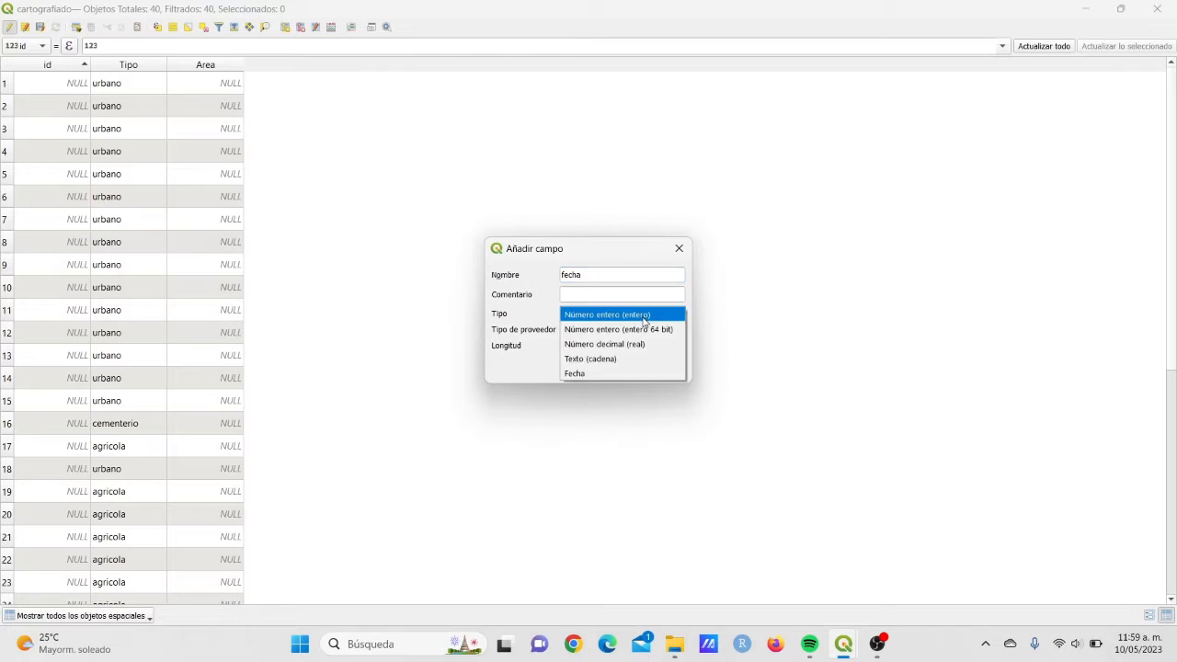
click(610, 359)
click(609, 369)
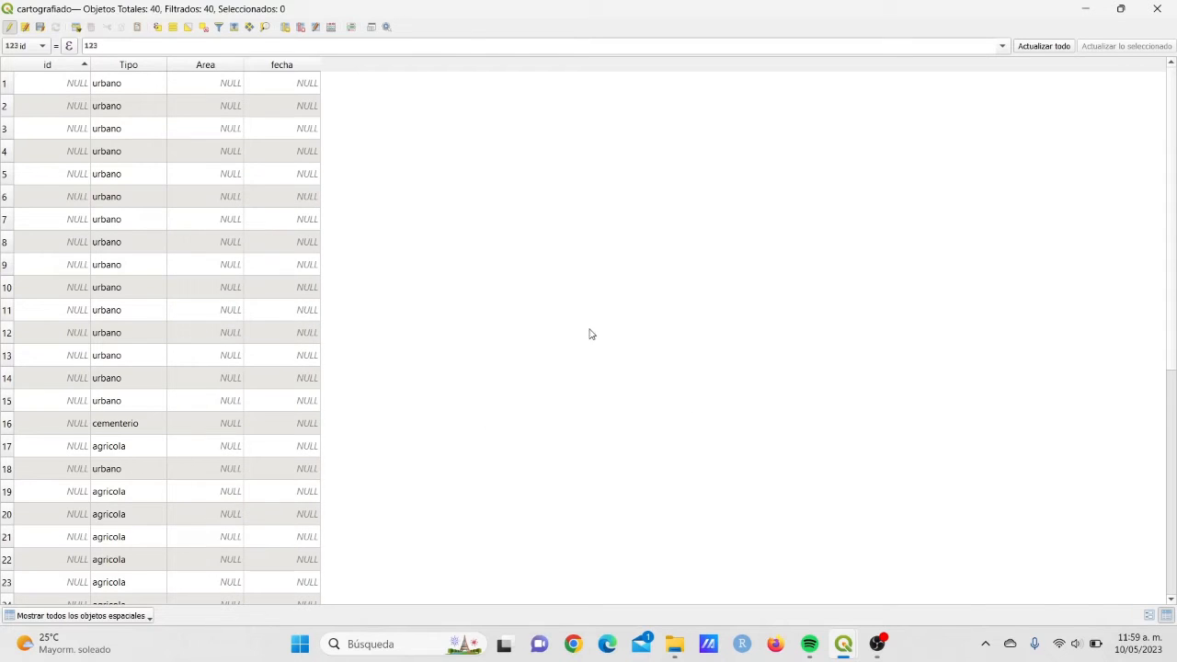
Delete the fecha field from the attribute table and save the layer edits
click(301, 28)
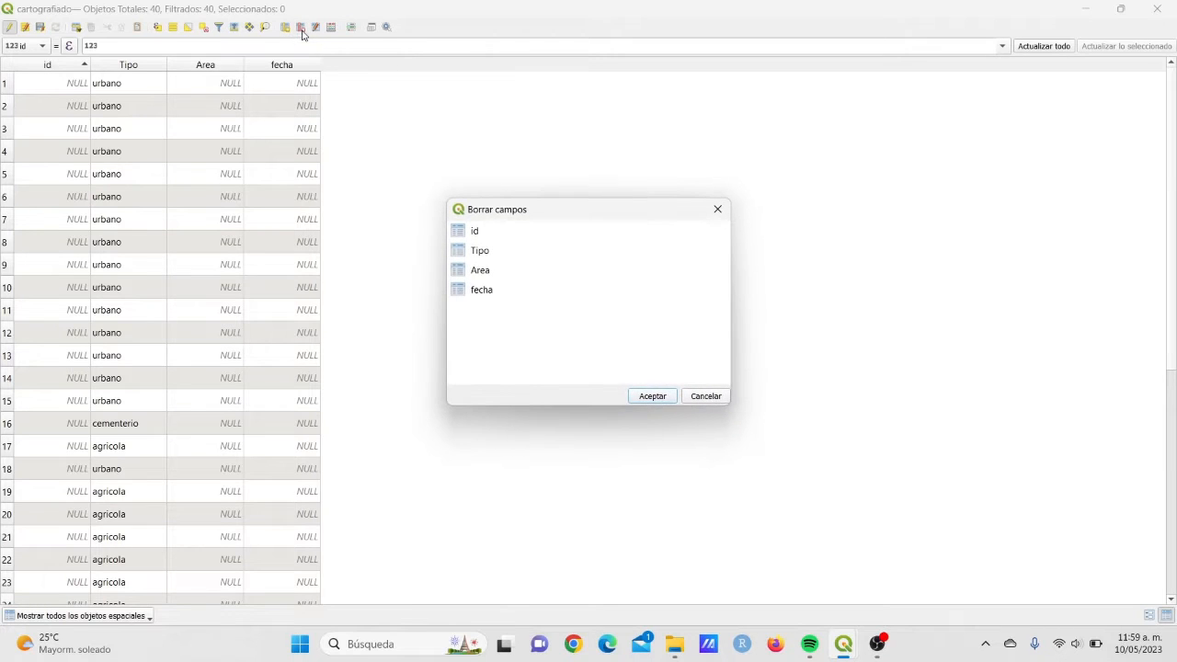
click(489, 295)
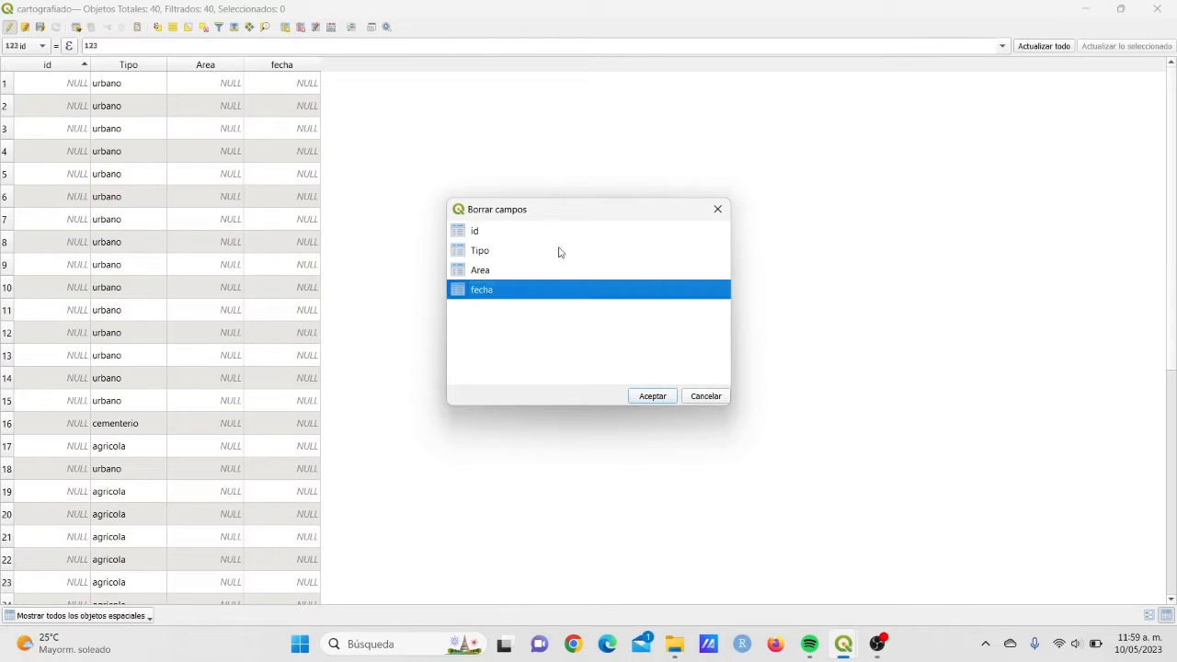
click(652, 397)
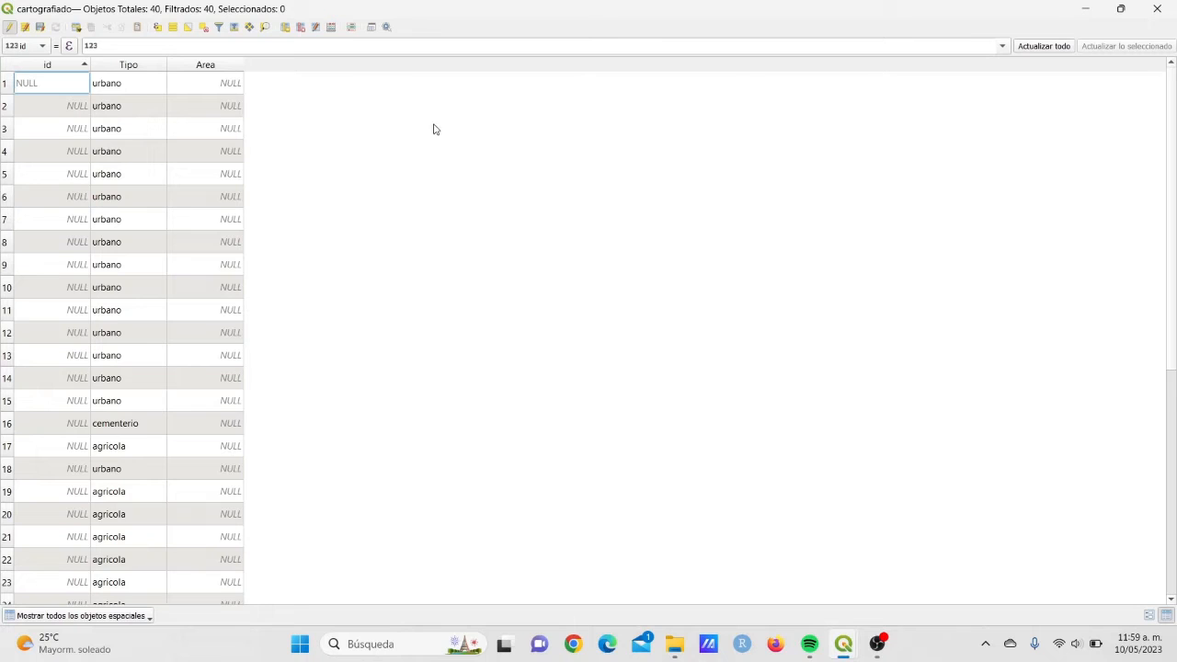
click(38, 30)
click(331, 29)
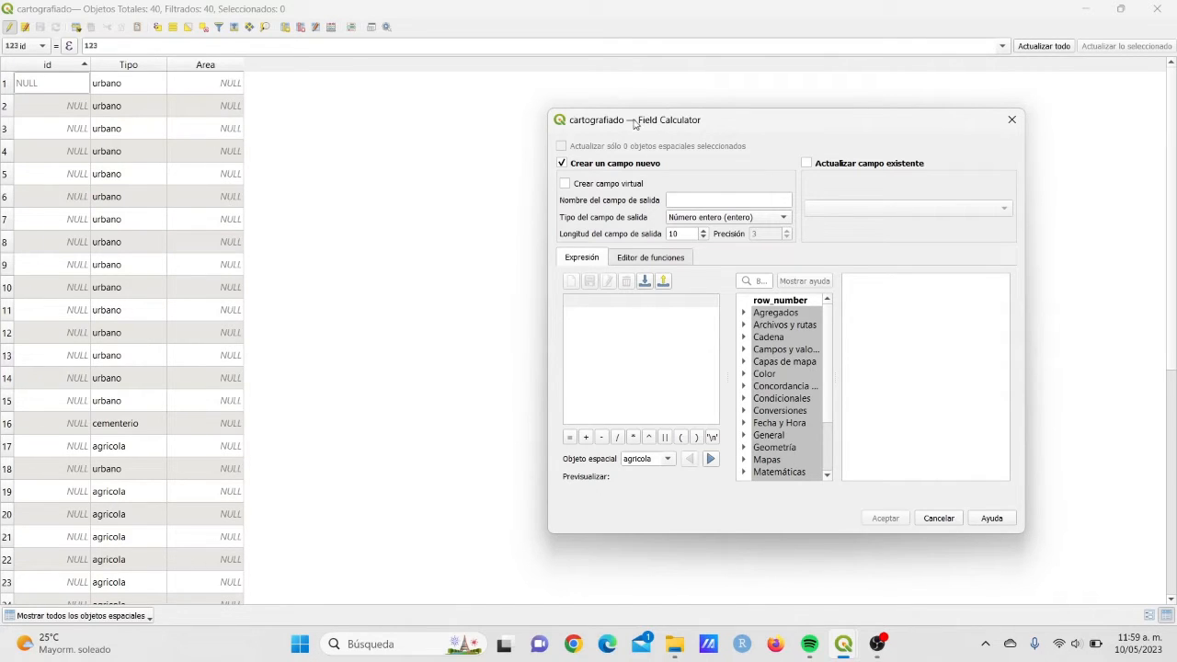
drag(635, 125, 434, 97)
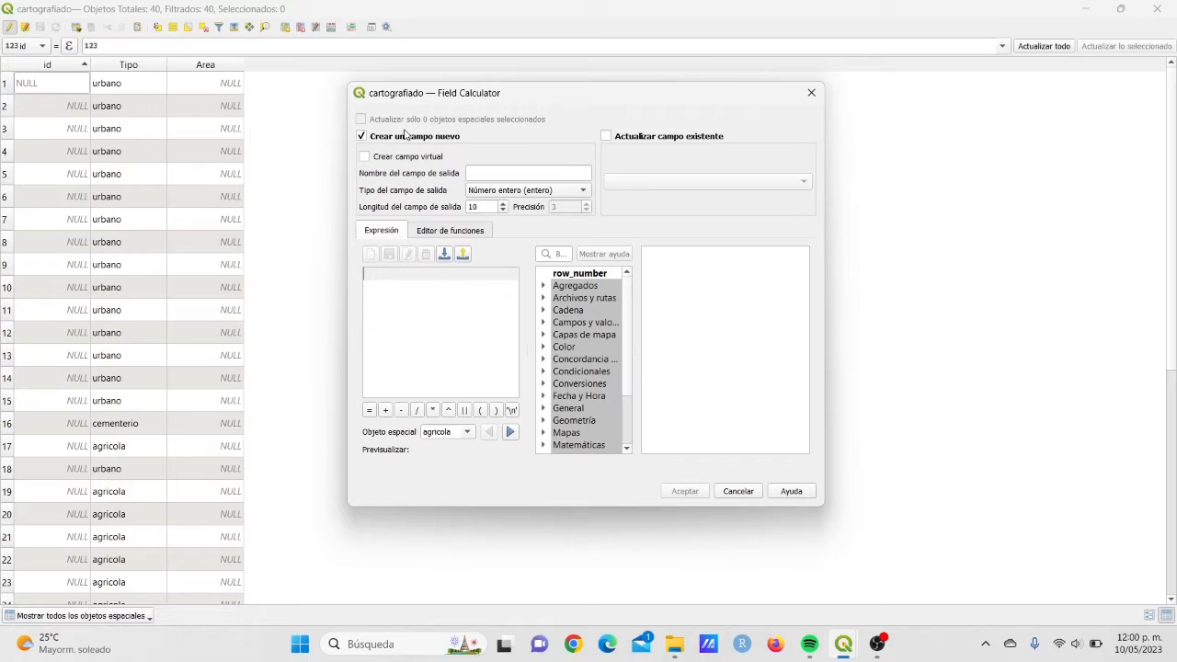
click(493, 172)
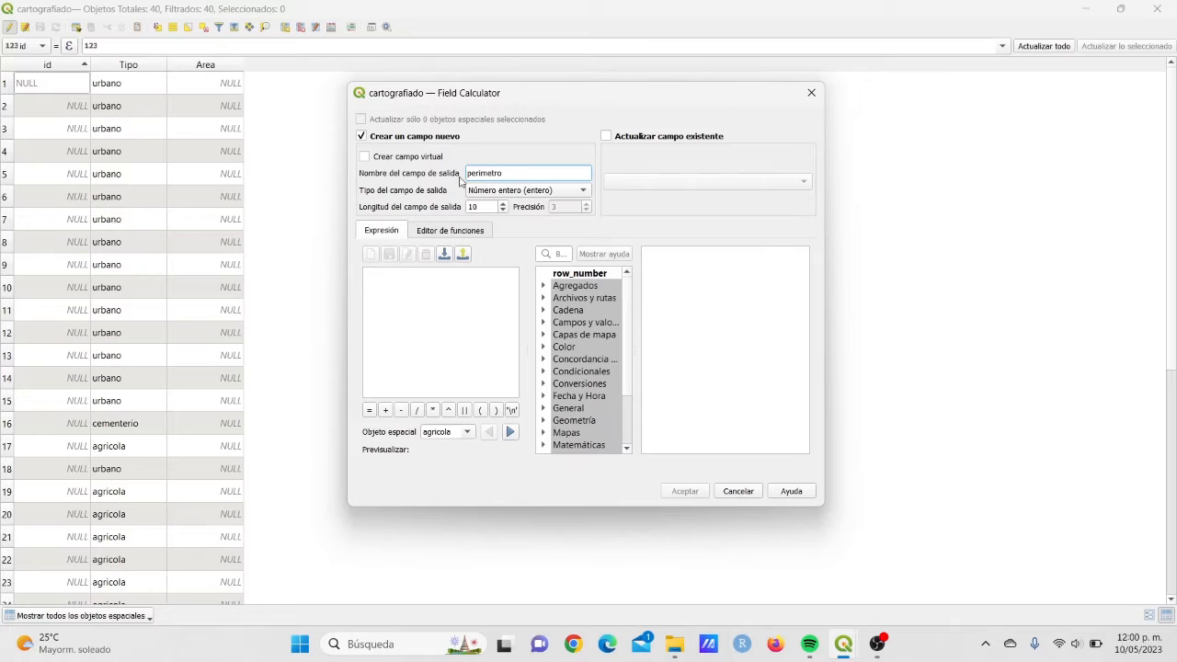
click(513, 191)
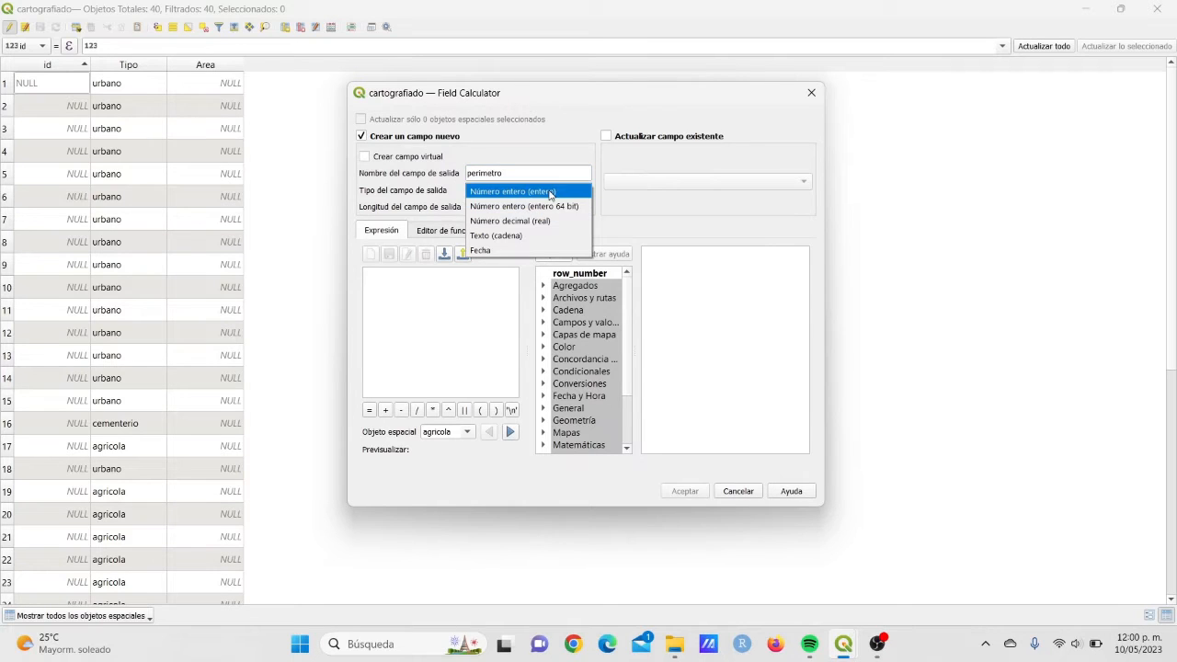
click(545, 192)
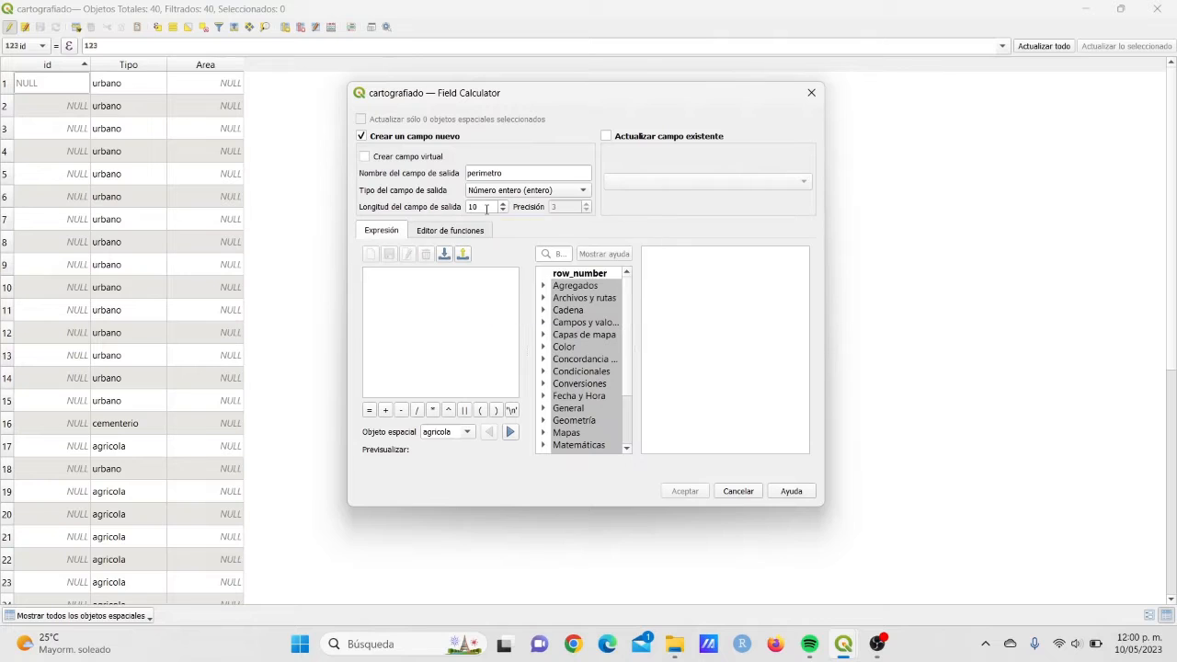
click(432, 302)
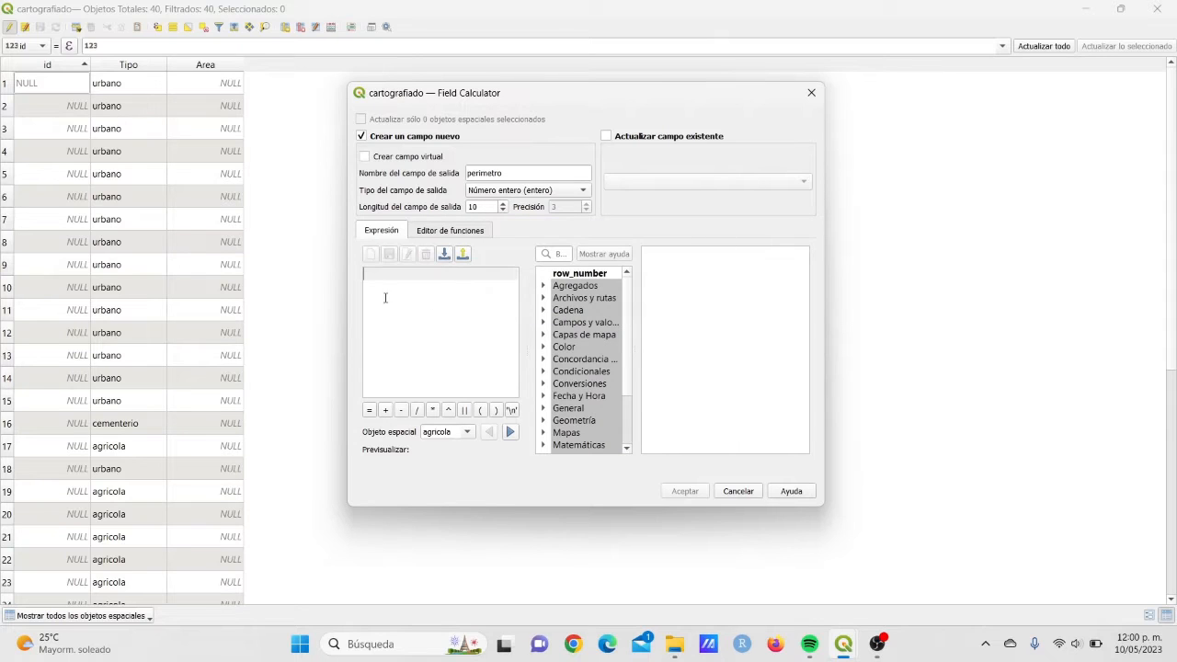
text(1)
key(BackSpace)
text(5)
key(BackSpace)
text($)
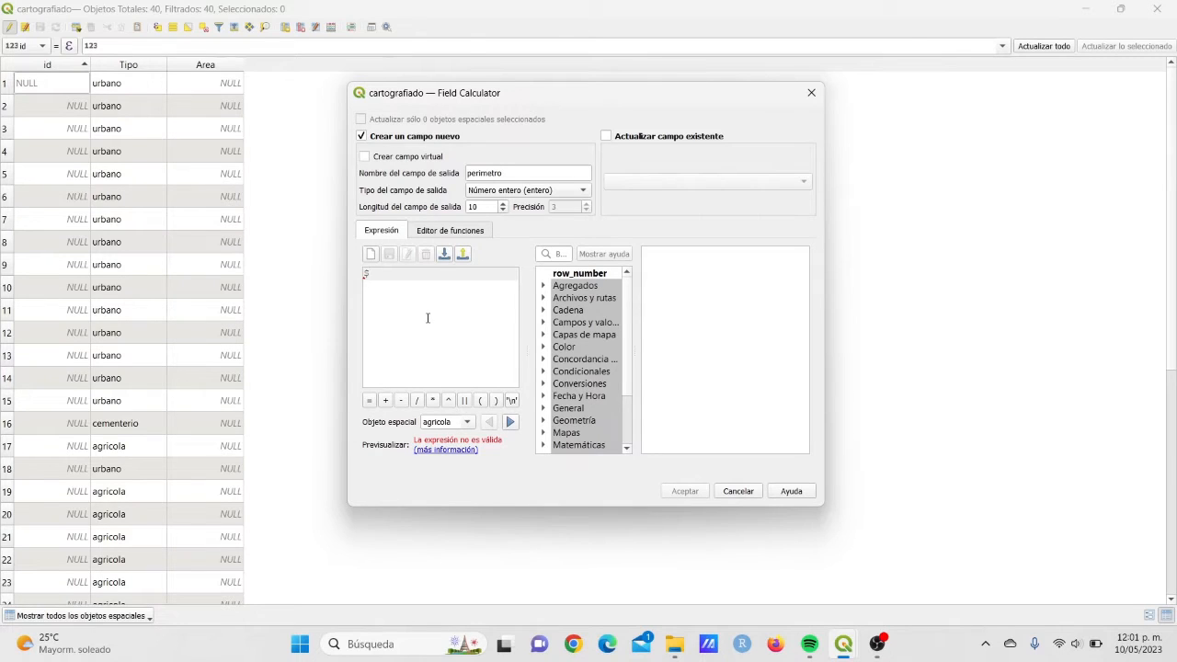
text(permiimeter)
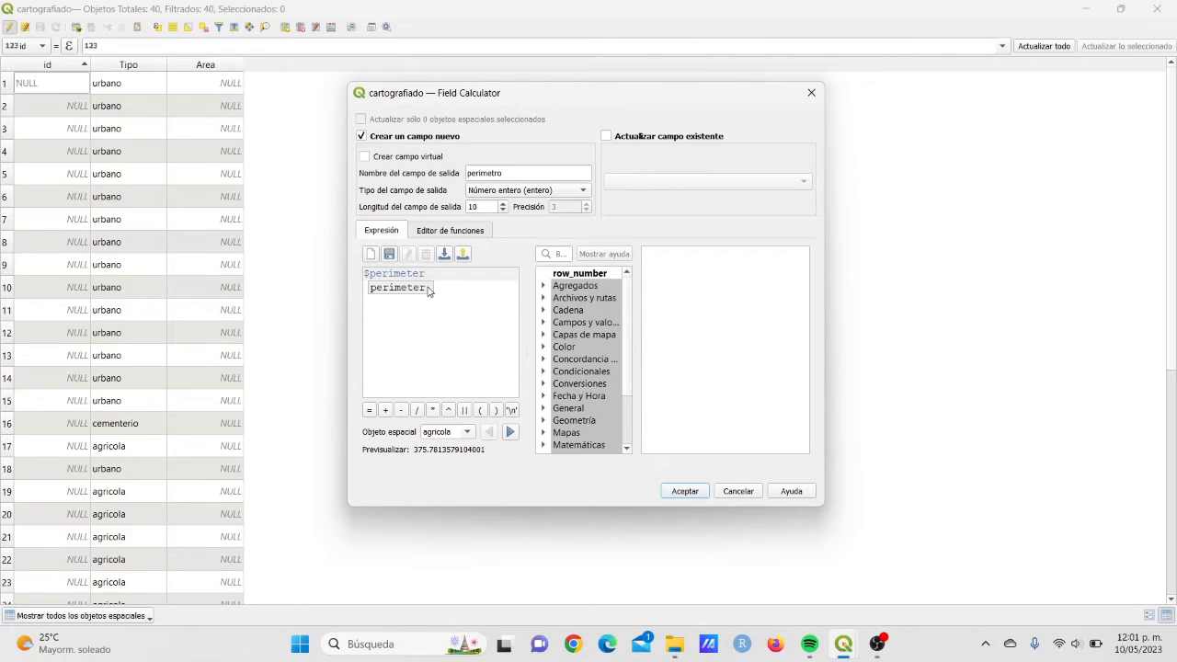
click(488, 302)
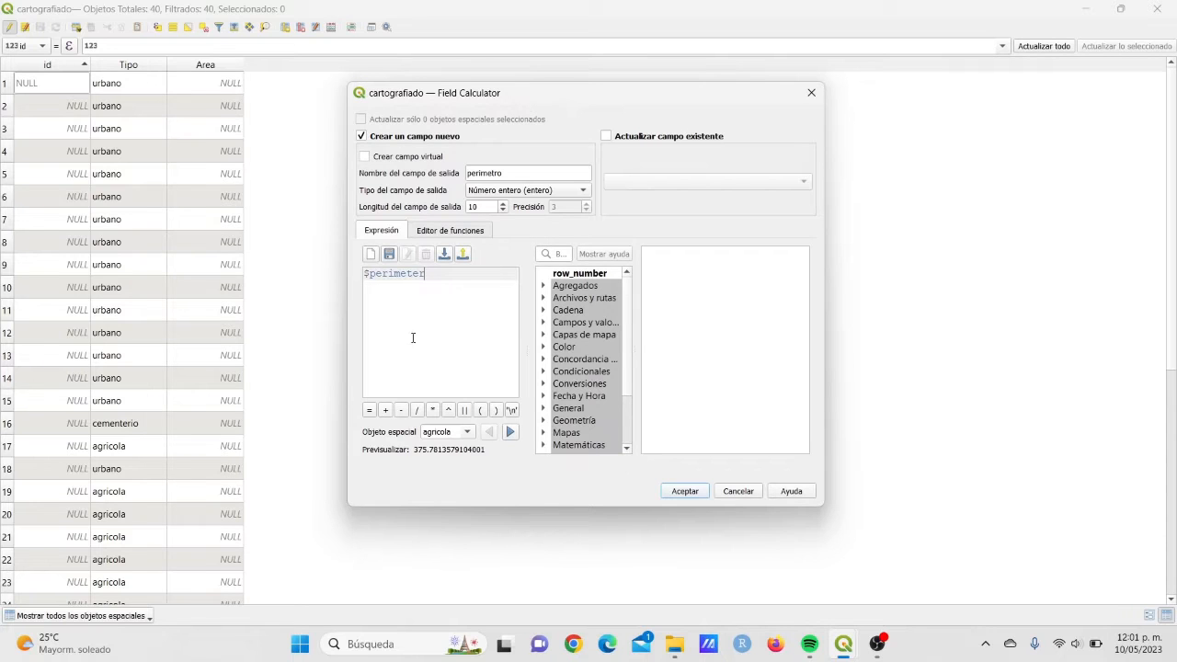
click(726, 491)
Step through the first rows of the attribute table, leave the fourth record selected and return to the map to view its parcel
click(4, 88)
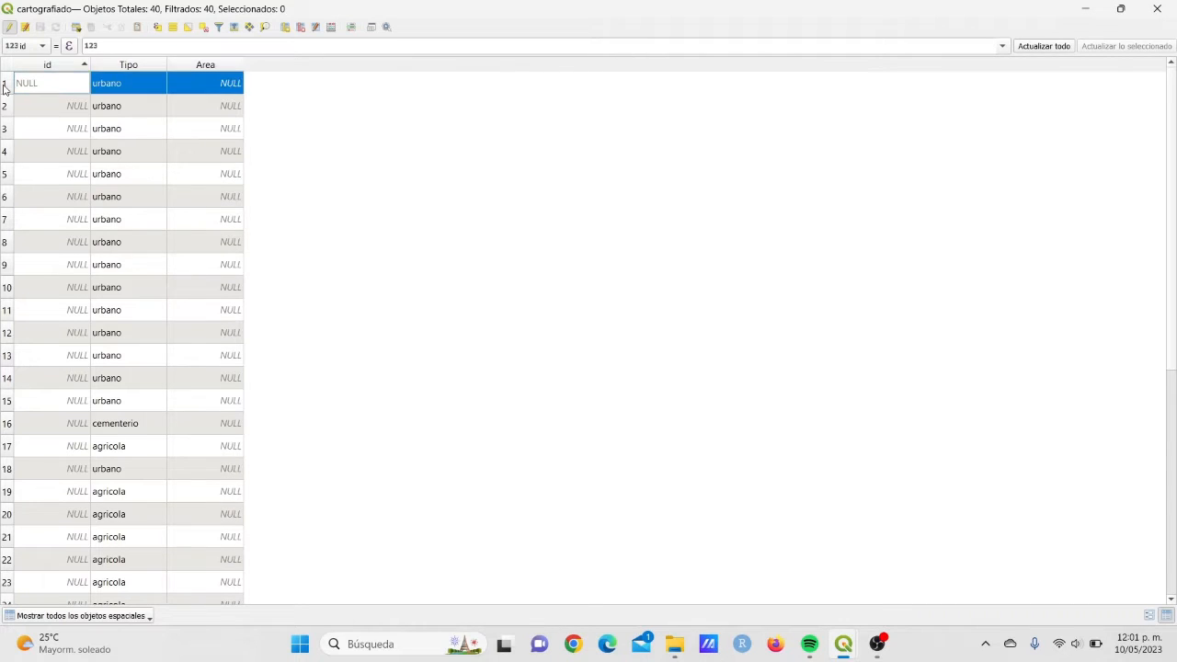
click(8, 108)
click(8, 132)
click(5, 89)
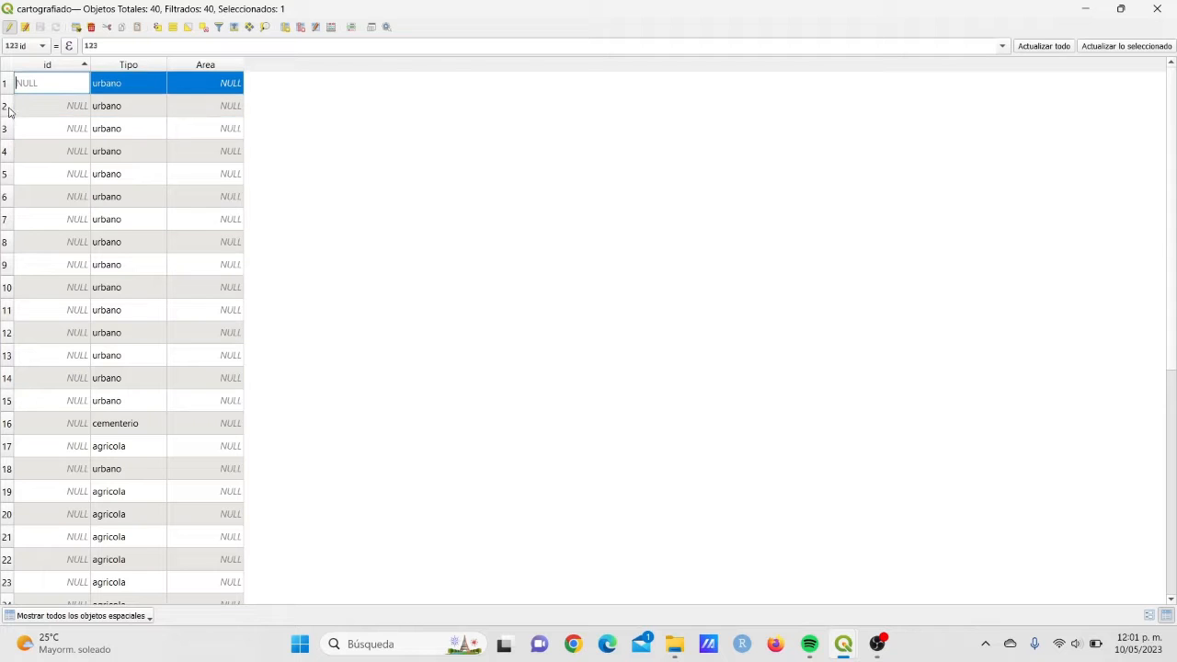
click(8, 108)
click(7, 134)
click(7, 155)
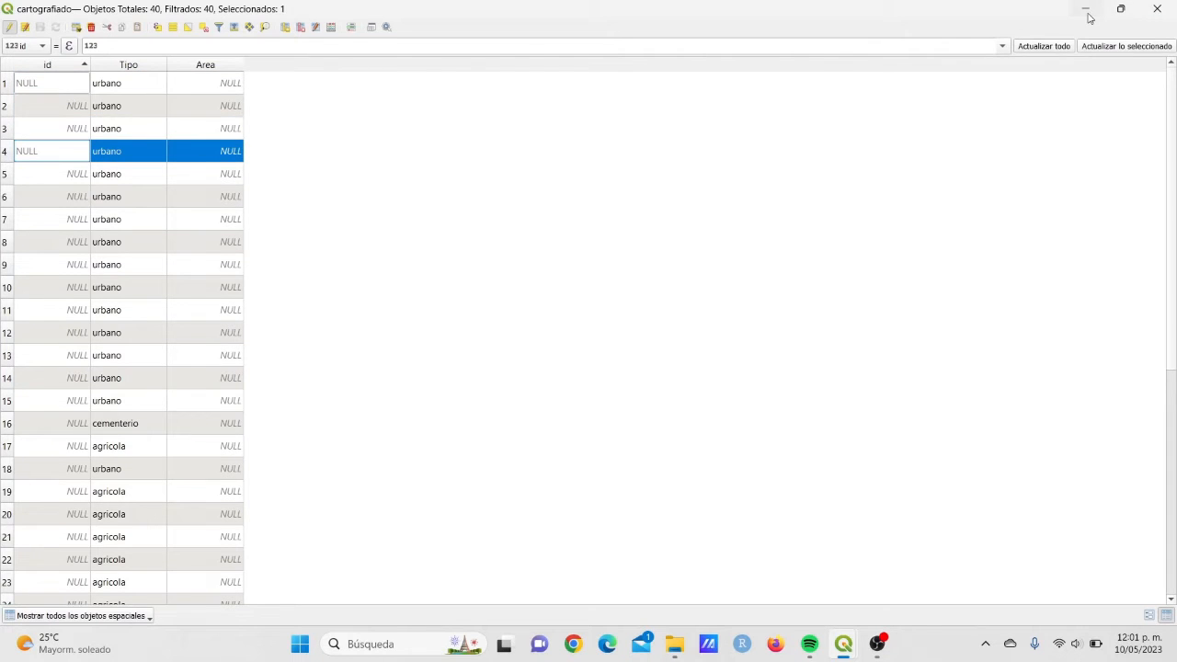
click(1086, 9)
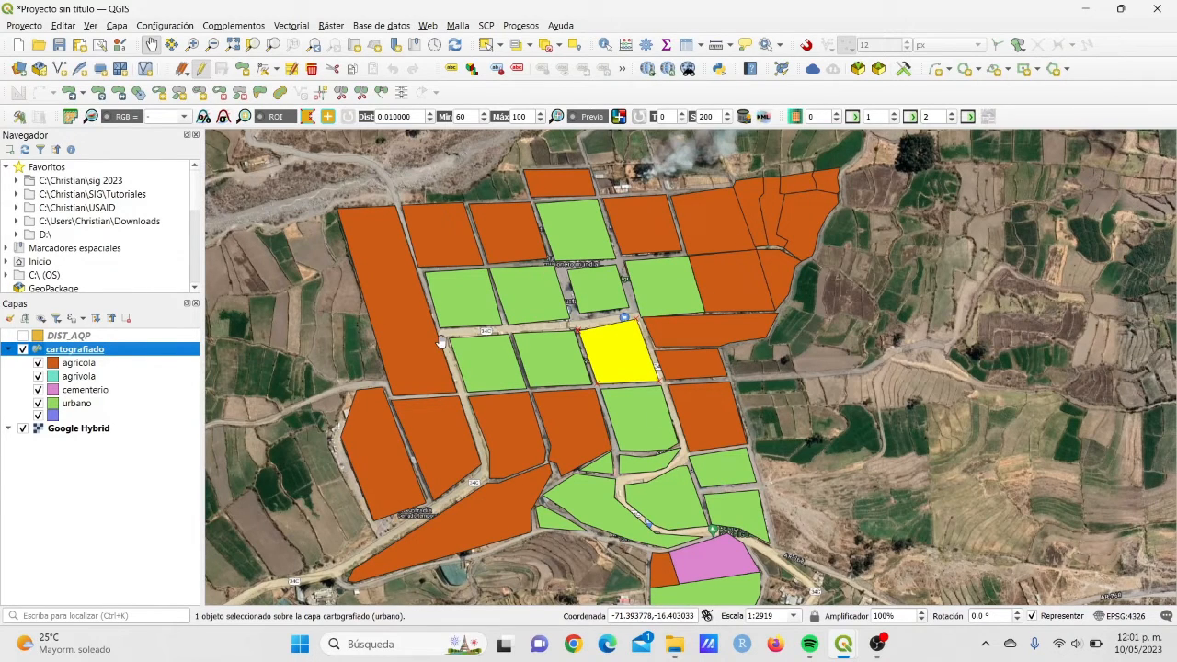
Reopen the cartografiado attribute table and set the Field Calculator to create an integer field named perimetro for all records, not only the selected one
right_click(99, 351)
click(173, 216)
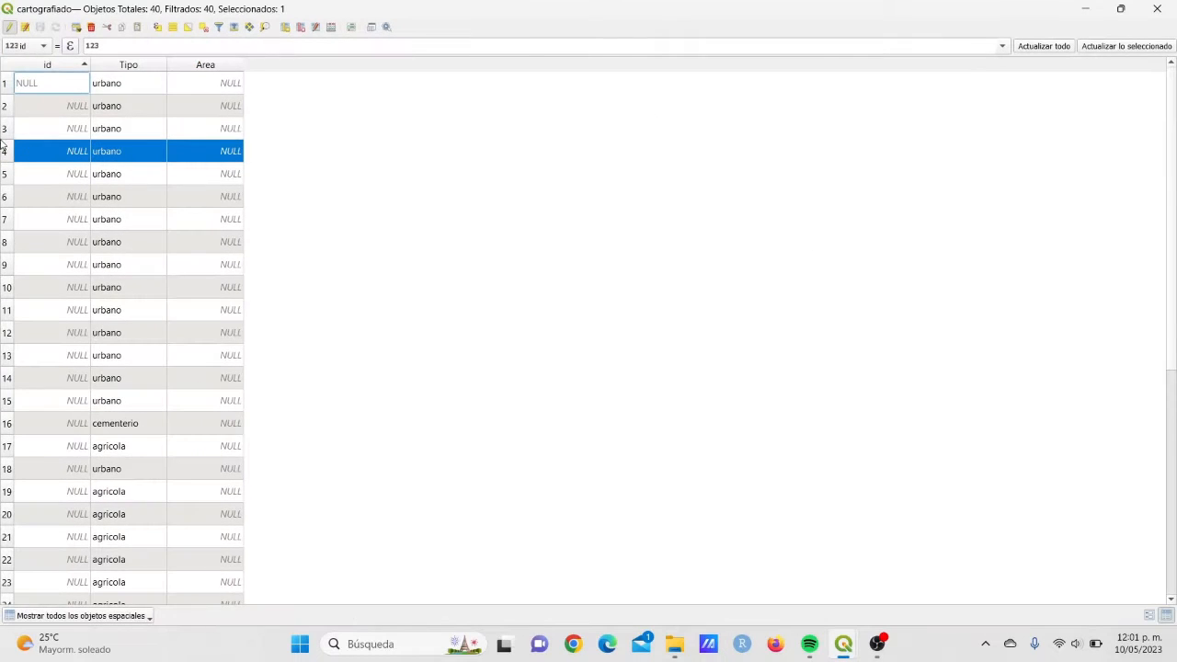
click(328, 27)
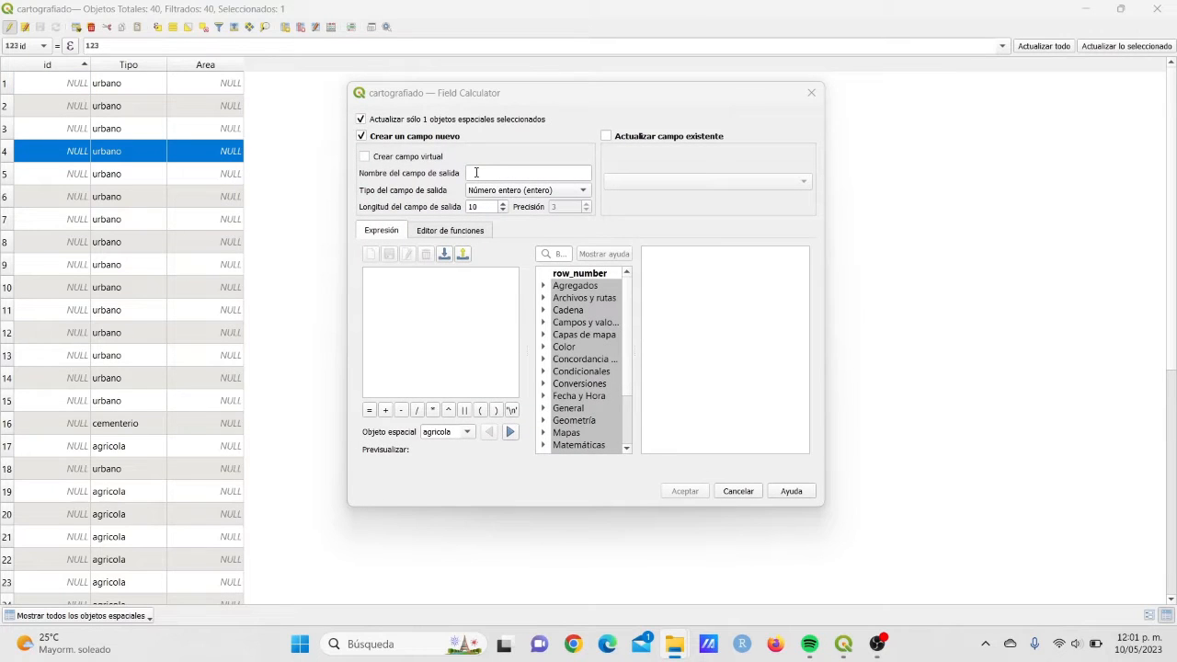
click(361, 138)
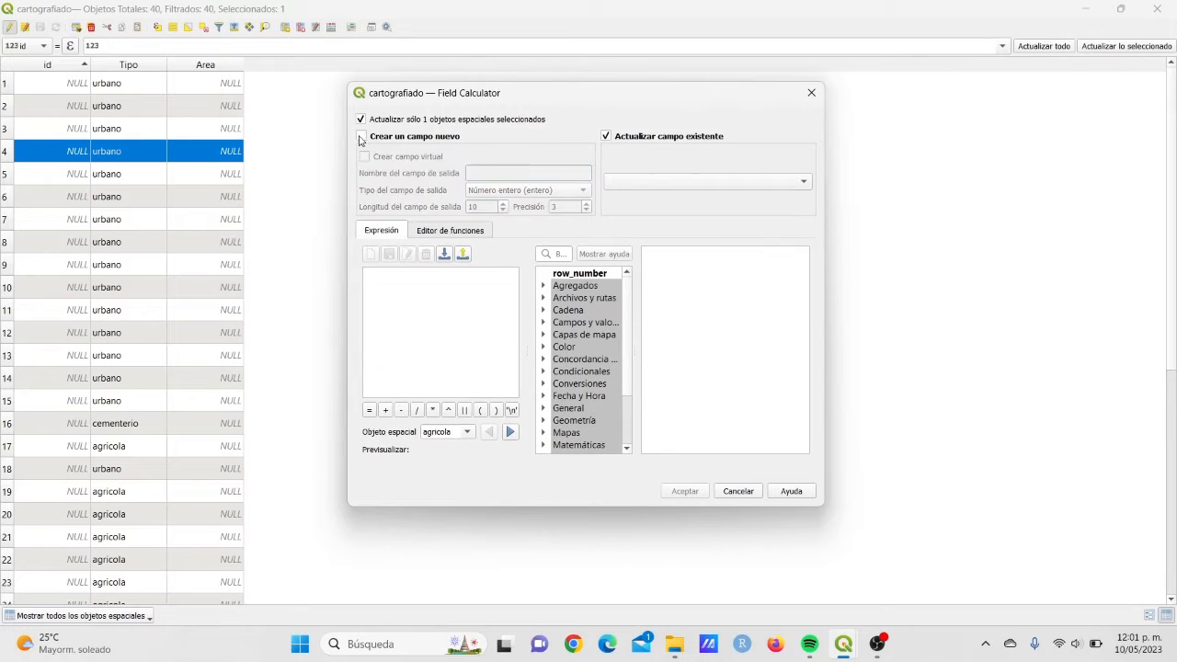
click(362, 120)
click(605, 137)
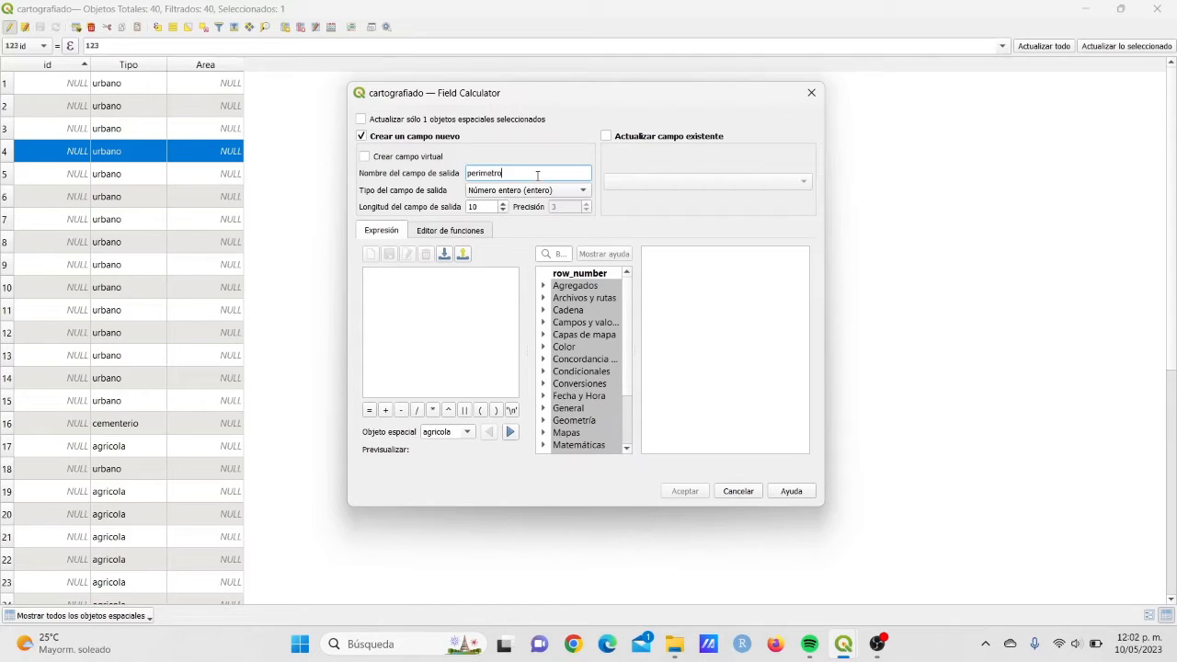
click(528, 189)
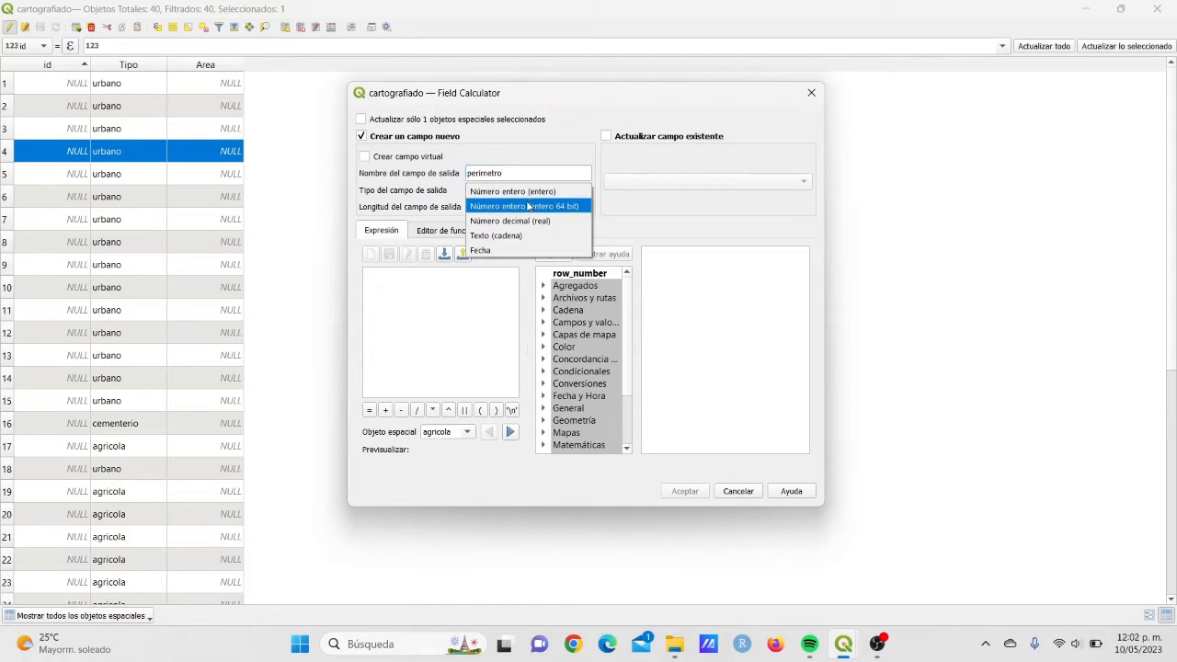
click(528, 205)
Calculate the perimetro field with the expression $perimeter and apply it
click(453, 313)
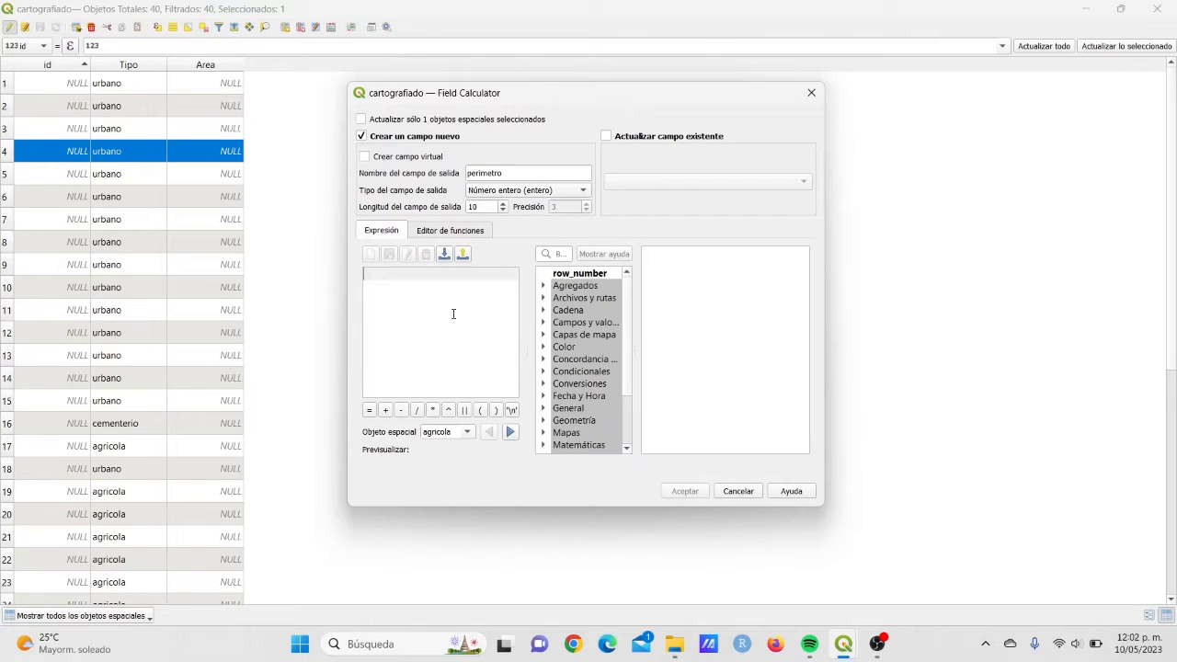
text($perimeter)
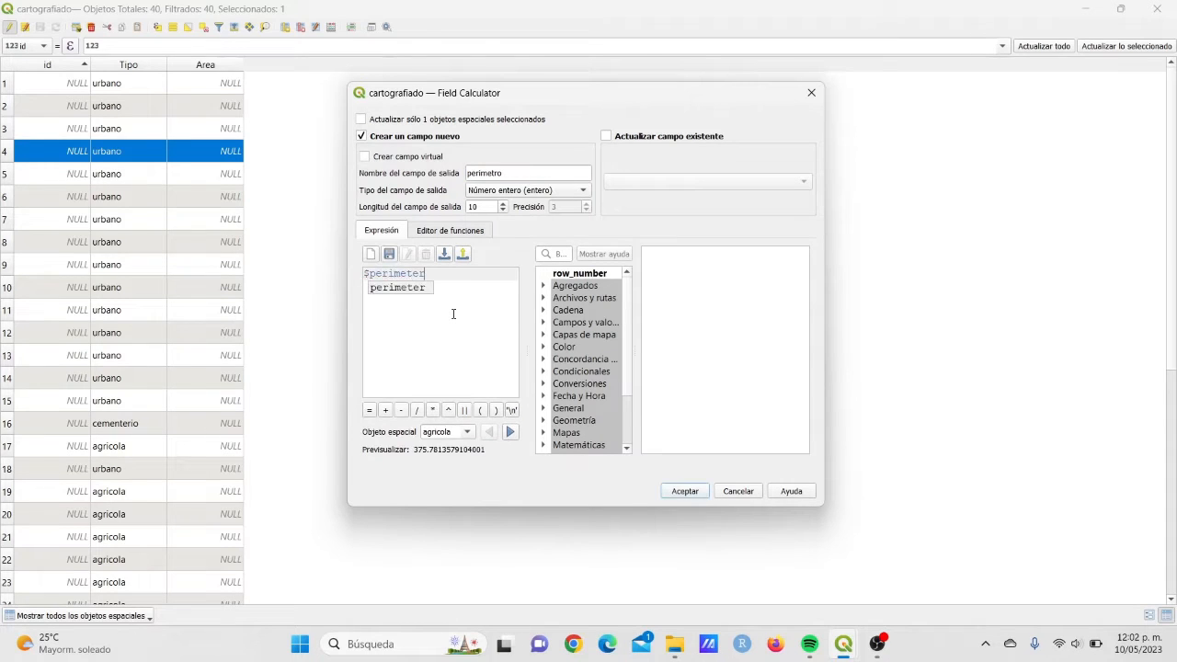
click(453, 313)
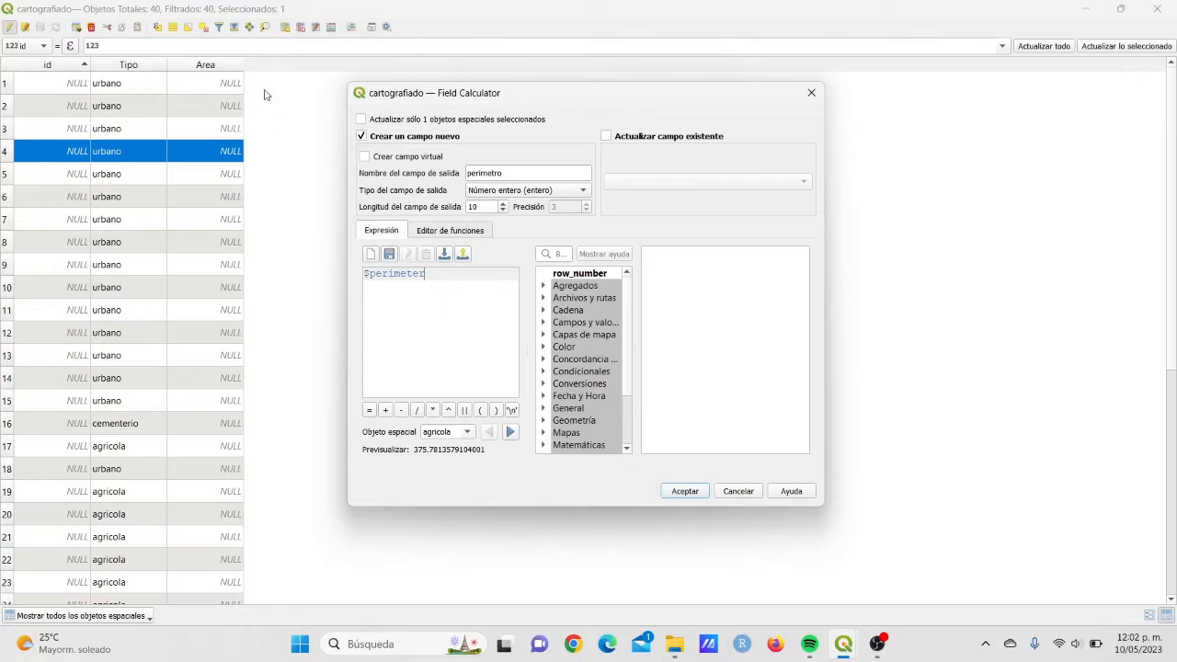
click(685, 492)
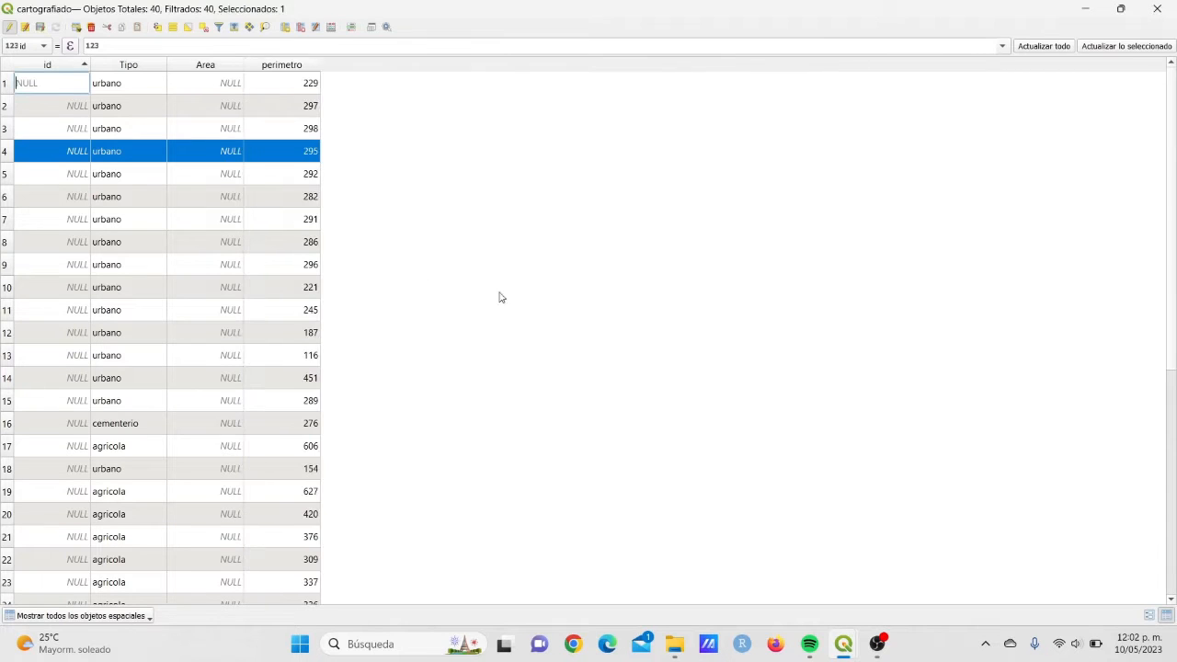
Set the Field Calculator to update the existing Area field for all records, not only the selected one
scroll(283, 428, down, 4)
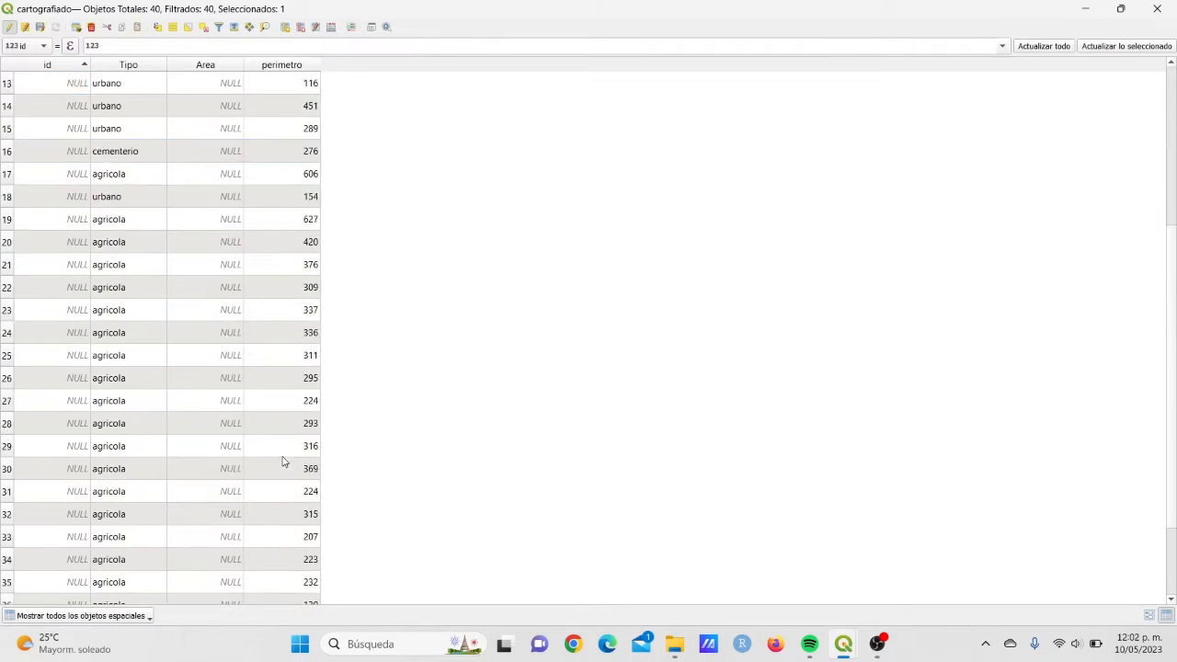
scroll(284, 462, up, 4)
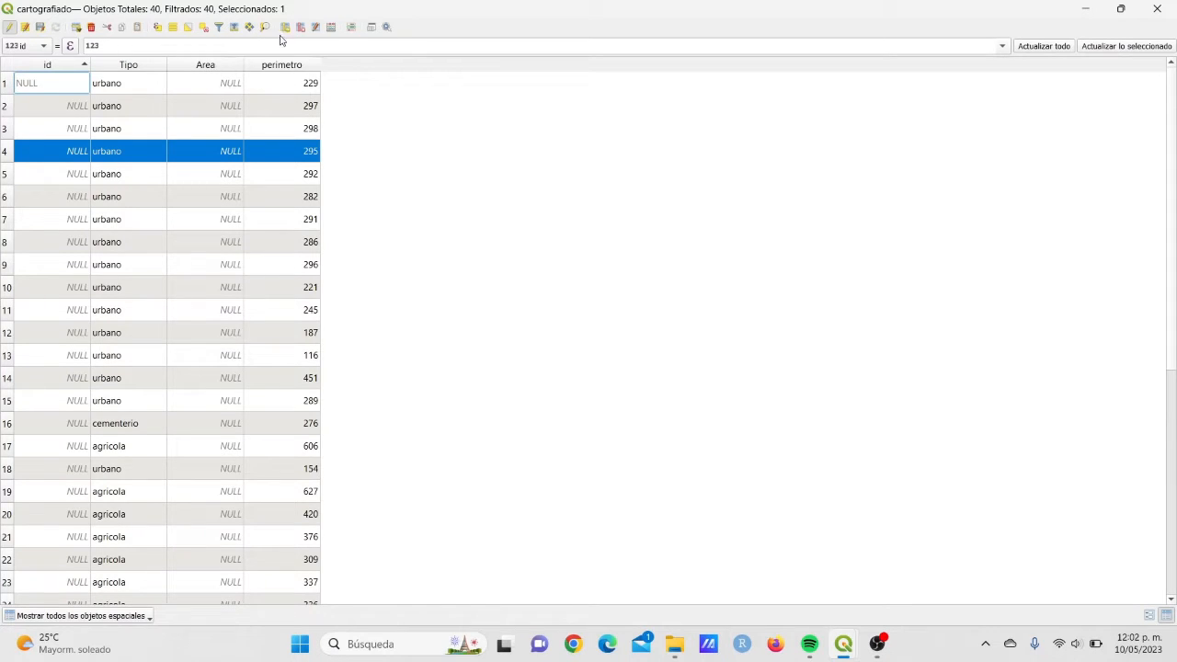
click(331, 27)
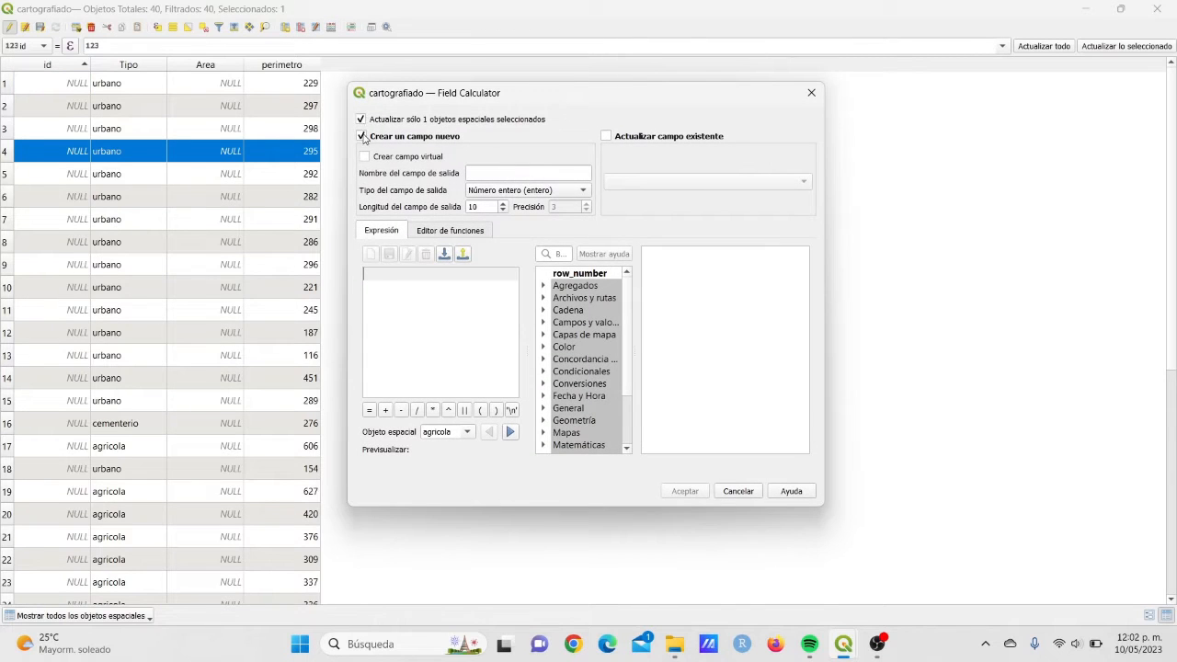
click(607, 136)
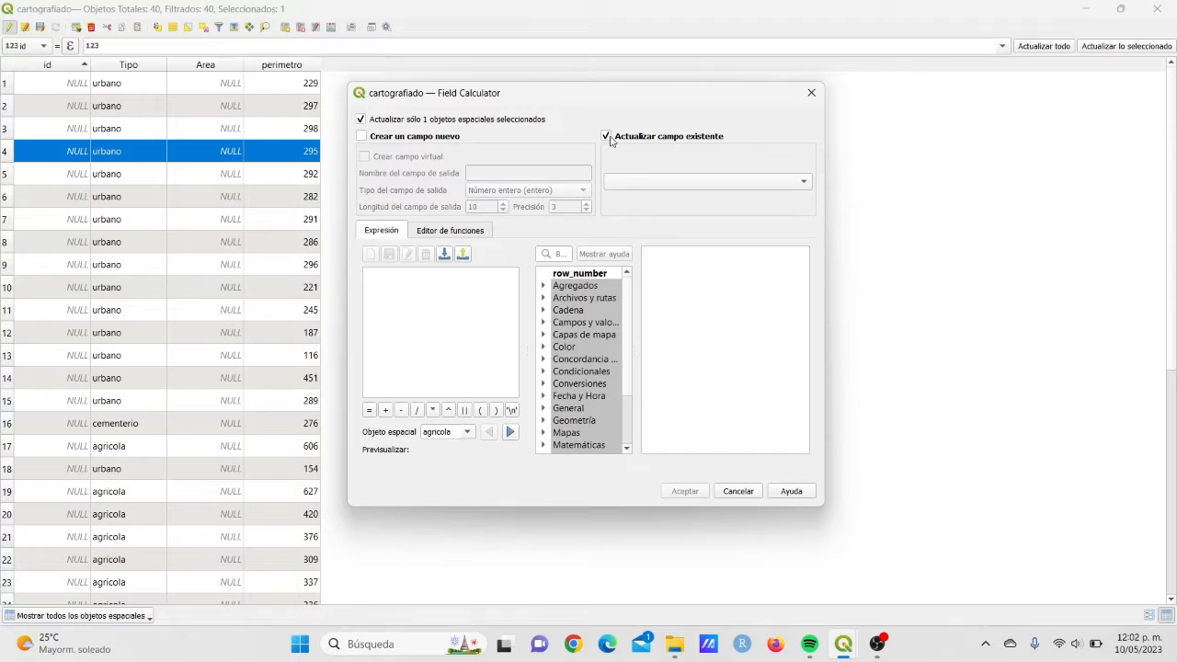
click(368, 120)
click(662, 181)
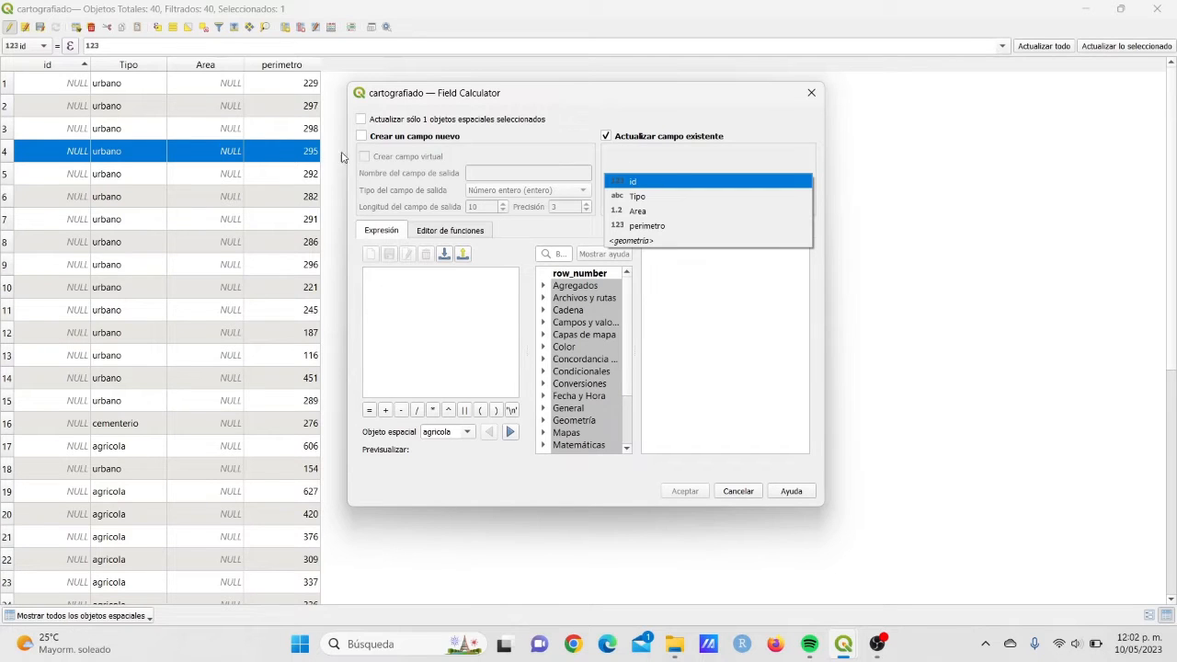
key(Down)
key(Down)
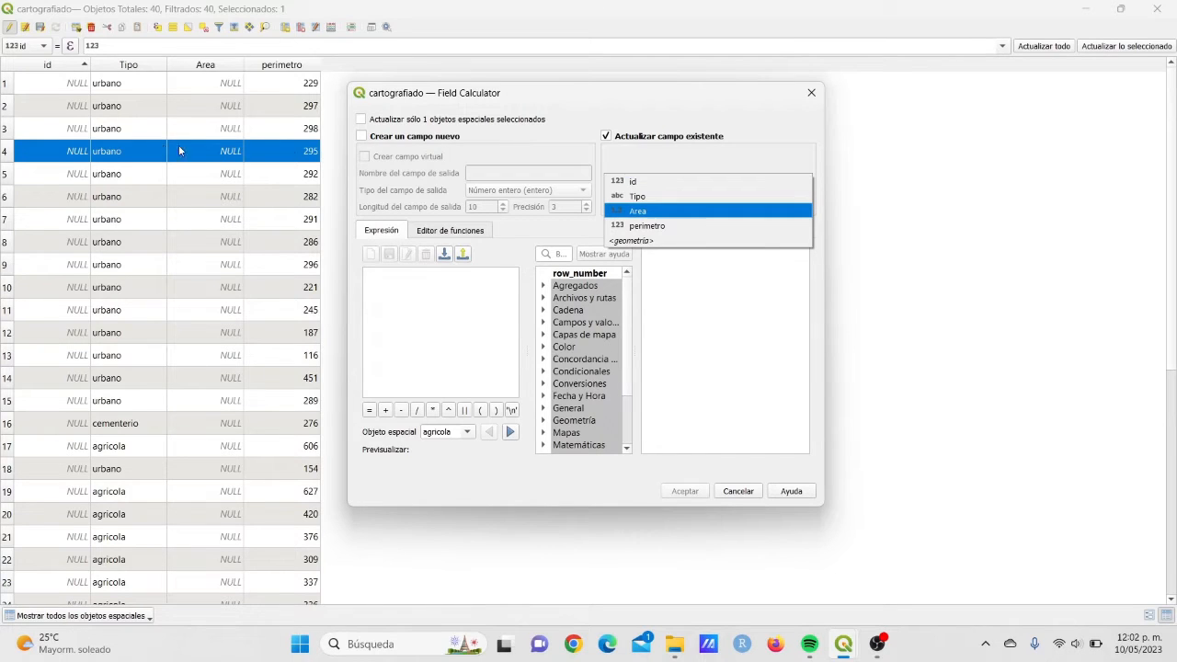
click(649, 211)
Calculate the Area field with the expression $area, apply it and look through the resulting values
click(427, 297)
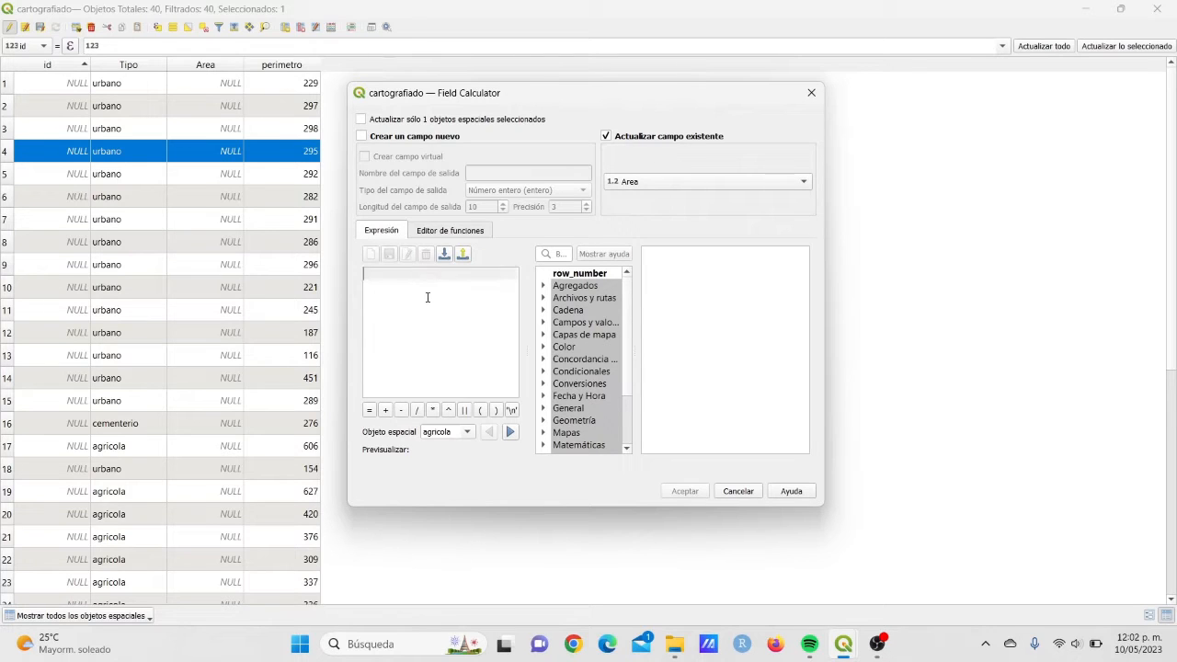
text($a)
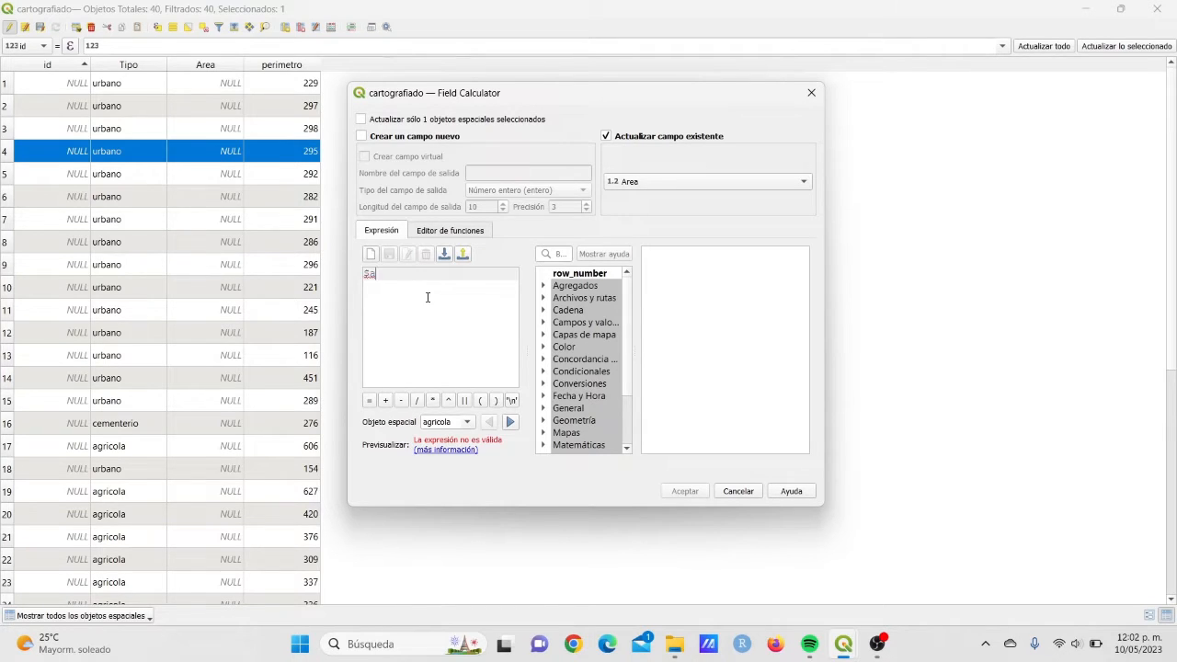
text(rea)
click(415, 292)
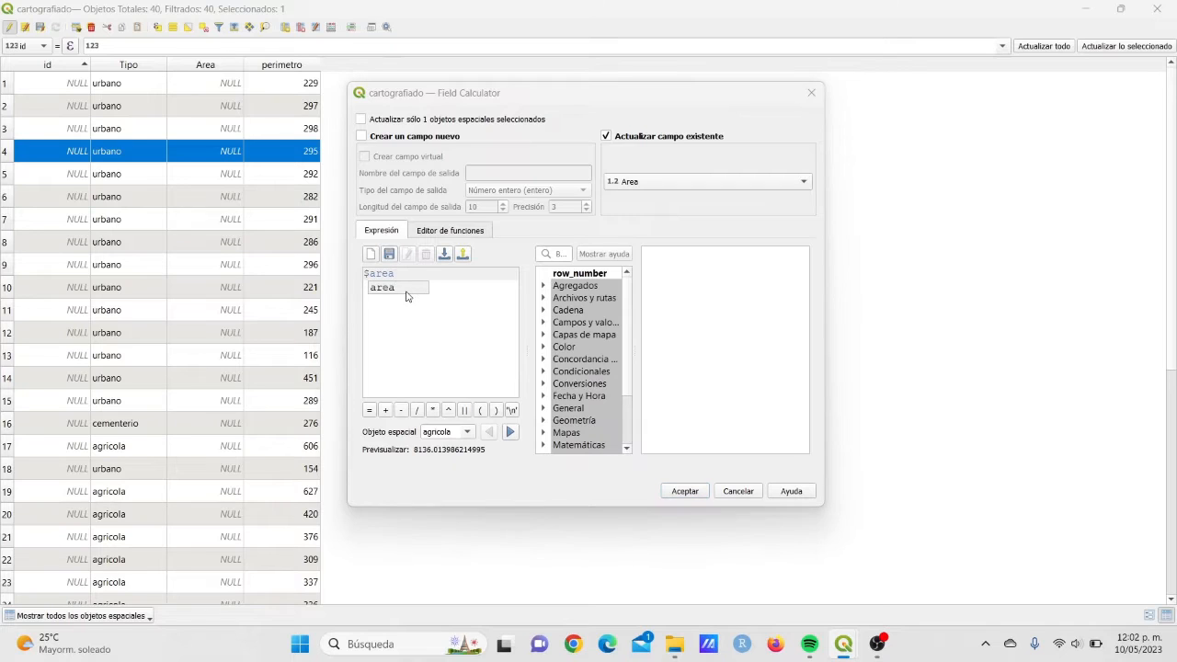
click(455, 341)
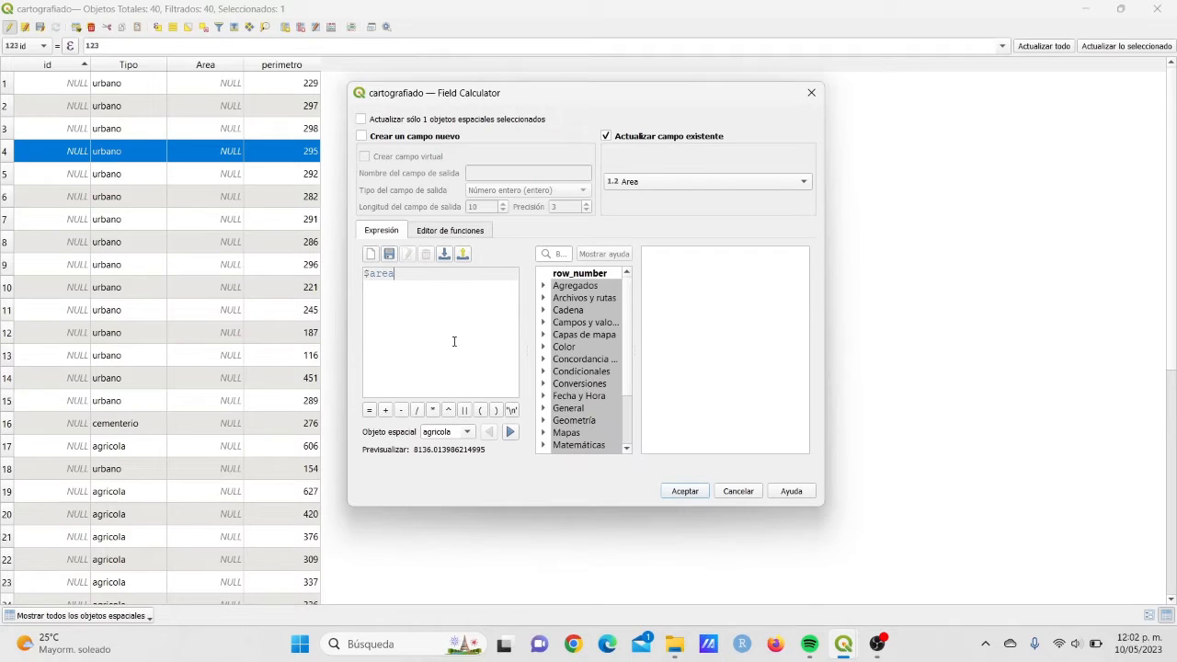
click(683, 491)
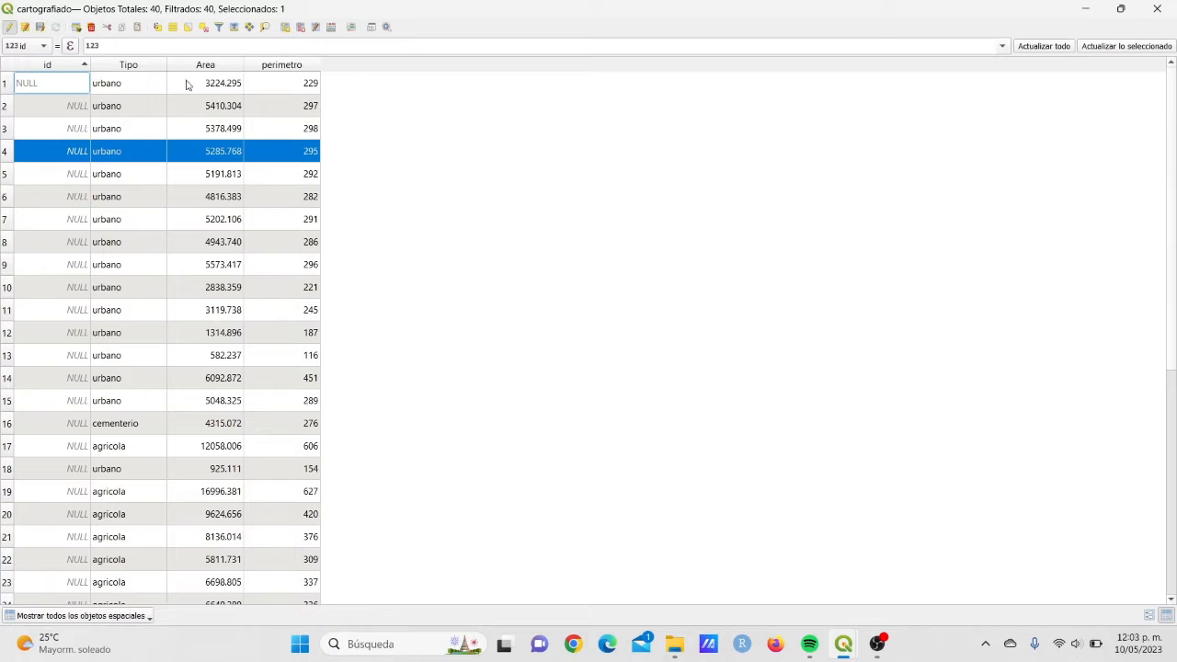
scroll(230, 247, down, 3)
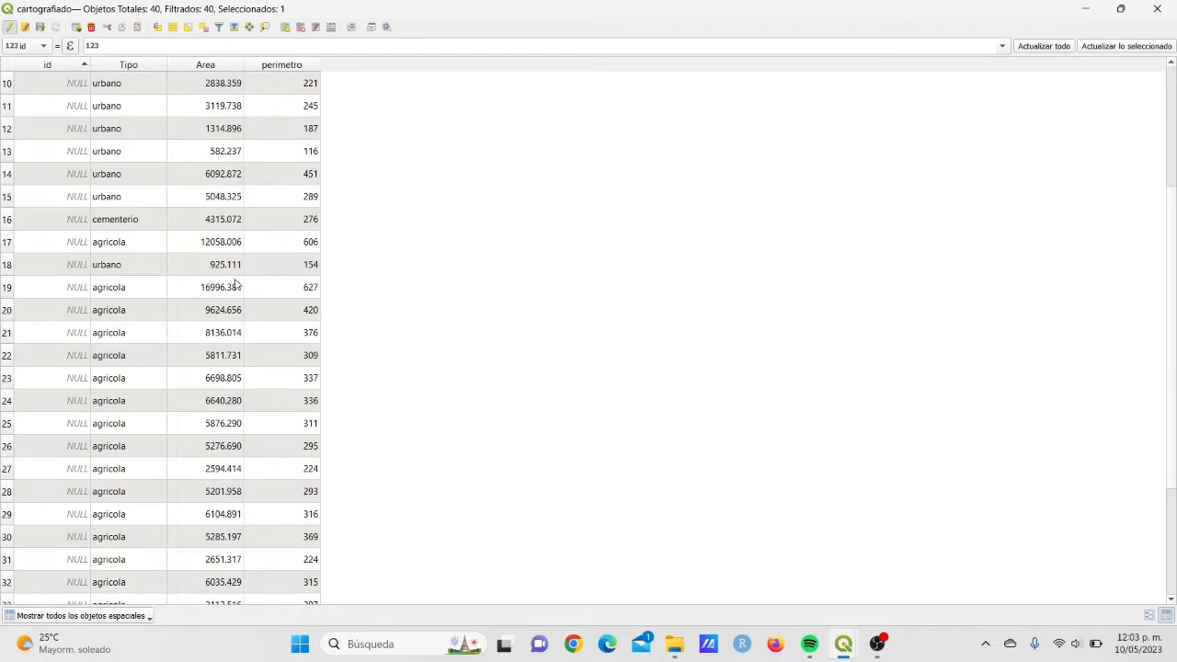
scroll(234, 285, up, 3)
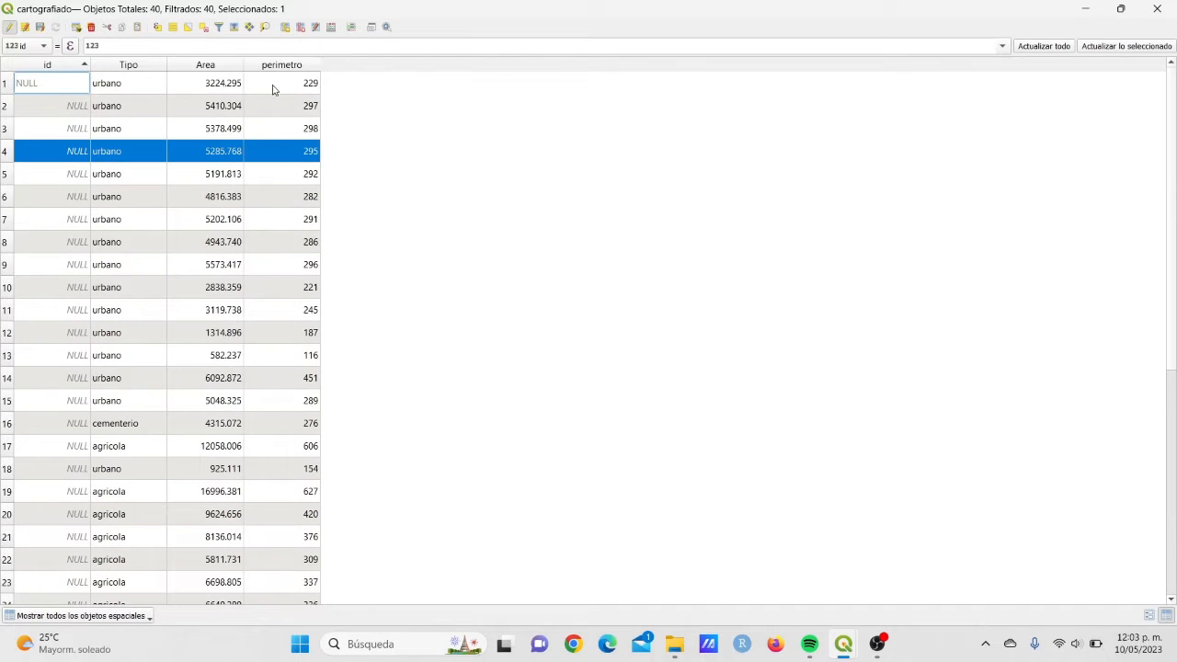
Reopen the Field Calculator and examine its function groups, expanding Cadena, Conversiones, Color and the fields and values group
click(331, 28)
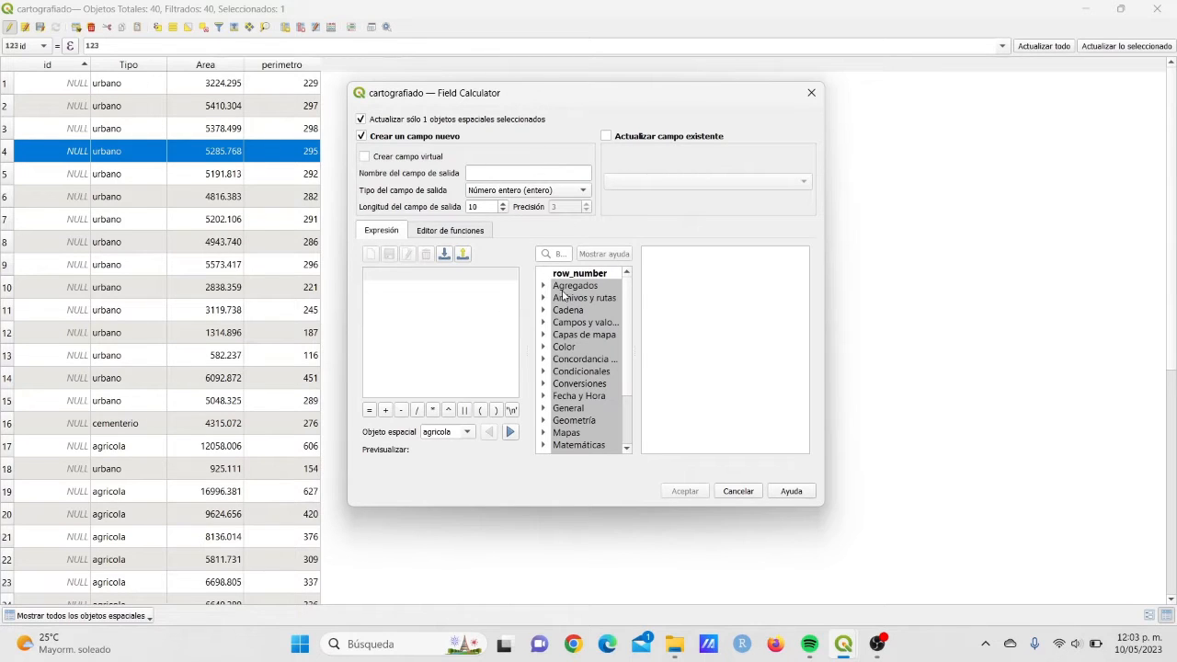
scroll(579, 293, down, 3)
scroll(581, 361, up, 3)
click(542, 310)
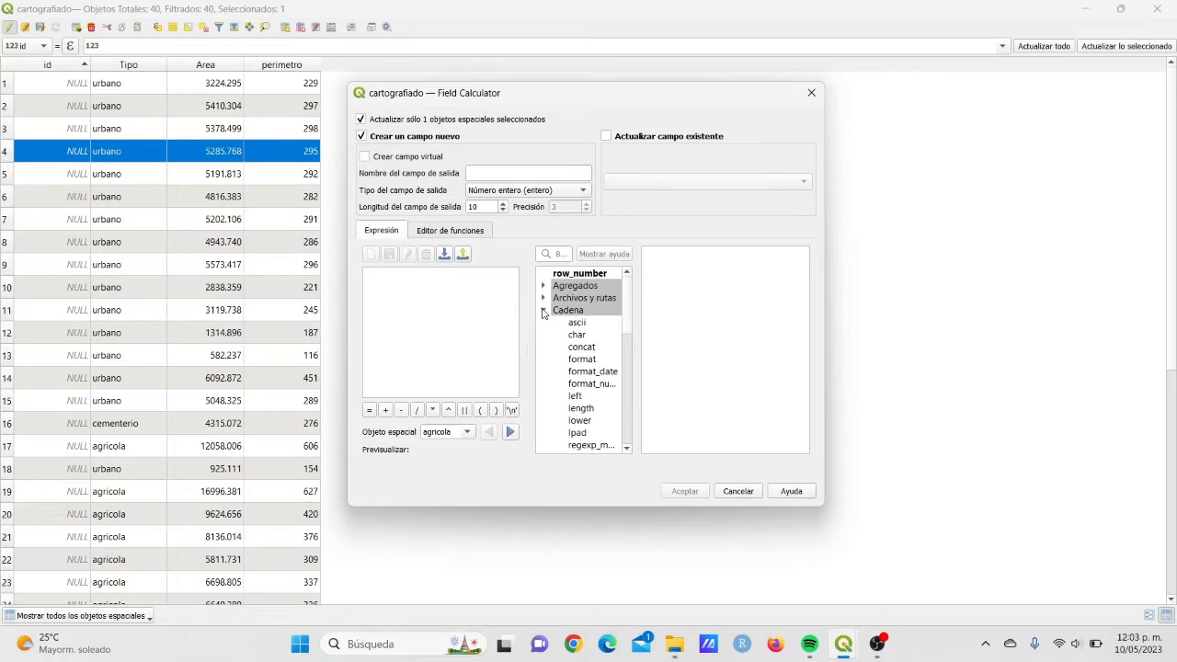
click(542, 310)
scroll(565, 354, down, 2)
click(543, 310)
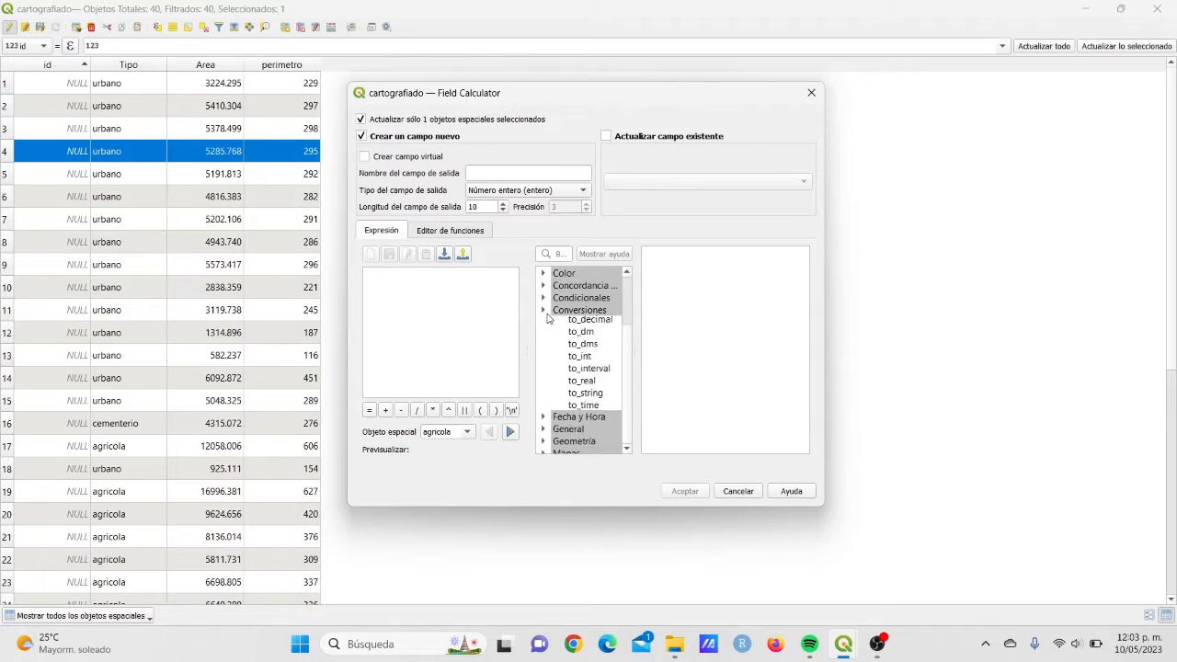
click(543, 310)
scroll(567, 342, up, 1)
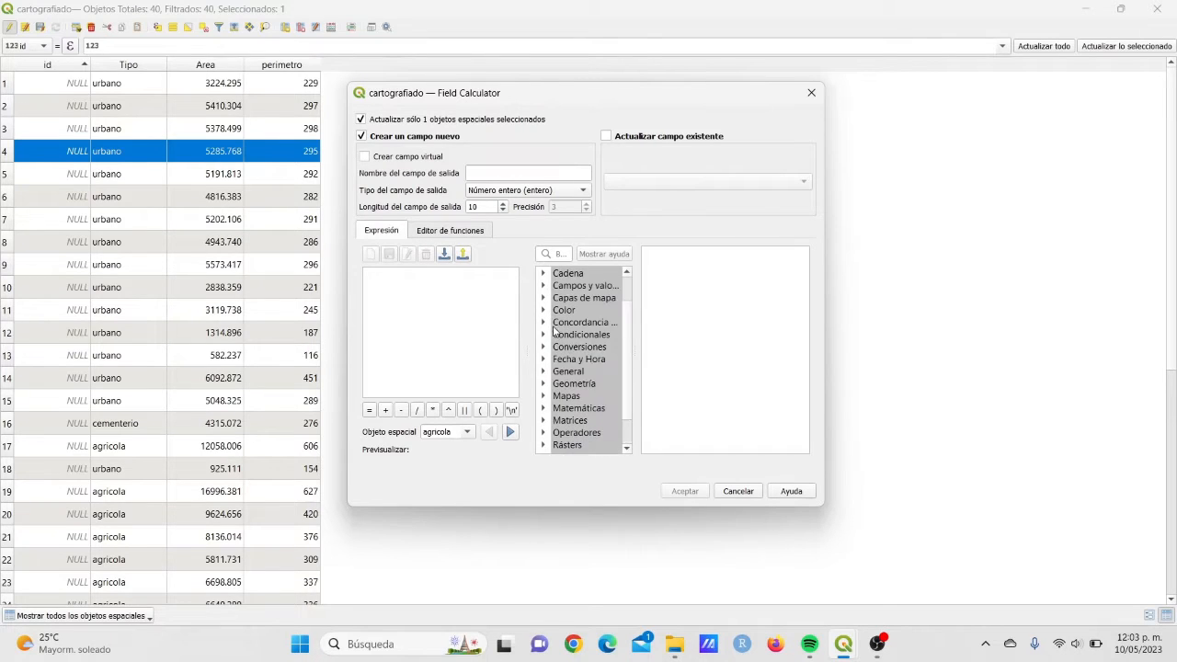
click(544, 310)
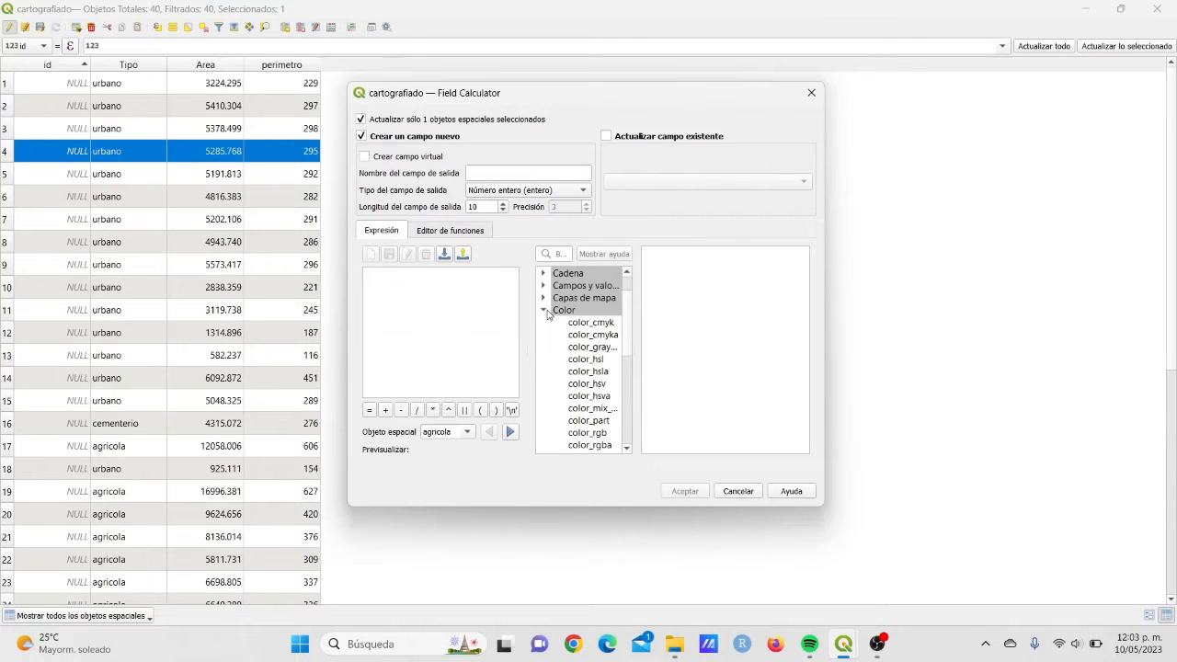
click(544, 310)
scroll(546, 324, up, 1)
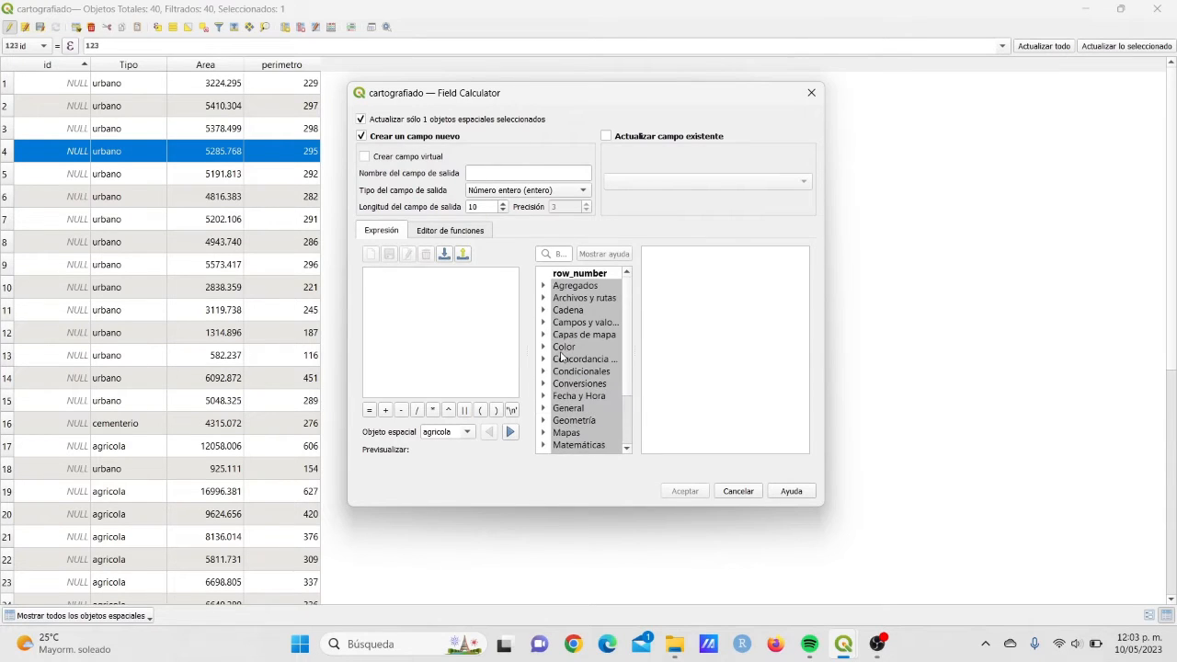
click(543, 323)
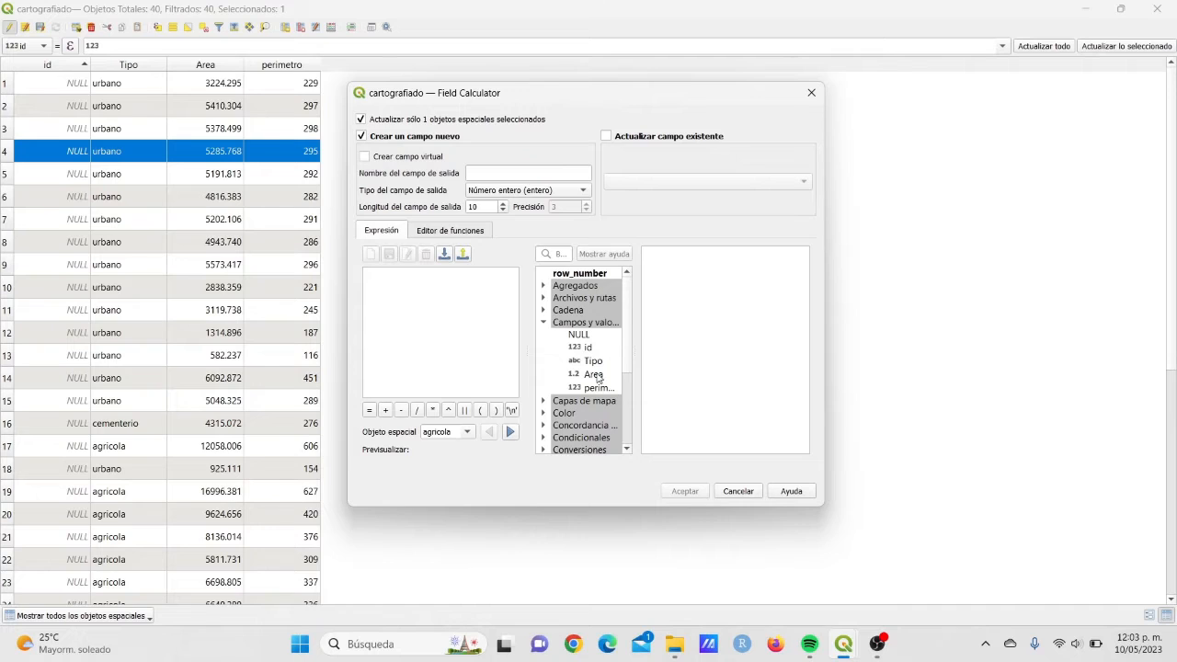
Close the Field Calculator without calculating anything and clear the record selection in the attribute table
click(416, 290)
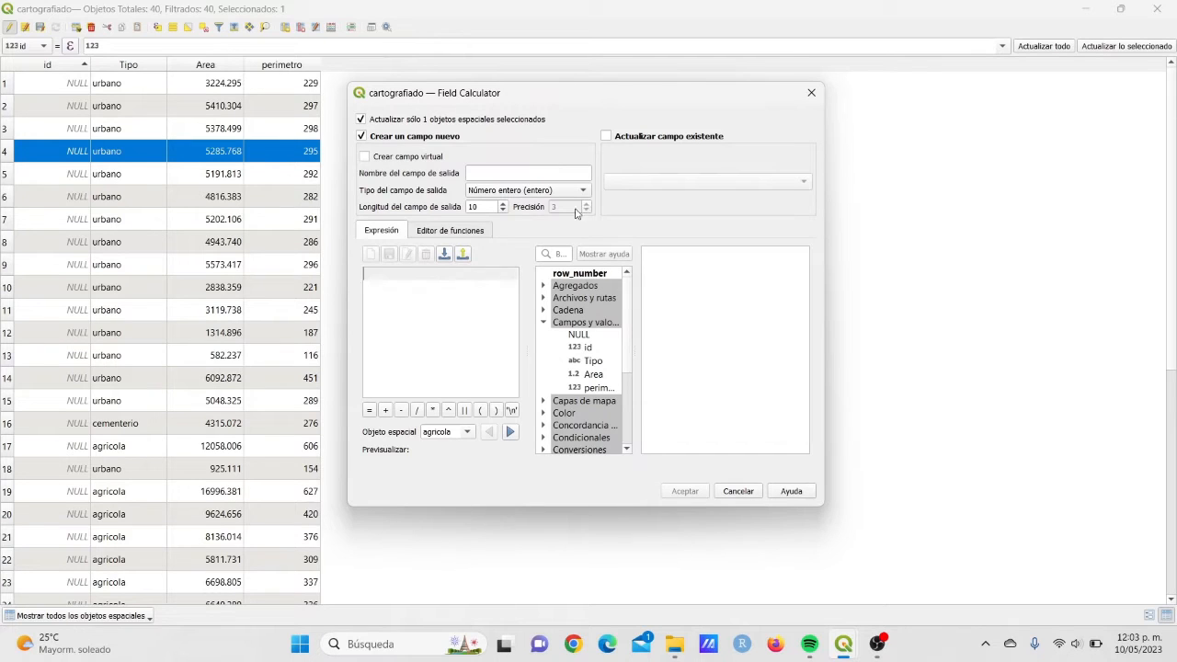
click(384, 125)
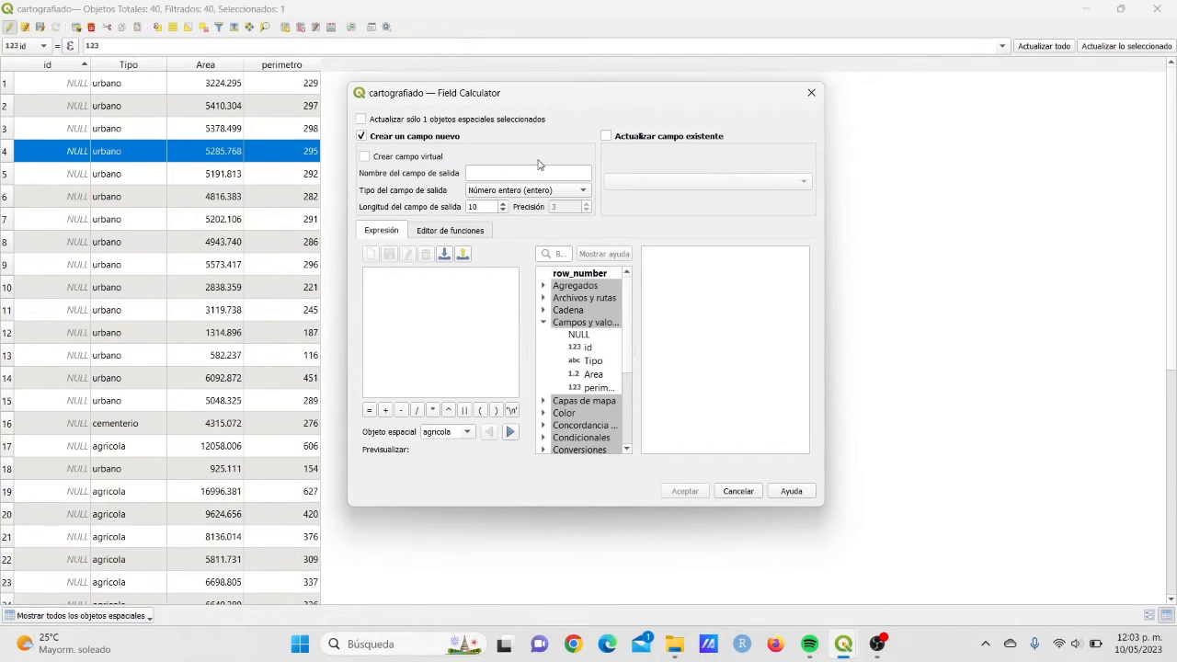
click(811, 93)
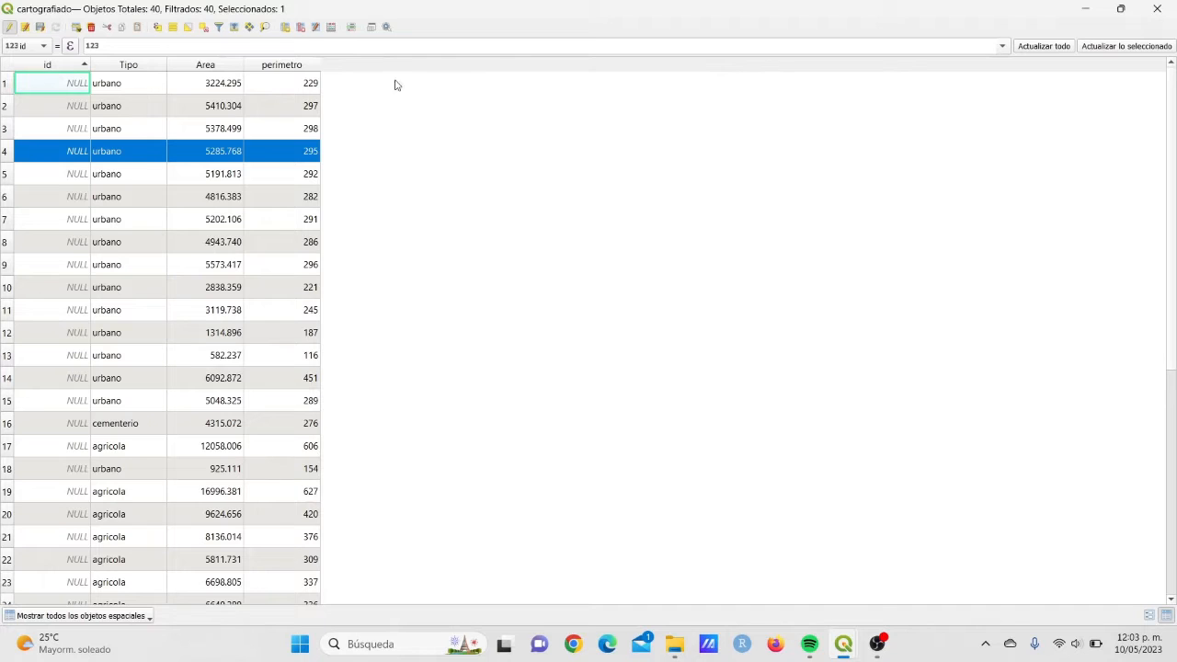
click(204, 27)
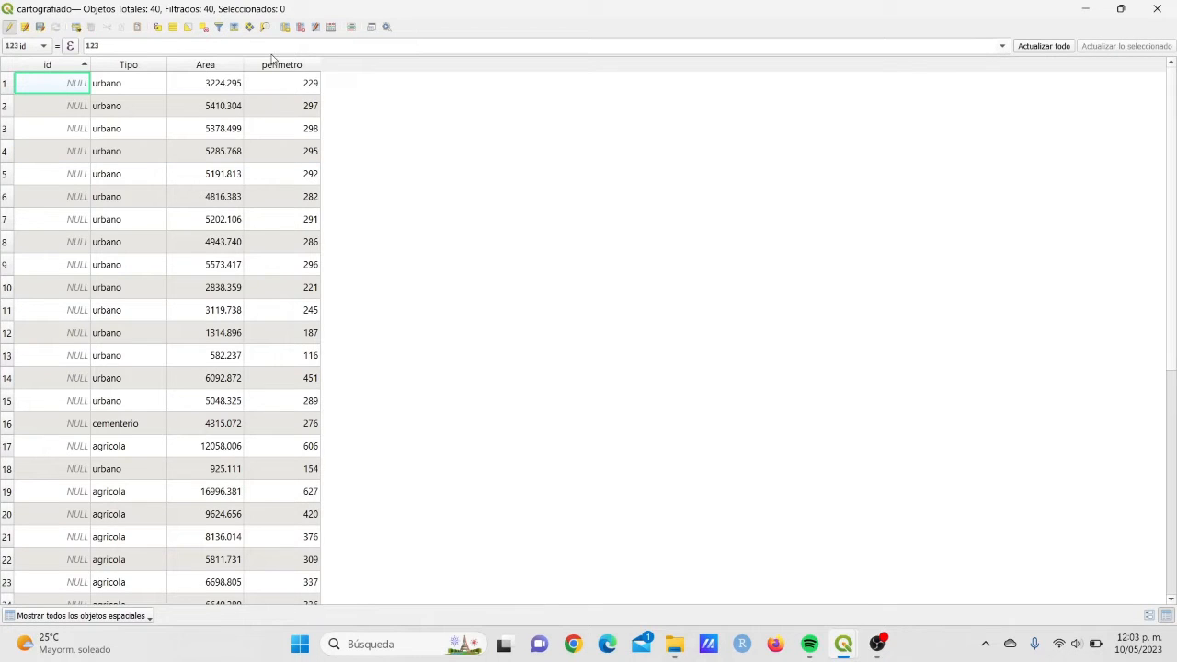
Set the Field Calculator to create an integer field named copia_per, using the existing perimetro field as the expression
click(331, 27)
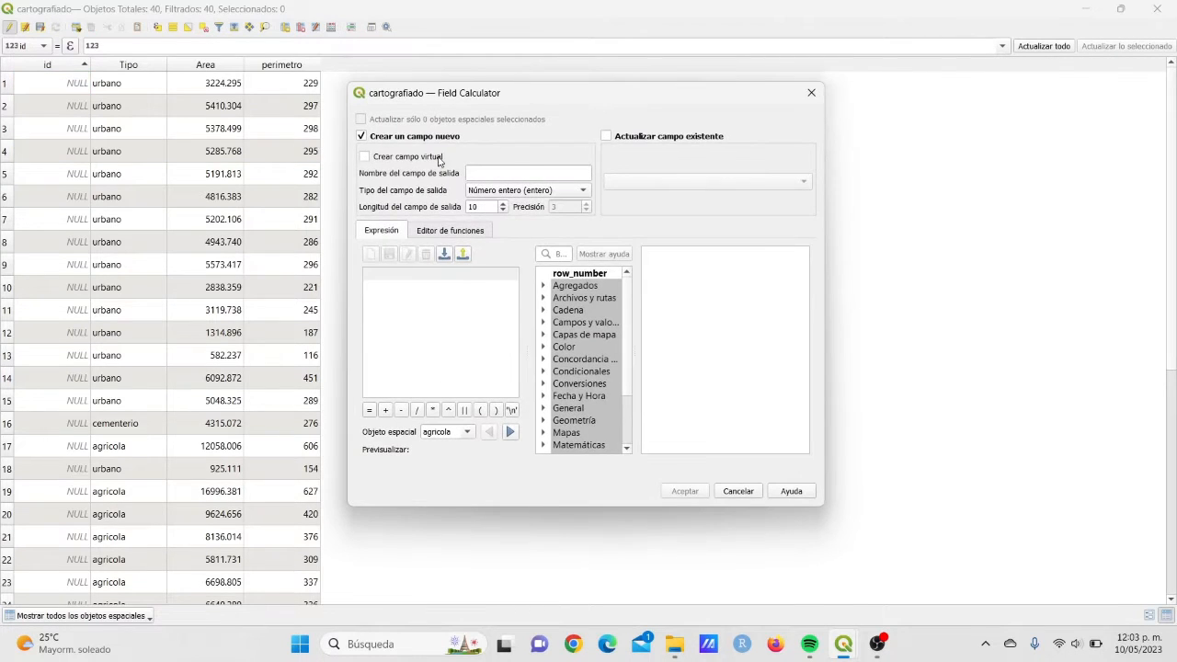
click(527, 174)
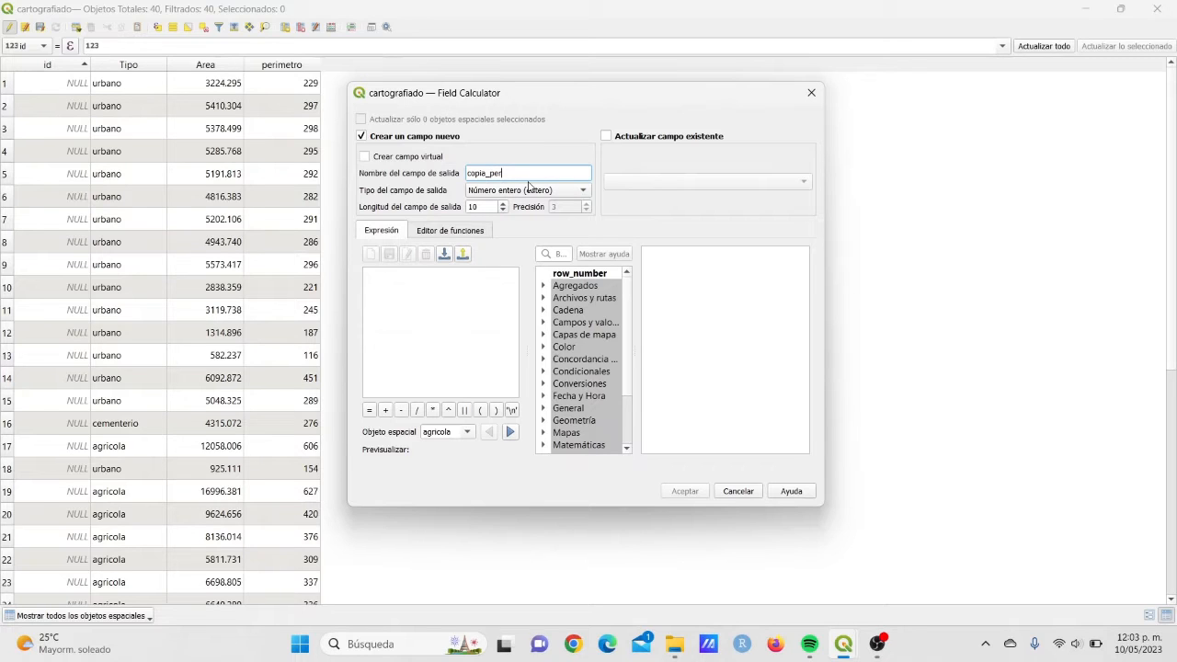
click(473, 295)
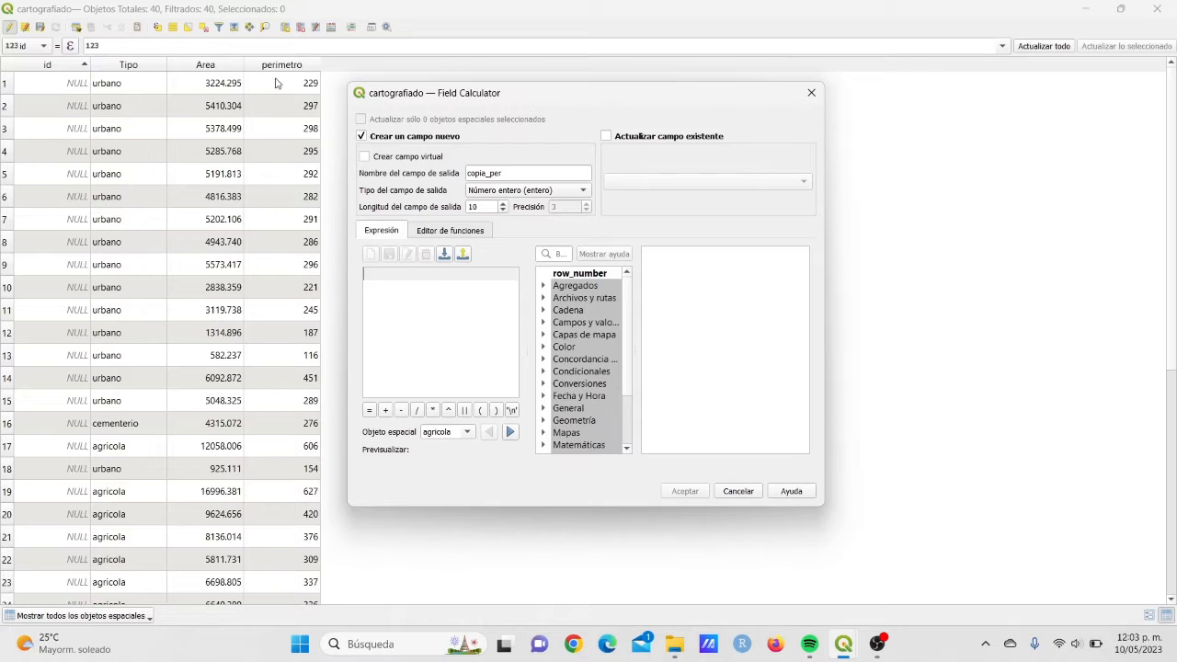
double_click(556, 323)
double_click(593, 387)
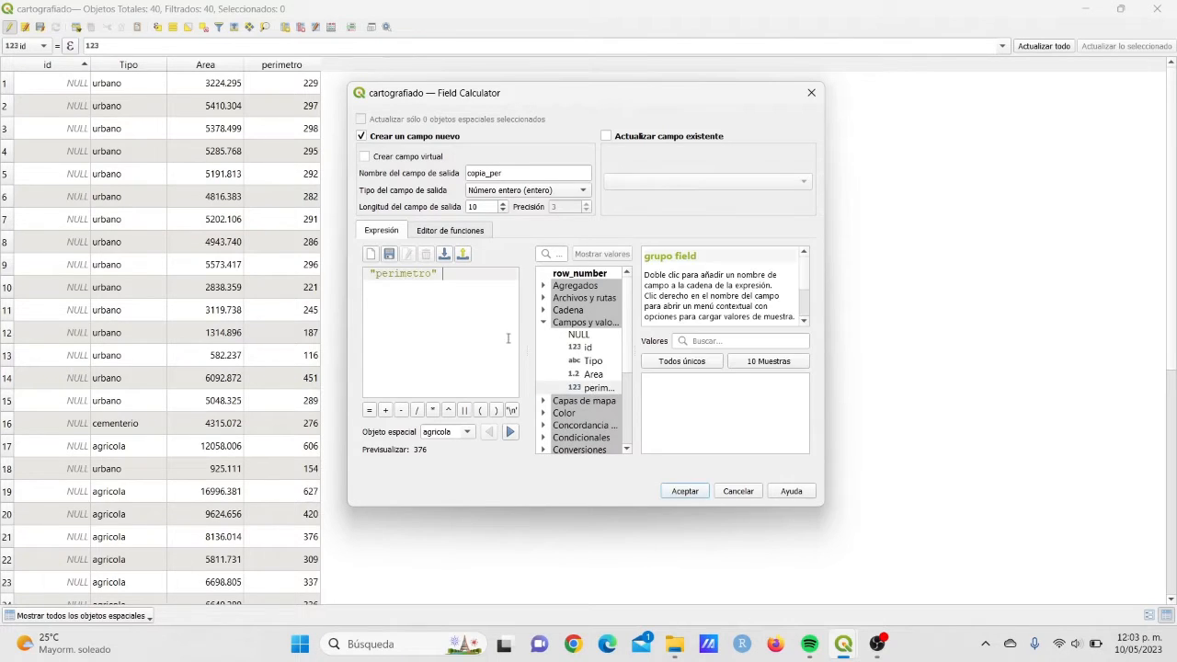
Try appending $area to the "perimetro" expression, then remove the addition so only the field name is left
drag(376, 274, 433, 274)
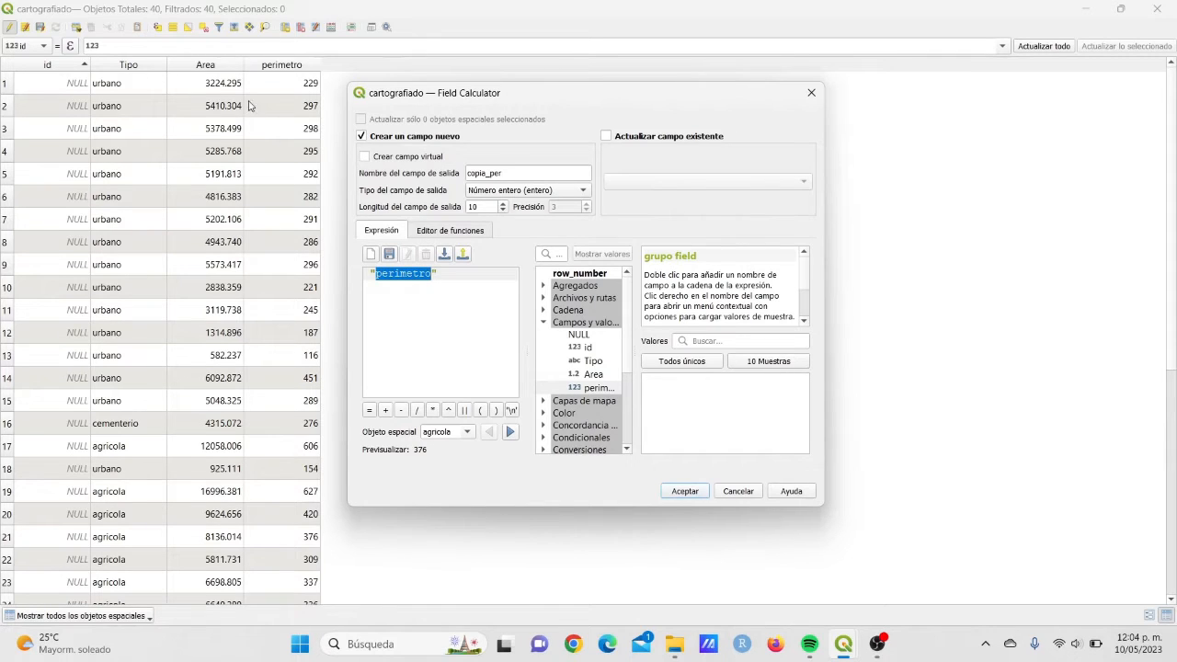
click(447, 276)
drag(441, 276, 370, 274)
click(374, 281)
text(/)
key(BackSpace)
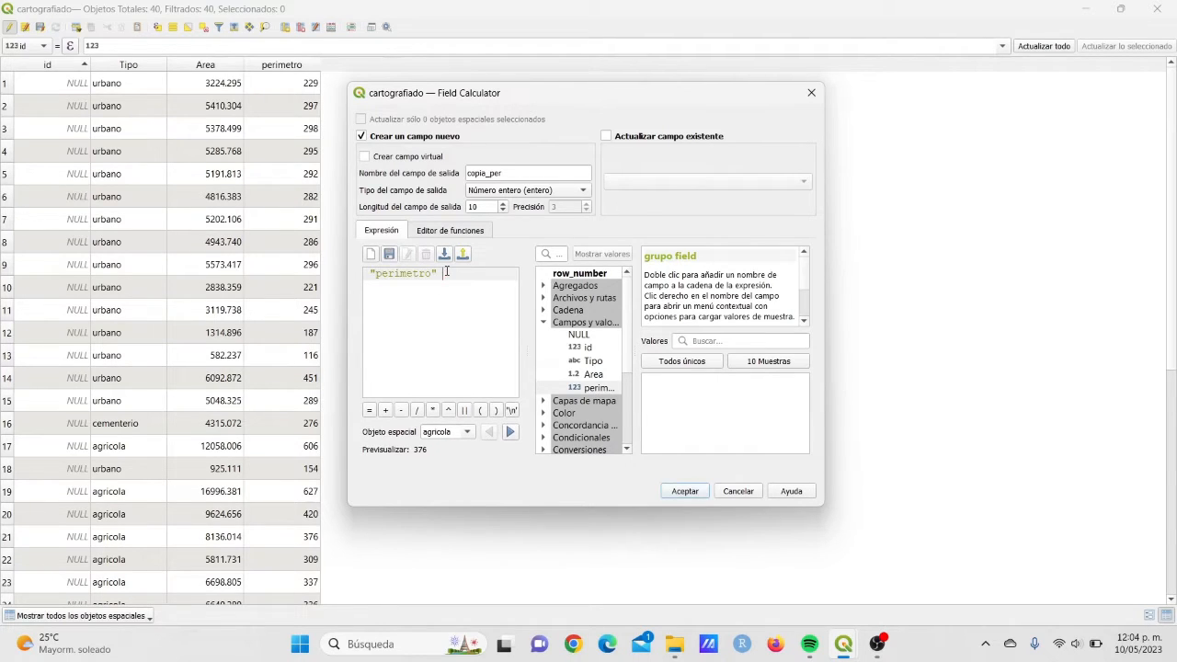
text(/)
text(area)
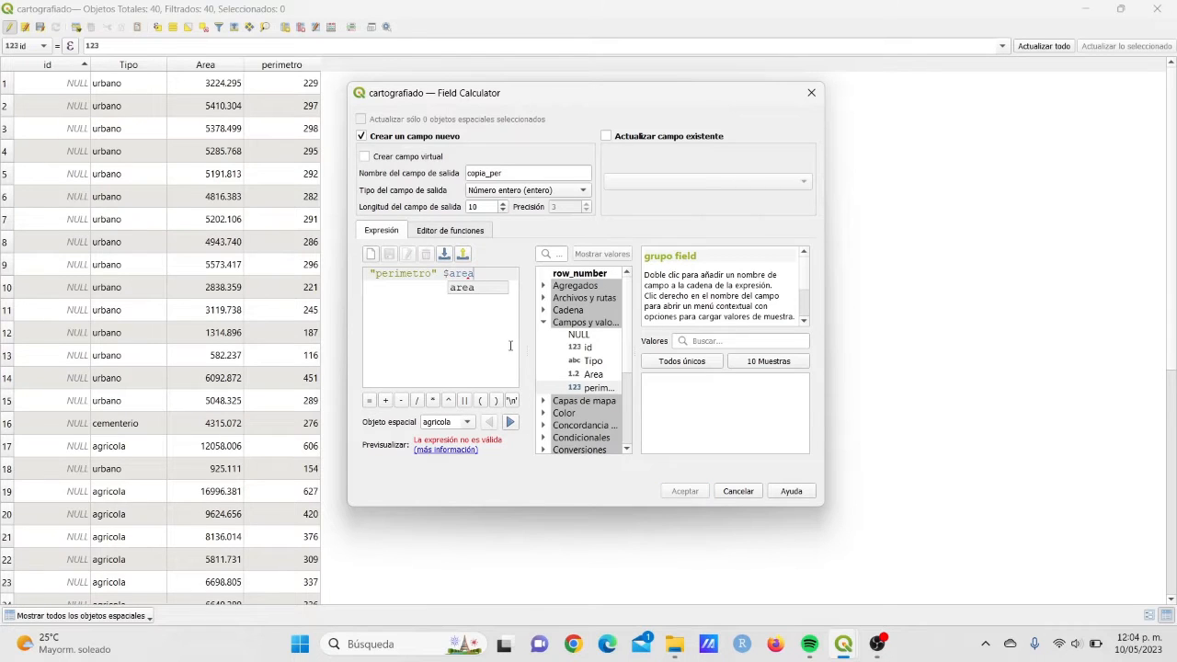
key(BackSpace)
key(BackSpace)
key(BackSpace)
key(BackSpace)
key(BackSpace)
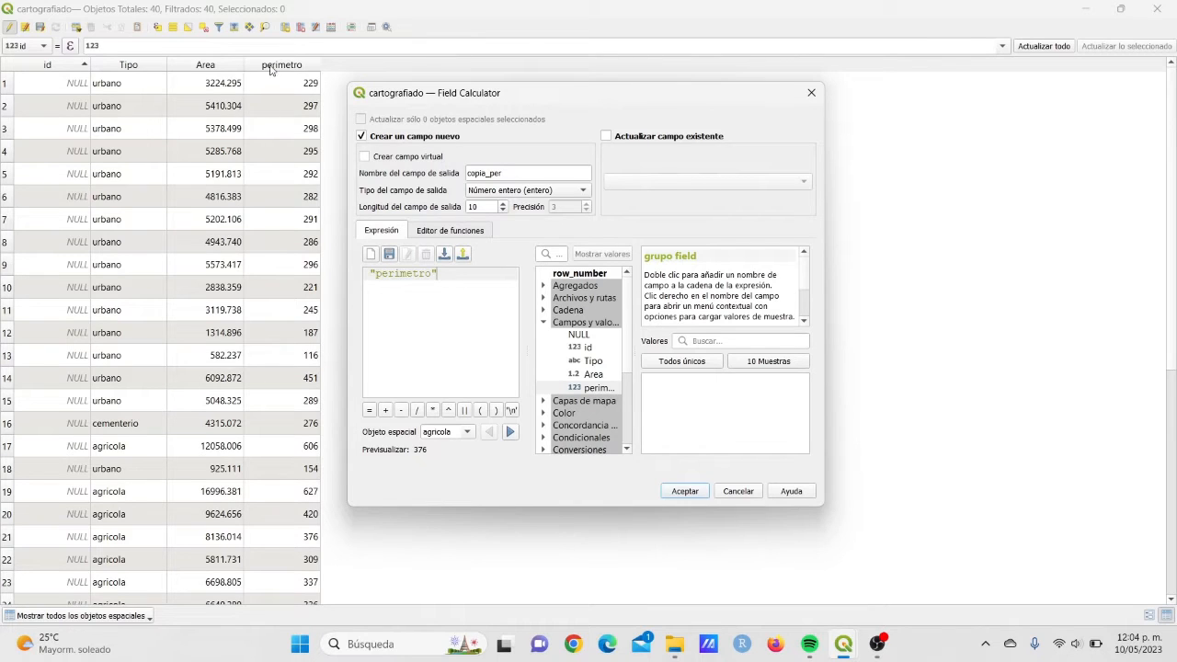
Apply the calculation to create copia_per and check its value in the first record
click(684, 493)
double_click(358, 88)
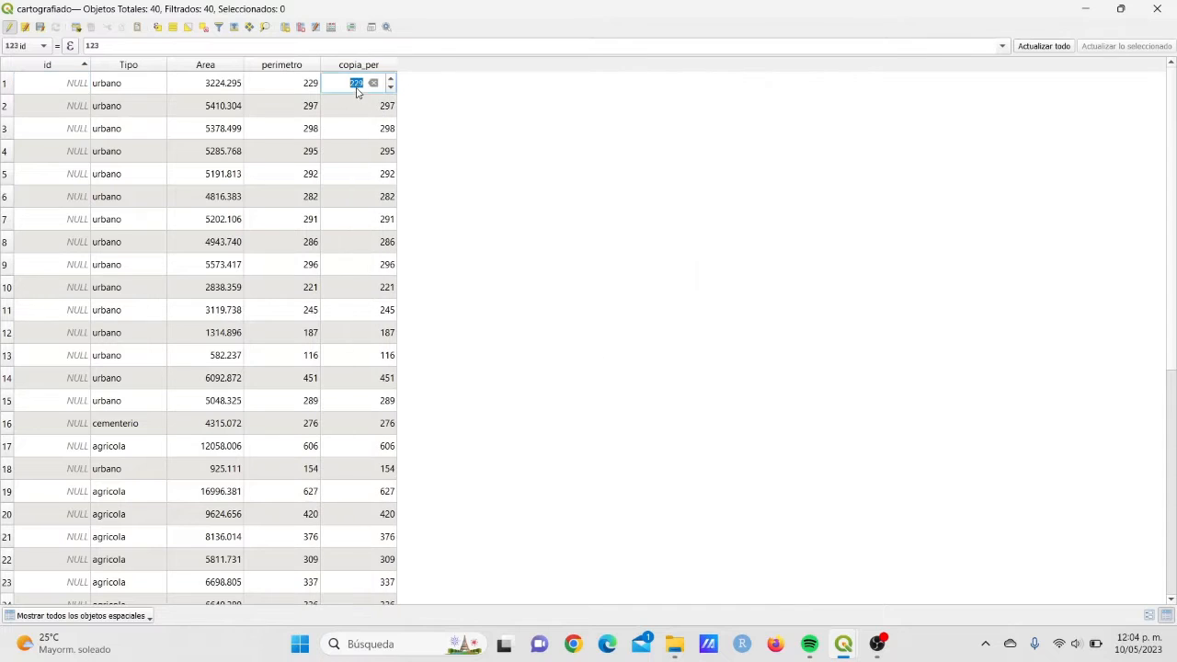
click(478, 172)
Delete the copia_per field from the attribute table
click(303, 27)
click(490, 310)
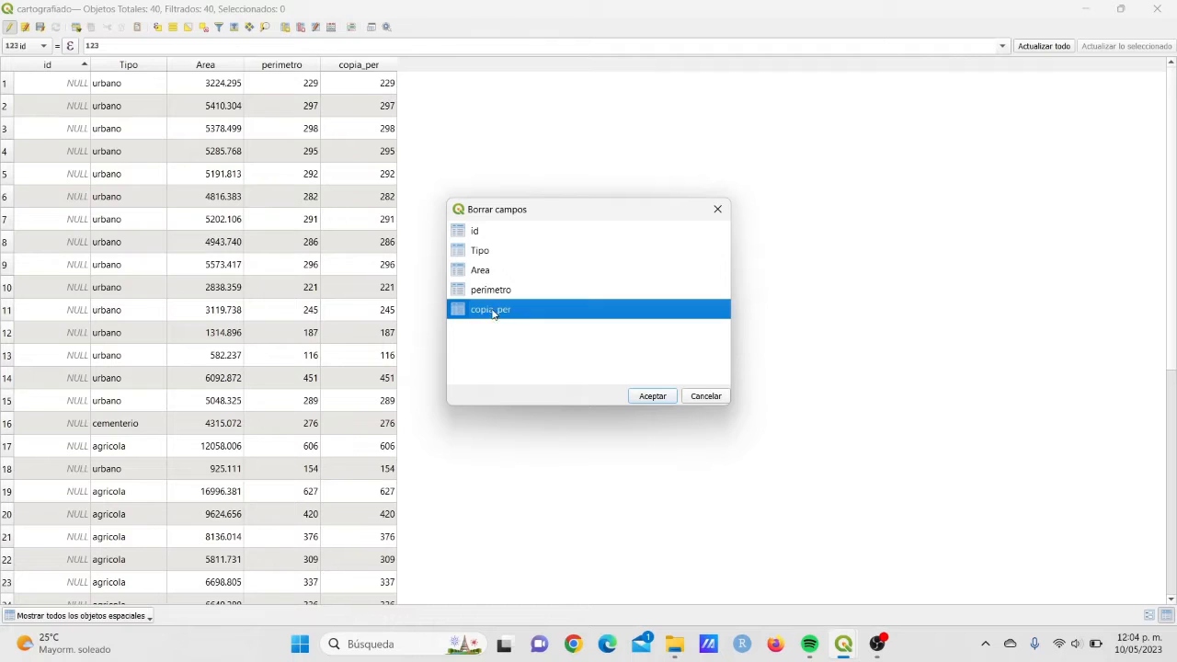
click(660, 400)
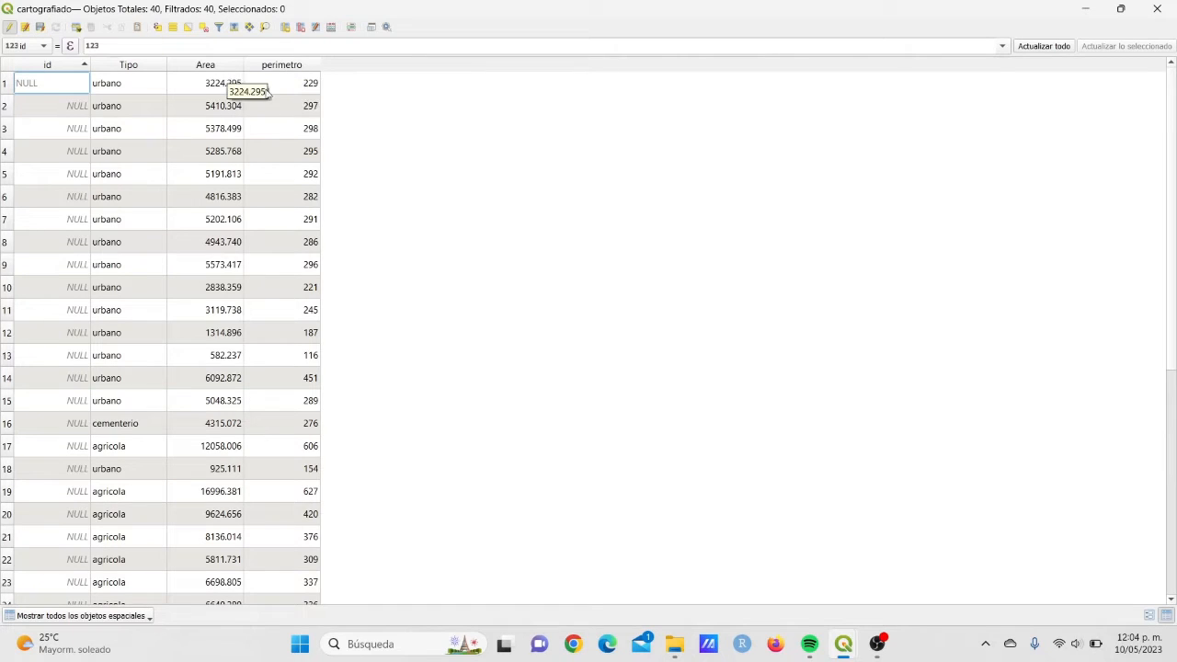
Save the cartografiado layer's edits, end the editing session and close the attribute table
click(39, 27)
click(9, 27)
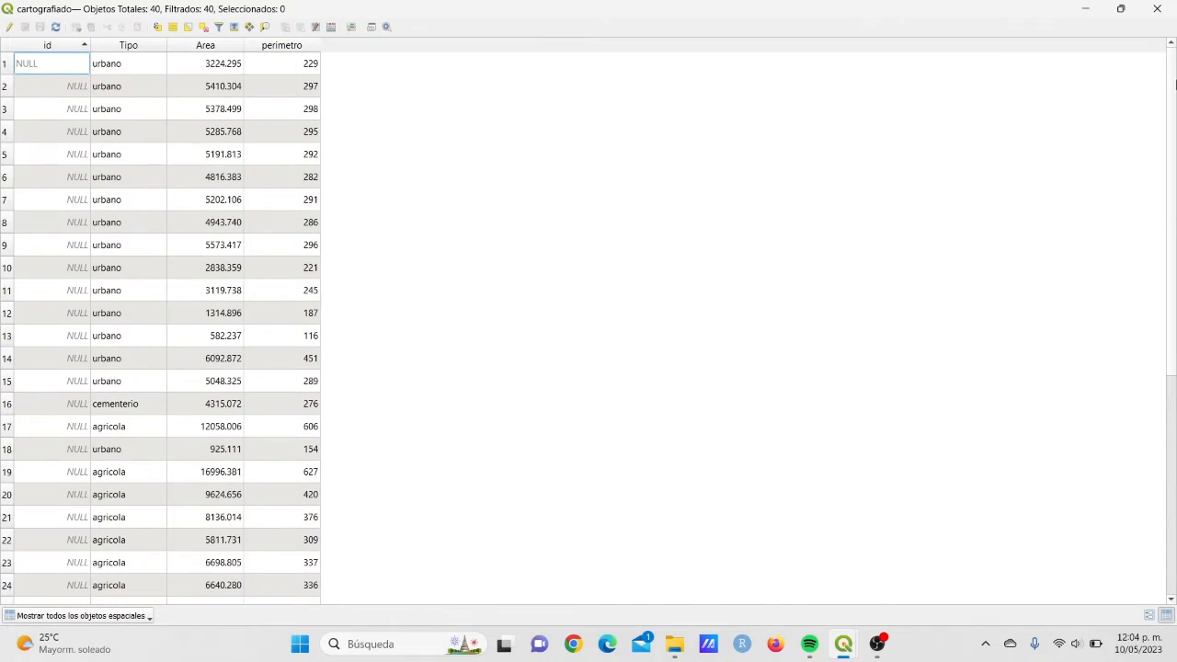
click(1155, 8)
drag(846, 417, 790, 379)
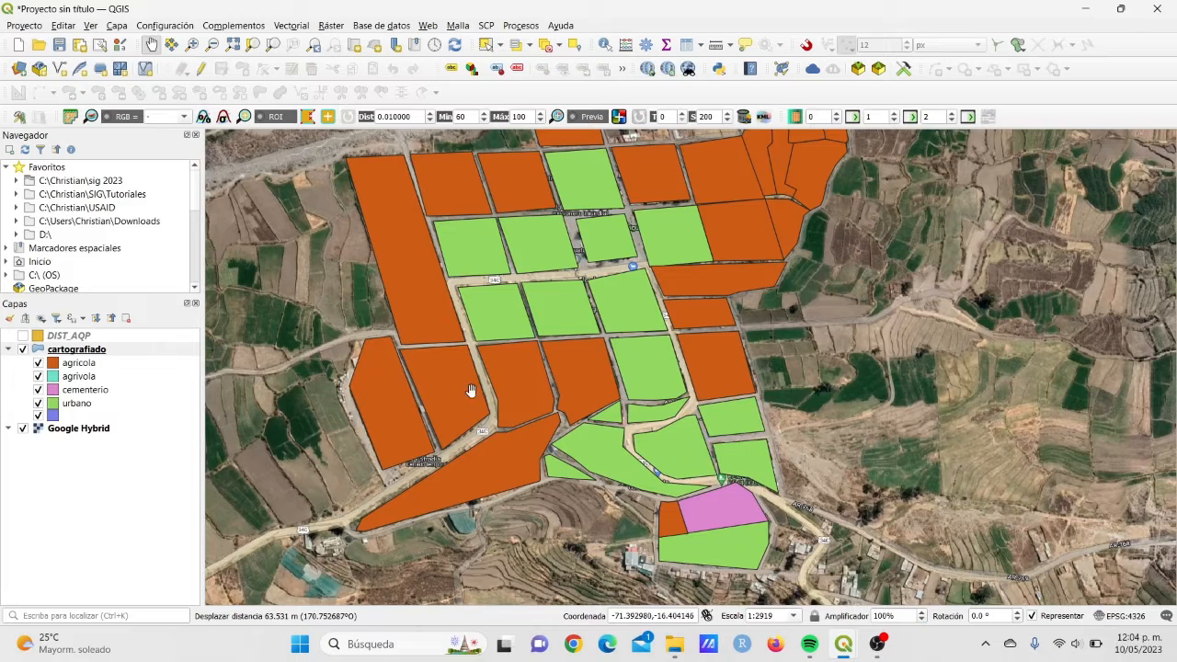
Clear the cartografiado layer's old symbology categories, reclassify it by Tipo and apply the new classes
click(109, 353)
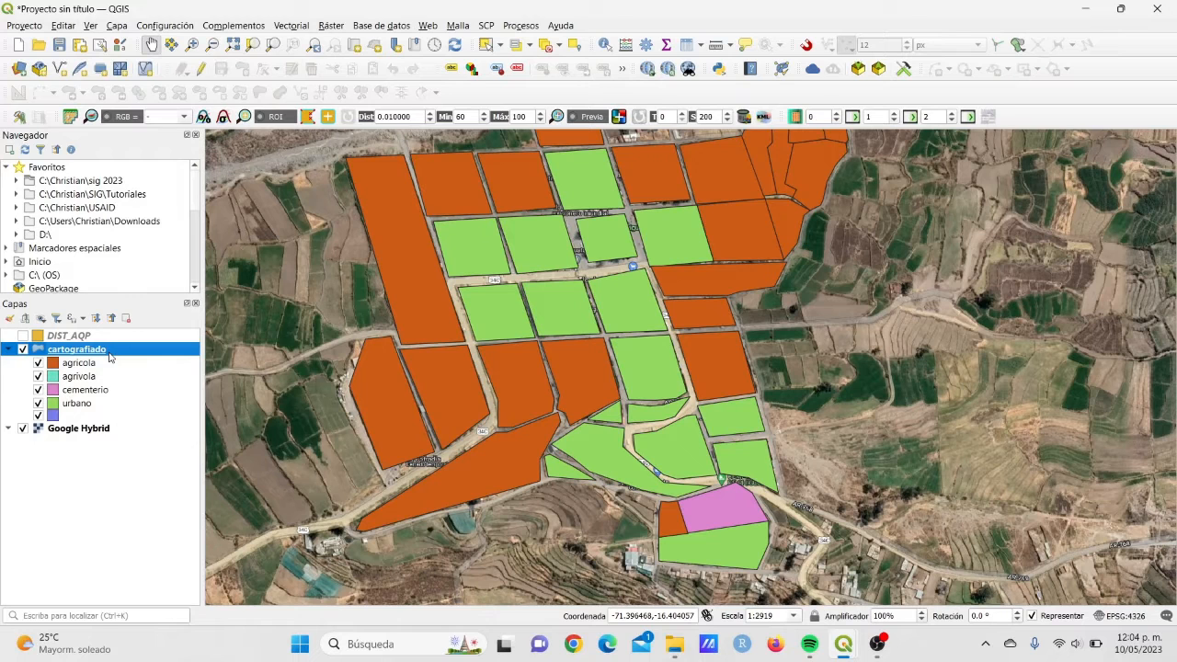
drag(558, 352, 544, 377)
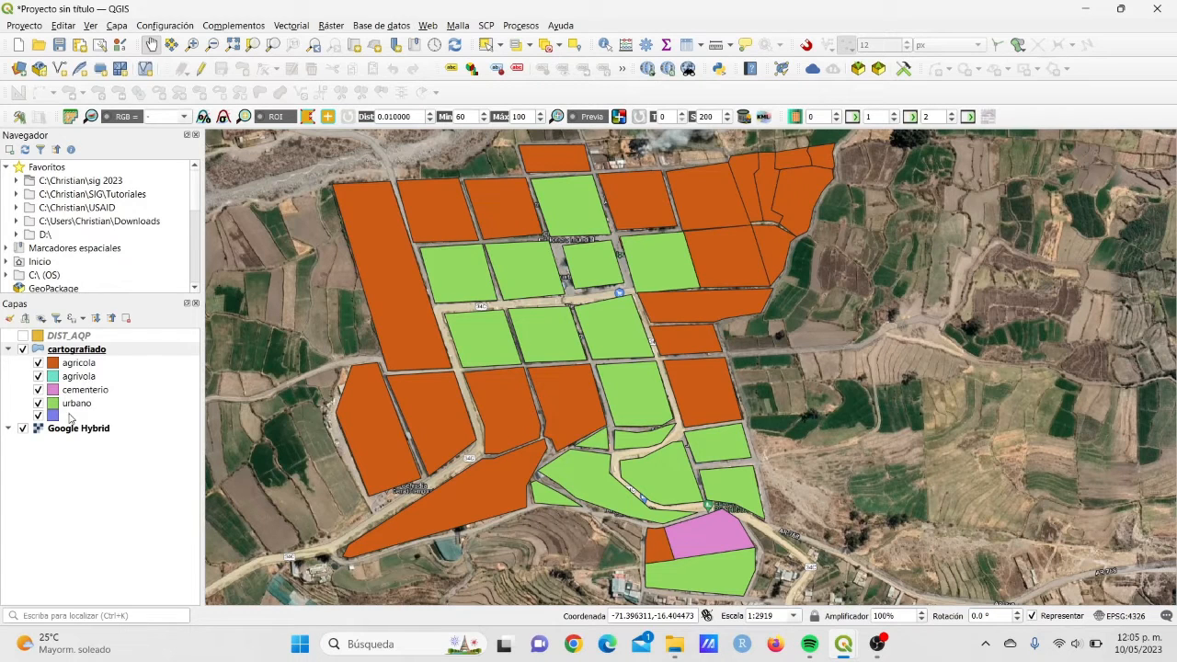
right_click(123, 349)
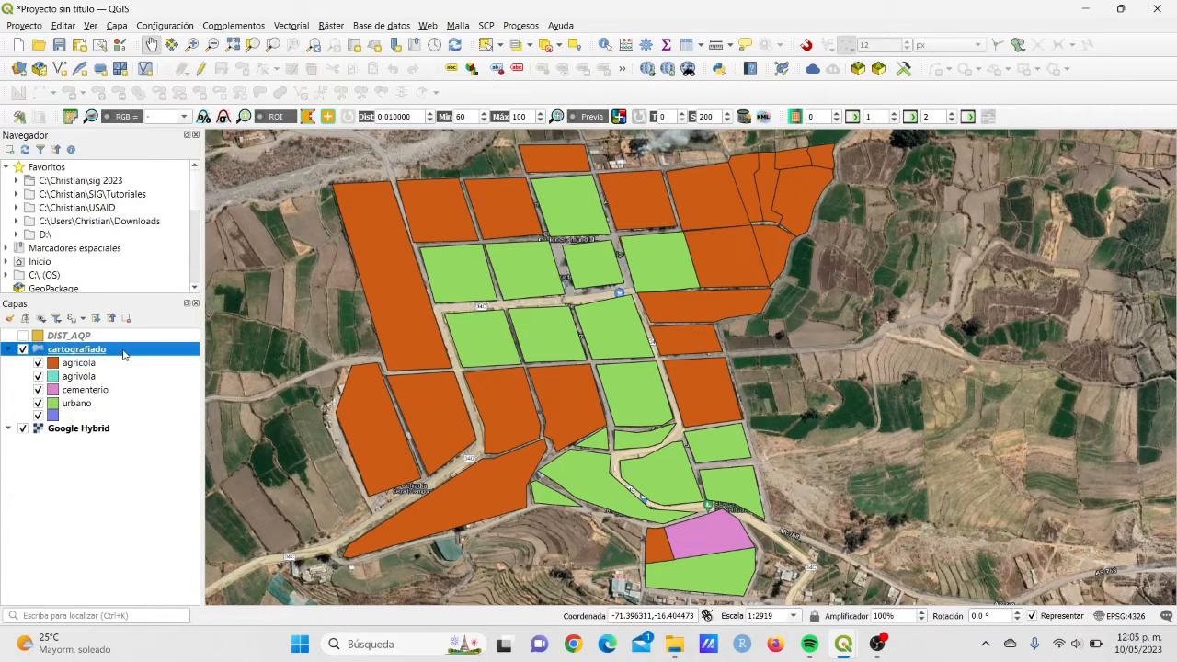
click(190, 377)
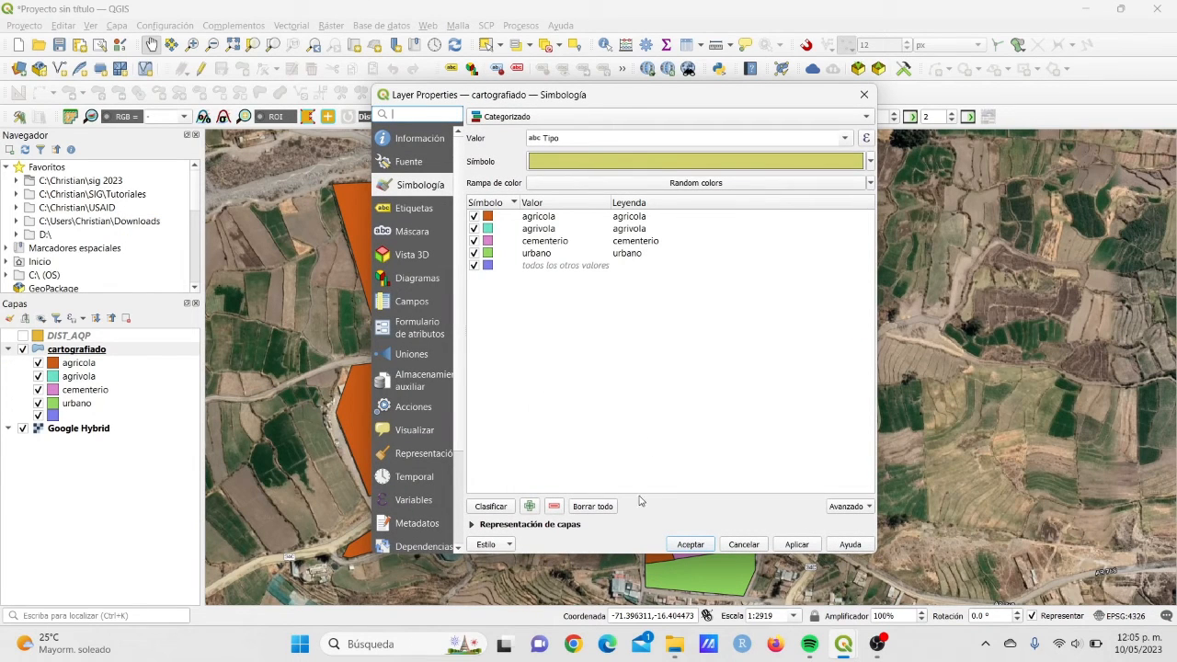
click(590, 508)
click(490, 506)
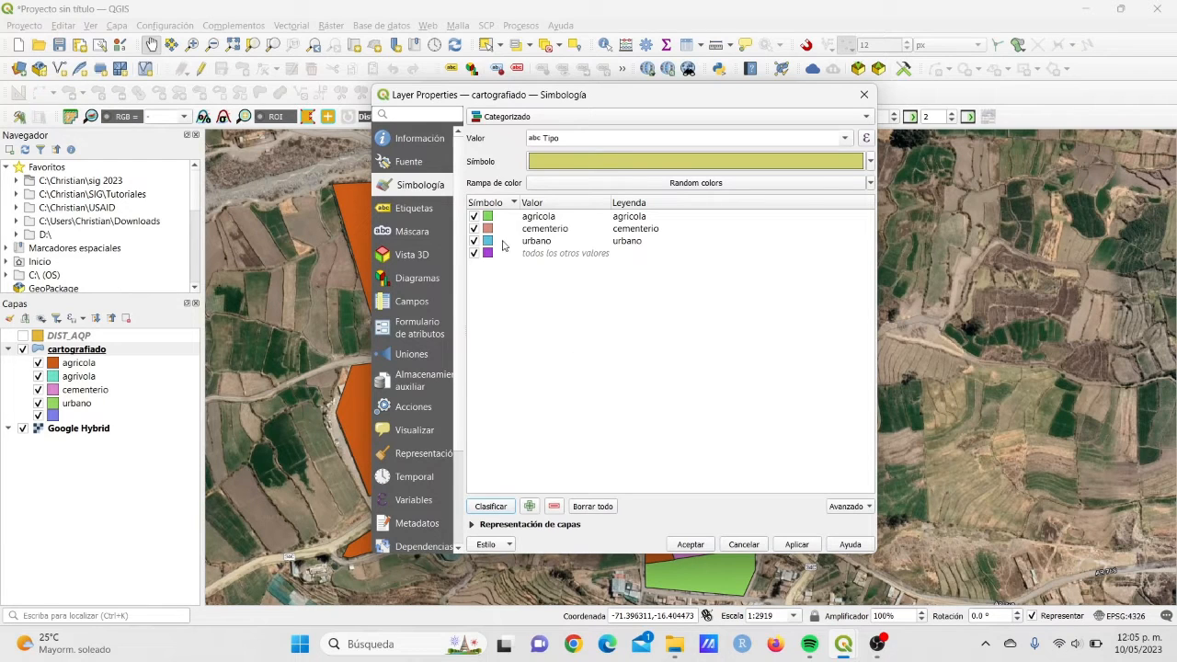
click(796, 545)
click(709, 549)
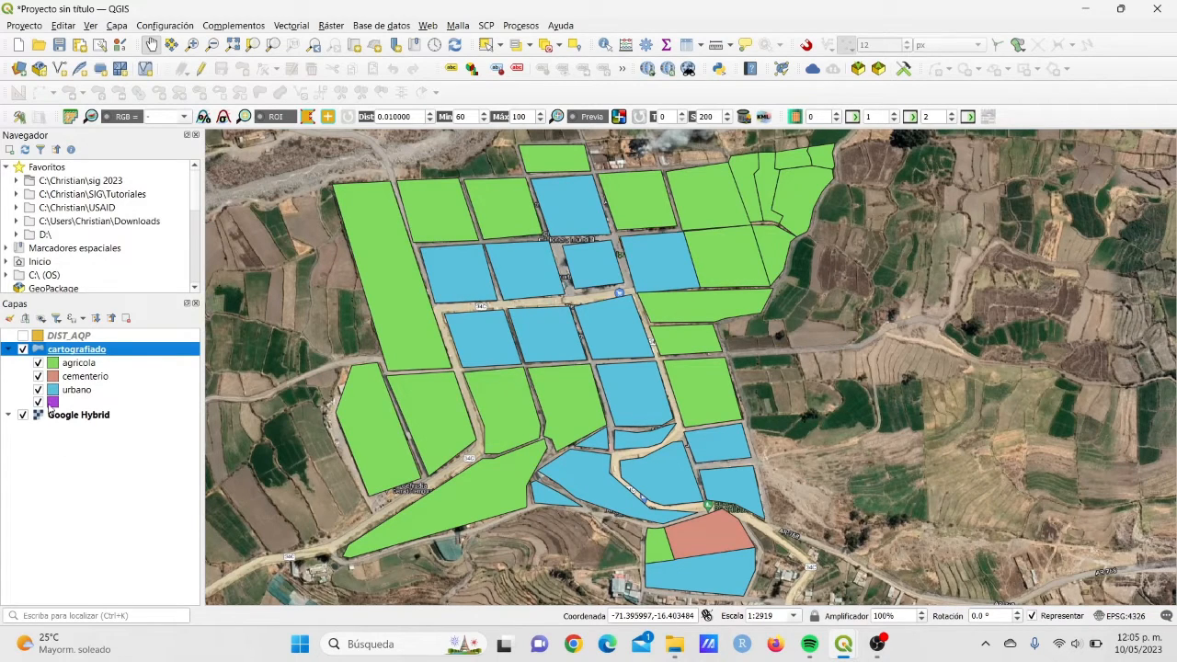
Remove the "todos los otros valores" category from the cartografiado symbology and apply the change
right_click(82, 355)
click(138, 379)
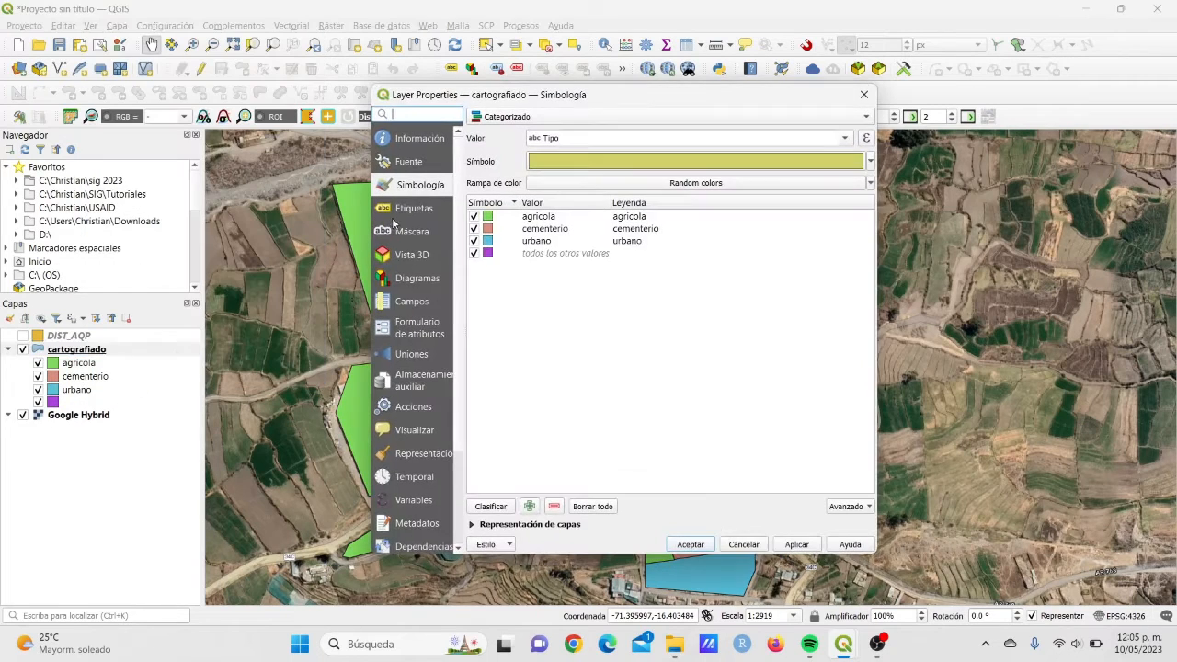
click(504, 255)
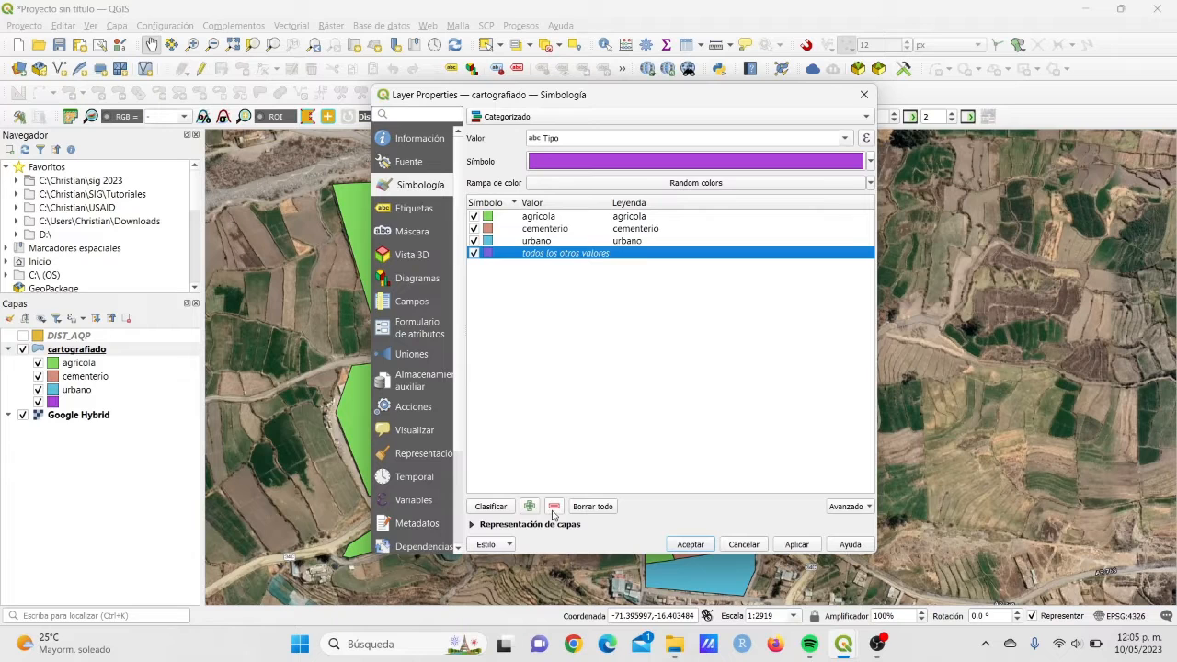
click(554, 506)
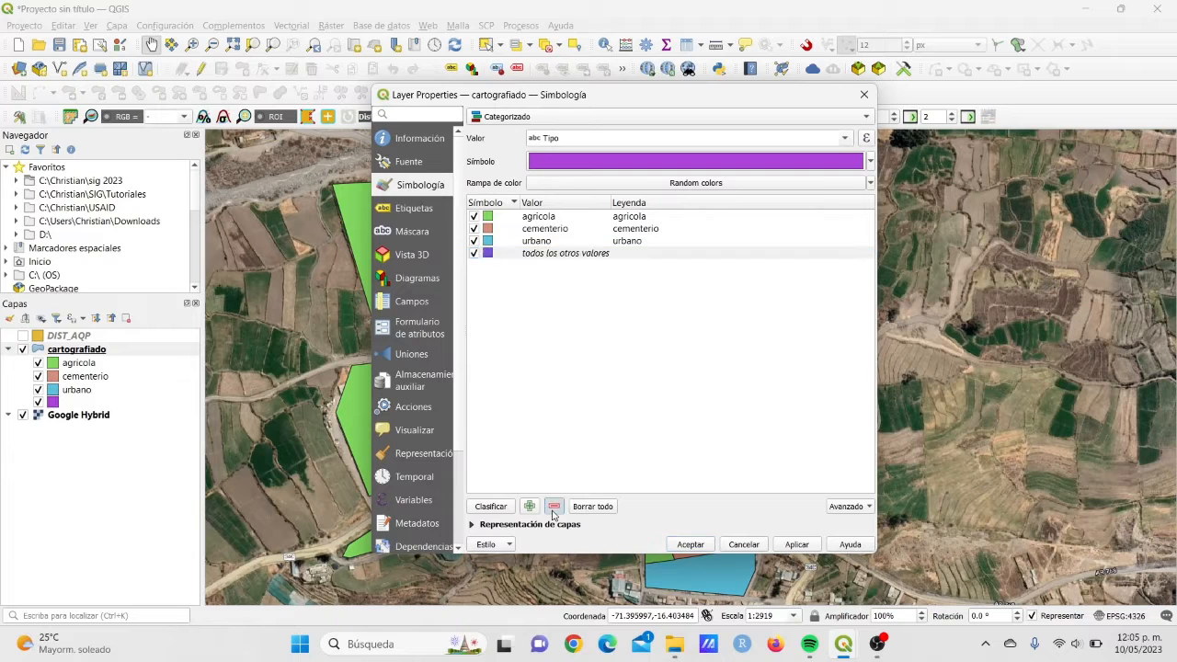
click(797, 544)
click(690, 544)
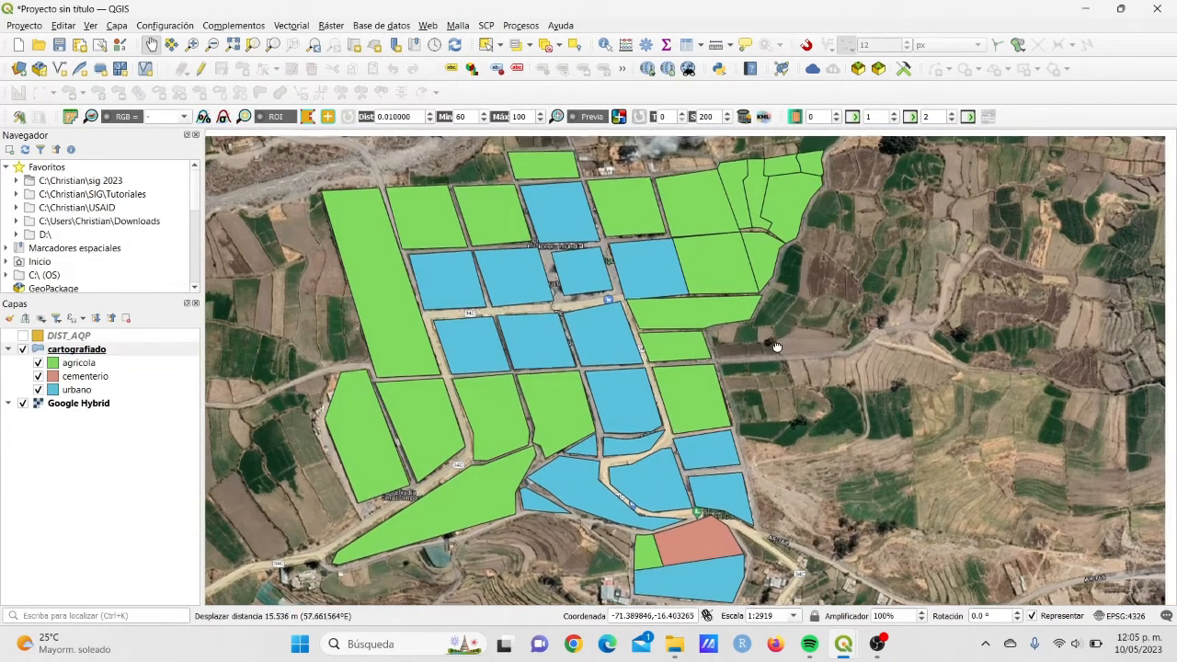
drag(789, 338, 778, 346)
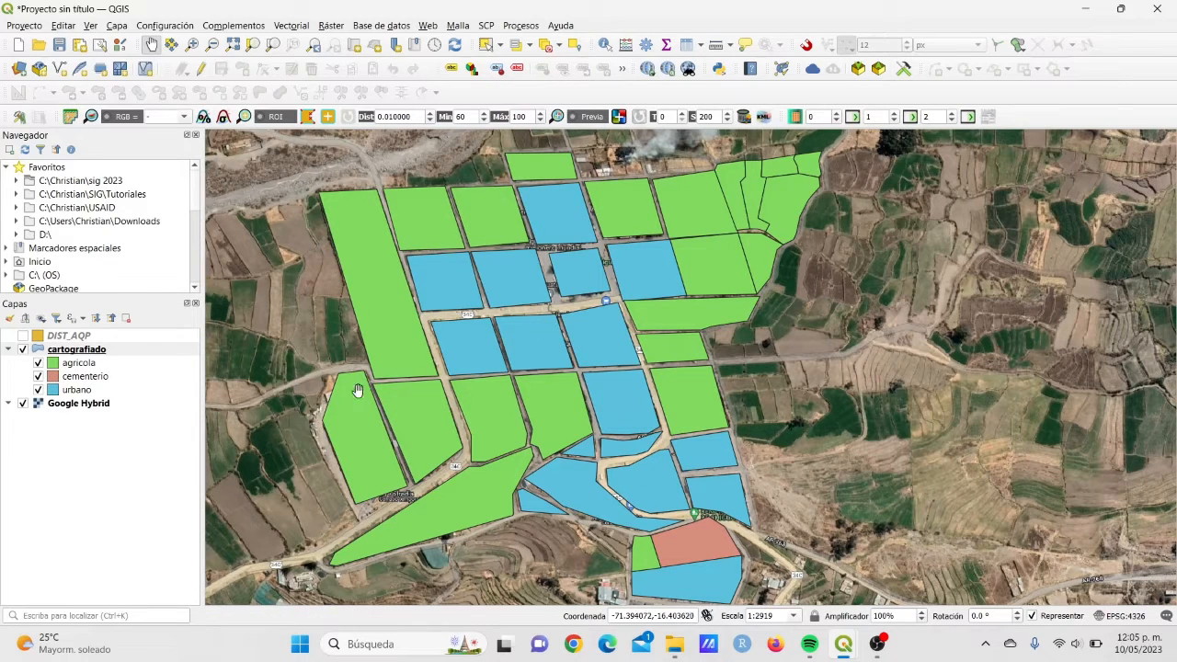
right_click(123, 350)
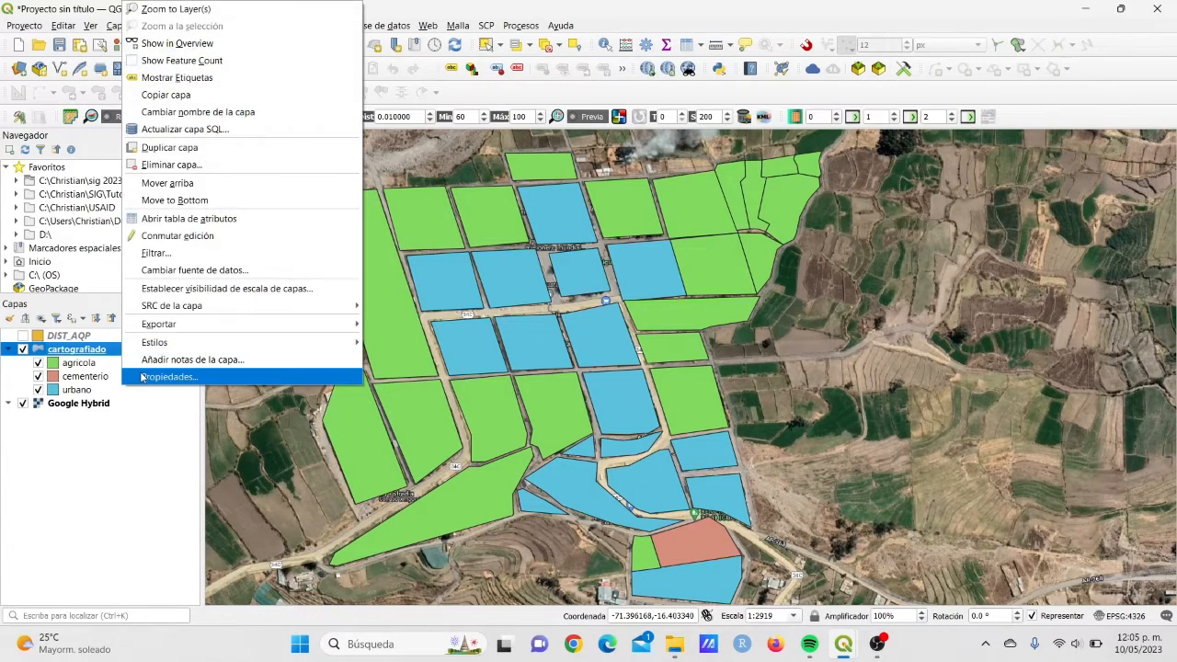
click(142, 377)
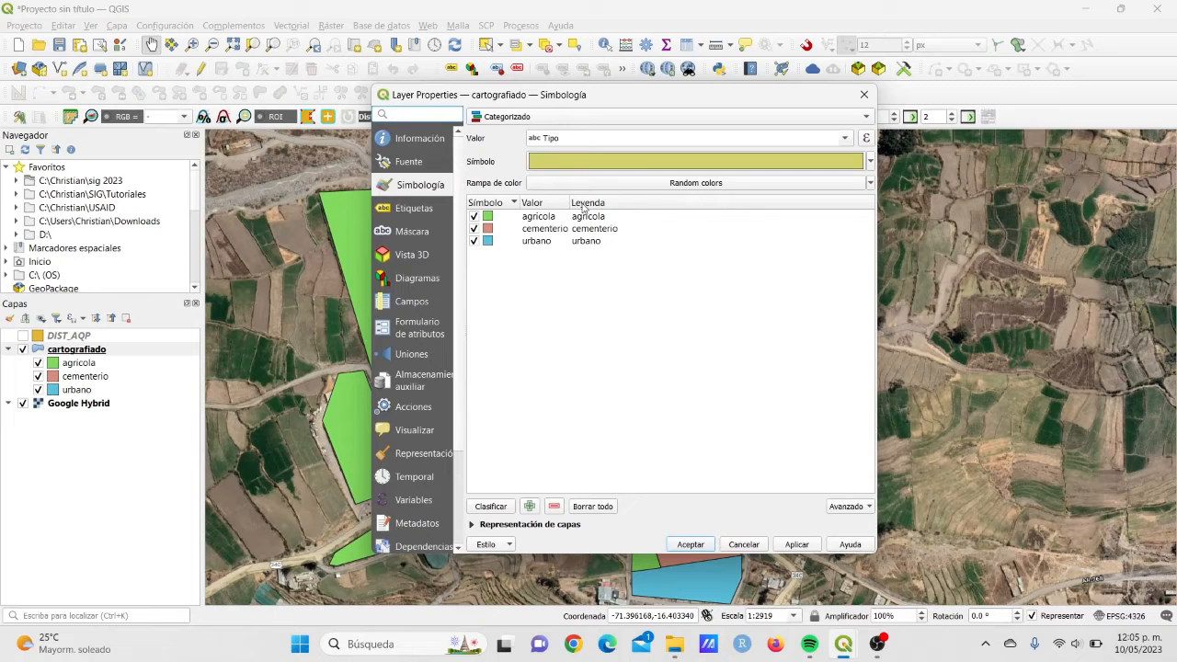
key(Return)
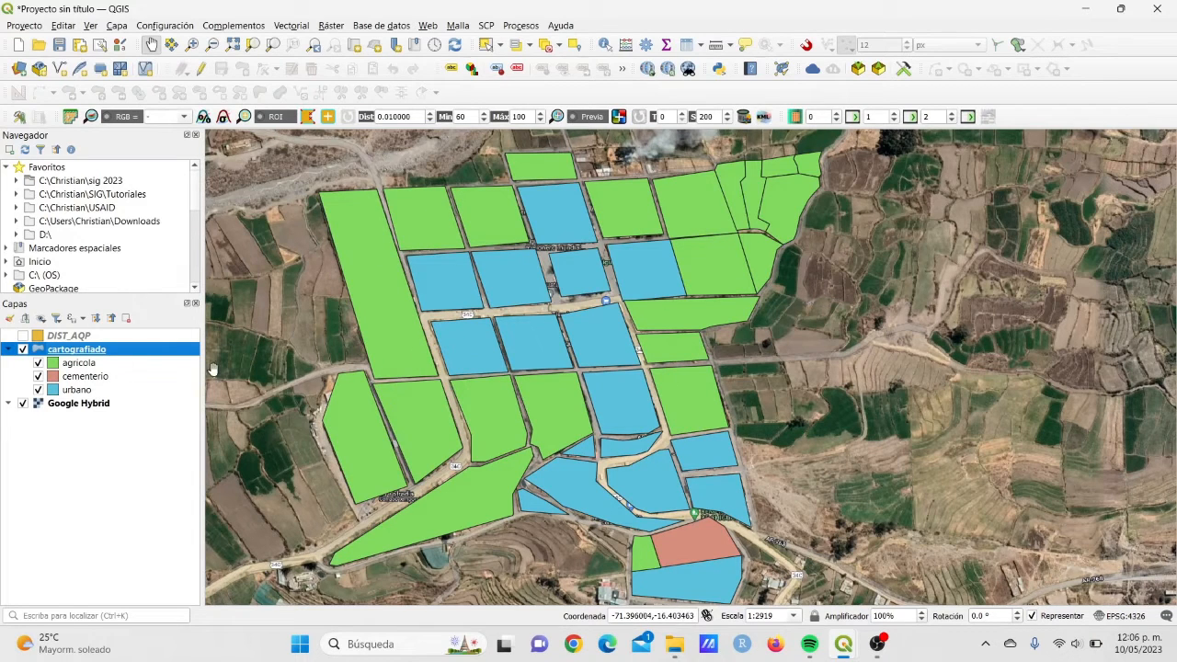
Switch the cartografiado layer's symbology to Graduado, with the perimetro field as its value
right_click(131, 348)
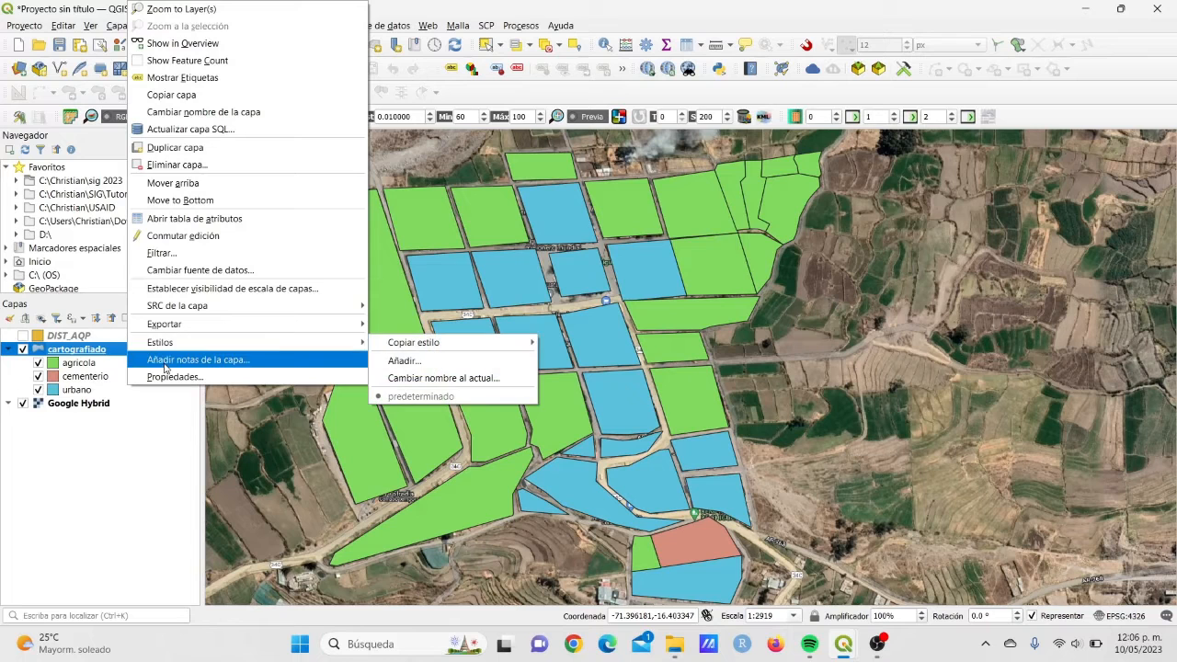
click(188, 377)
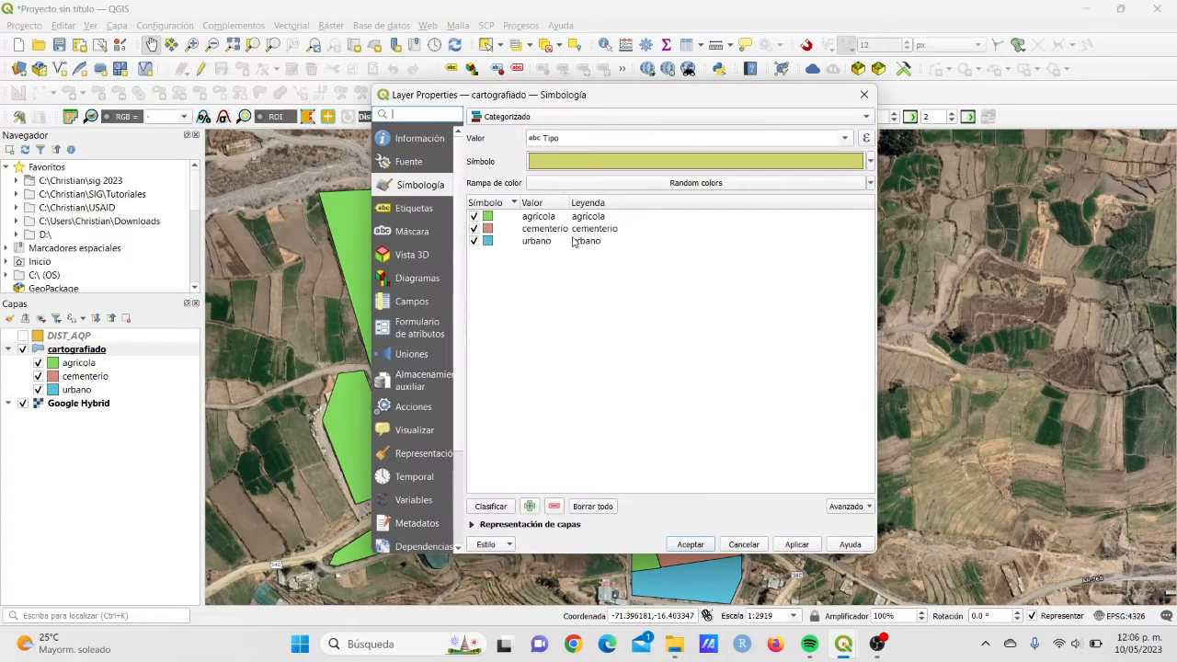
click(526, 118)
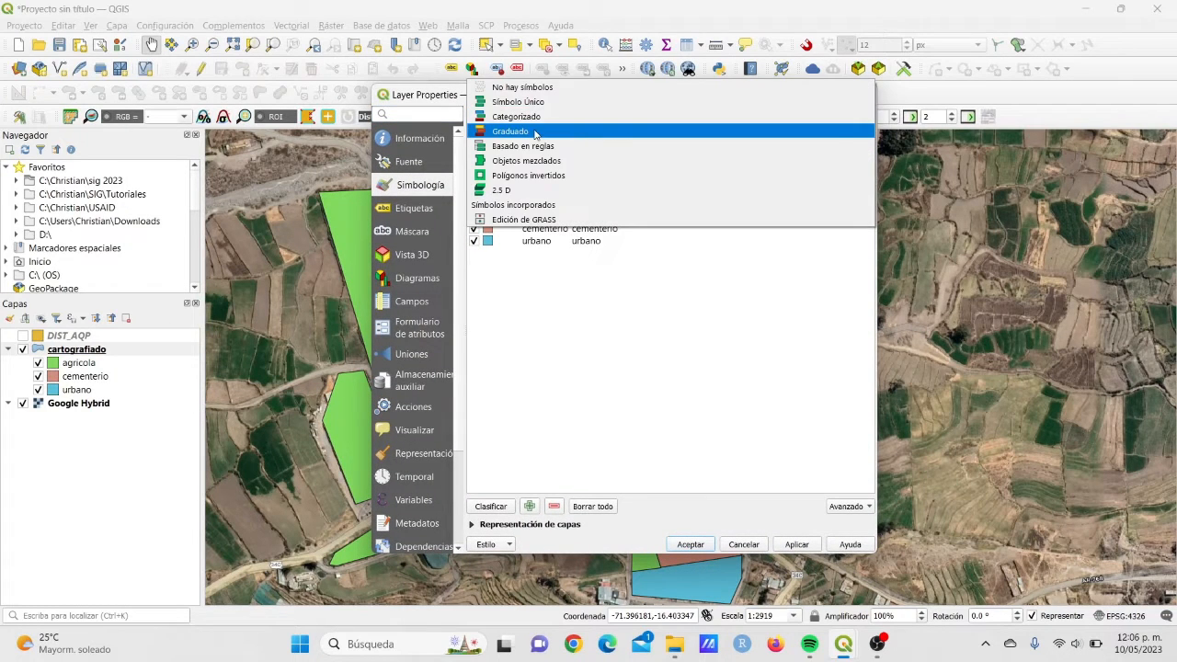
click(535, 134)
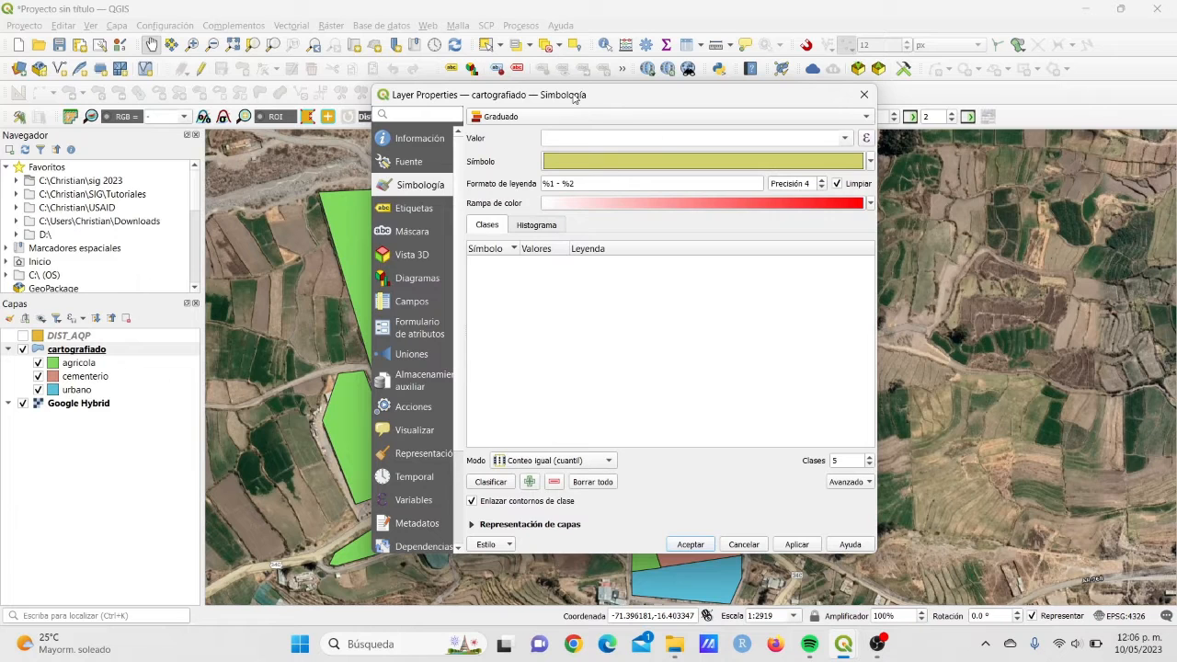
drag(573, 98, 678, 95)
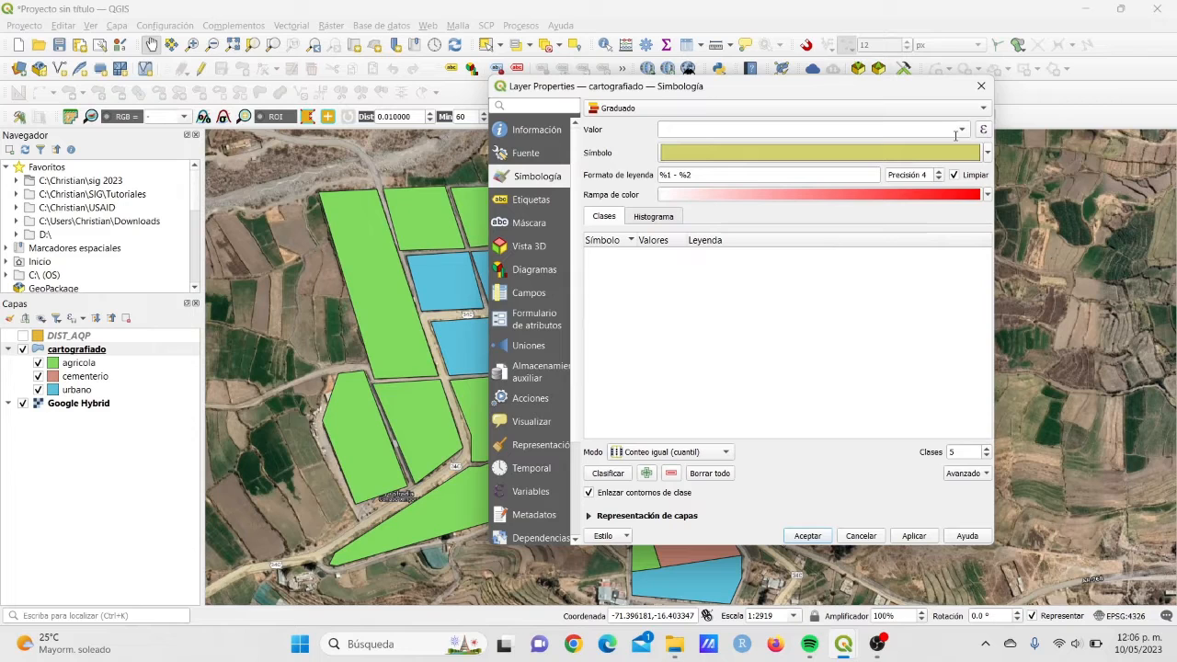
click(962, 131)
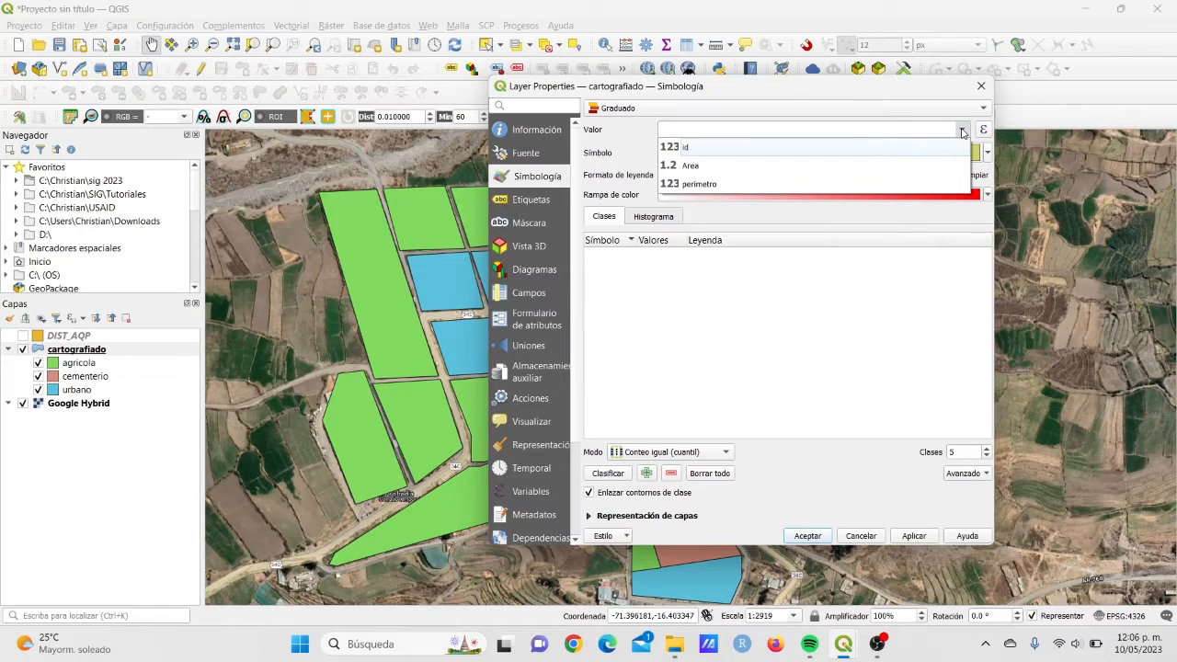
click(709, 184)
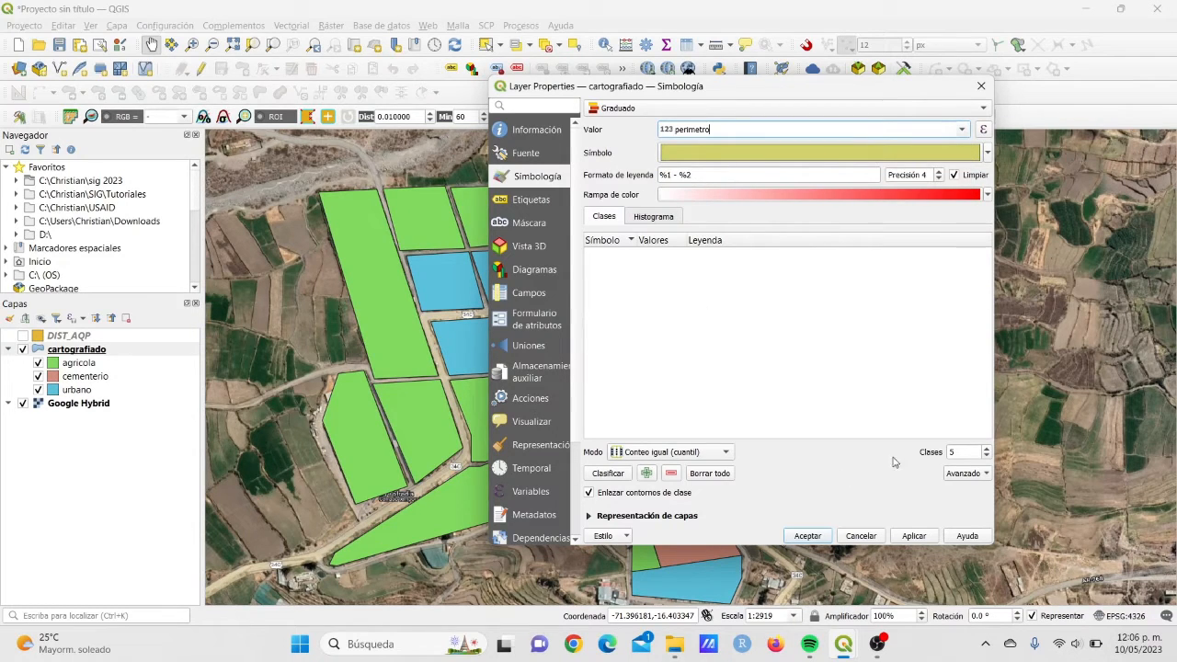
Set the graduated symbology to 4 classes in Conteo igual (cuantil) mode and apply it to the layer
double_click(955, 450)
text(4)
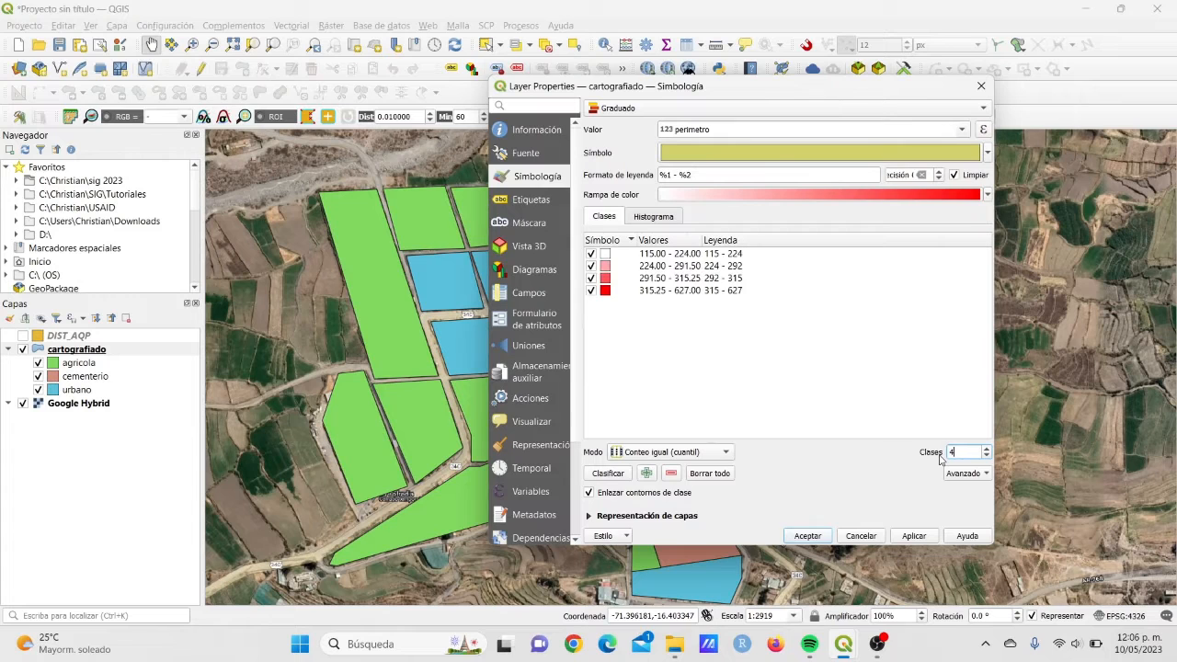
click(714, 454)
click(713, 455)
click(903, 538)
click(807, 539)
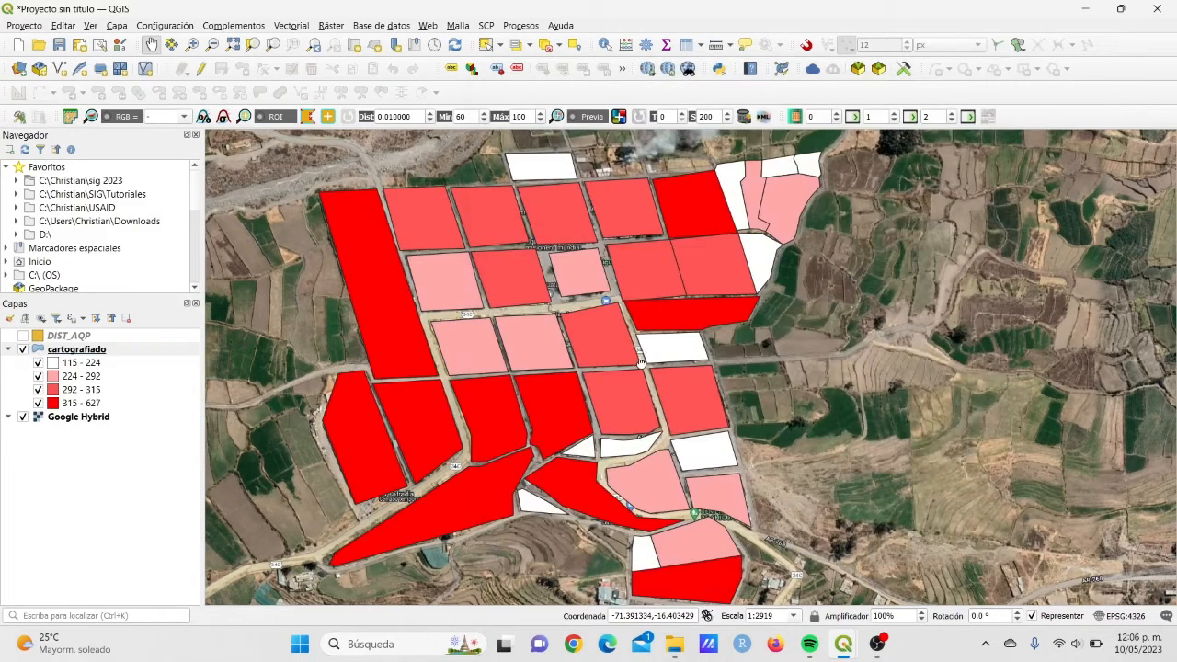
Hide the cartografiado layer and collapse its legend in the layer list
drag(644, 361, 631, 373)
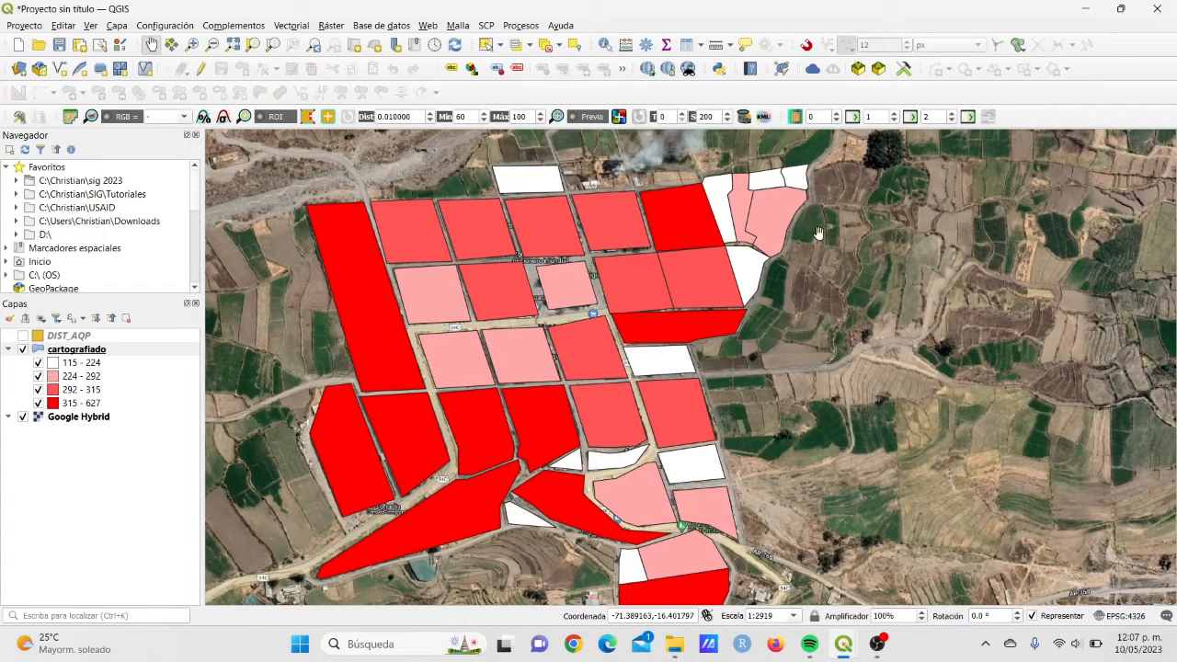
drag(526, 502, 538, 482)
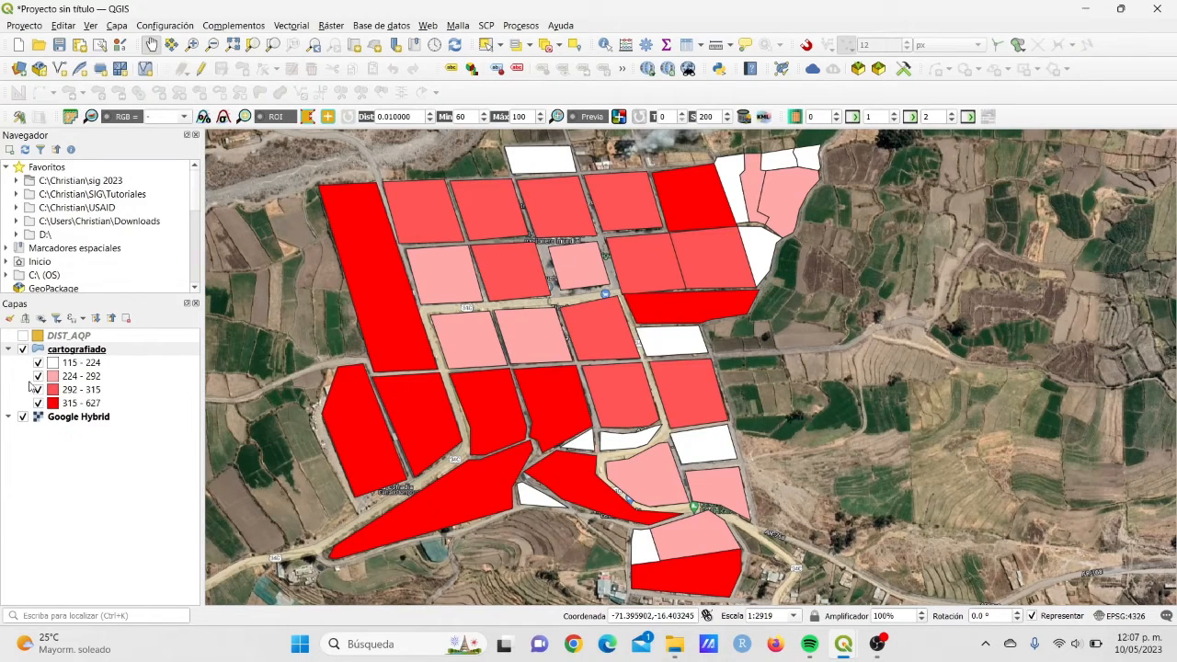
click(31, 350)
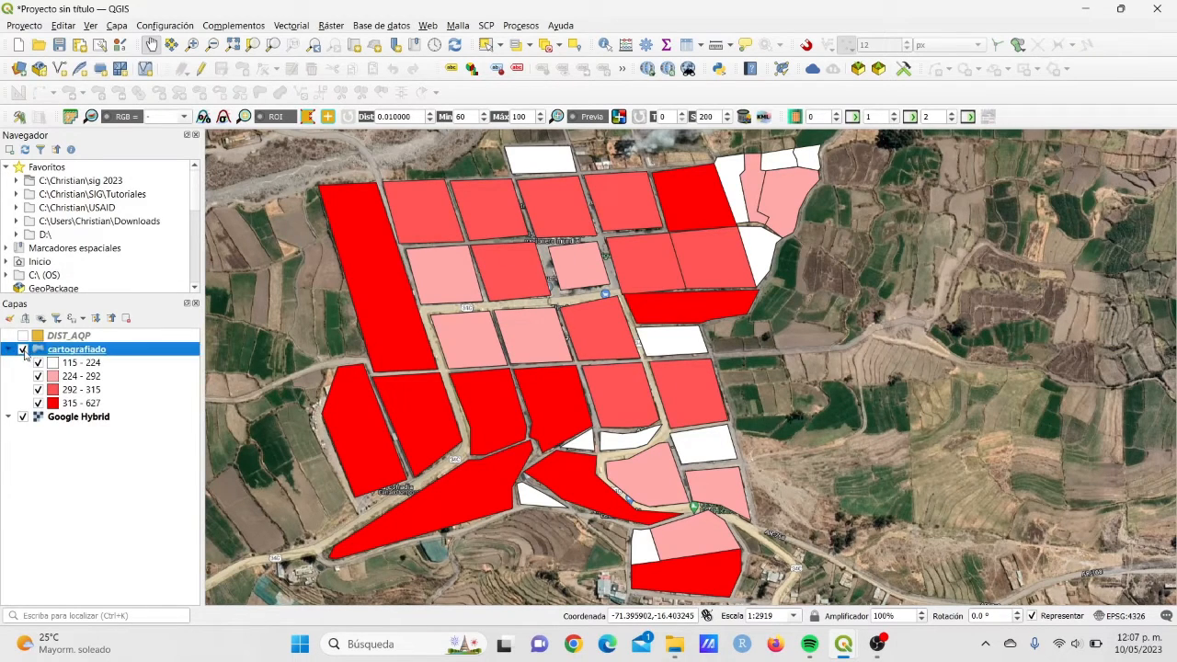
click(23, 351)
click(8, 350)
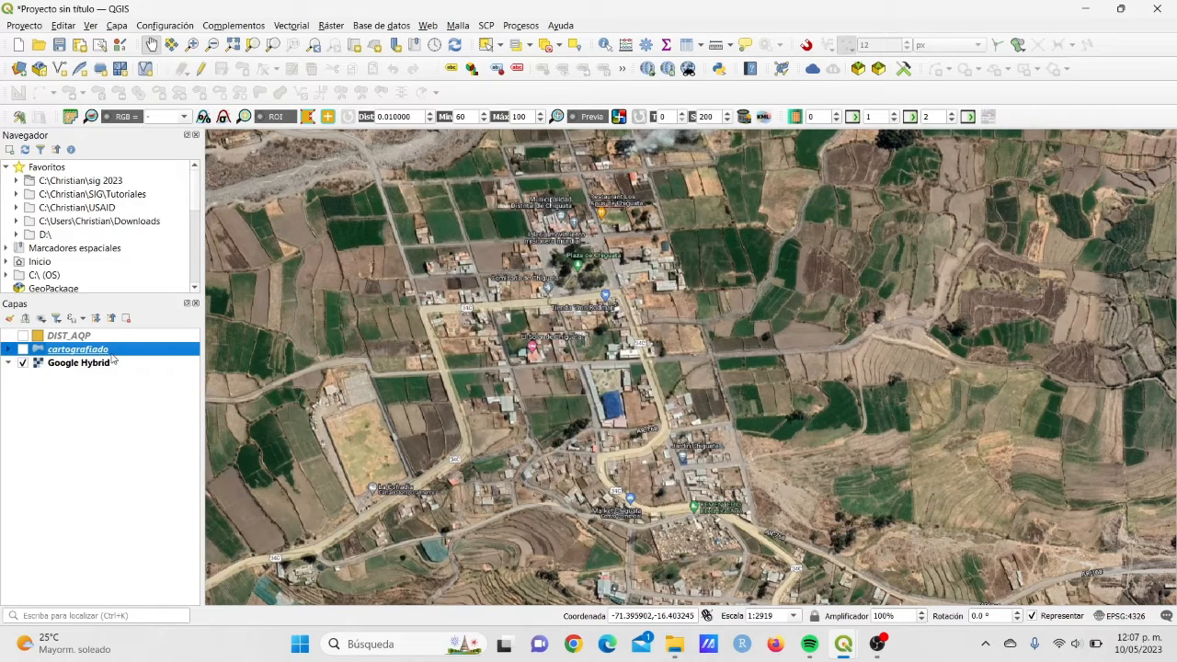
Show the DIST_AQP layer and zoom the map to its full extent
click(23, 335)
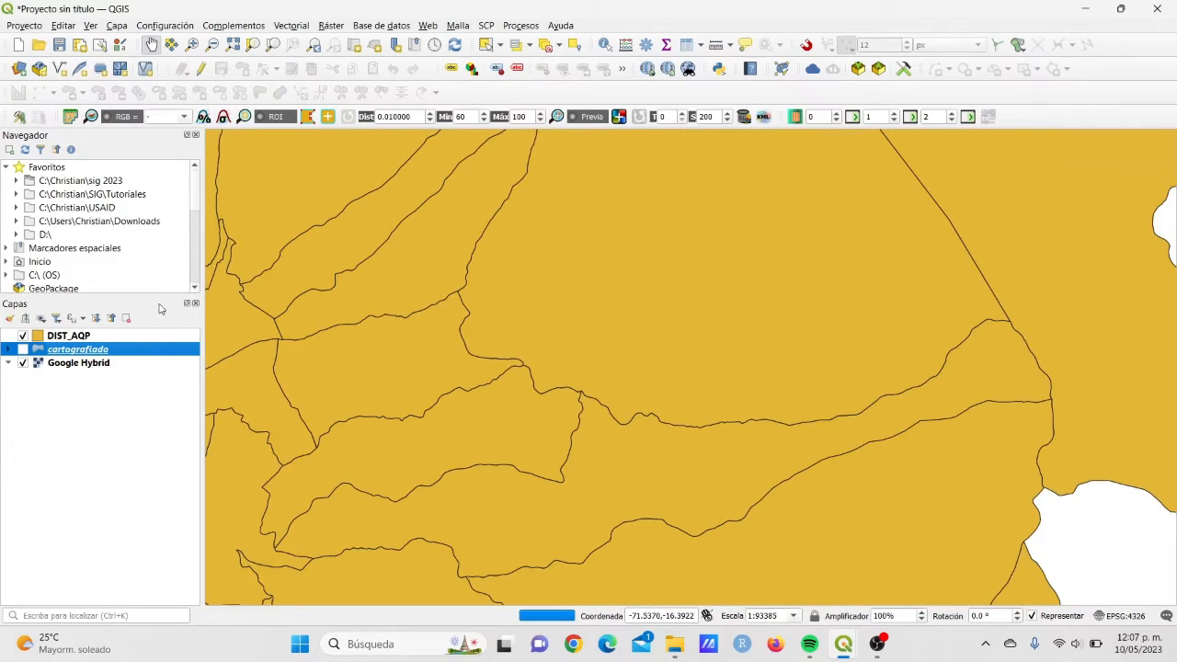
click(126, 337)
right_click(126, 336)
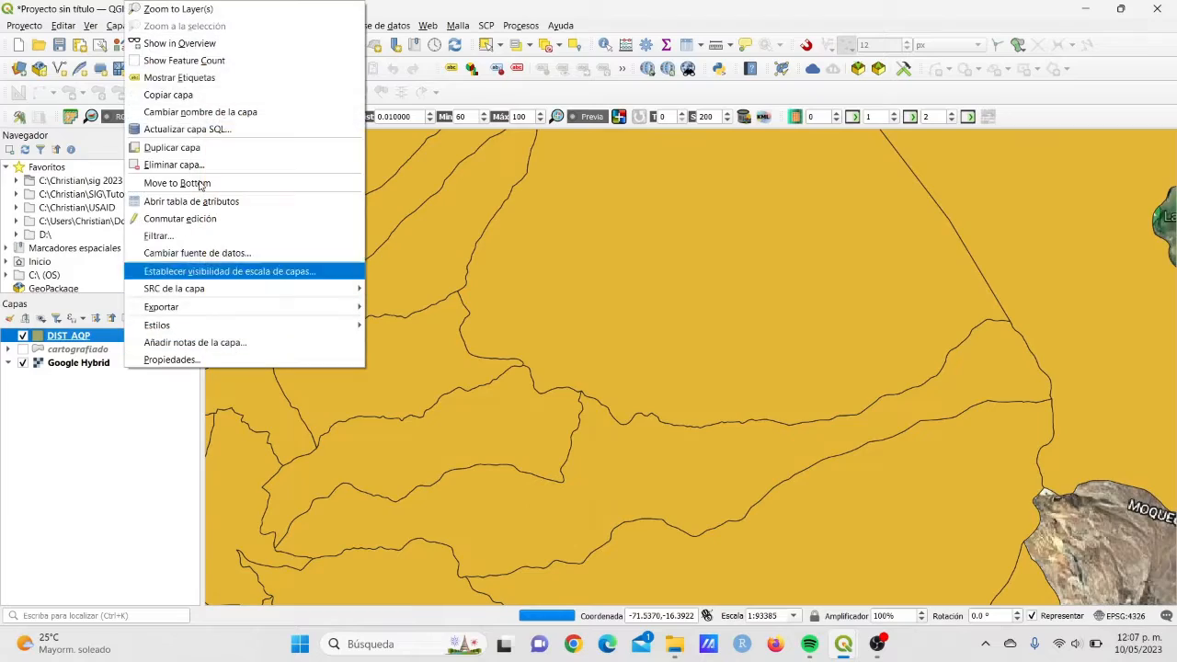
click(196, 11)
drag(814, 451, 745, 447)
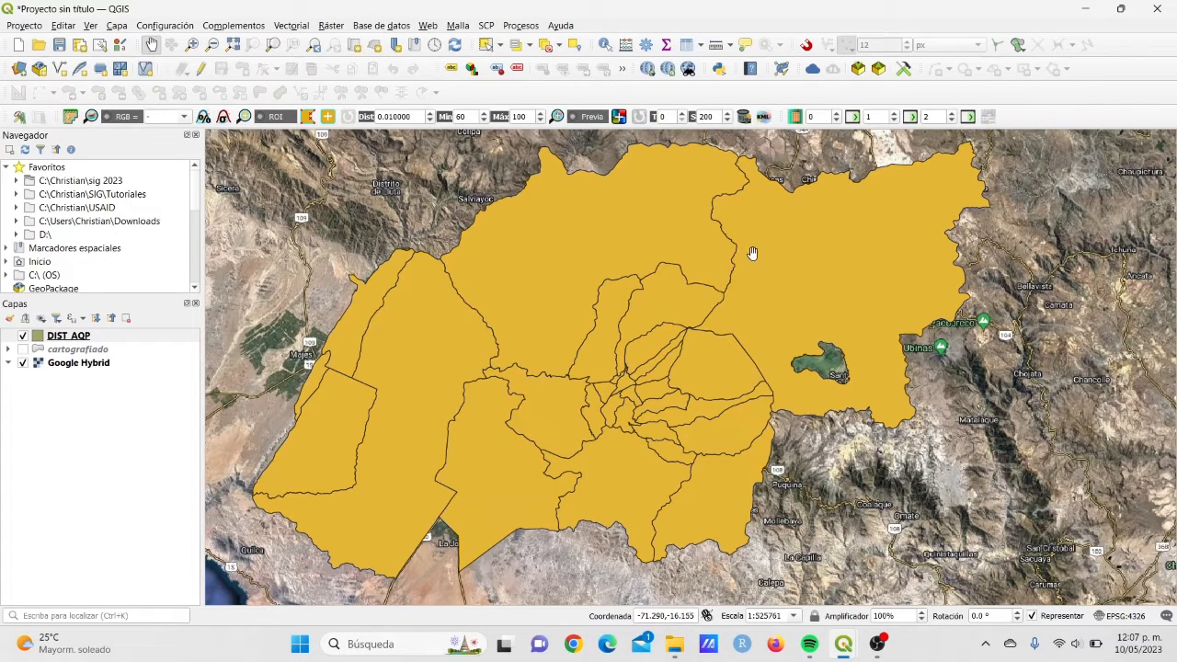
Switch to the sig 2023 folder in File Explorer and select the POBLACION ESTABLECIMIENTOS spreadsheet
mouse_move(677, 649)
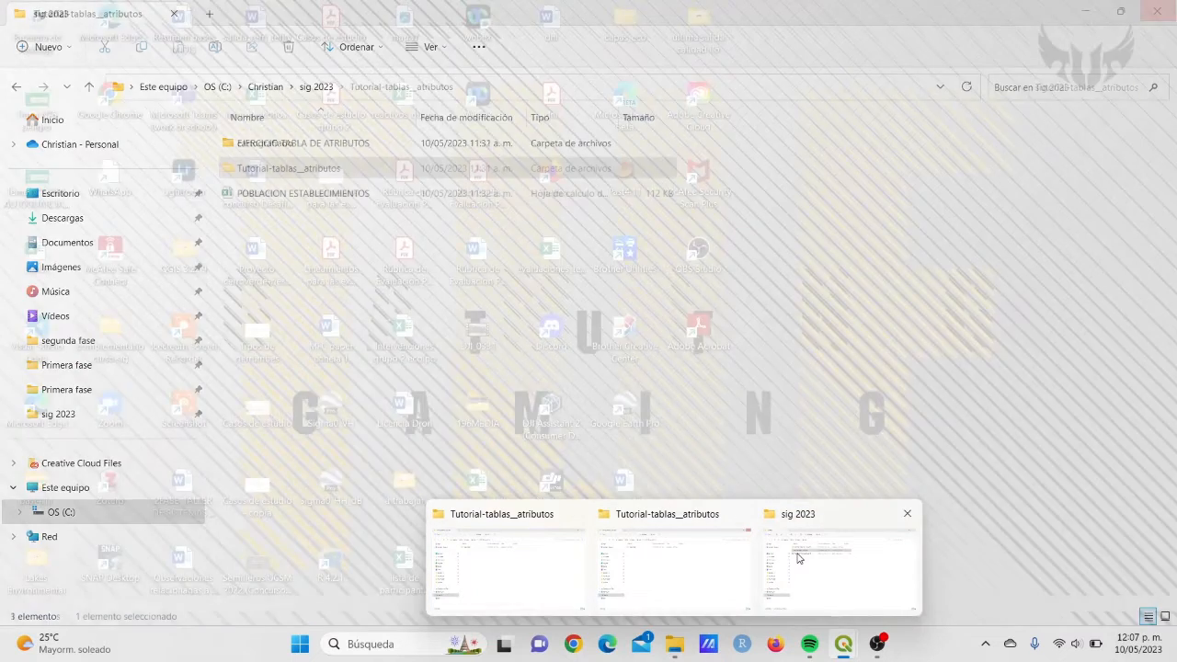
click(798, 558)
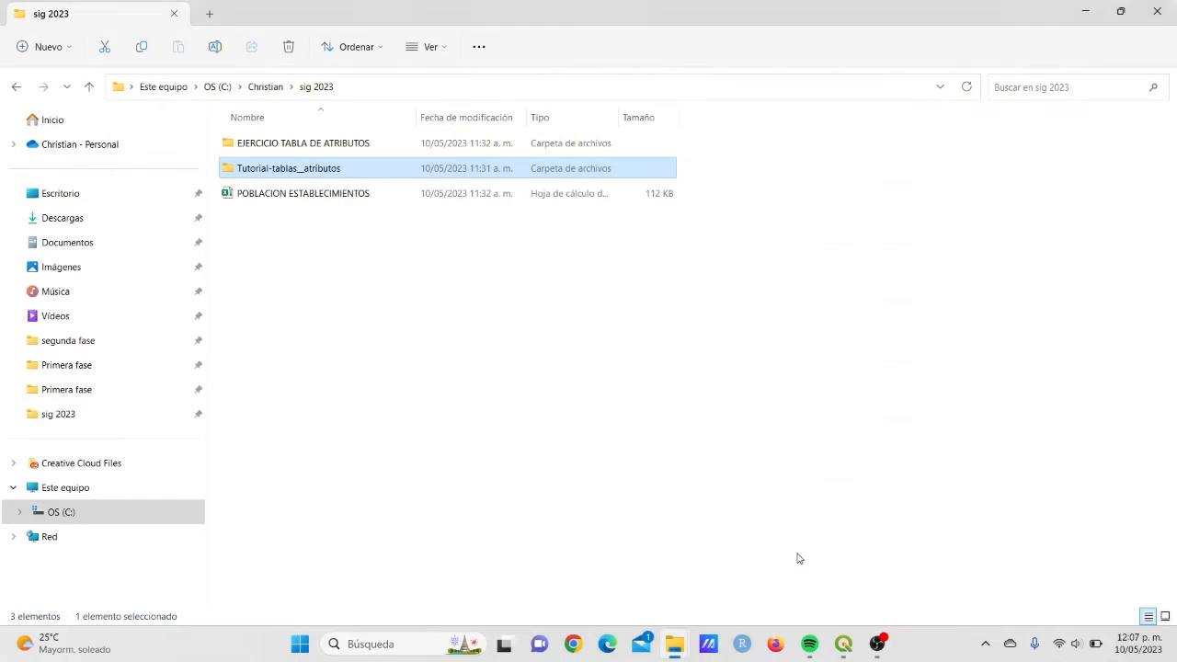
click(310, 192)
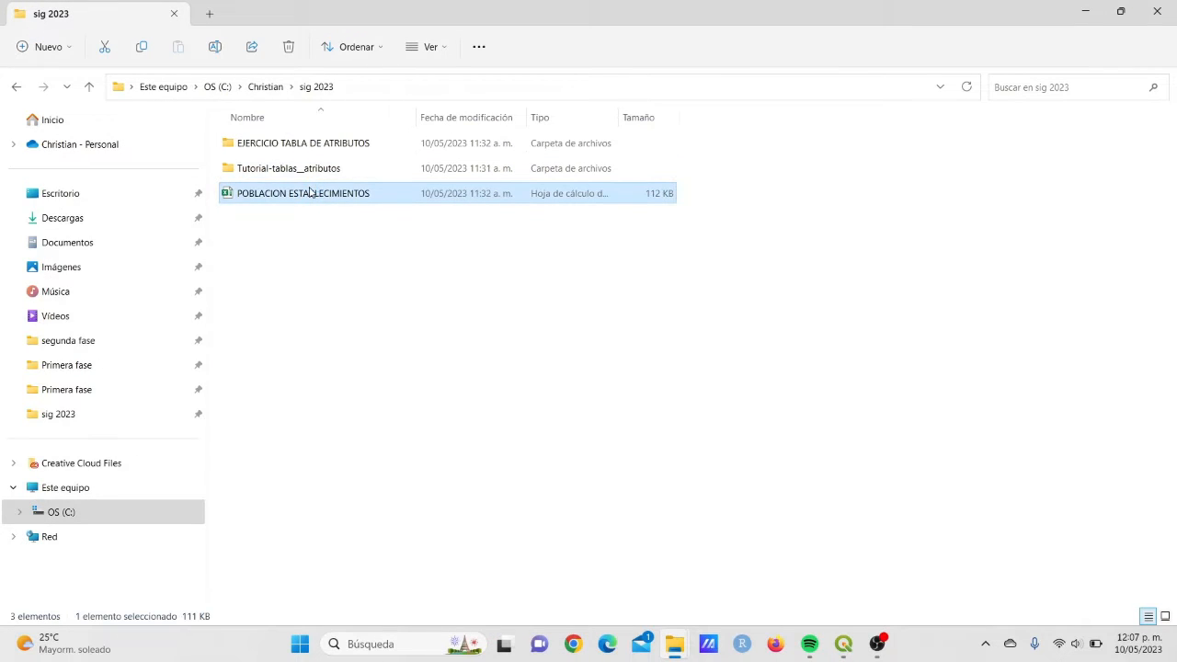
Open the POBLACION ESTABLECIMIENTOS spreadsheet in Excel and maximize its window
double_click(310, 192)
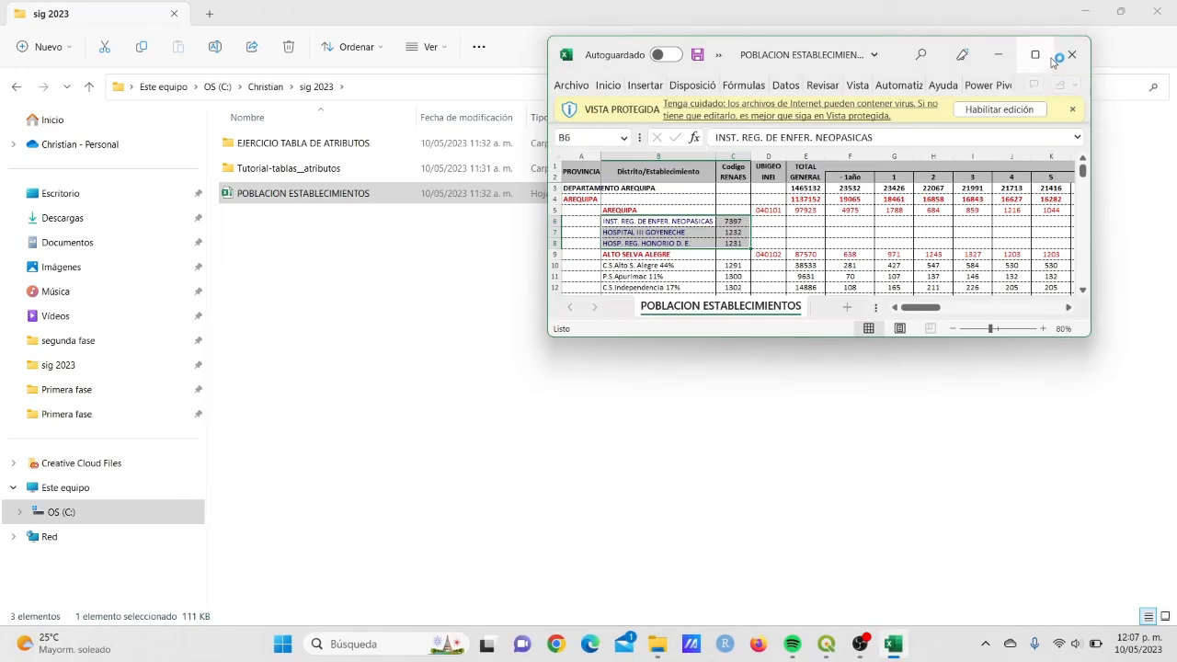
click(1036, 53)
click(729, 71)
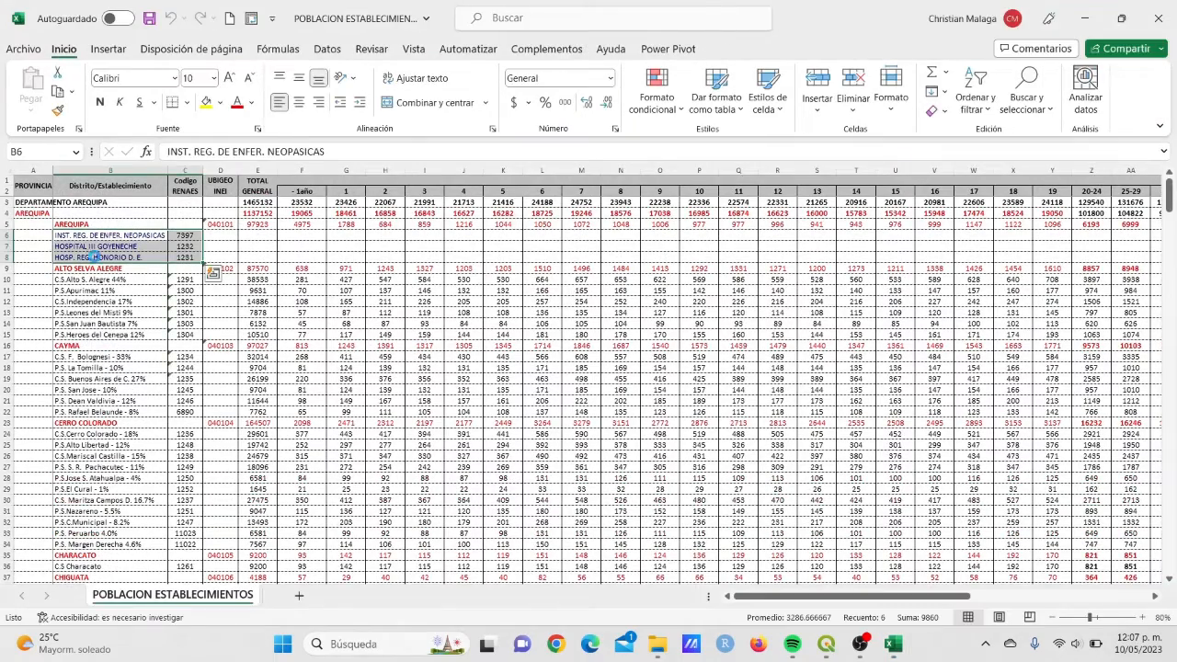
Select rows 6 to 8, the hospital establishments under the AREQUIPA district
scroll(95, 257, up, 2)
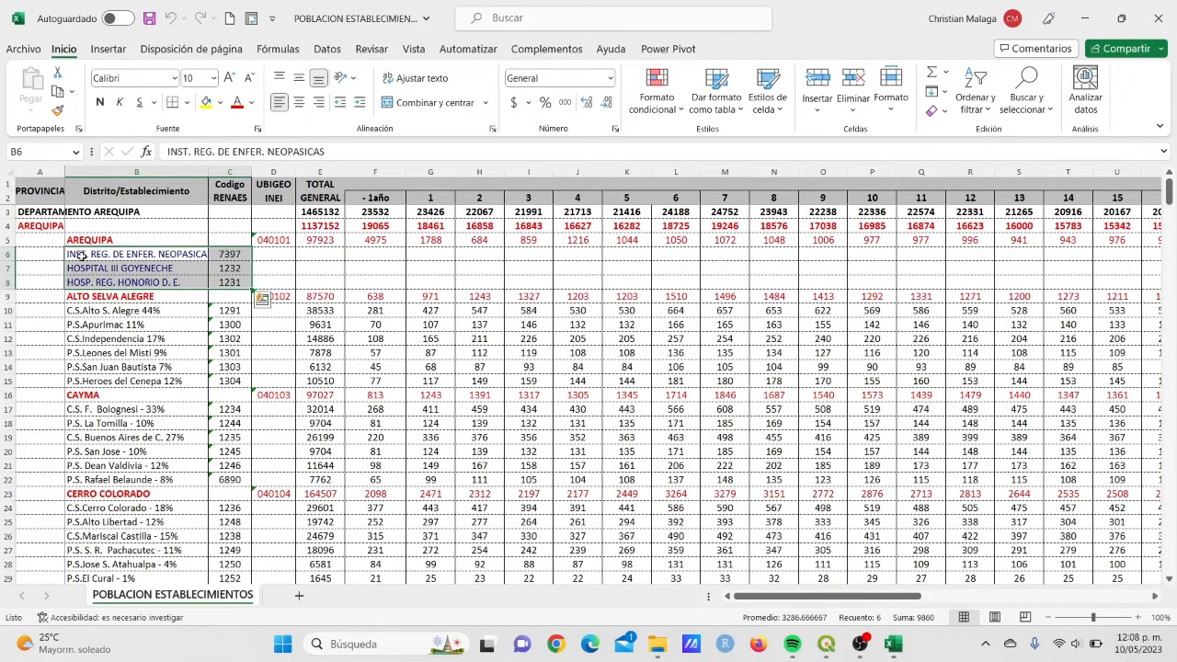
click(110, 256)
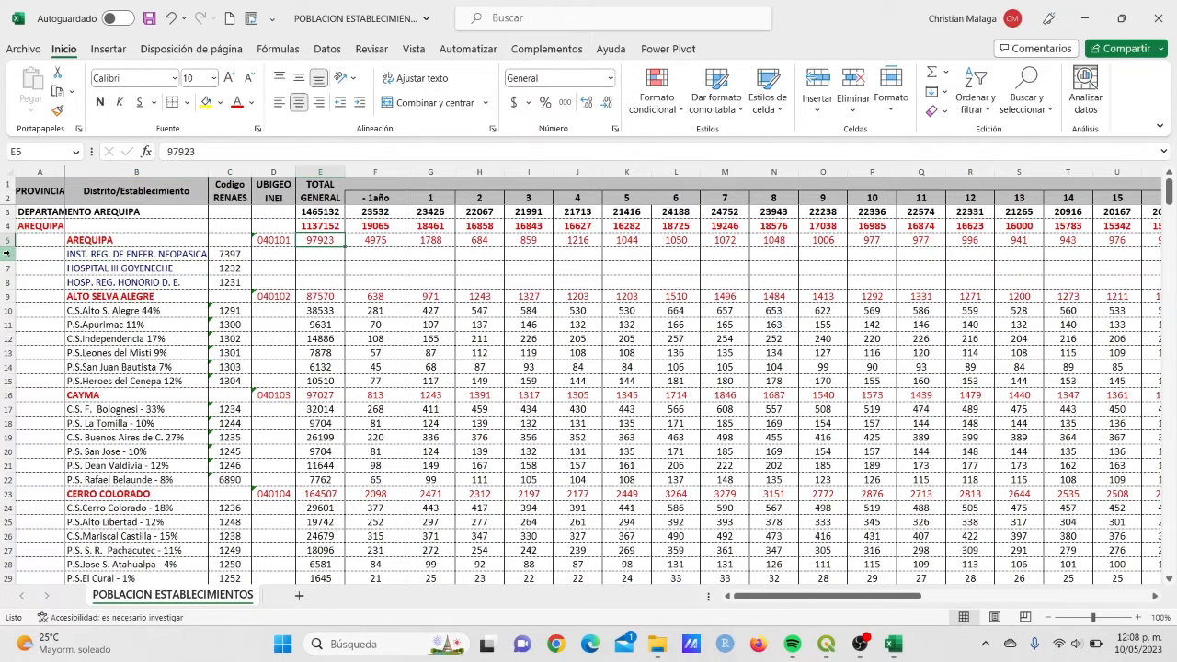
drag(9, 256, 10, 283)
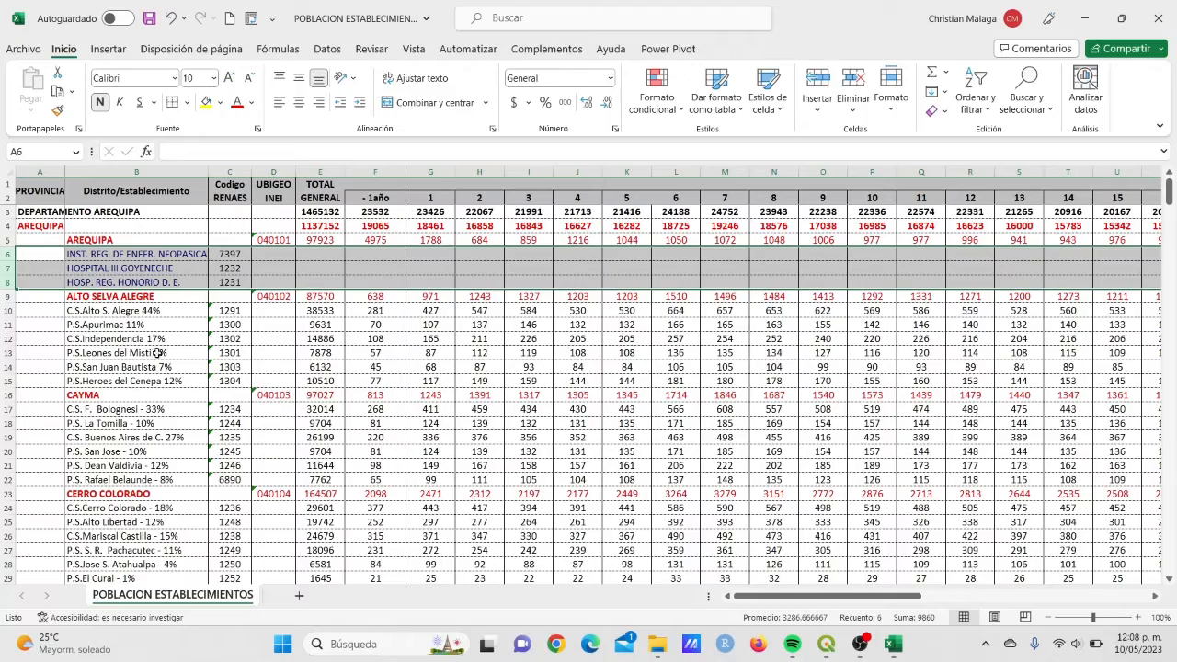
Look through the districts and establishments down to the CASTILLA province and return to the start of the sheet
scroll(225, 389, down, 3)
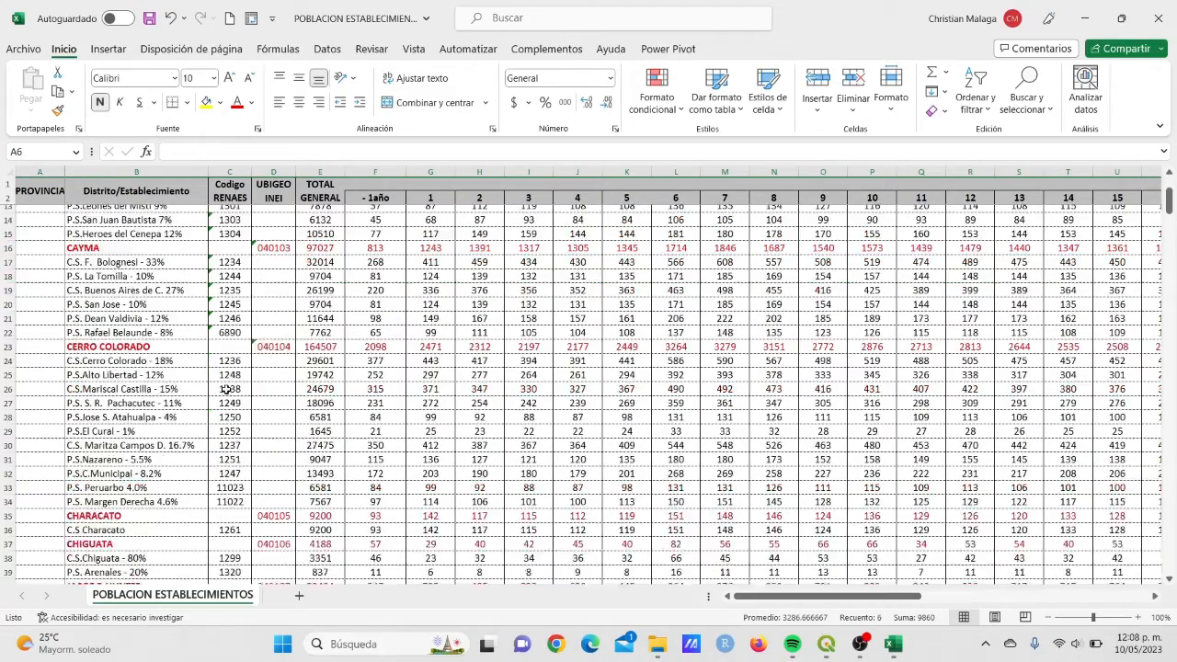
scroll(225, 390, down, 15)
scroll(226, 390, up, 16)
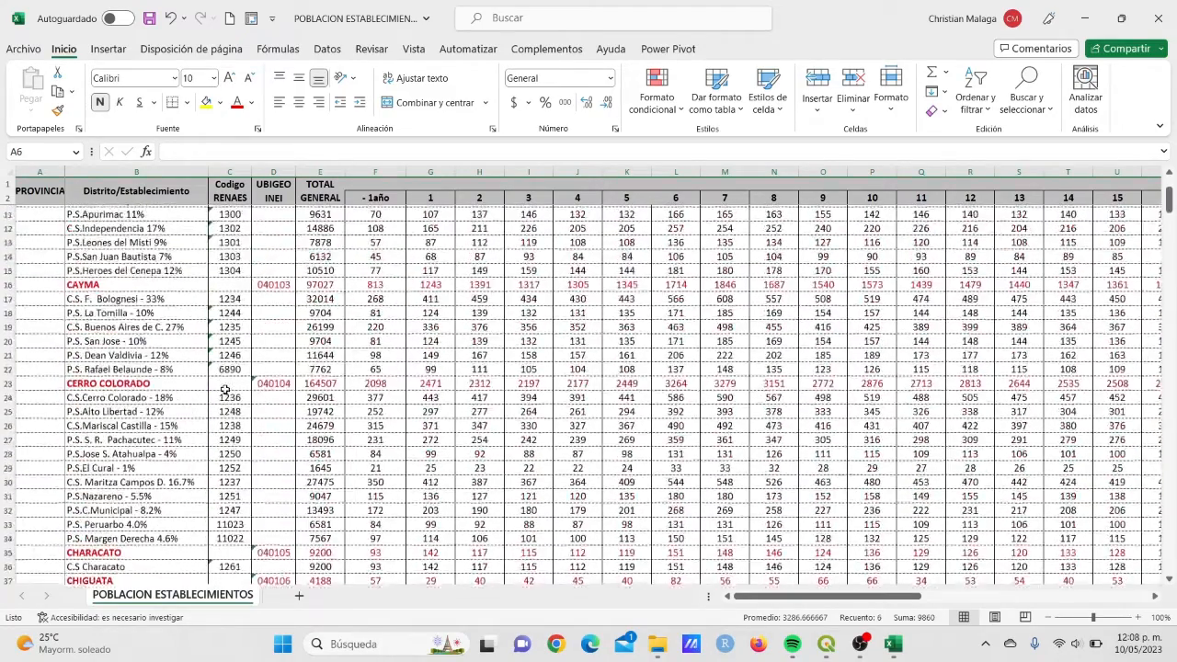
scroll(225, 390, up, 3)
scroll(225, 390, down, 20)
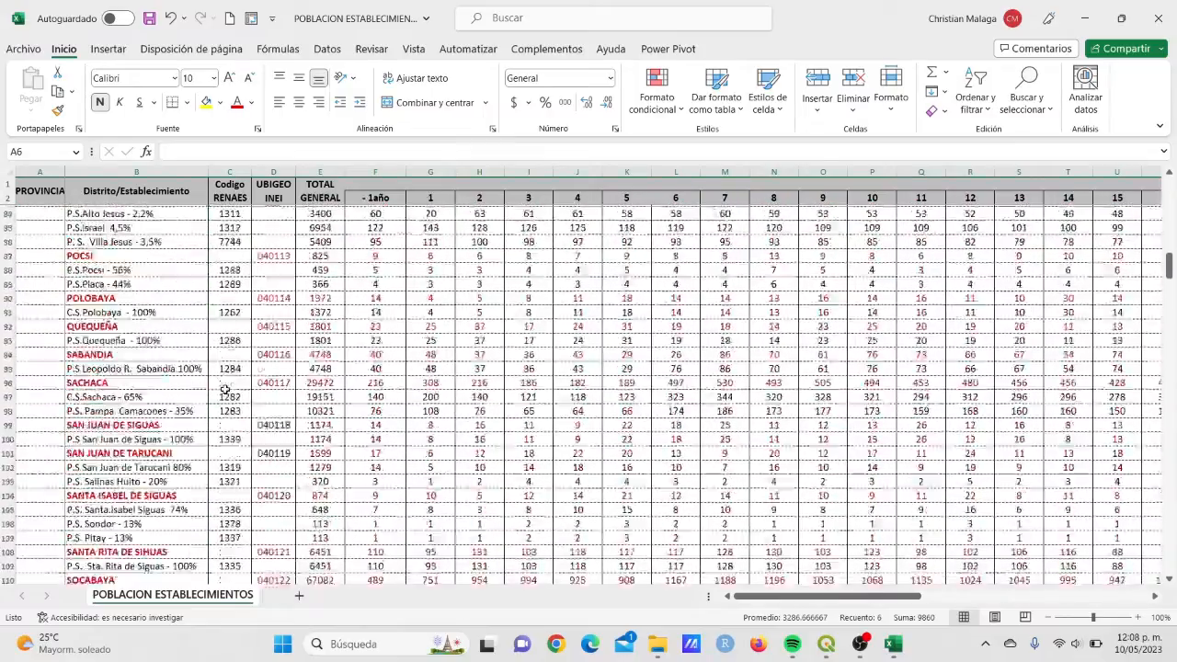
scroll(225, 390, down, 20)
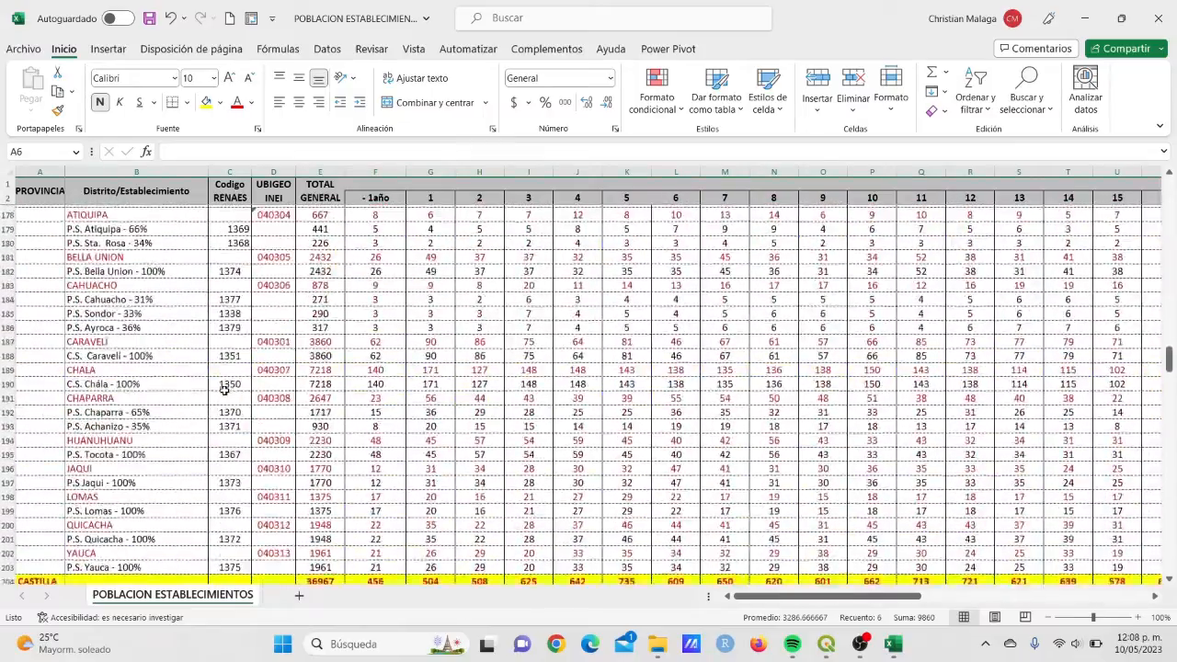
scroll(225, 389, down, 12)
scroll(1030, 327, up, 12)
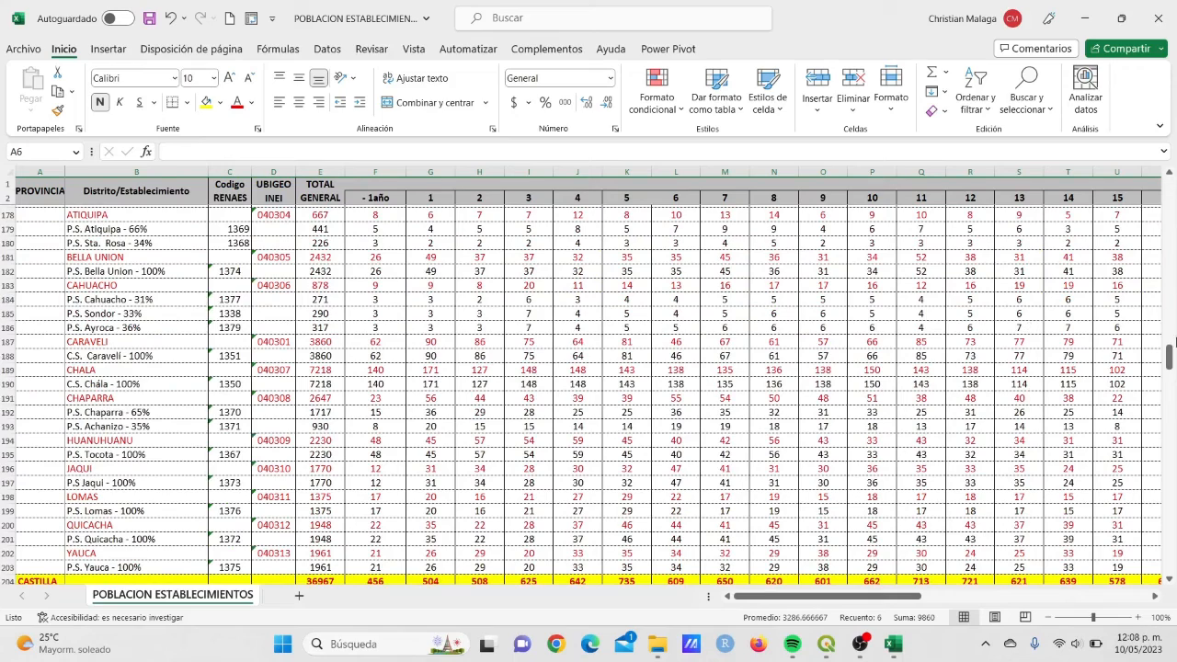
drag(1170, 354, 1169, 188)
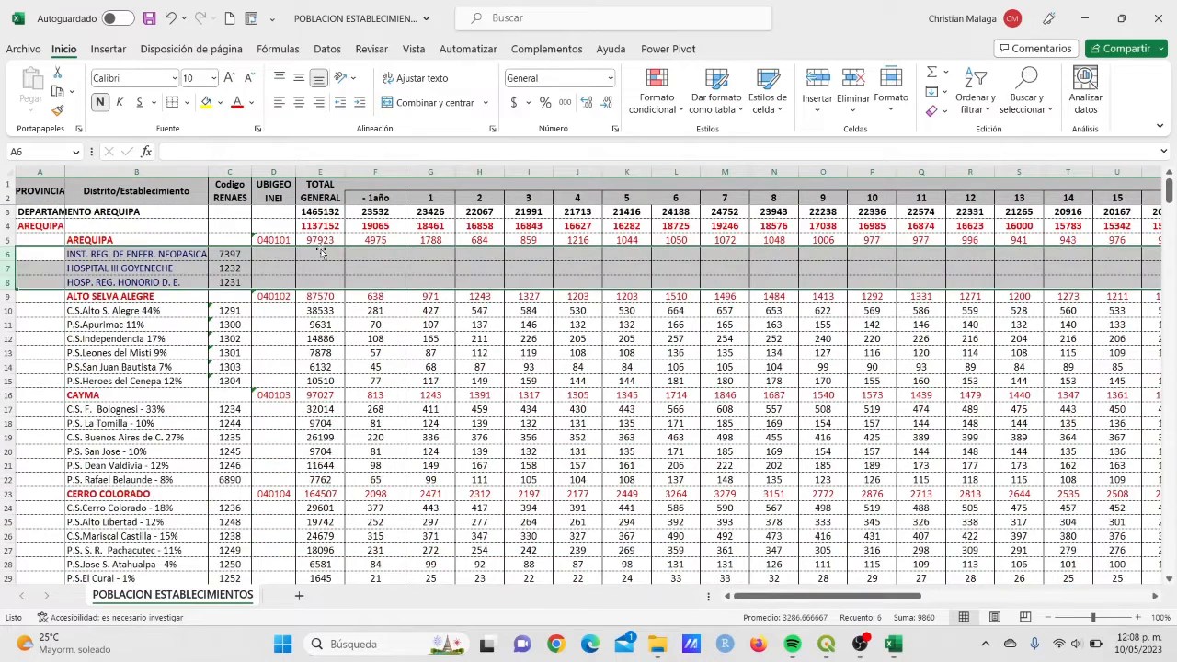
Select the UBIGEO INEI column and switch to the QGIS project map
click(293, 193)
click(266, 171)
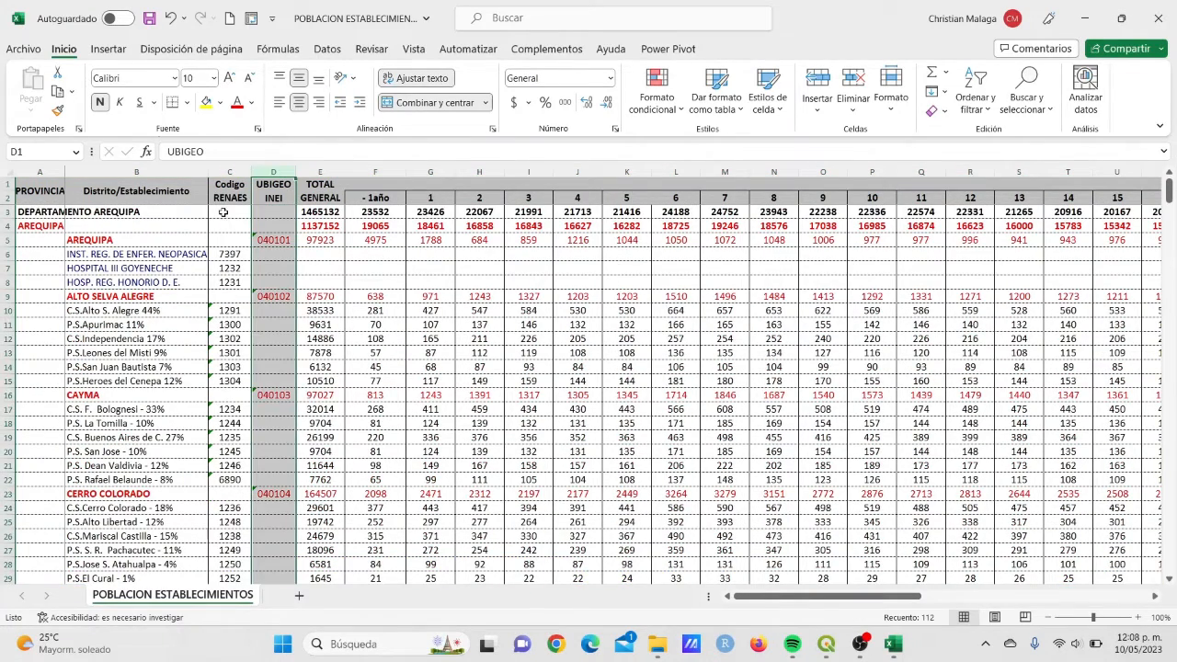
click(825, 644)
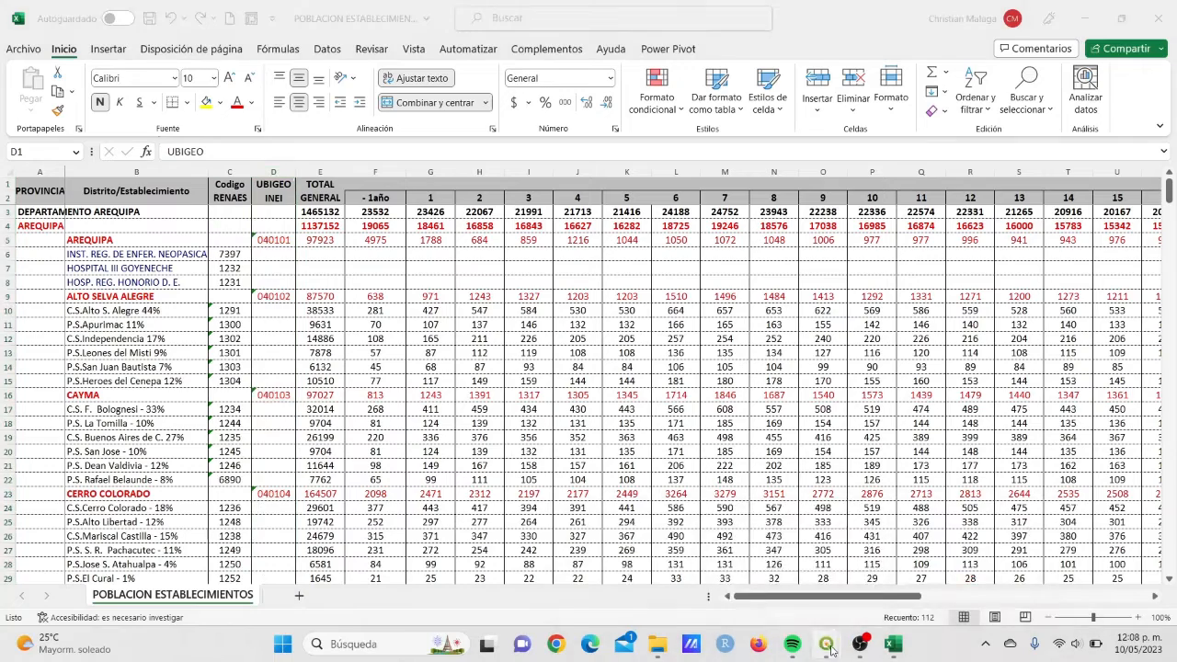
click(688, 572)
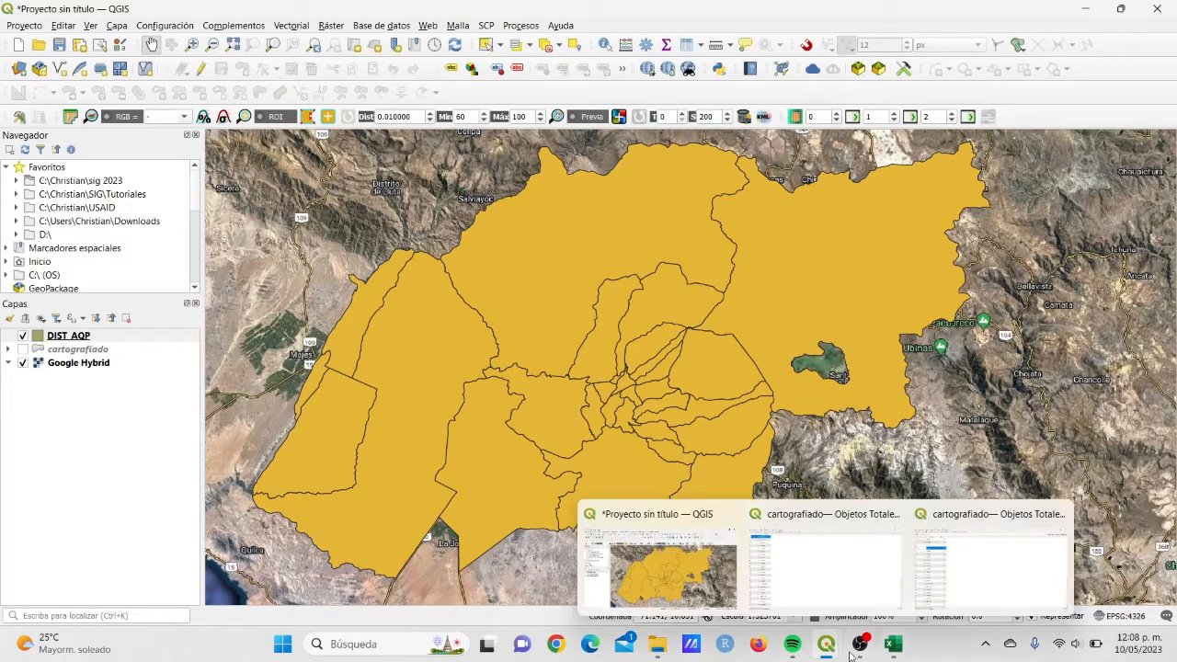
Switch back to Excel and inspect the TOTAL GENERAL population of the department, the province and the AREQUIPA district
click(892, 643)
click(331, 213)
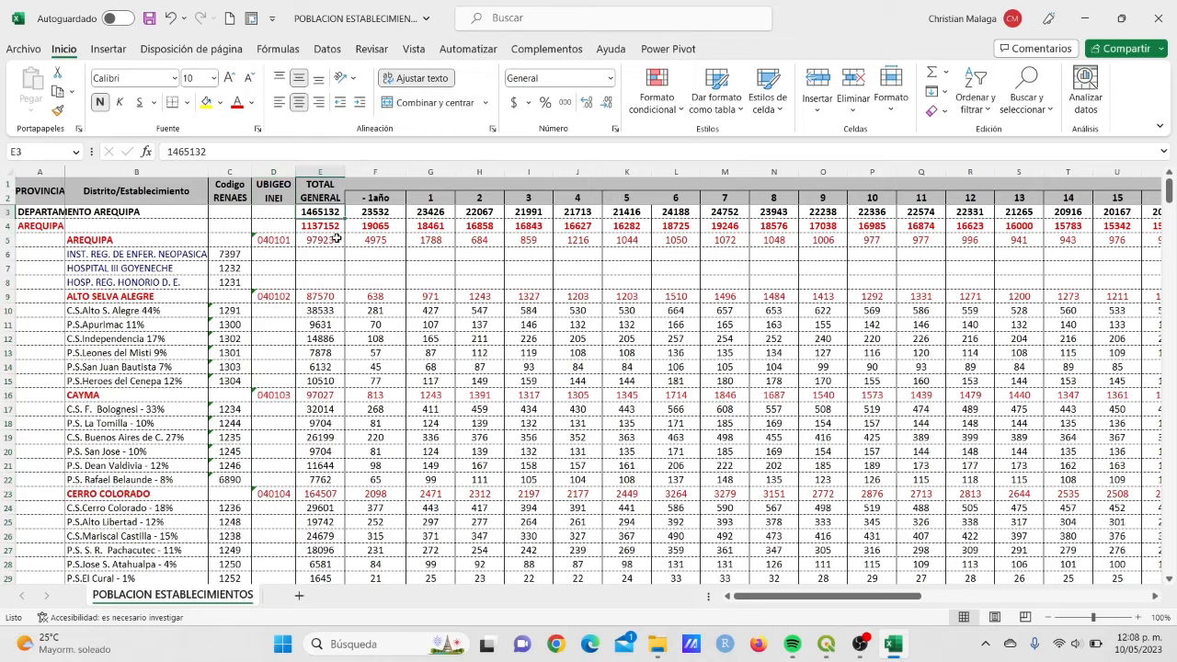
click(319, 228)
click(325, 194)
click(326, 241)
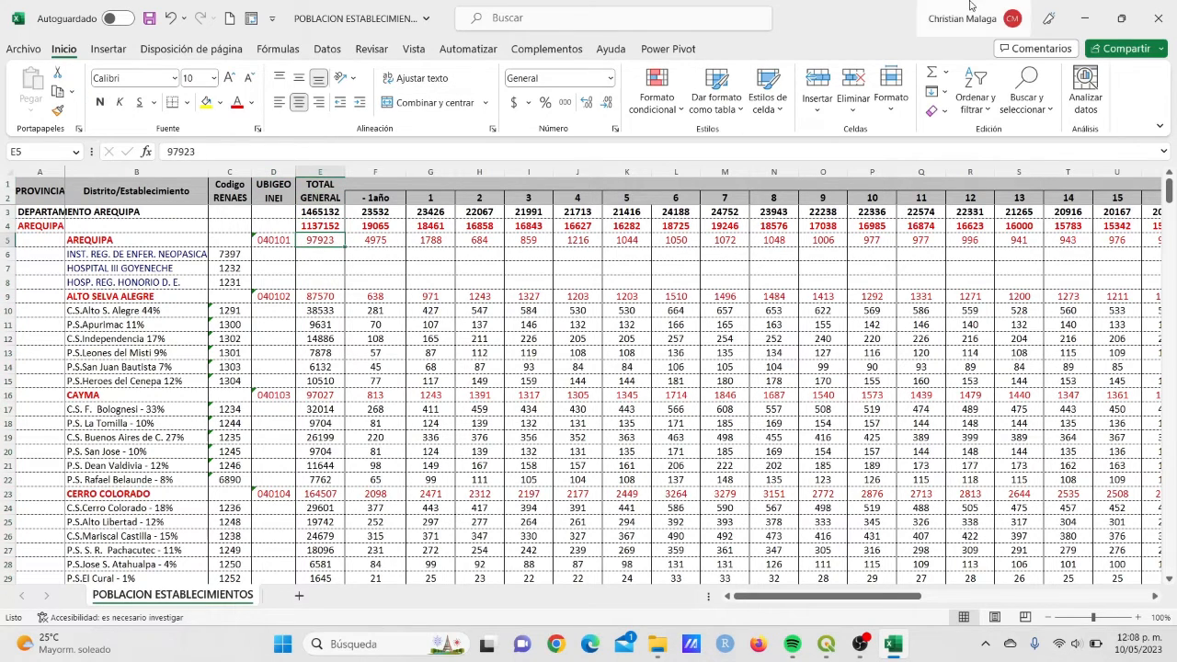
Inspect the UBIGEO INEI column, the AREQUIPA district's code and the Distrito/Establecimiento column with its establishment rows
click(273, 171)
click(259, 241)
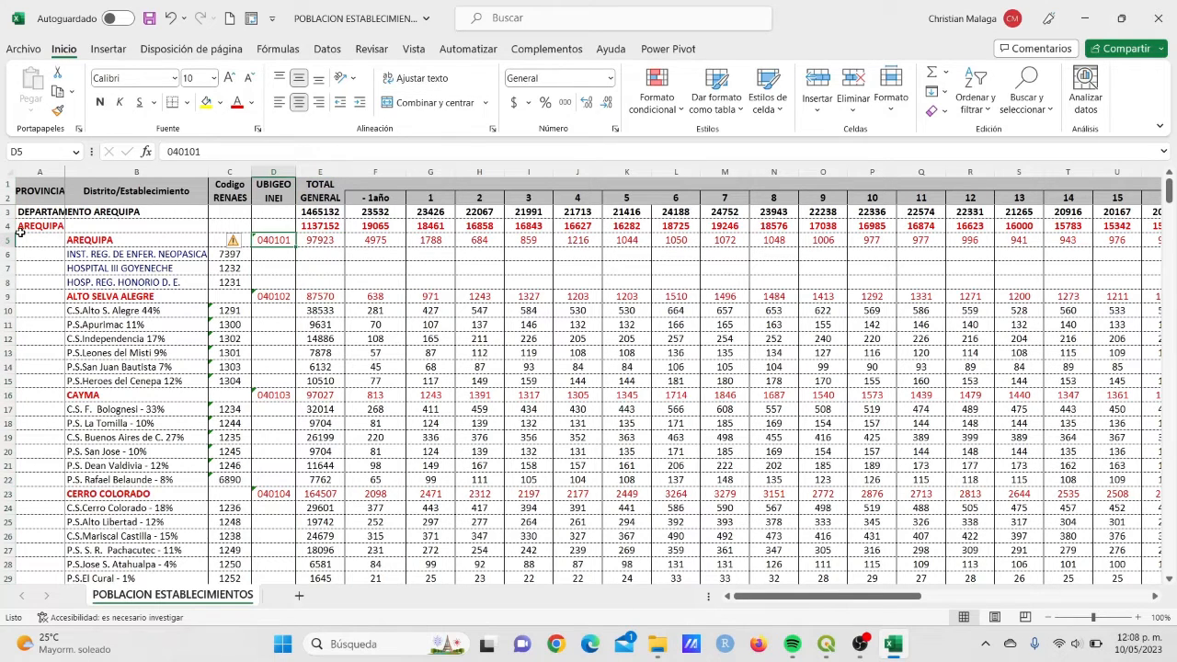
click(136, 191)
drag(230, 367, 478, 380)
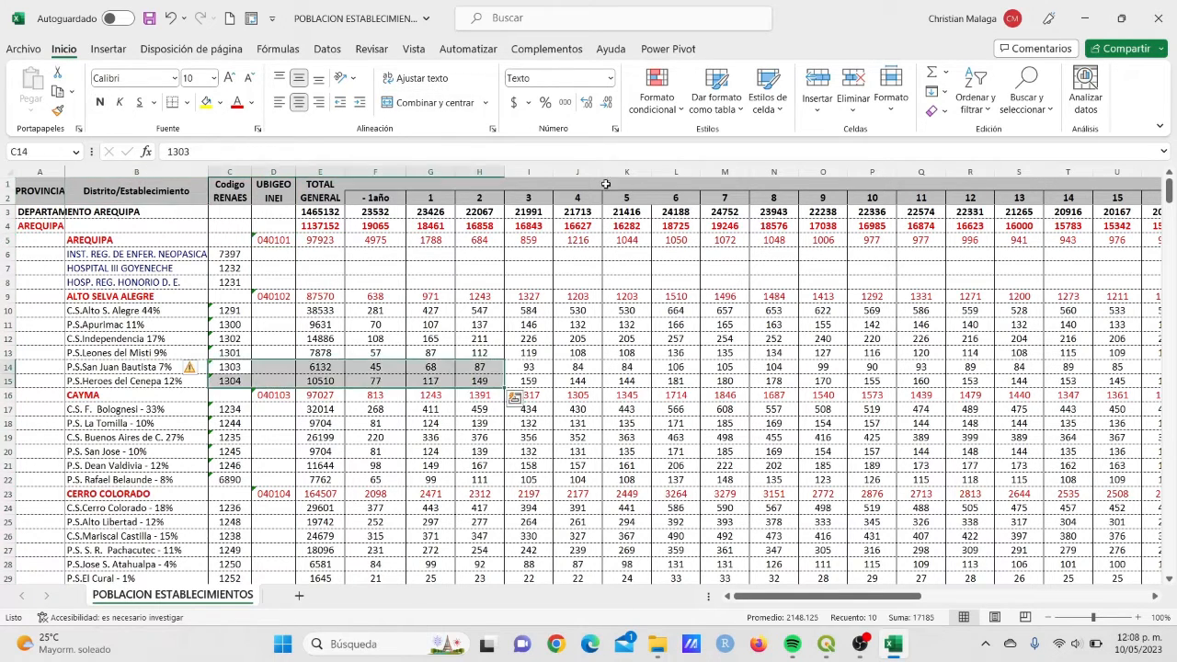
Switch to QGIS, examine the IDDIST codes in the DIST_AQP attribute table, and minimize the table
mouse_move(825, 643)
click(704, 580)
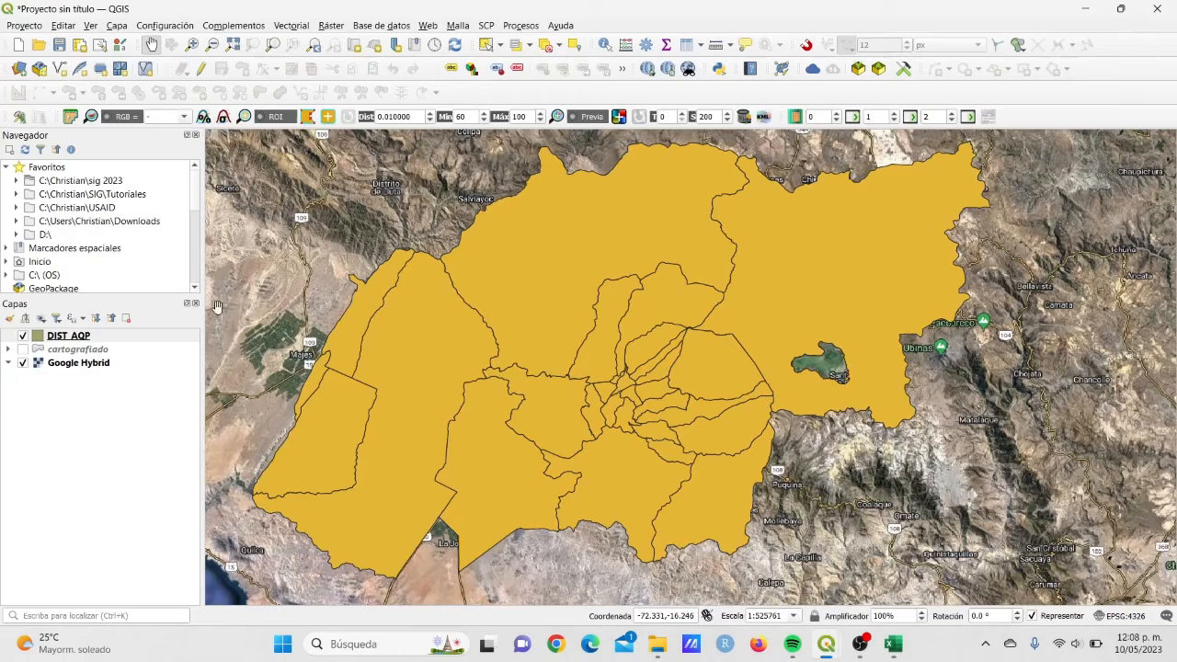
right_click(128, 337)
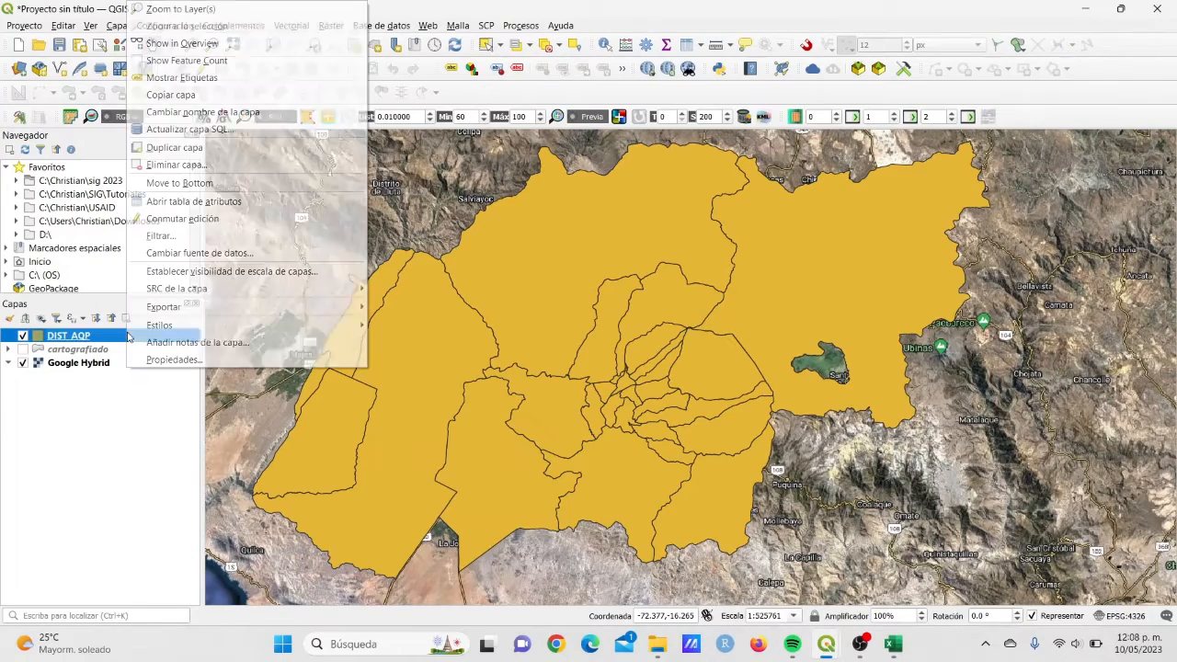
click(219, 202)
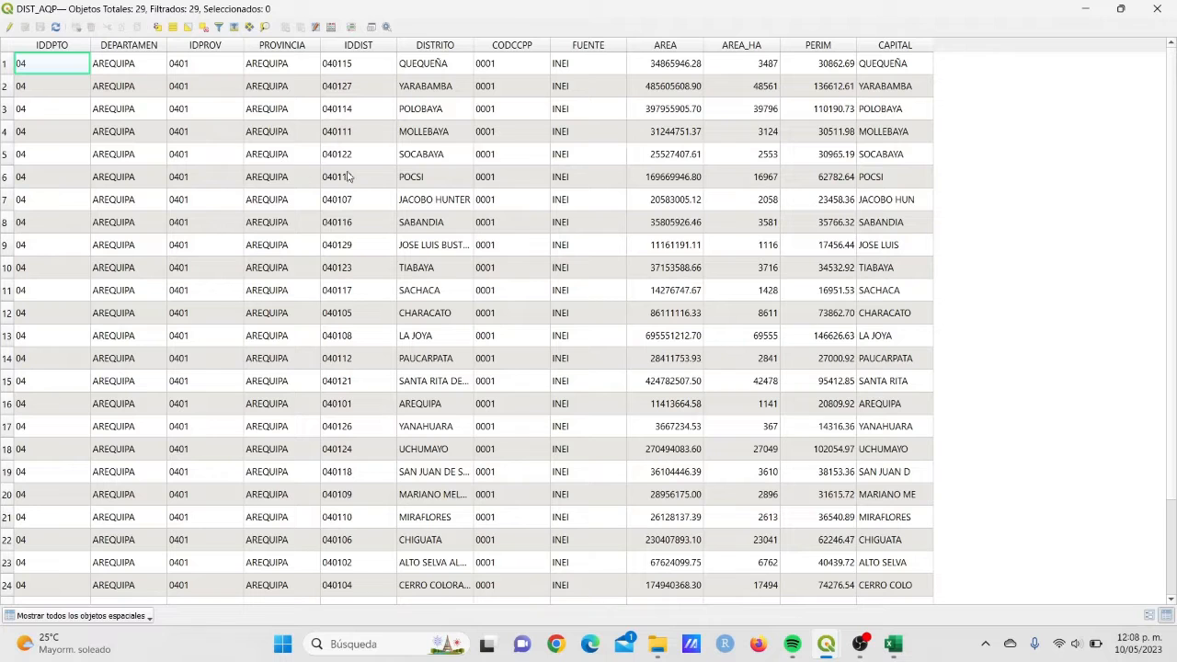
click(337, 69)
click(347, 93)
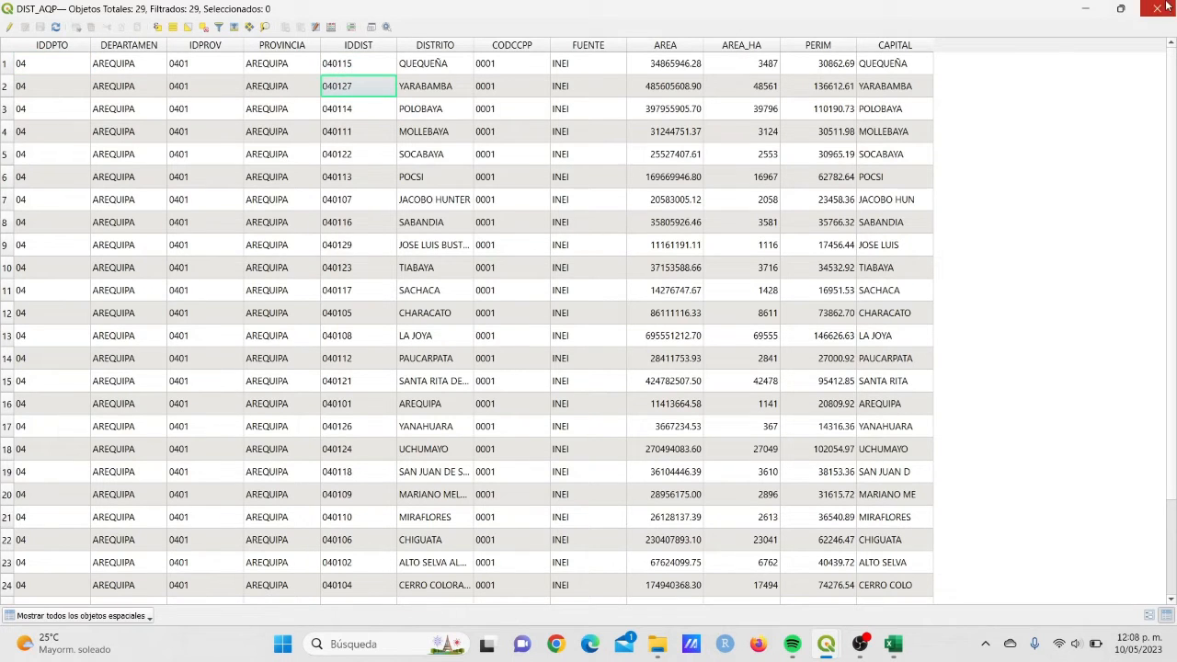
click(1084, 10)
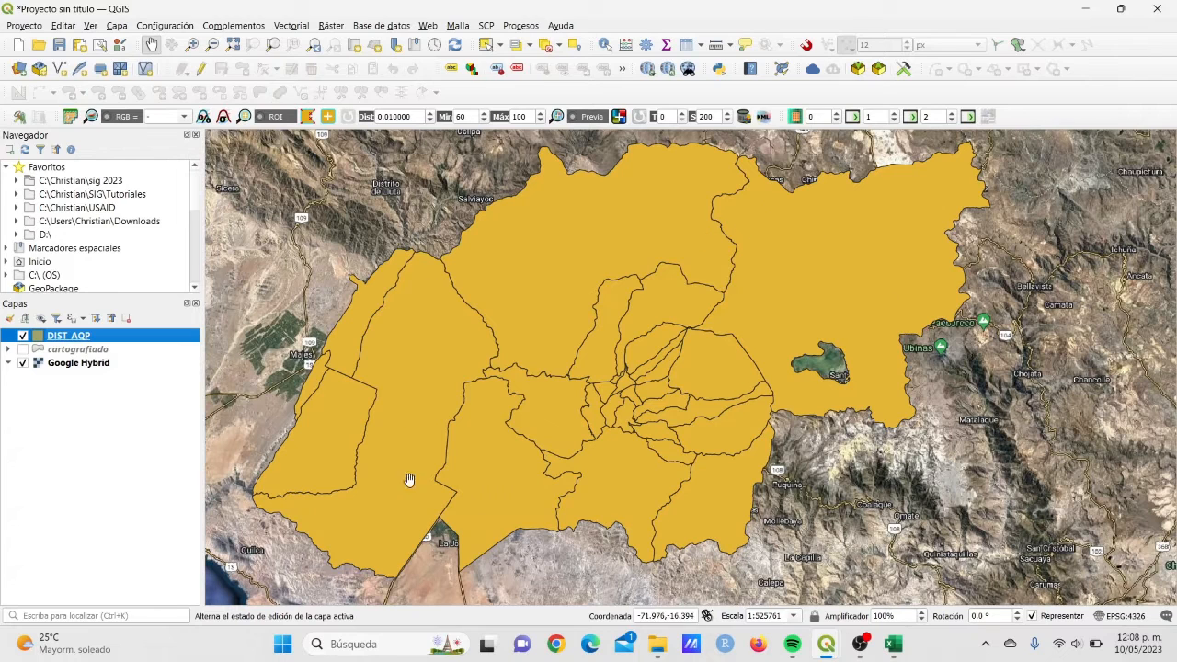
Return to Excel and compare the UBIGEO INEI column and the AREQUIPA district's code with the layer's district codes
mouse_move(835, 654)
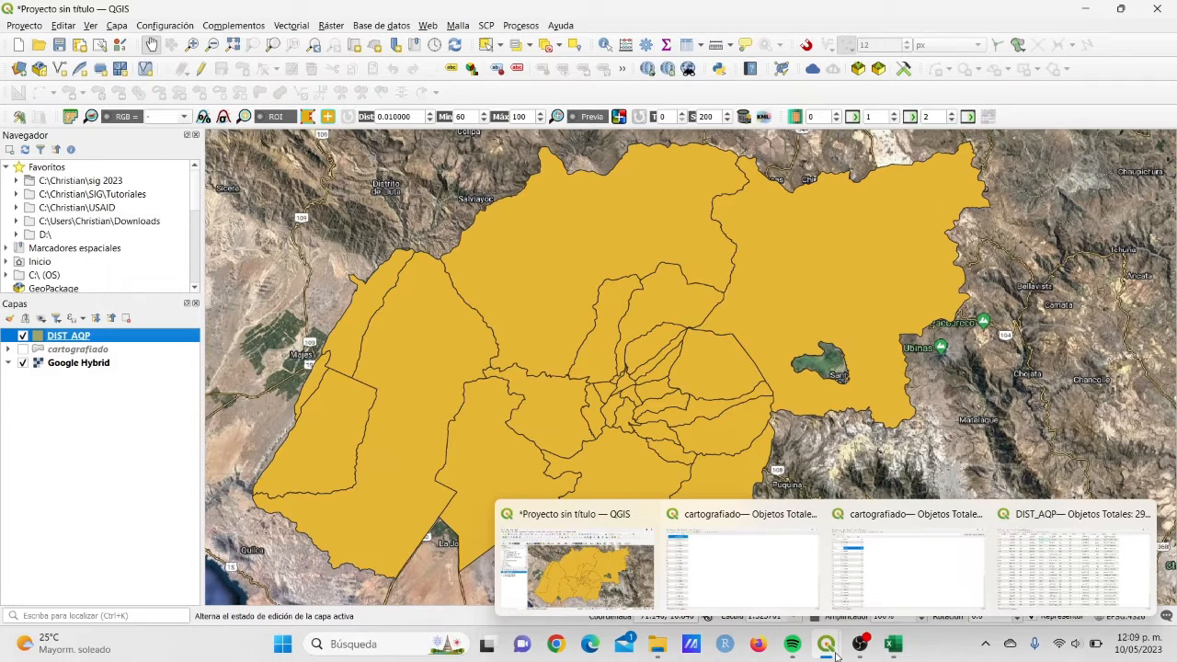
click(892, 644)
click(267, 193)
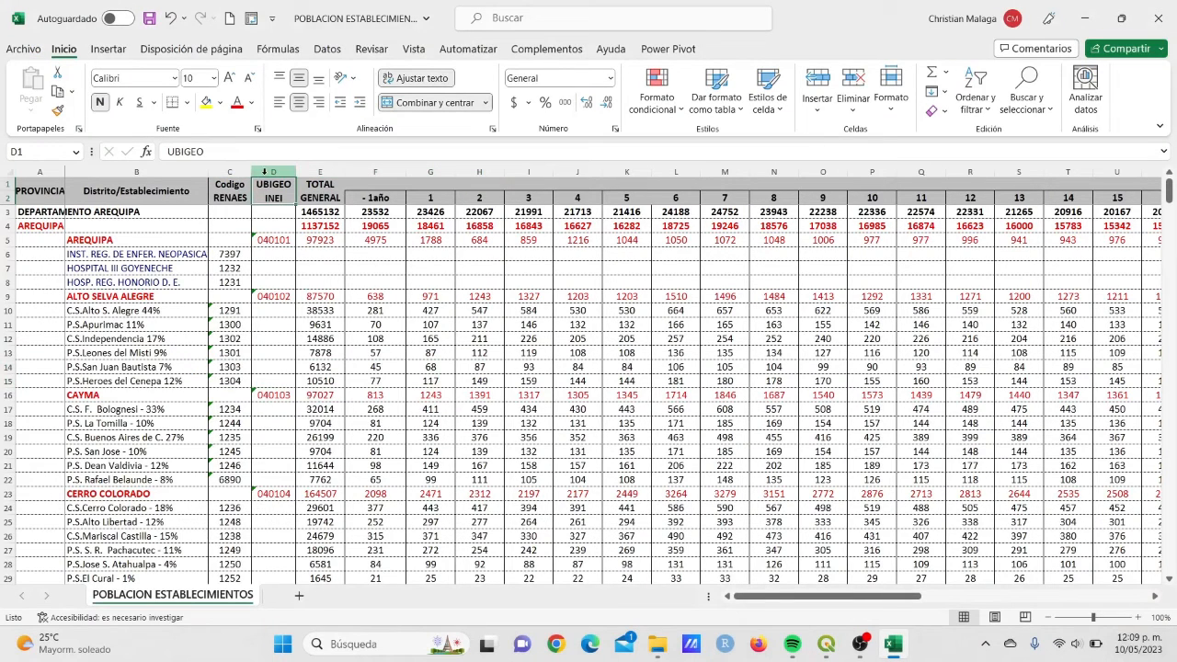
click(273, 172)
click(280, 240)
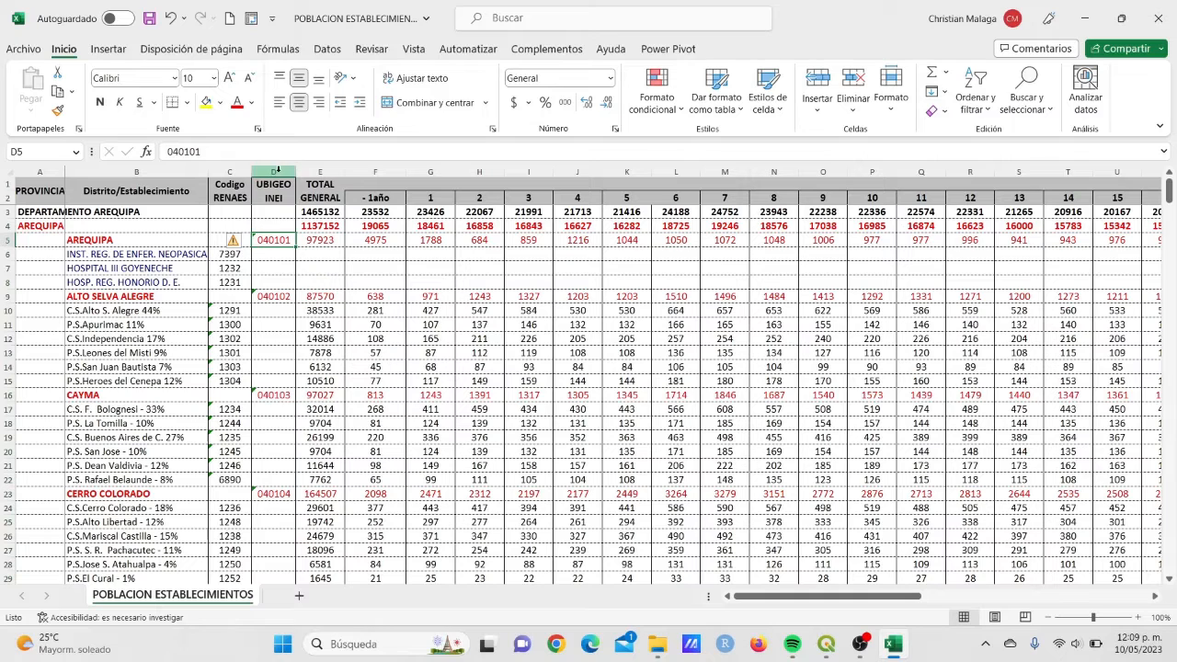
click(273, 172)
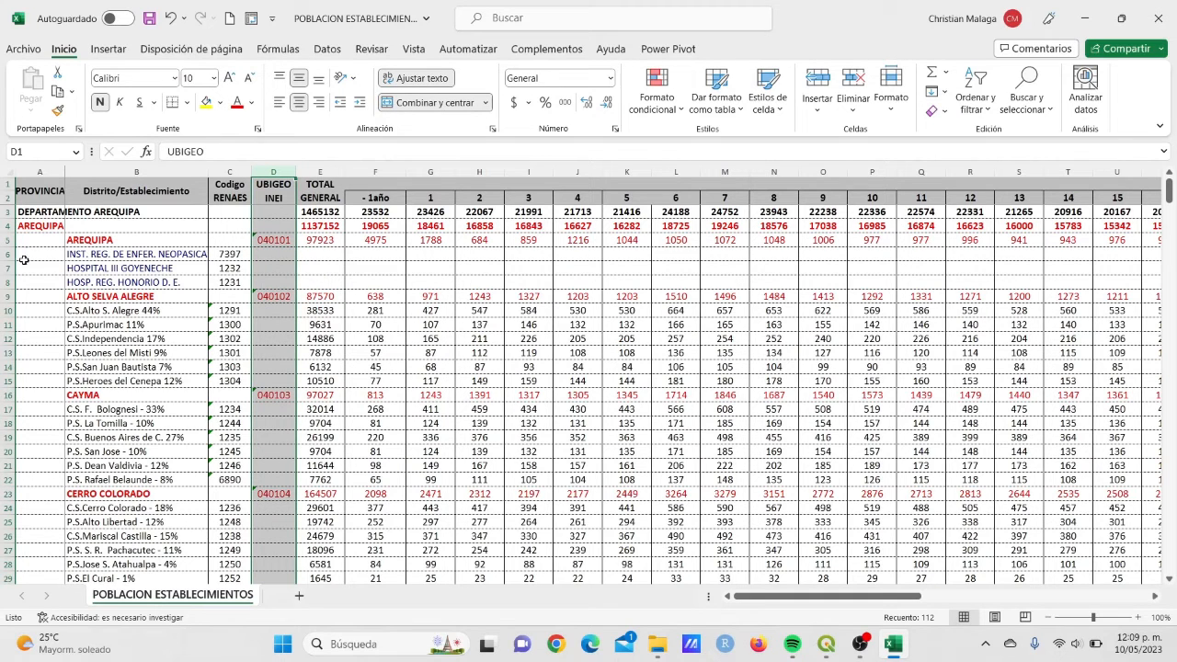
click(387, 265)
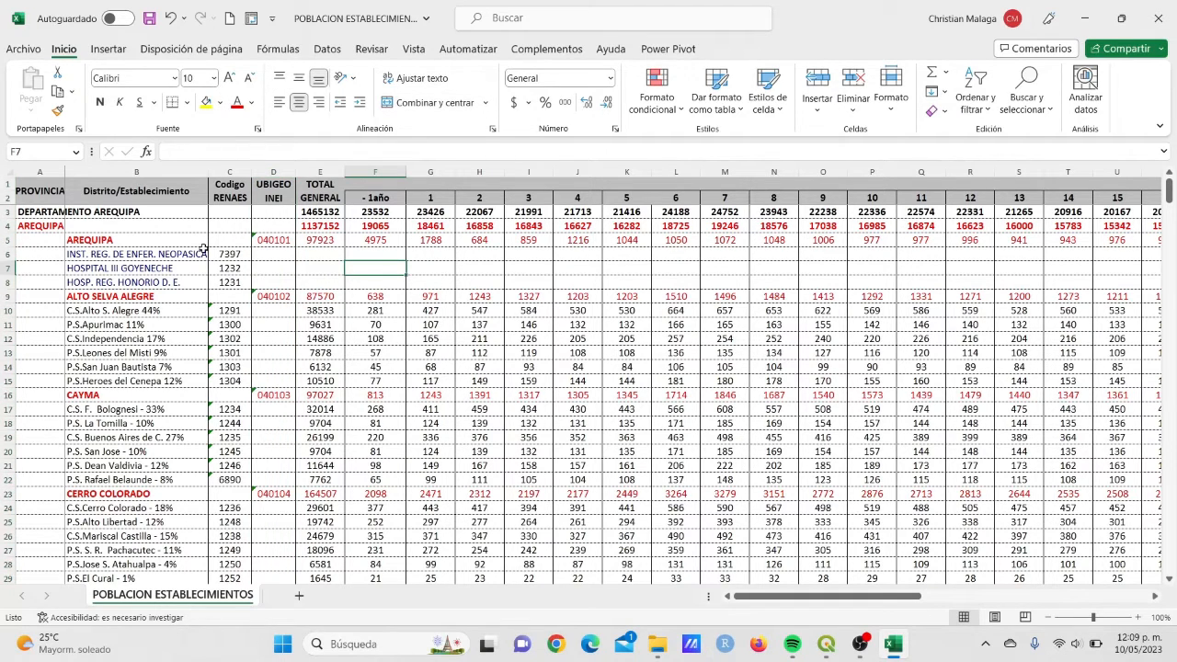
Switch to the QGIS project, review the district records in the DIST_AQP attribute table, and minimize the table
mouse_move(825, 643)
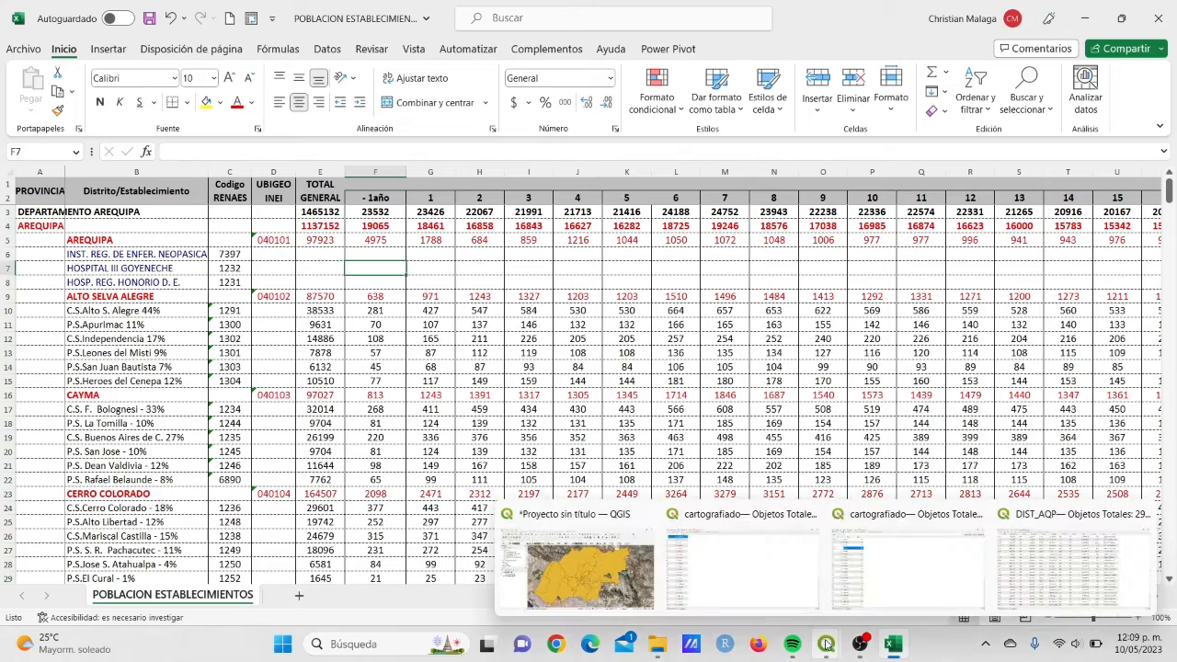
click(579, 565)
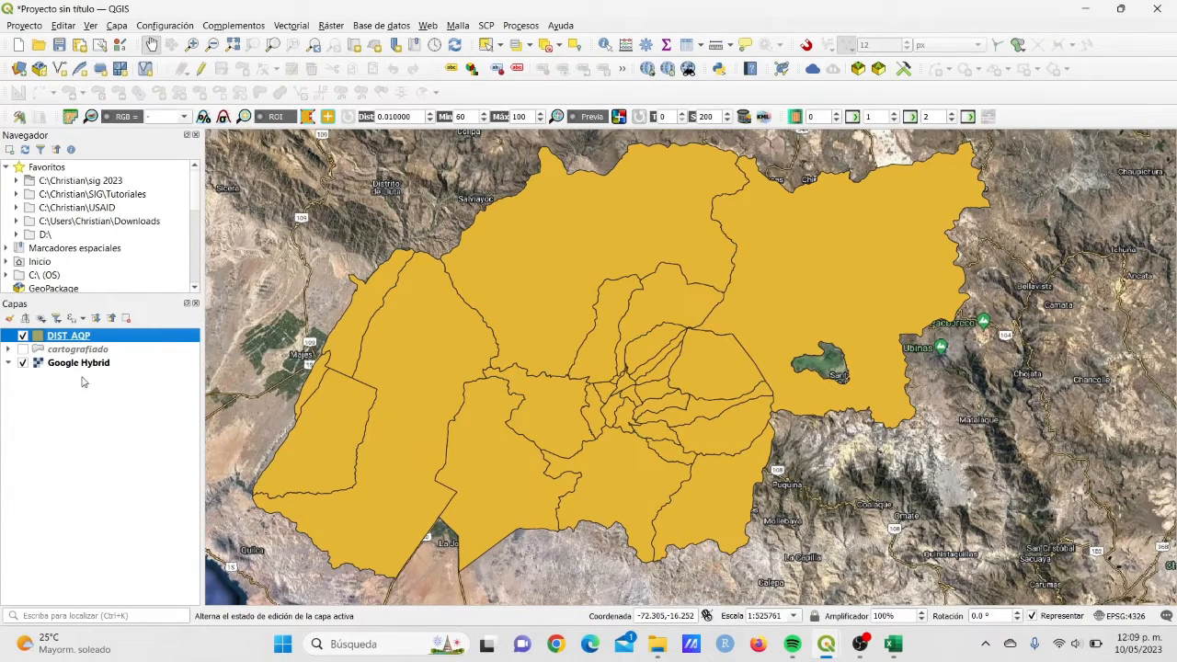
right_click(151, 337)
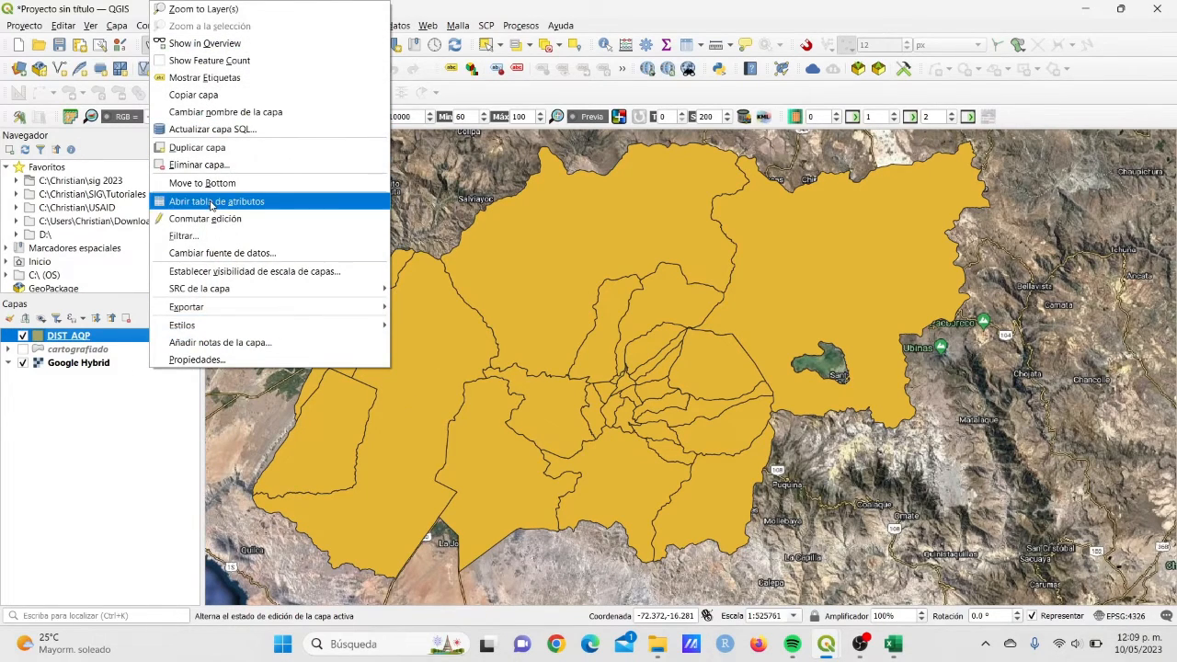
click(211, 203)
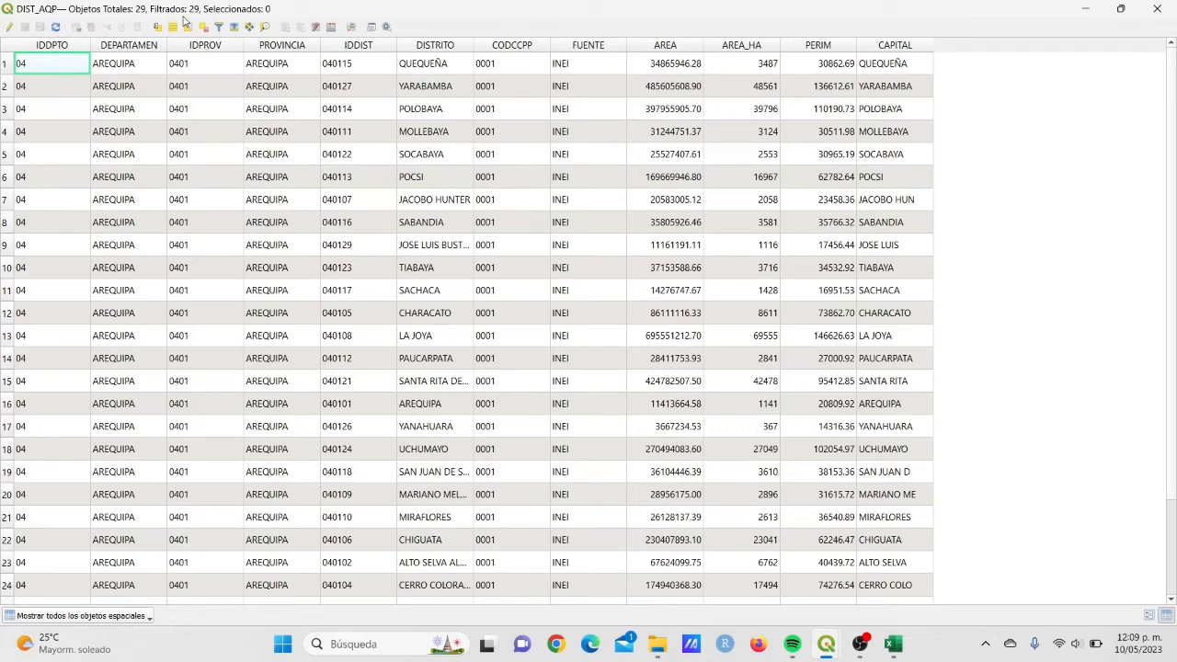
scroll(248, 404, down, 2)
scroll(151, 518, up, 2)
click(1087, 9)
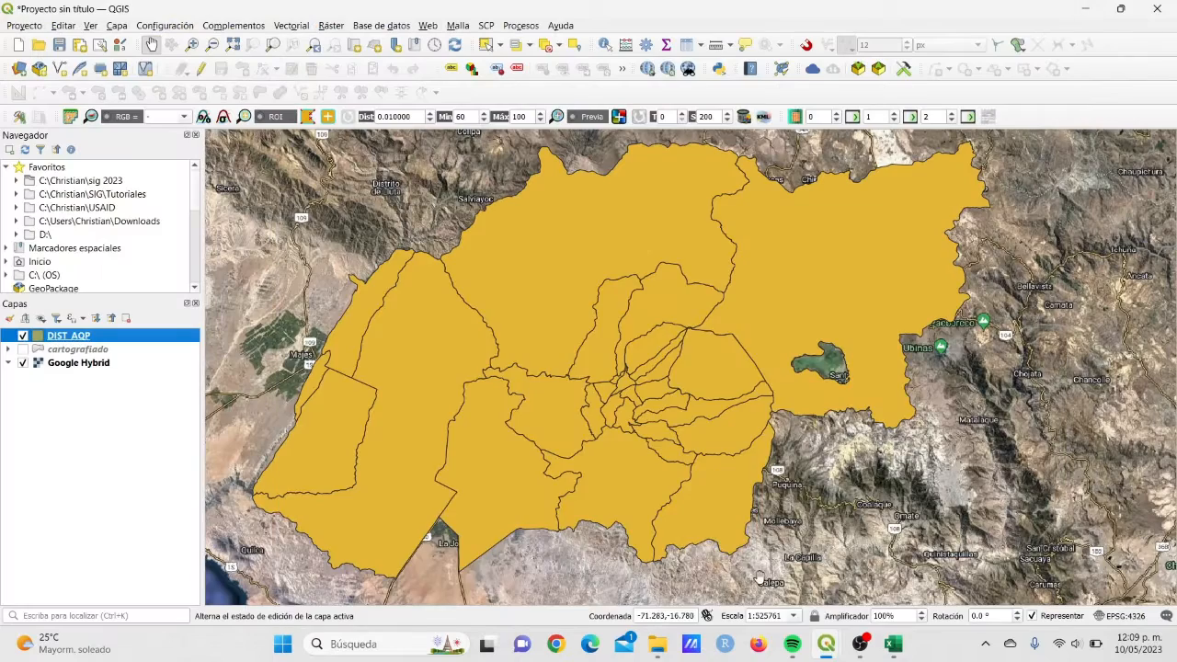
Switch to Excel and review the district and establishment rows of the population sheet, ending back at the header
click(897, 655)
scroll(291, 399, down, 19)
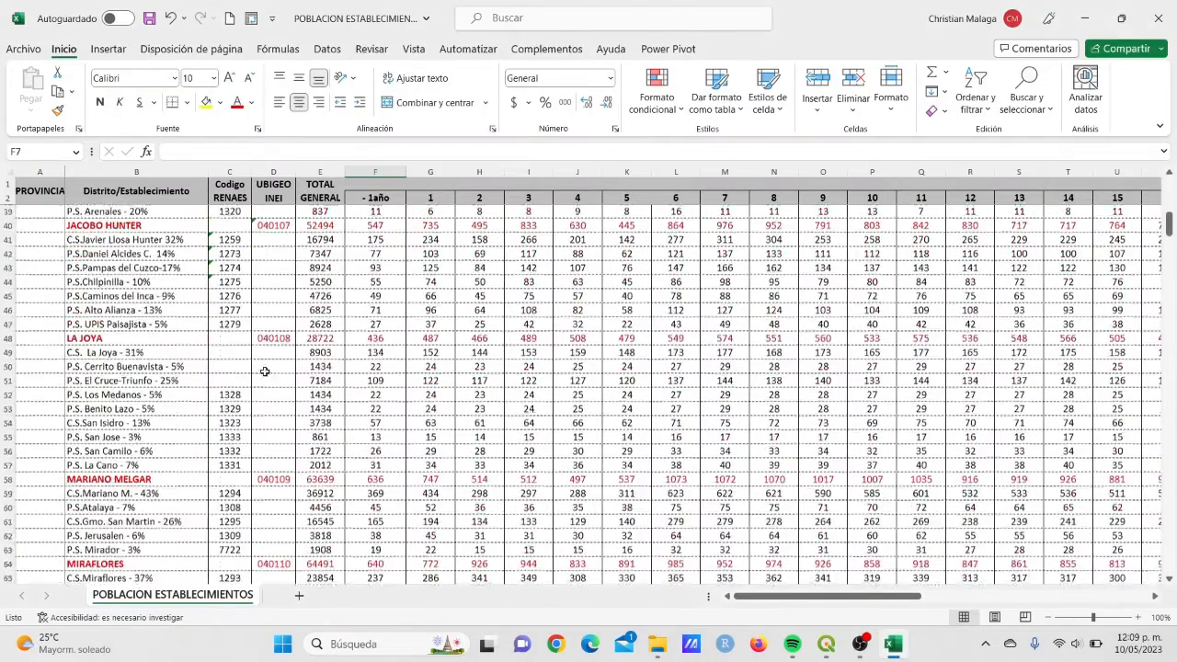
scroll(290, 399, down, 7)
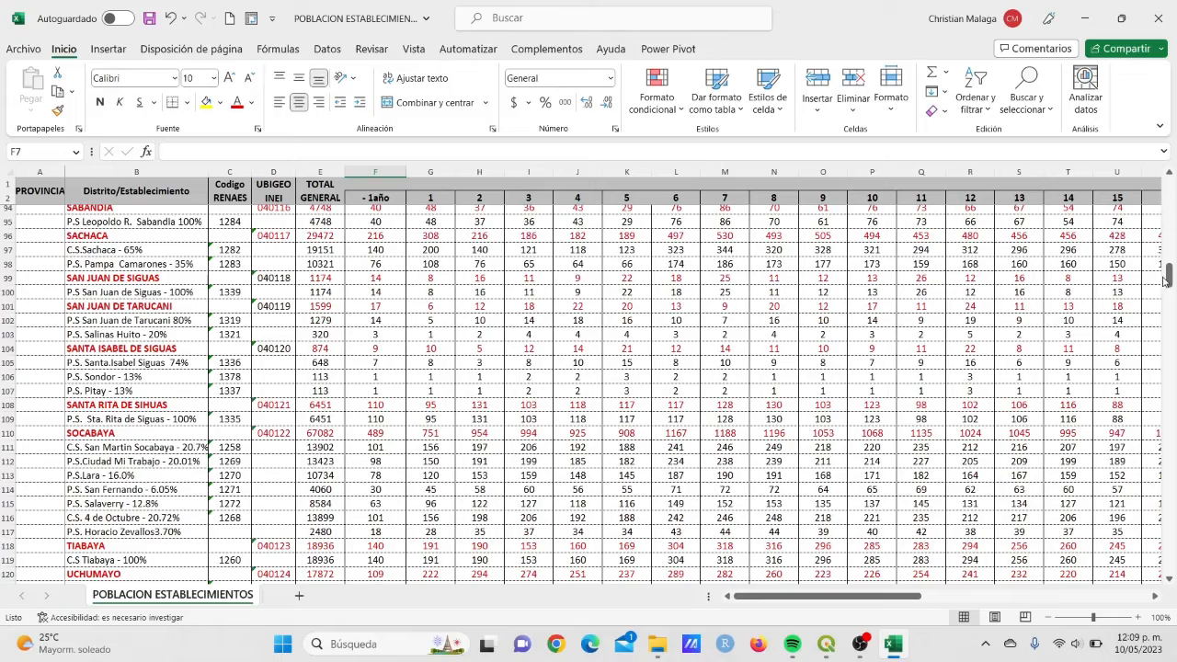
drag(1166, 280, 1144, 102)
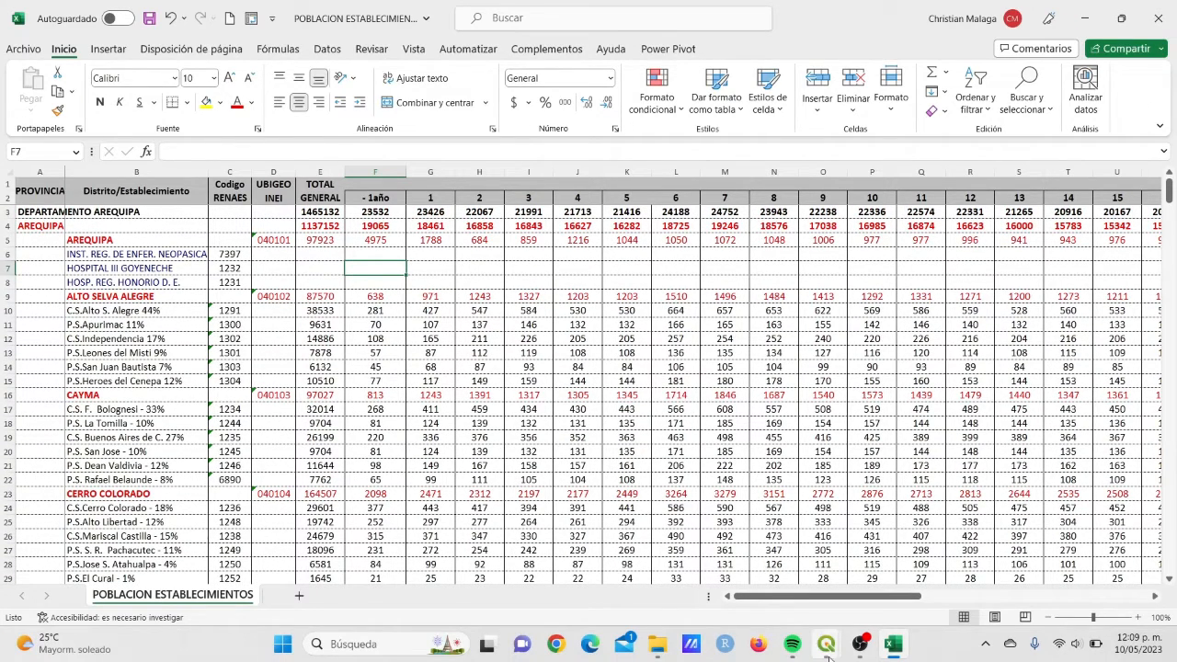
Switch to the QGIS project, open the DIST_AQP attribute table and sort its records by DISTRITO
mouse_move(826, 644)
click(432, 551)
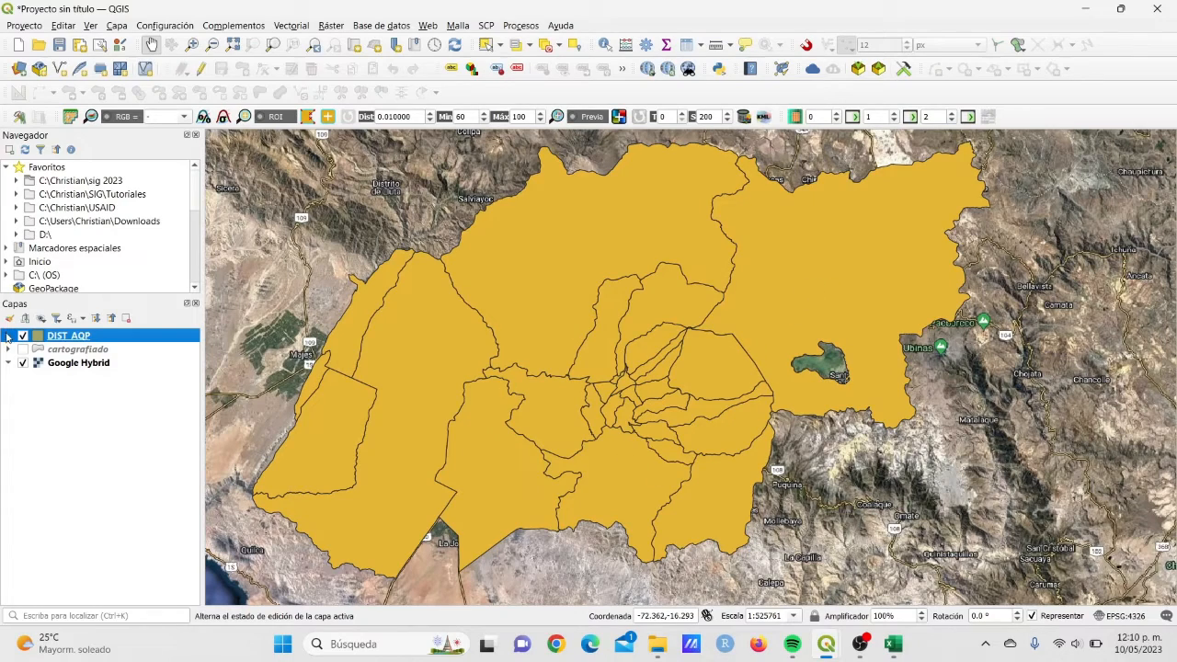
right_click(81, 337)
click(206, 201)
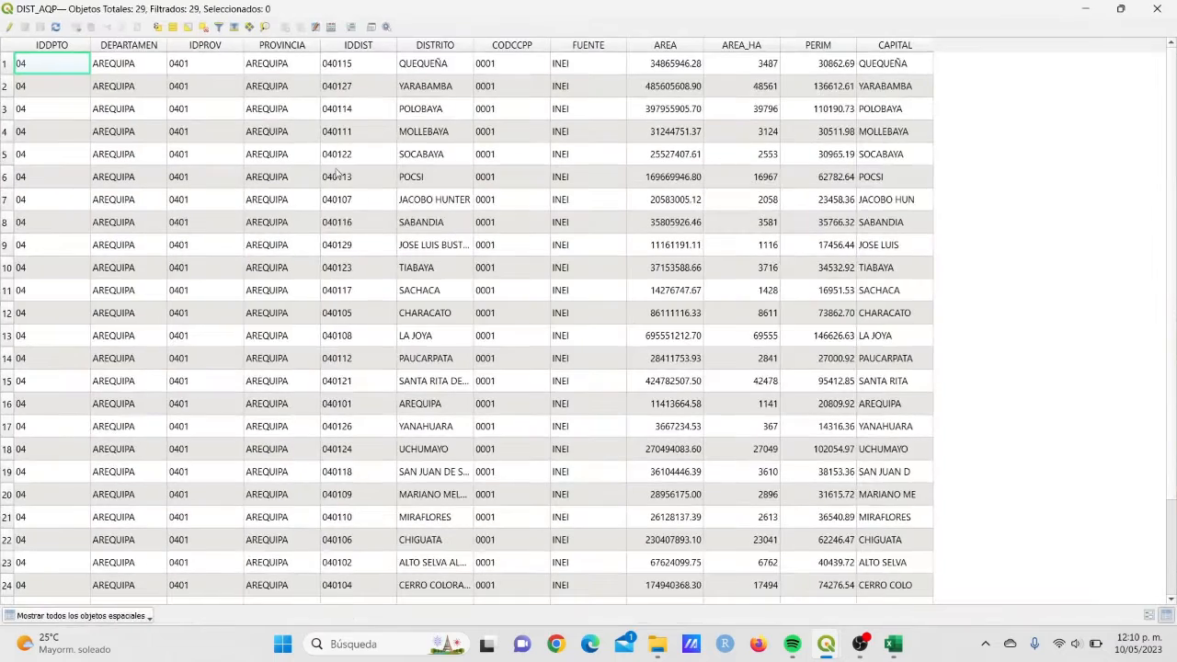
click(444, 47)
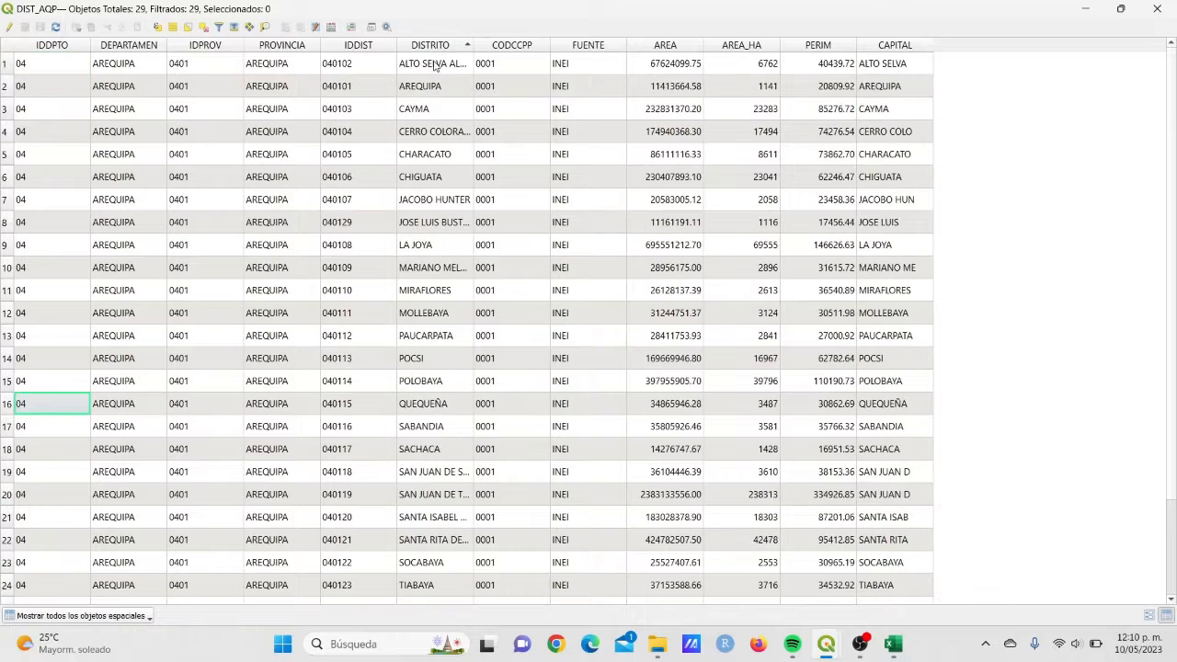
Return to Excel and delete the three establishment rows beneath the AREQUIPA district, rows 6 to 8
click(892, 644)
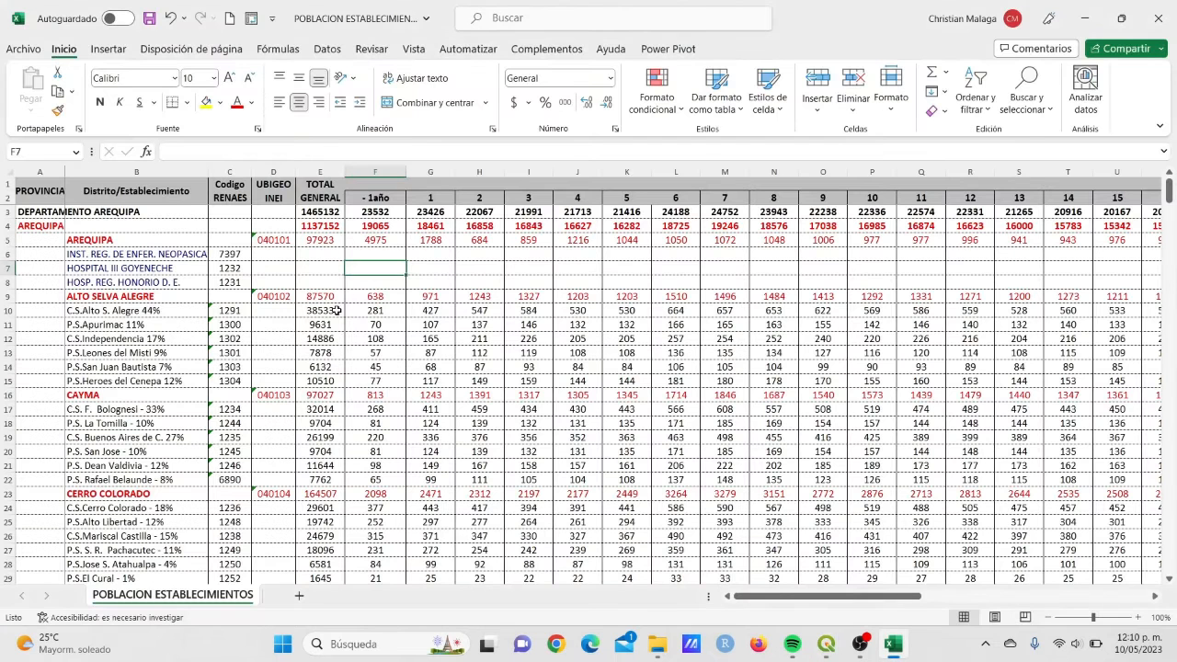
click(88, 240)
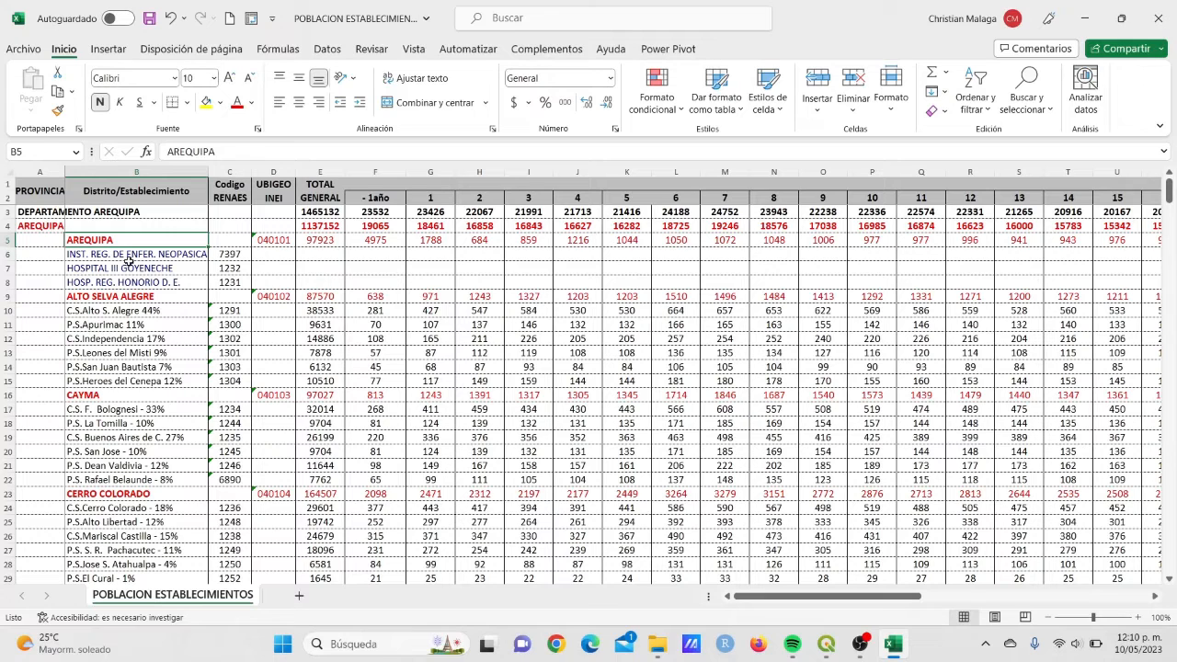
drag(127, 255, 127, 283)
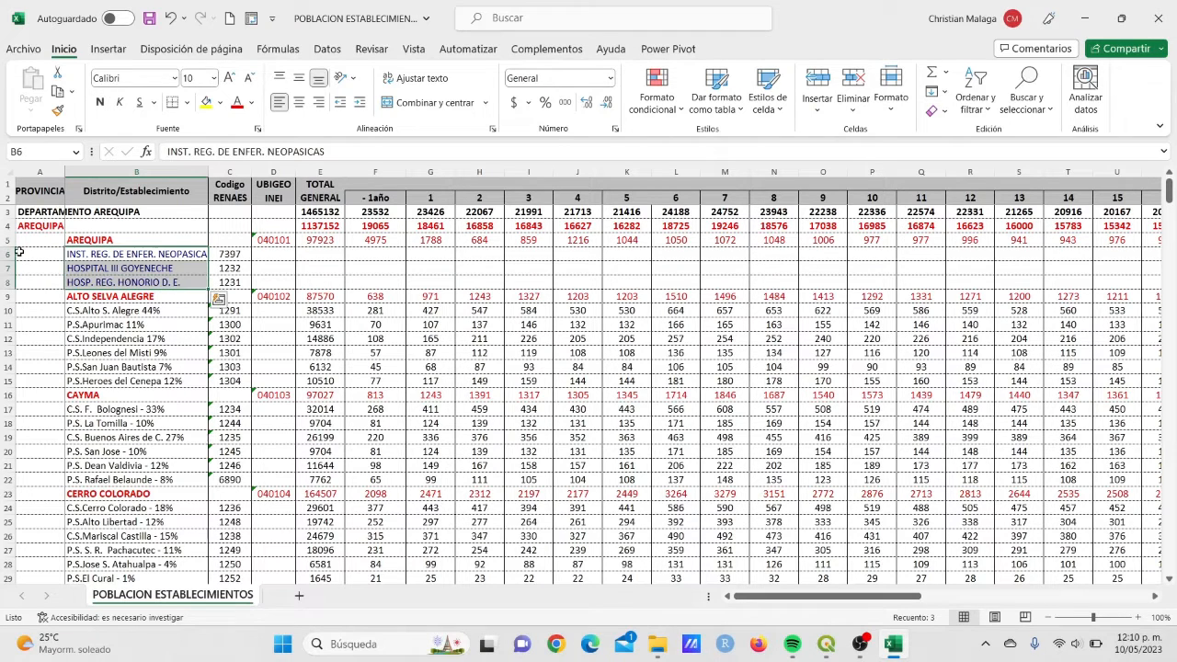
drag(7, 254, 5, 282)
right_click(6, 283)
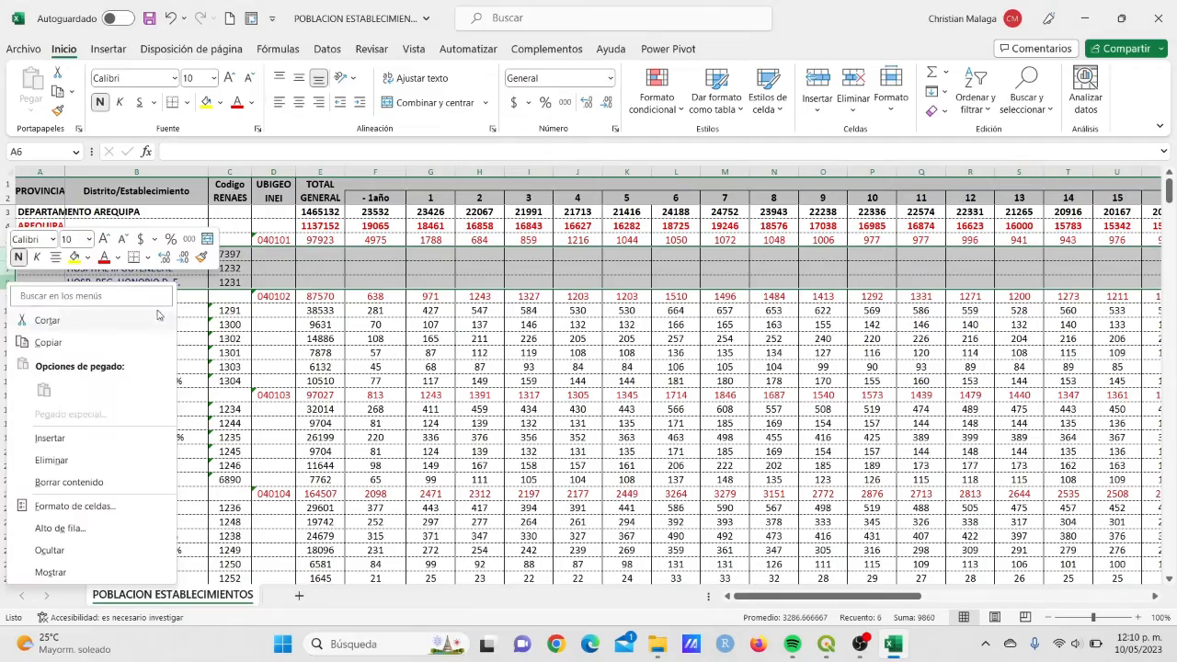
click(82, 460)
Delete all rows from the CAMANA province row 139 through row 399, including the second AREQUIPA distribution table
scroll(104, 445, down, 14)
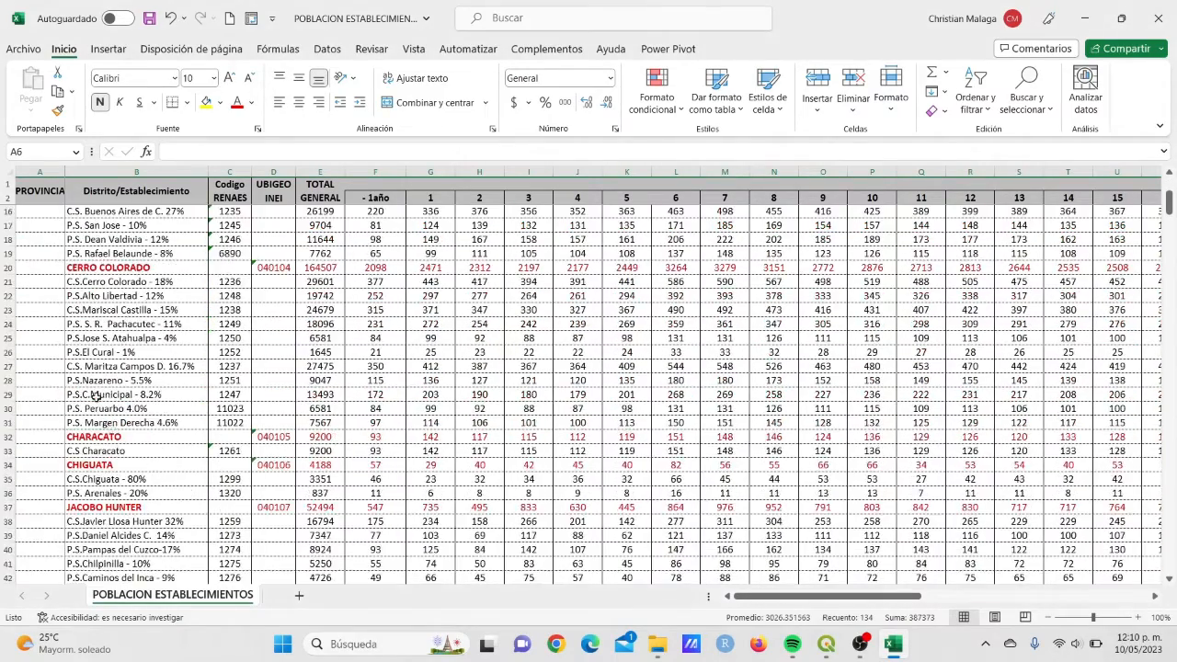
scroll(104, 445, down, 20)
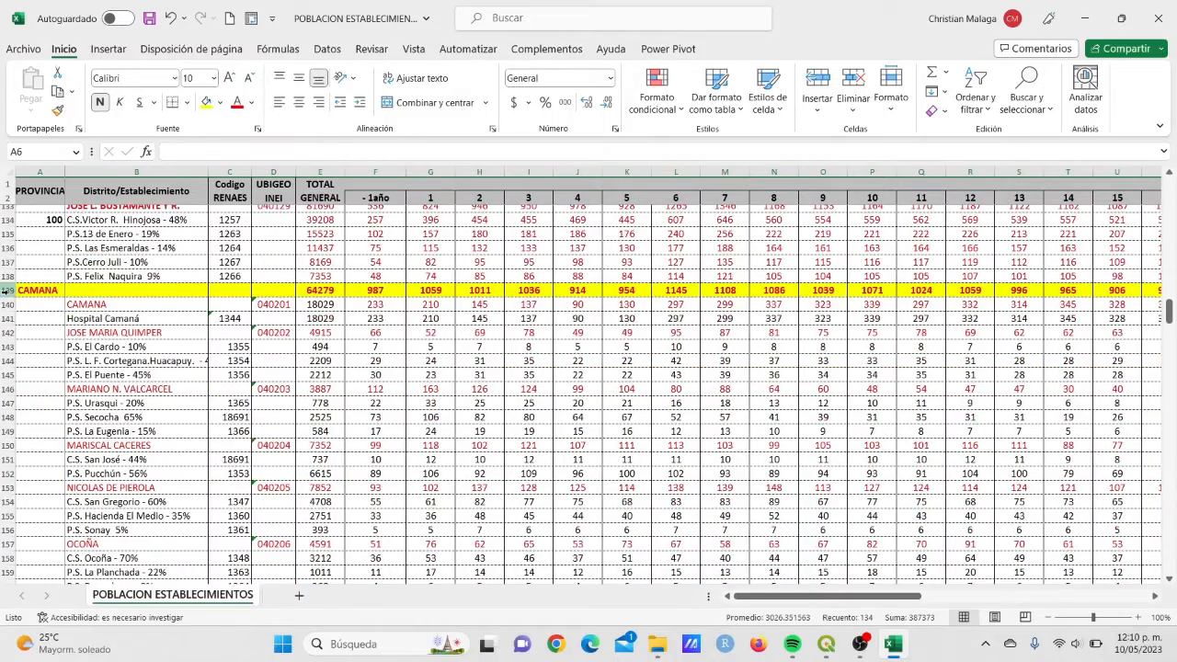
drag(7, 290, 345, 450)
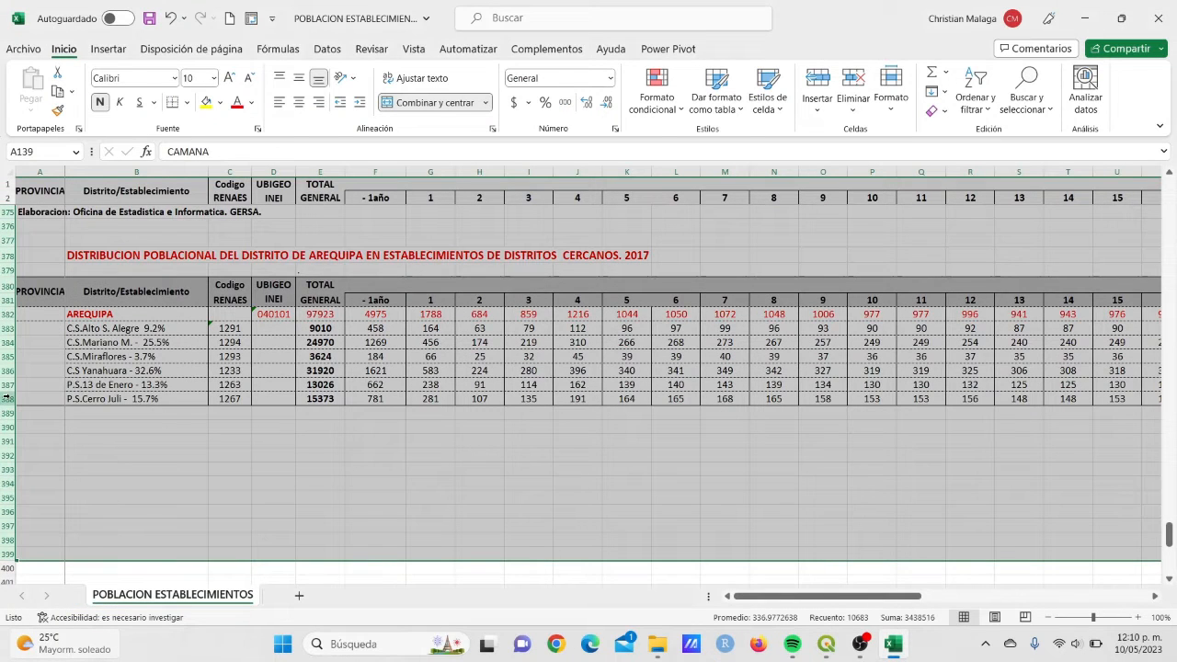
right_click(8, 397)
click(50, 271)
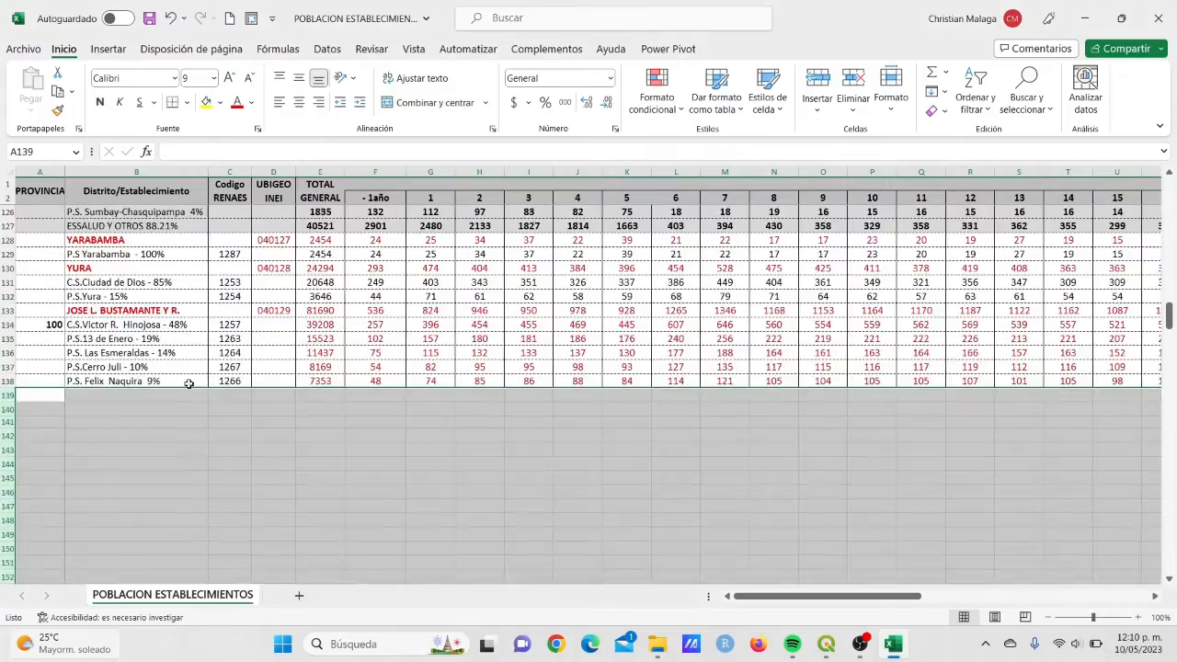
Inspect the cleaned population table and its header row, from Distrito/Establecimiento across the age columns
scroll(188, 383, up, 18)
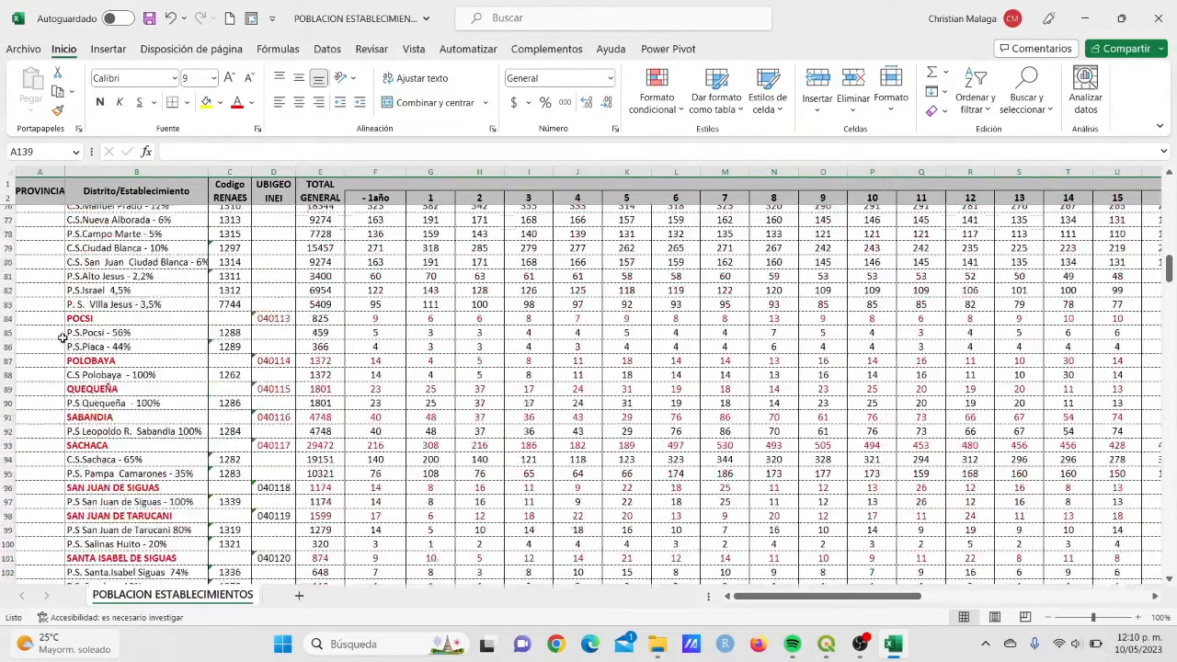
scroll(62, 339, up, 15)
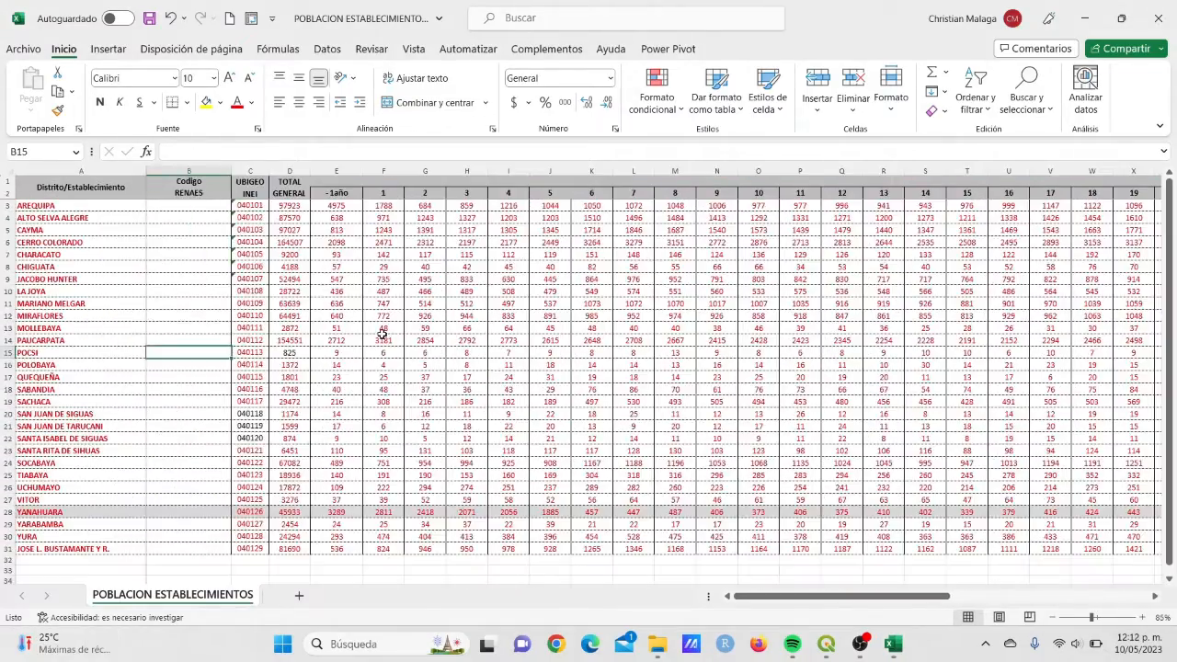
scroll(382, 333, up, 1)
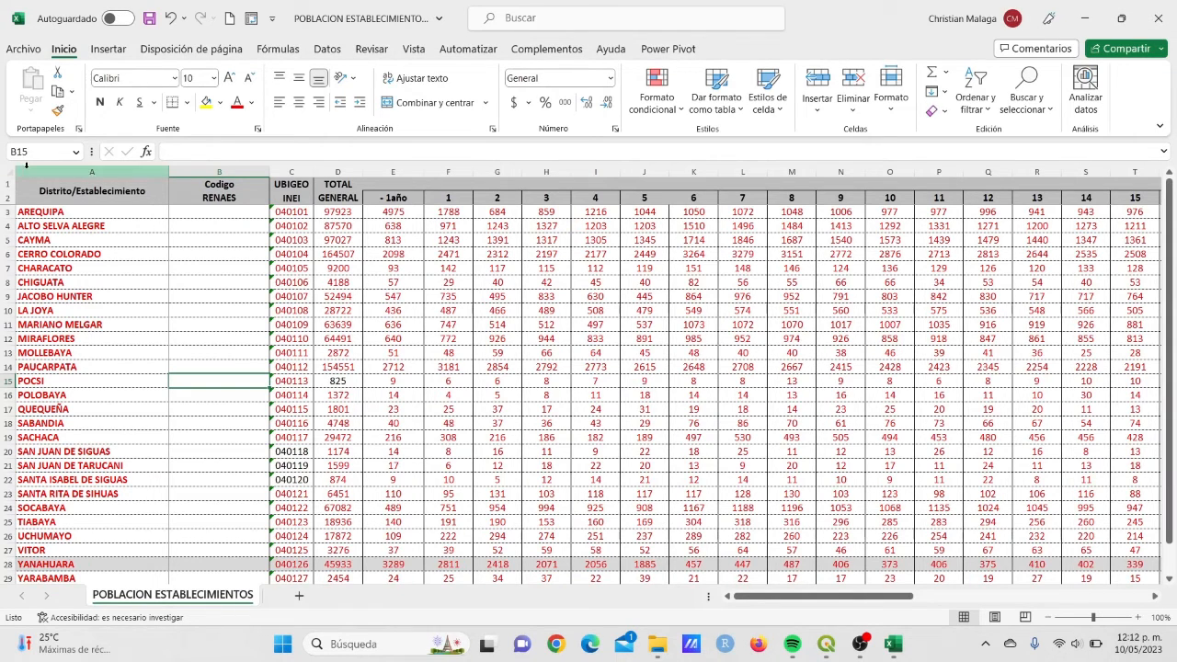
drag(101, 192, 221, 196)
click(65, 210)
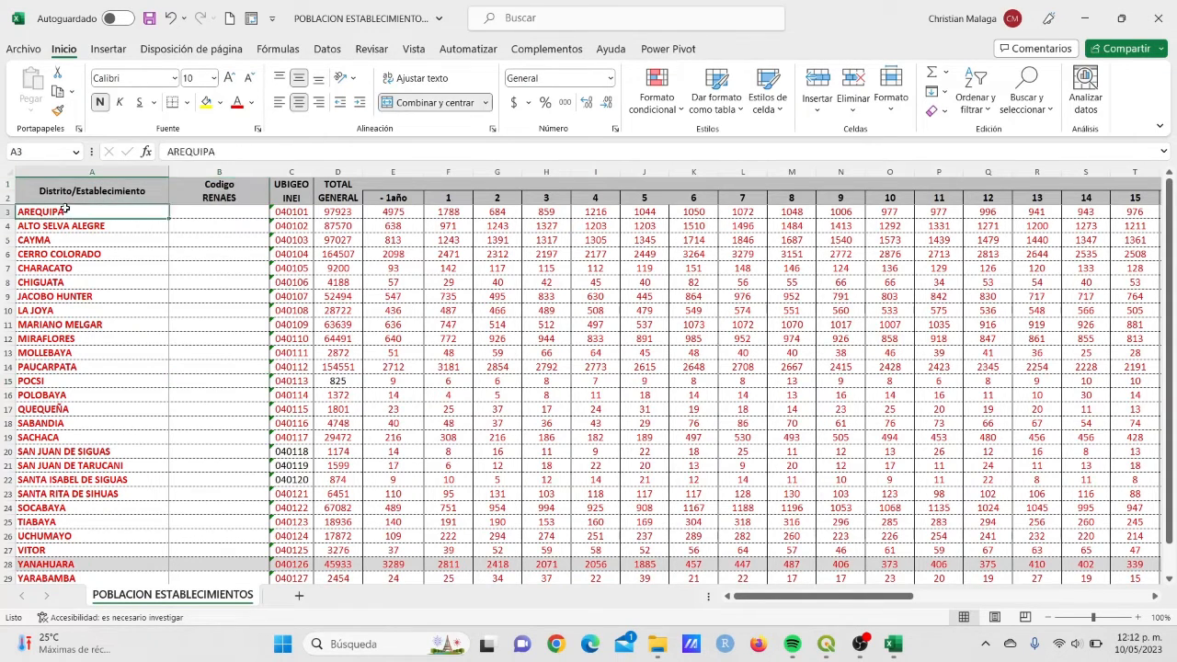
click(72, 182)
key(ctrl+shift+Right)
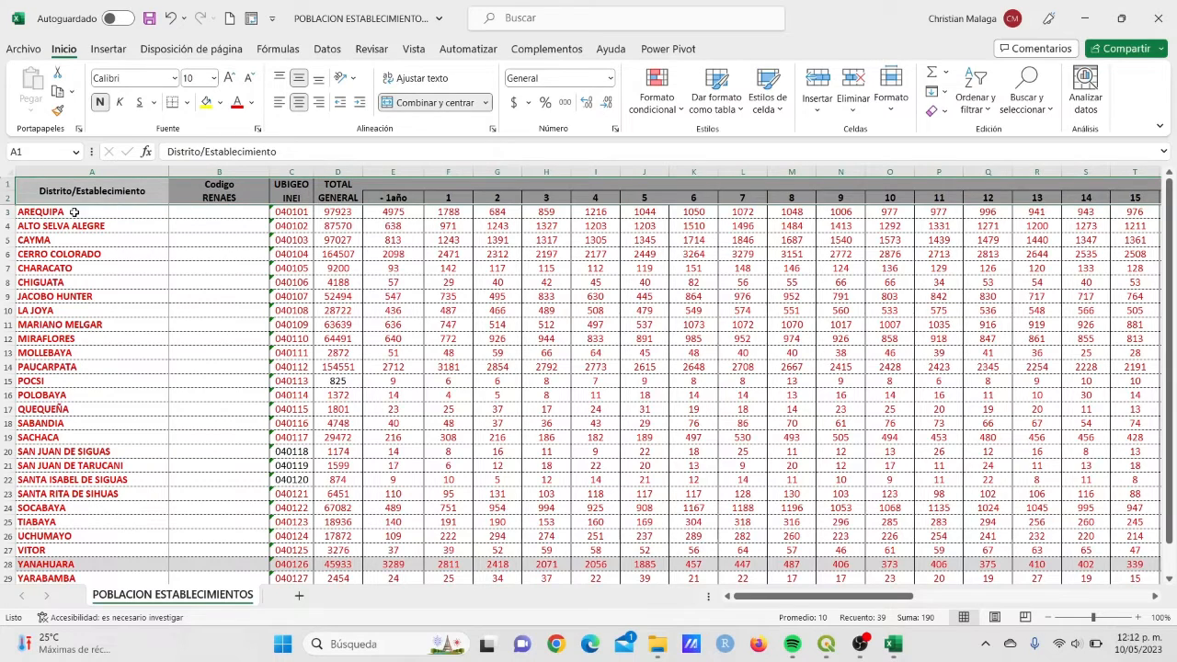
Select the district names from AREQUIPA to JOSE L. BUSTAMANTE Y R. to check the number of districts
drag(74, 213, 112, 565)
scroll(146, 498, down, 2)
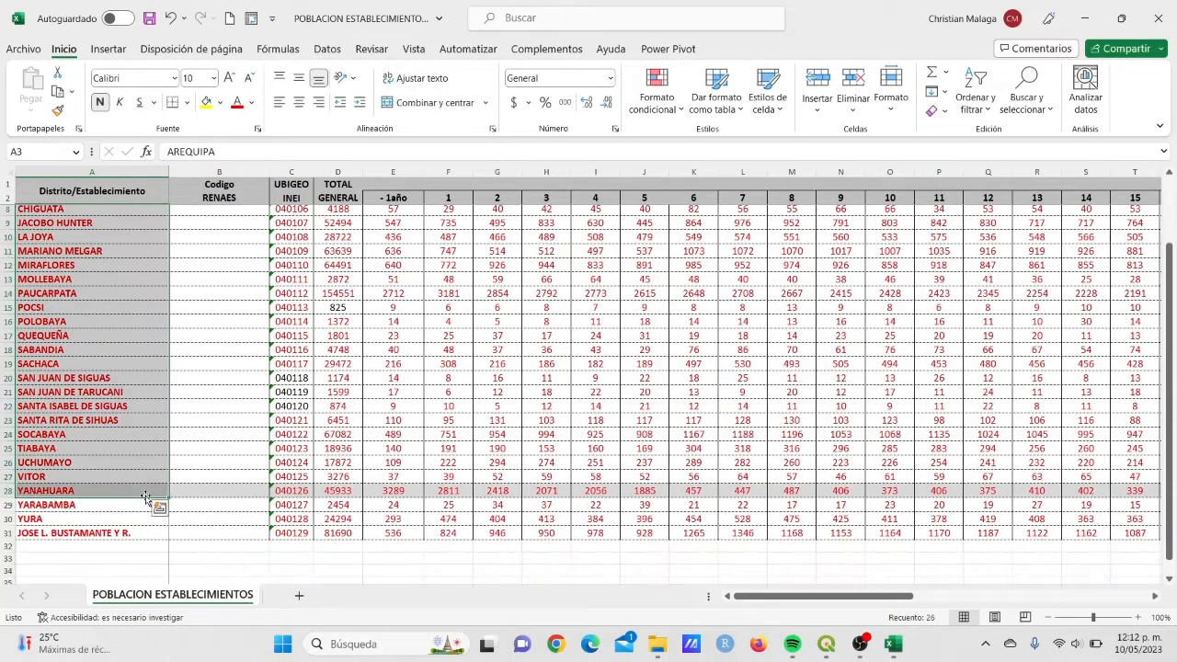
scroll(145, 498, up, 2)
drag(86, 218, 98, 560)
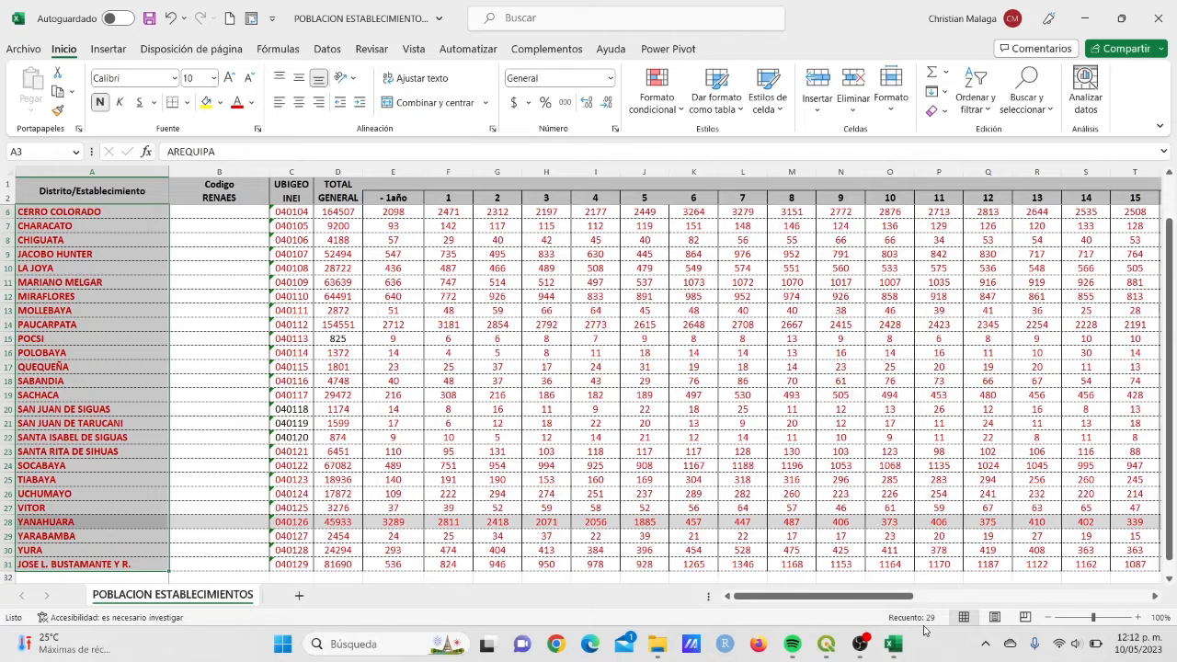
scroll(221, 329, up, 1)
click(114, 237)
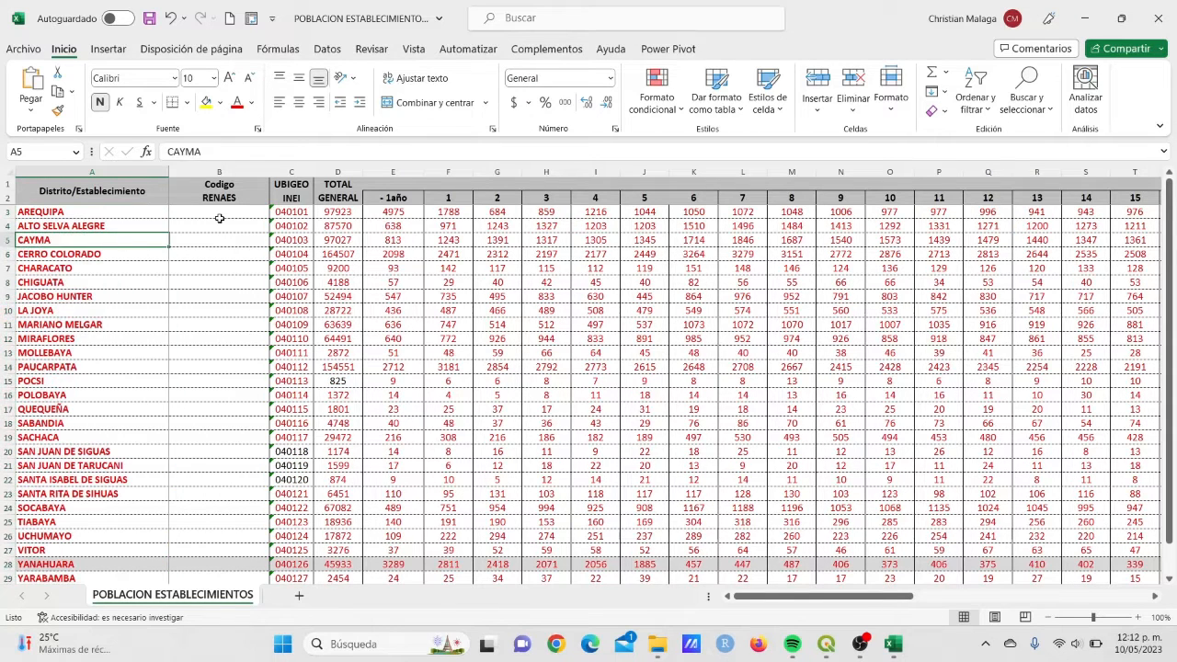
Select the UBIGEO INEI column and examine the district codes that identify each row
click(67, 209)
drag(283, 186, 290, 578)
scroll(291, 432, down, 3)
scroll(291, 432, up, 3)
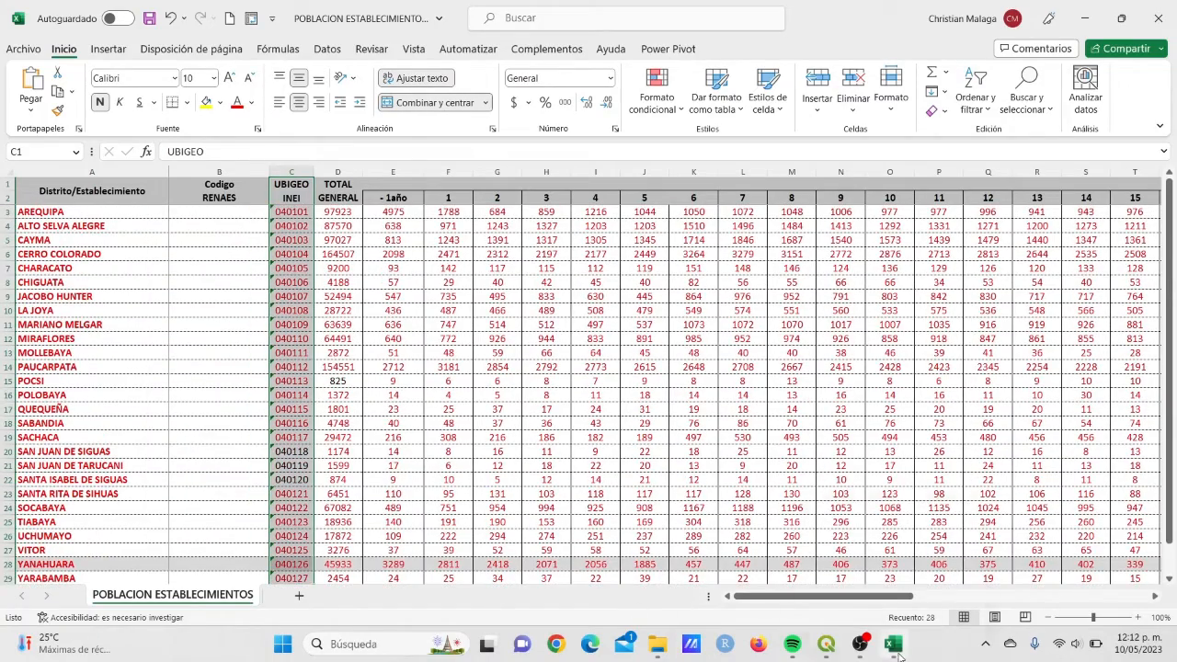
Switch to the QGIS project and add POBLACION ESTABLECIMIENTOS_v2.xlsx from the sig 2023 folder as a table layer
mouse_move(834, 653)
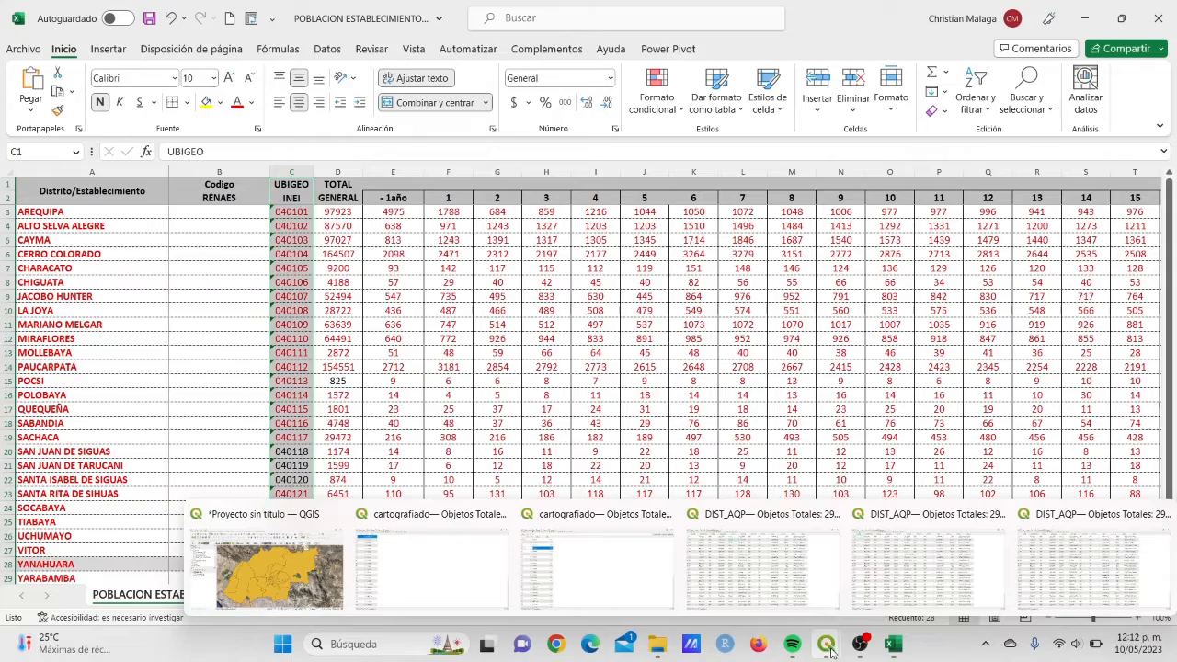
click(254, 572)
click(17, 70)
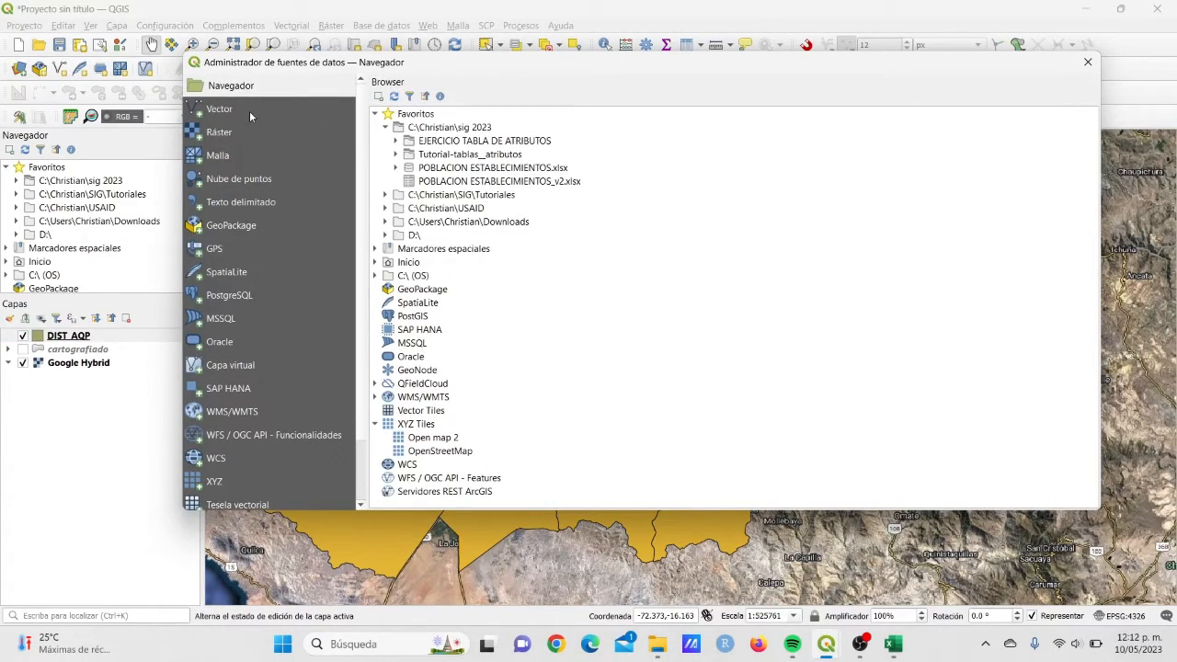
double_click(501, 182)
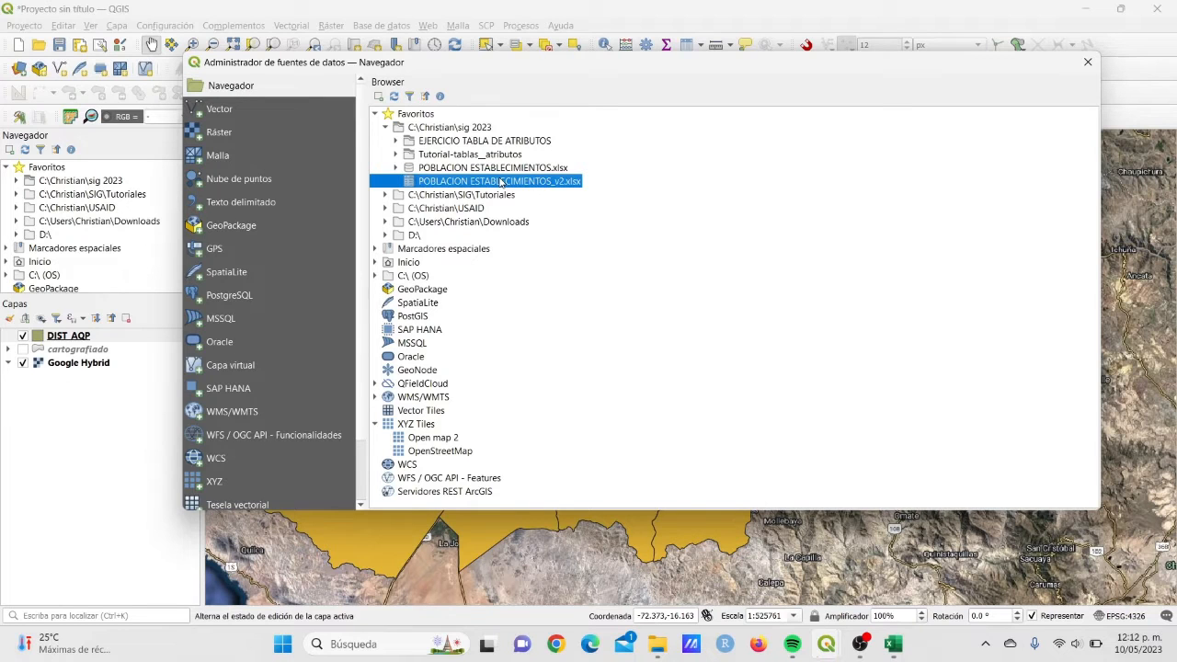
click(1087, 61)
Open the POBLACION ESTABLECIMIENTOS attribute table and examine its field names, header rows and district records
right_click(158, 341)
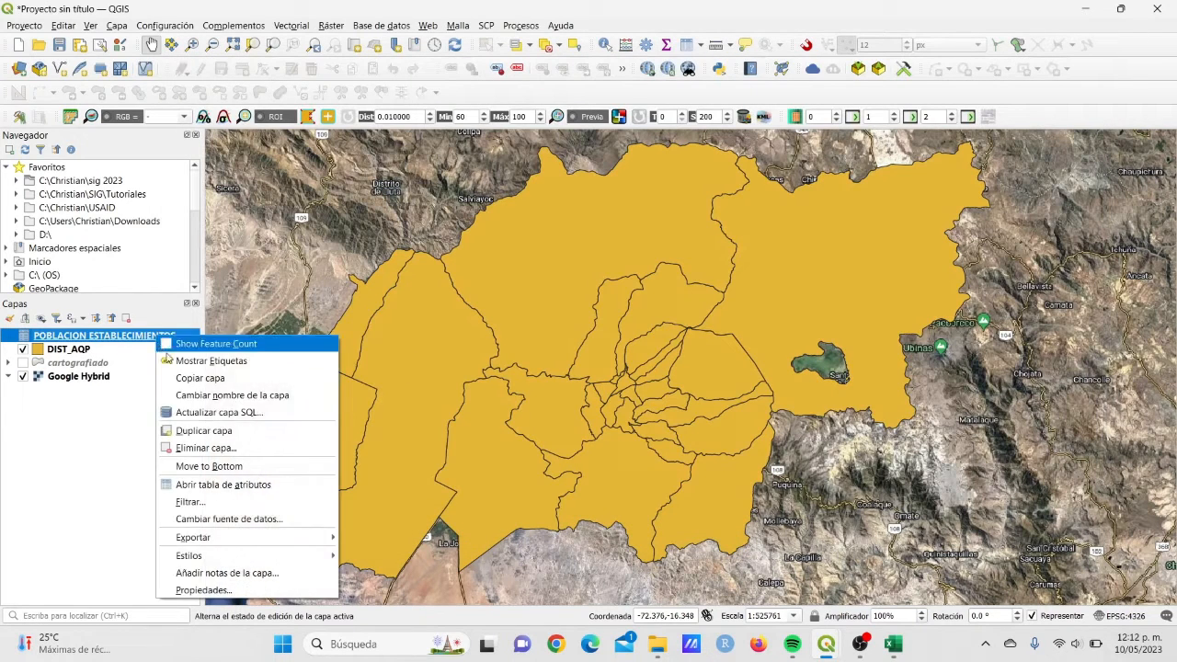
click(262, 483)
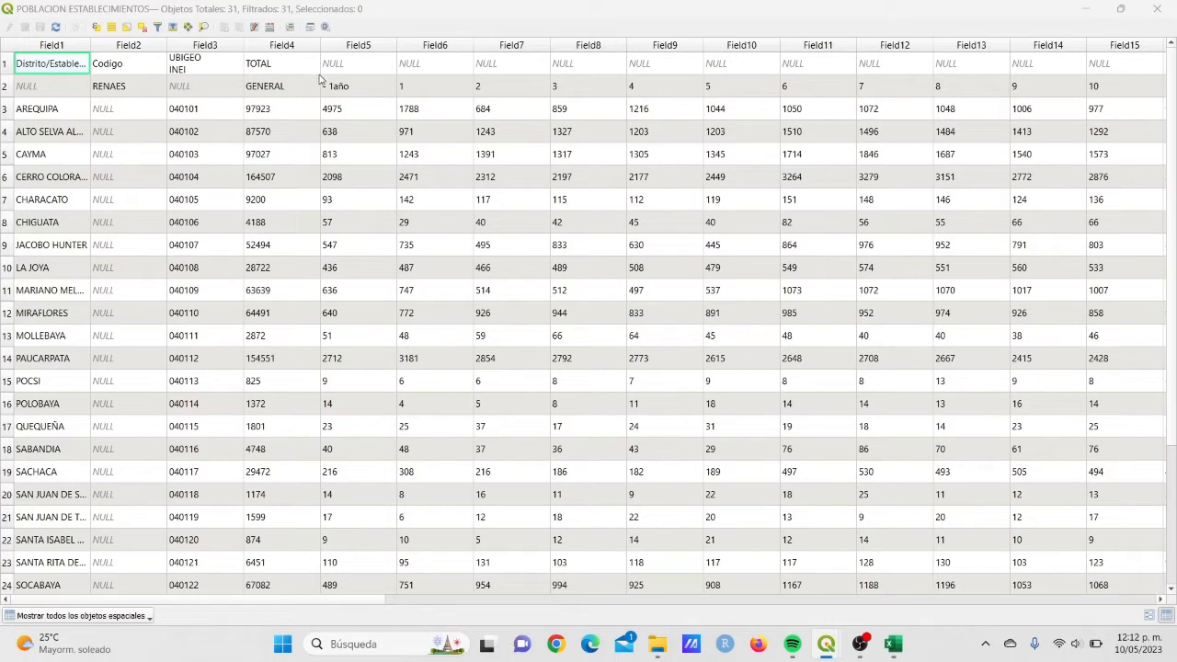
scroll(551, 225, down, 3)
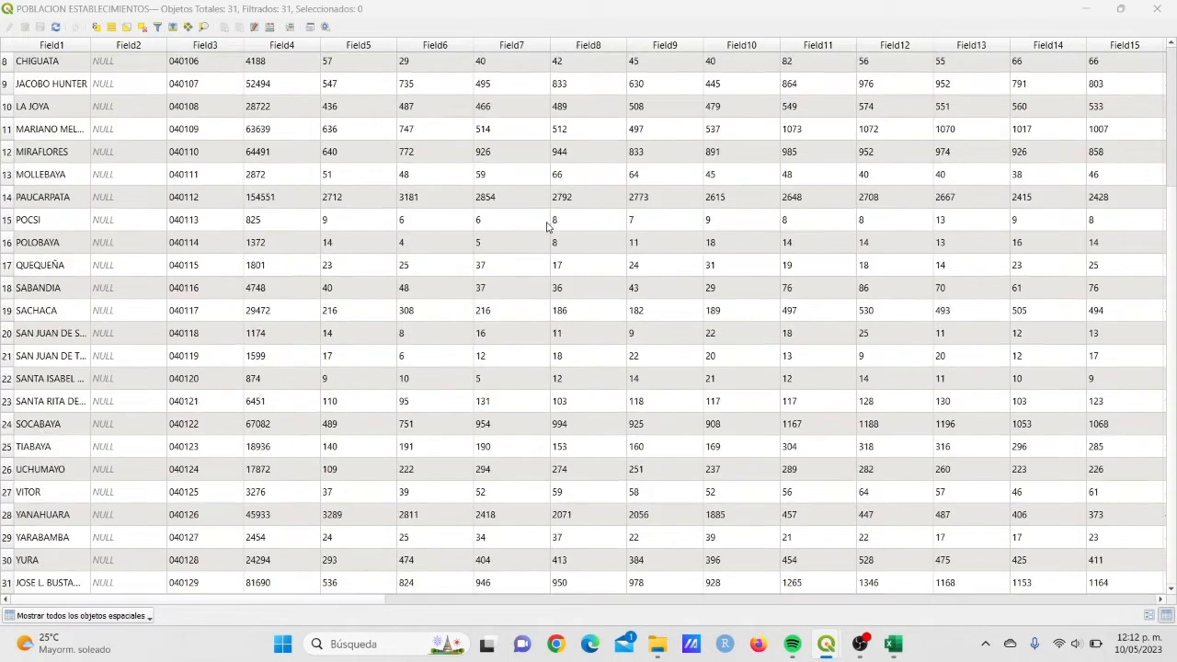
scroll(513, 250, up, 3)
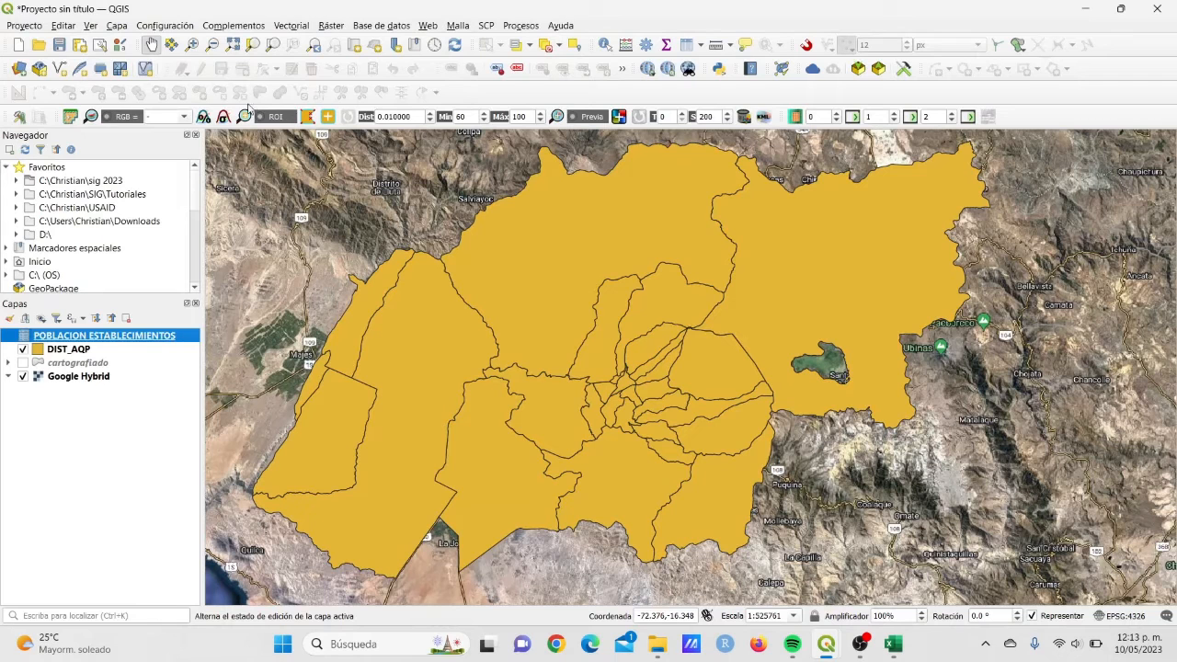
Close the open attribute table windows of cartografiado, DIST_AQP and POBLACION ESTABLECIMIENTOS, keeping the main project window
click(827, 644)
mouse_move(818, 651)
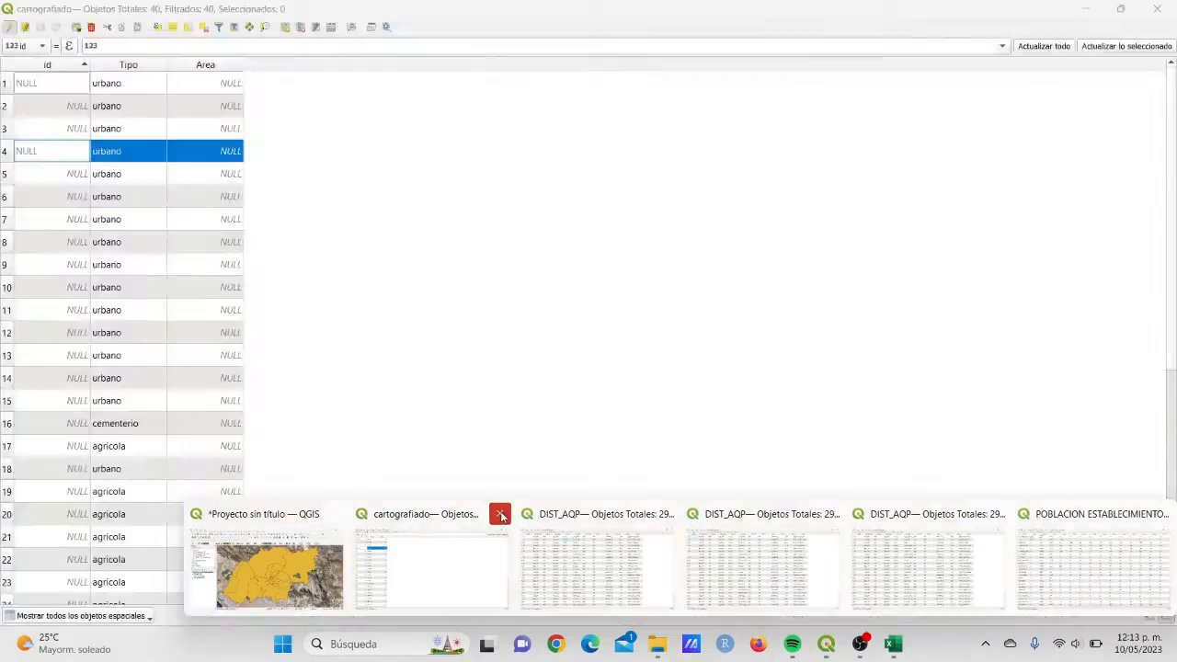
click(499, 513)
click(662, 513)
click(810, 514)
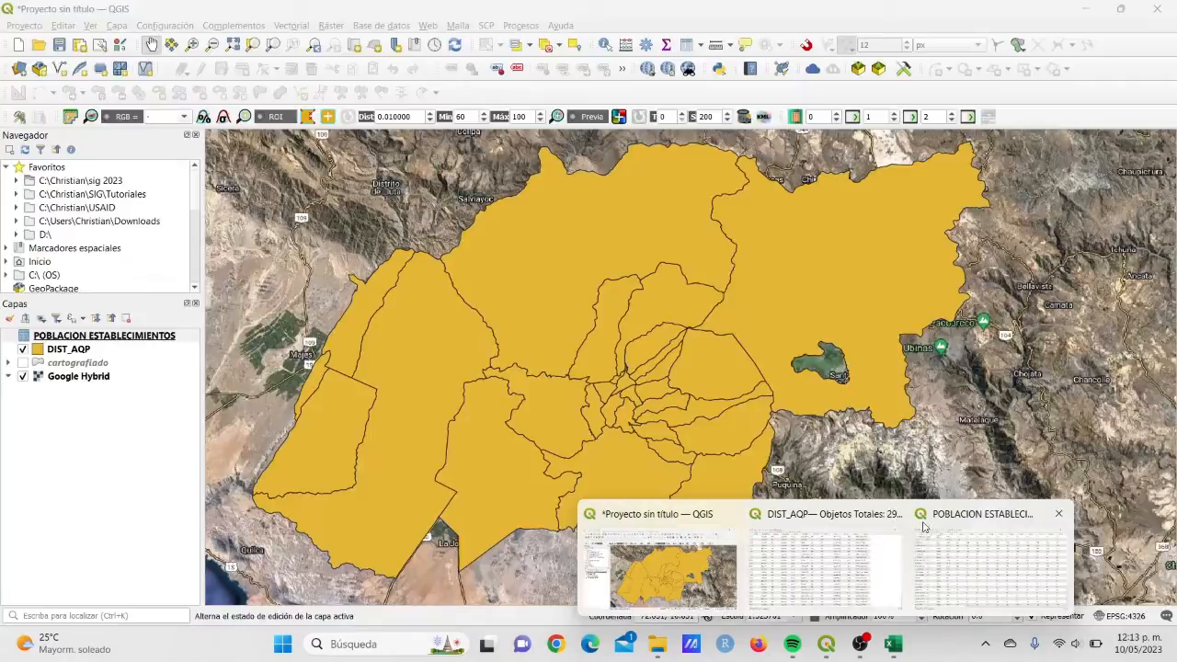
click(898, 514)
click(974, 515)
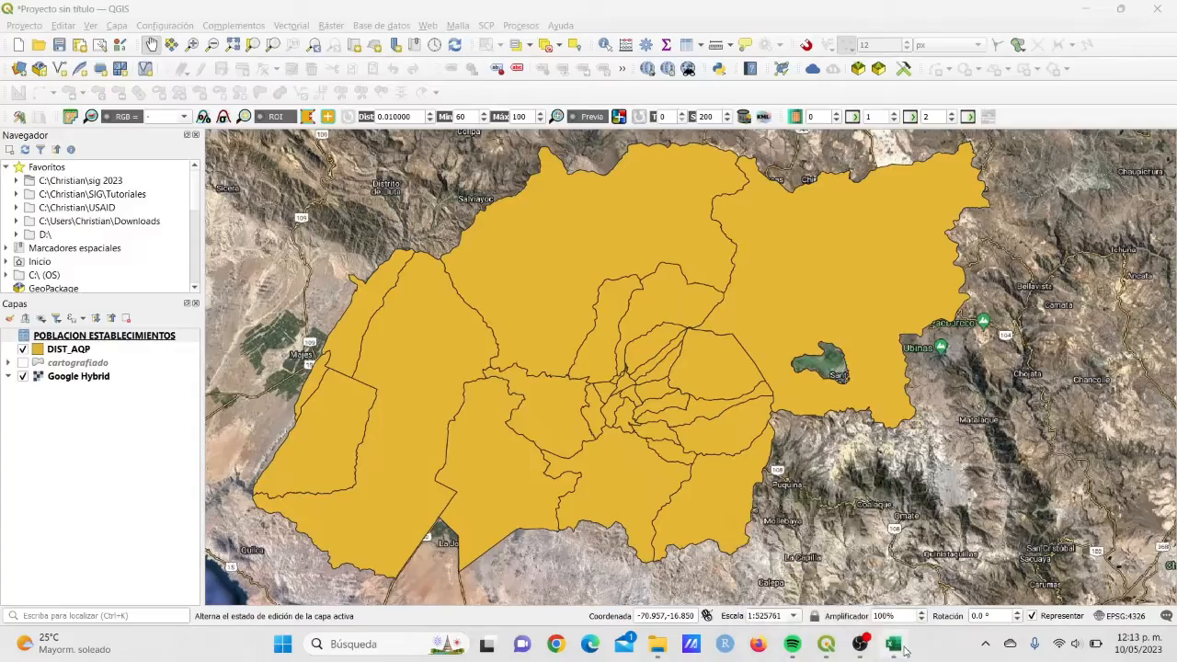
Switch to Excel and save the workbook as POBLACION ESTABLECIMIENTOS_v2 in CSV (delimitado por comas) format in the sig 2023 folder
click(893, 644)
click(381, 297)
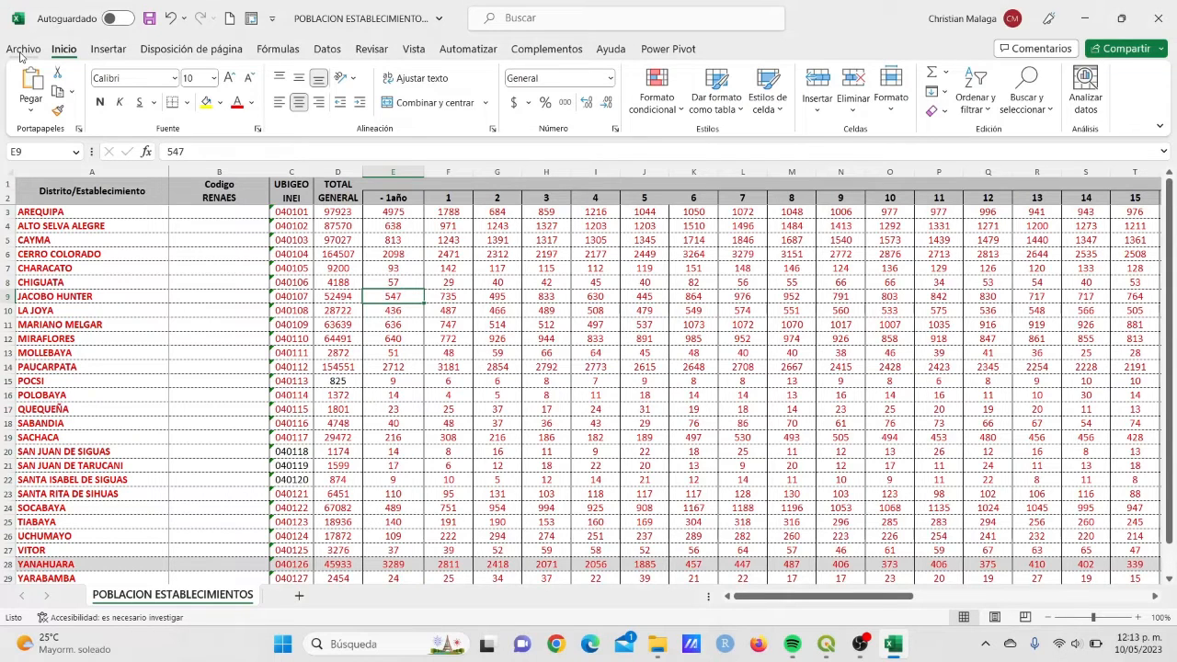
click(20, 50)
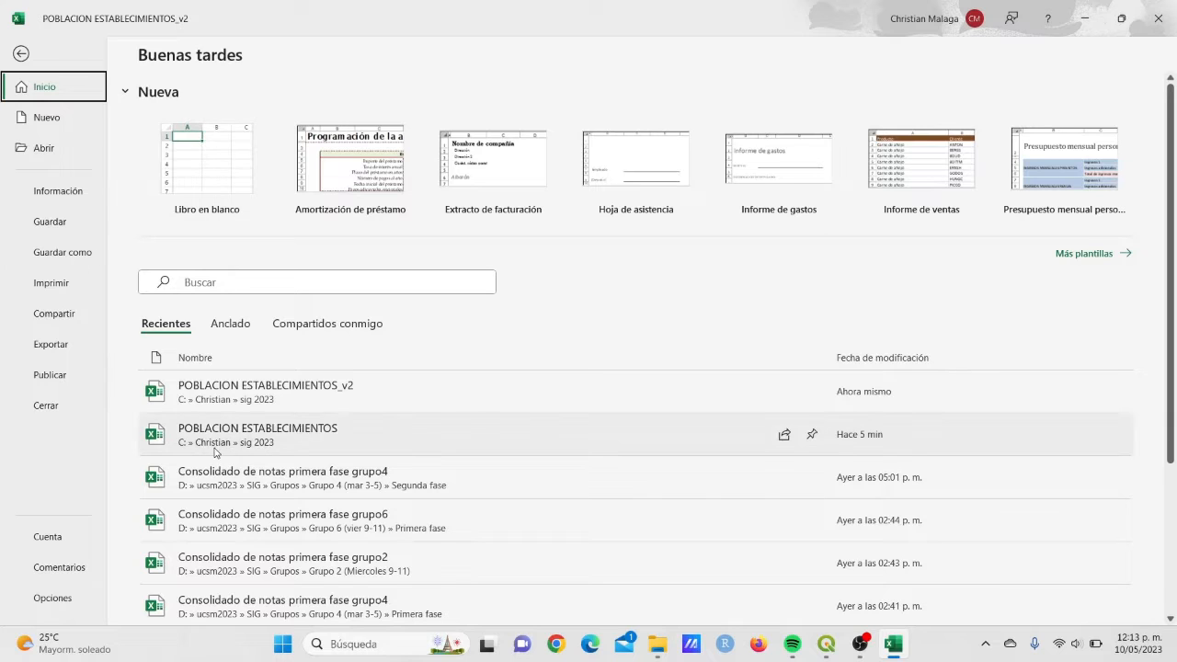
click(58, 258)
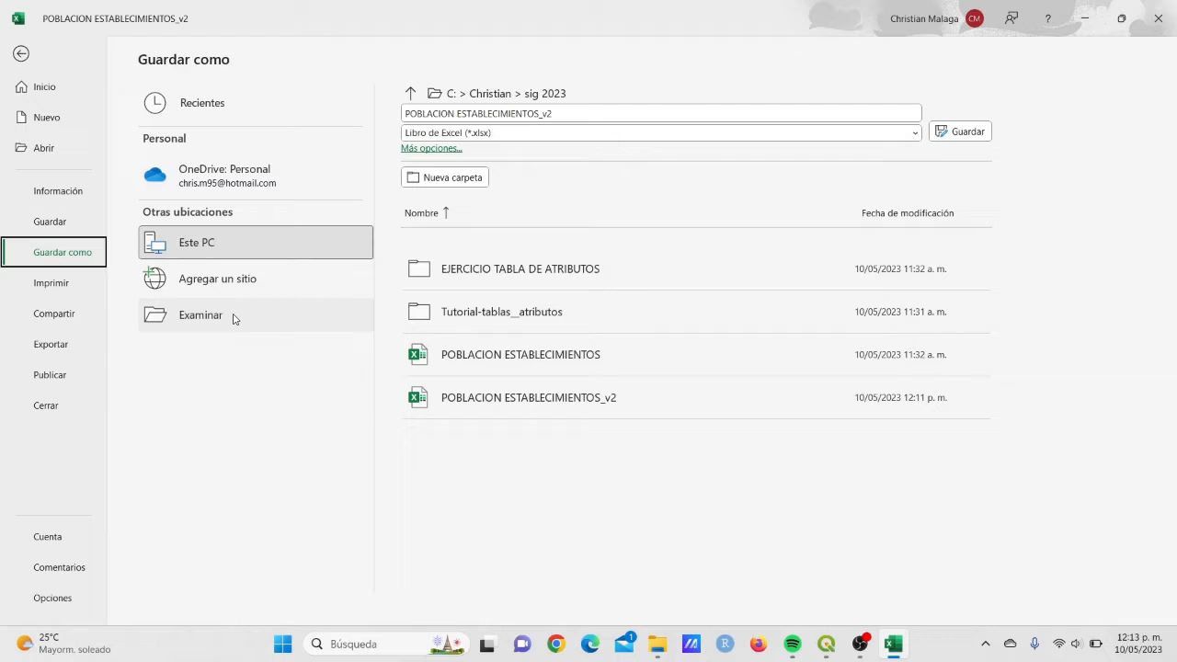
click(201, 314)
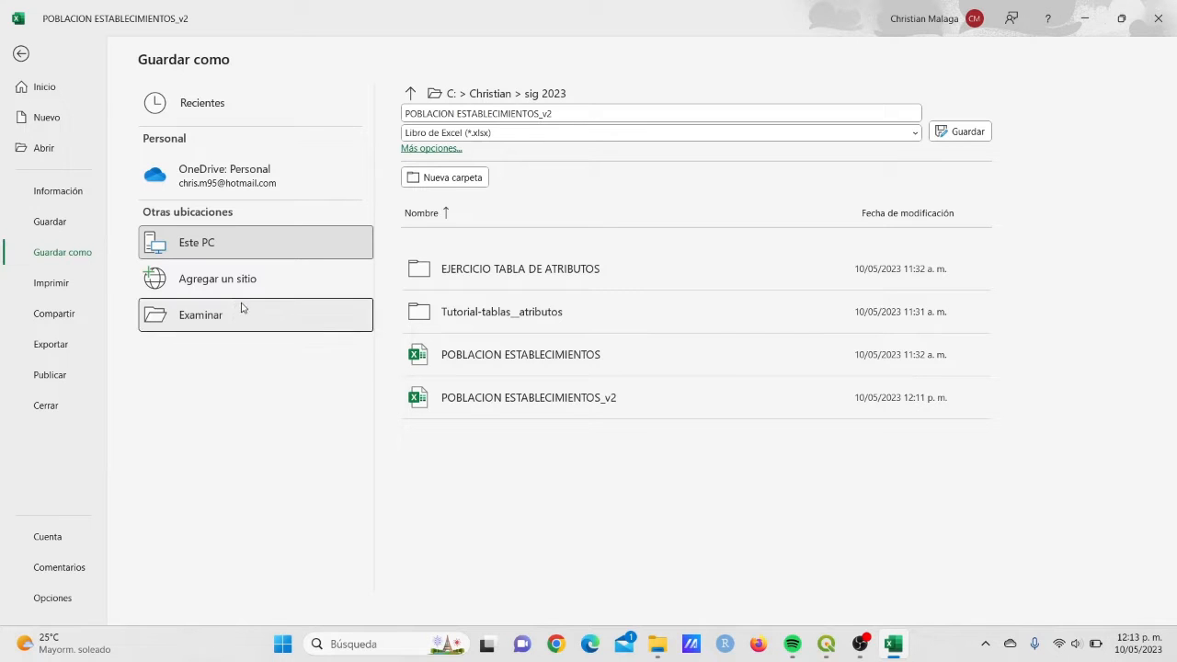
click(213, 278)
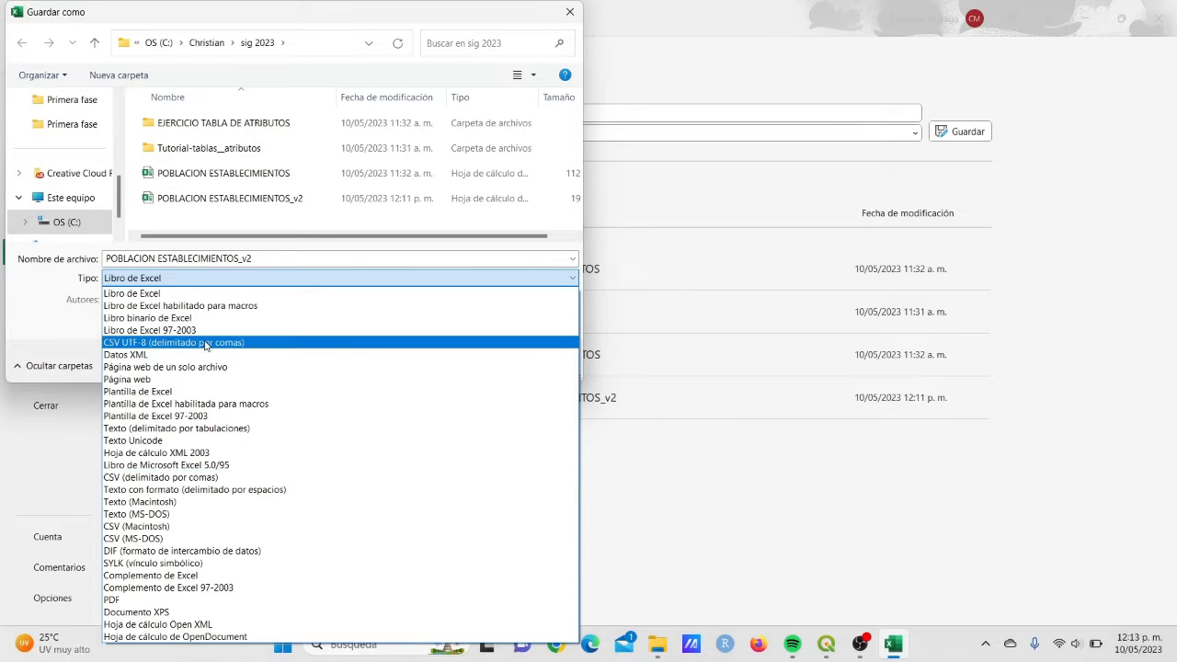
click(146, 479)
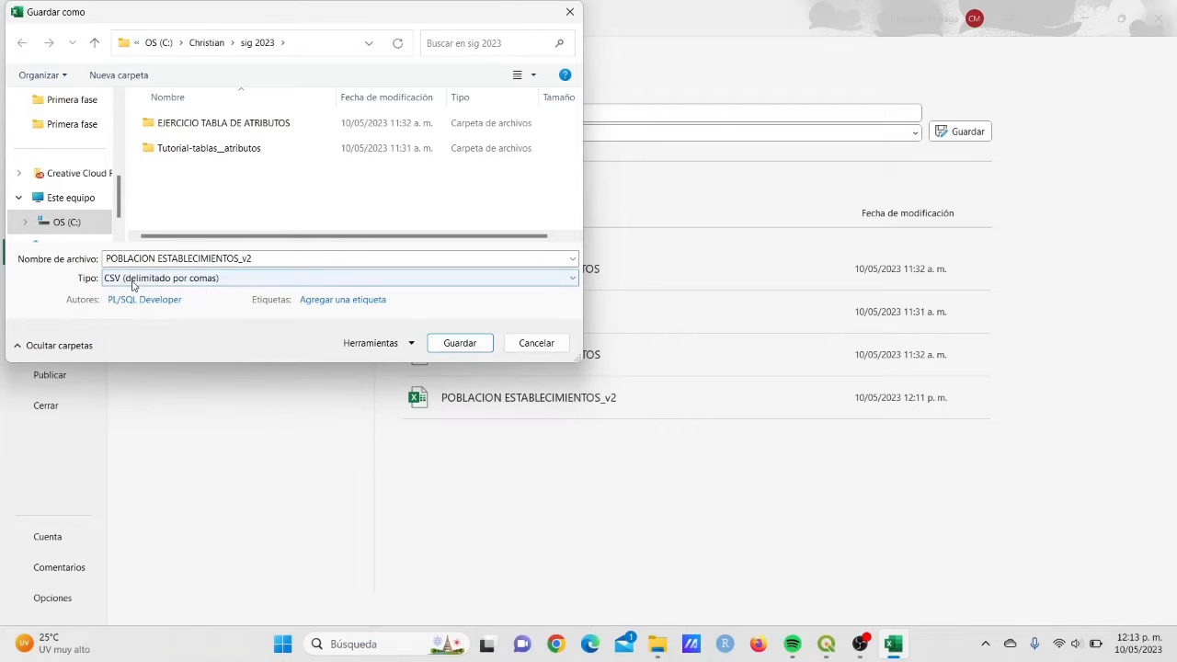
click(459, 342)
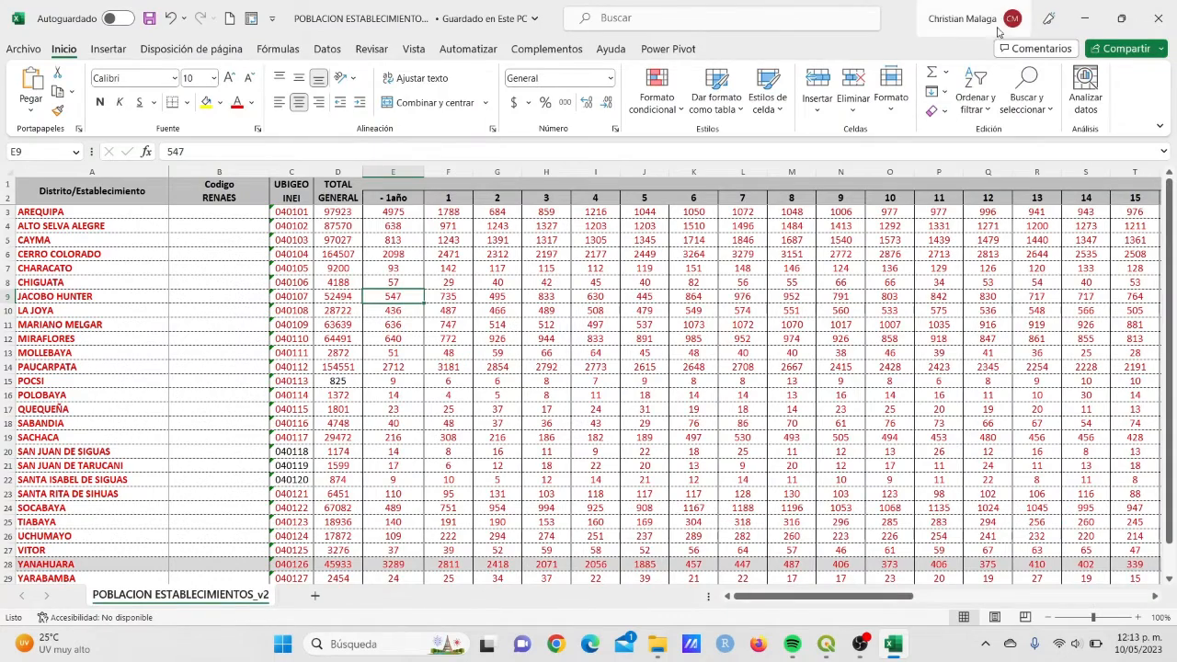
Switch to QGIS and set POBLACION ESTABLECIMIENTOS_v2.csv from the sig 2023 folder as the source of a delimited text layer
click(1085, 18)
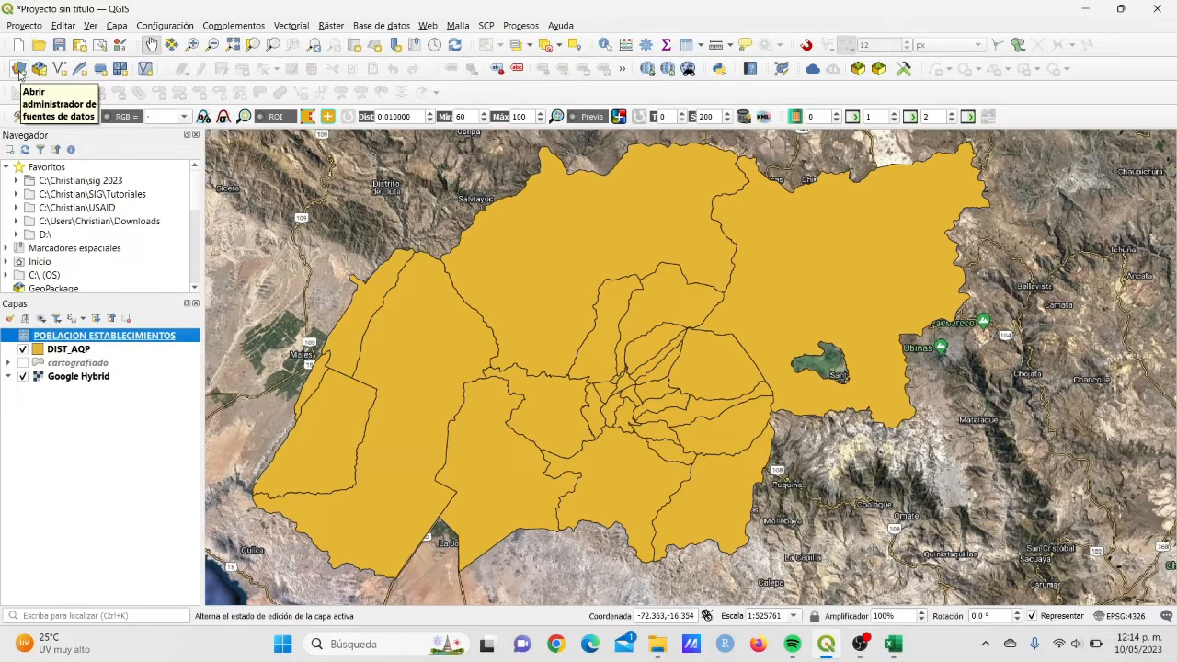
click(19, 70)
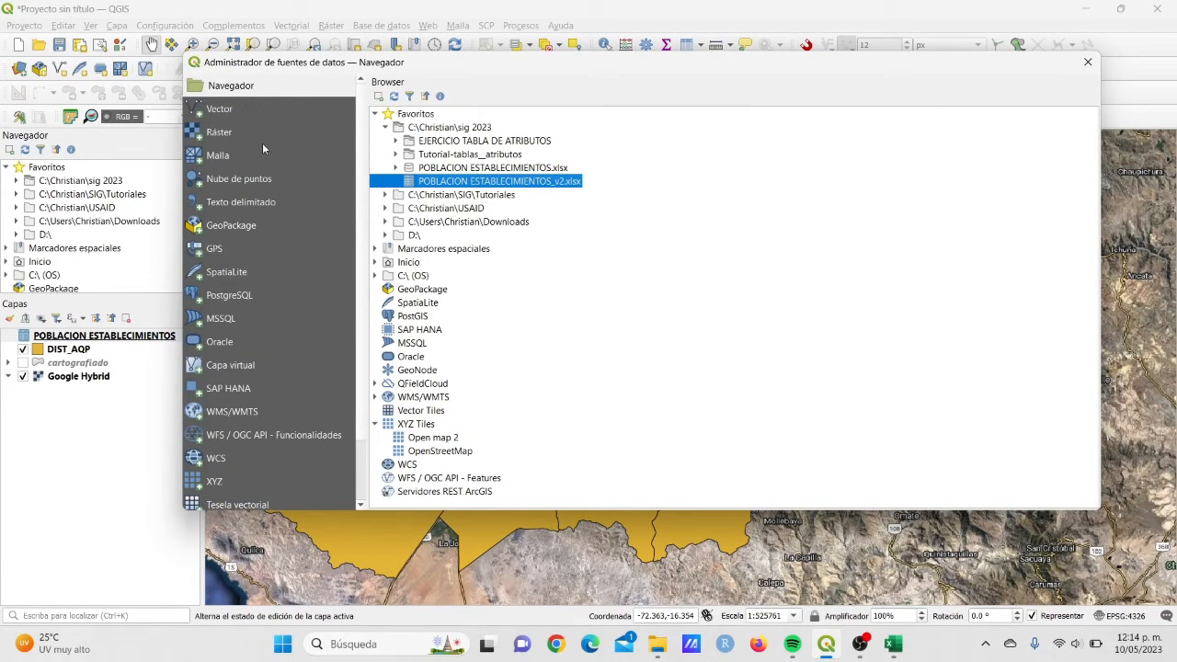
click(239, 201)
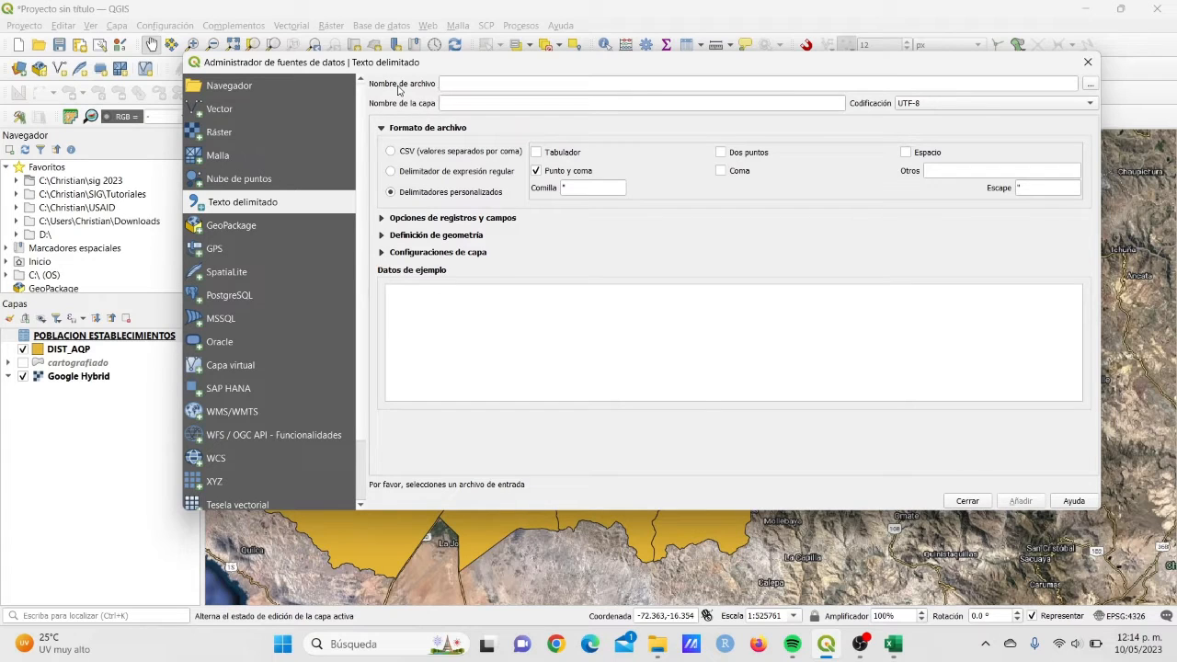
click(1090, 84)
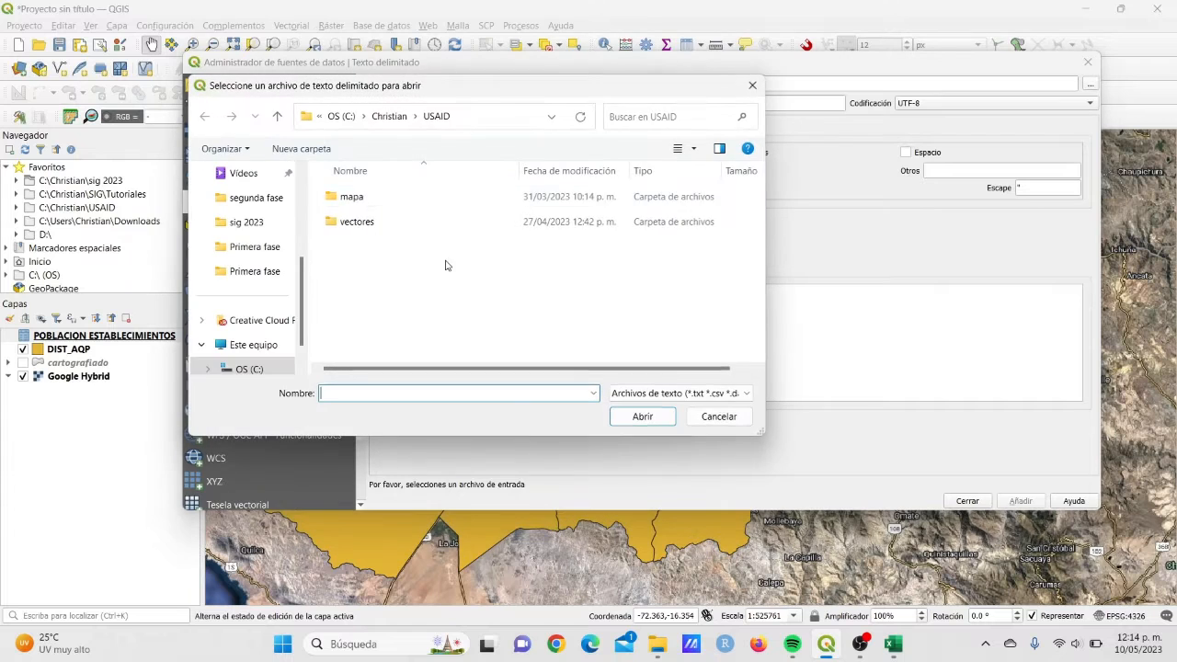
scroll(246, 354, down, 1)
click(246, 350)
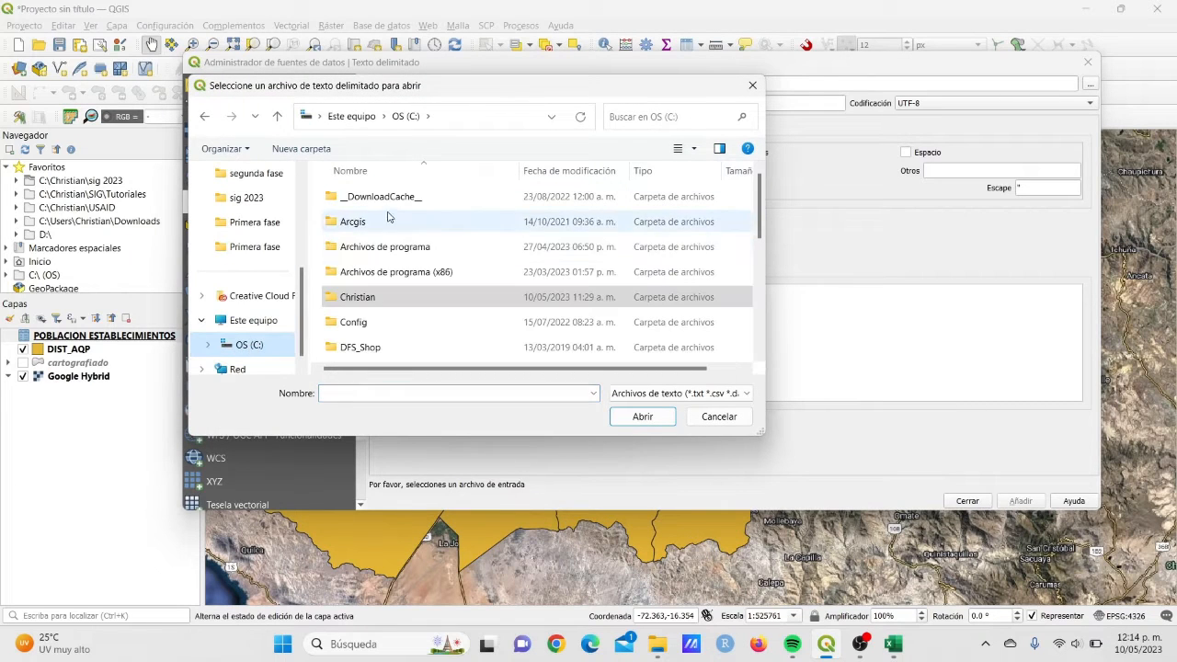
double_click(361, 299)
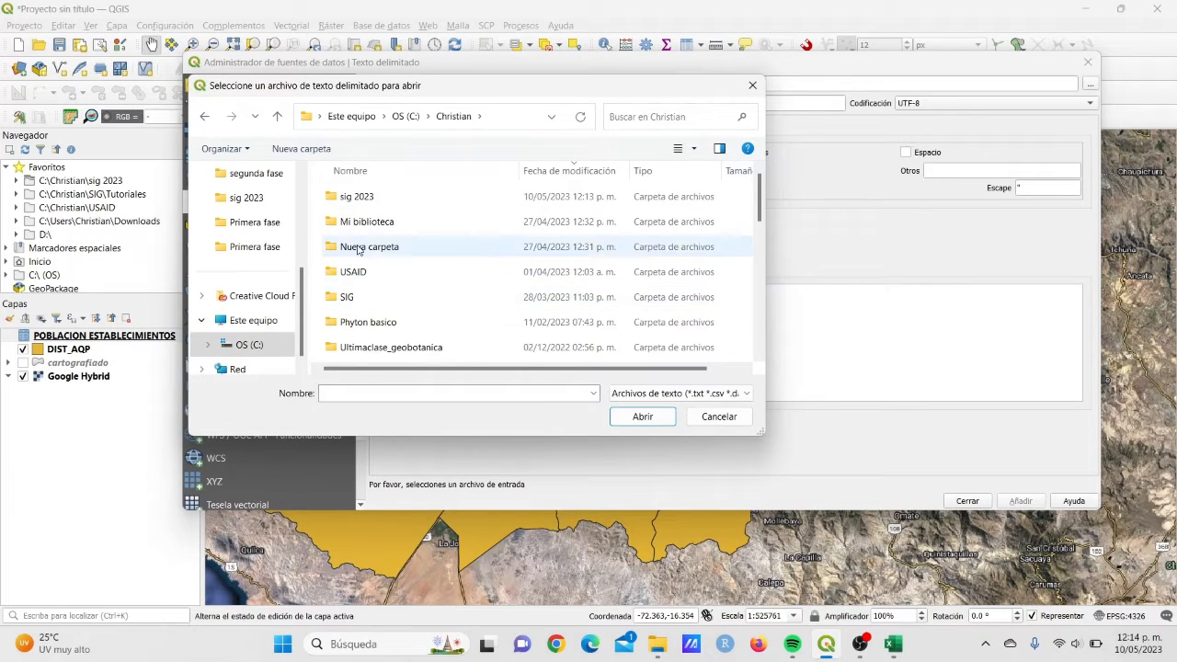
double_click(414, 197)
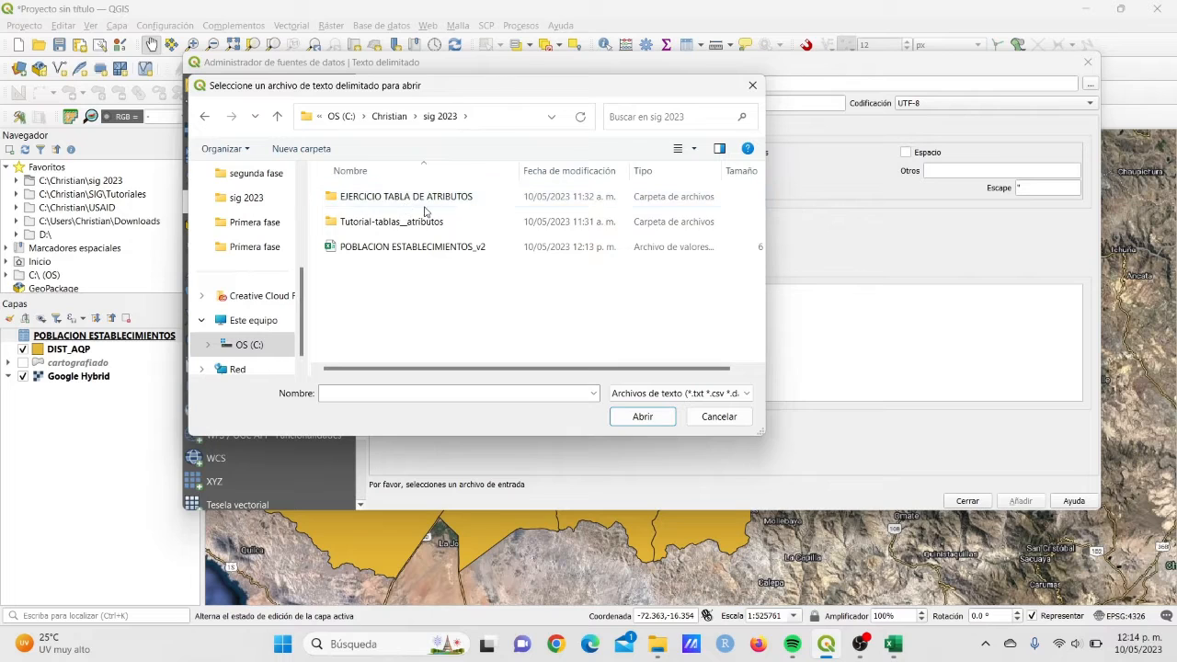
click(509, 254)
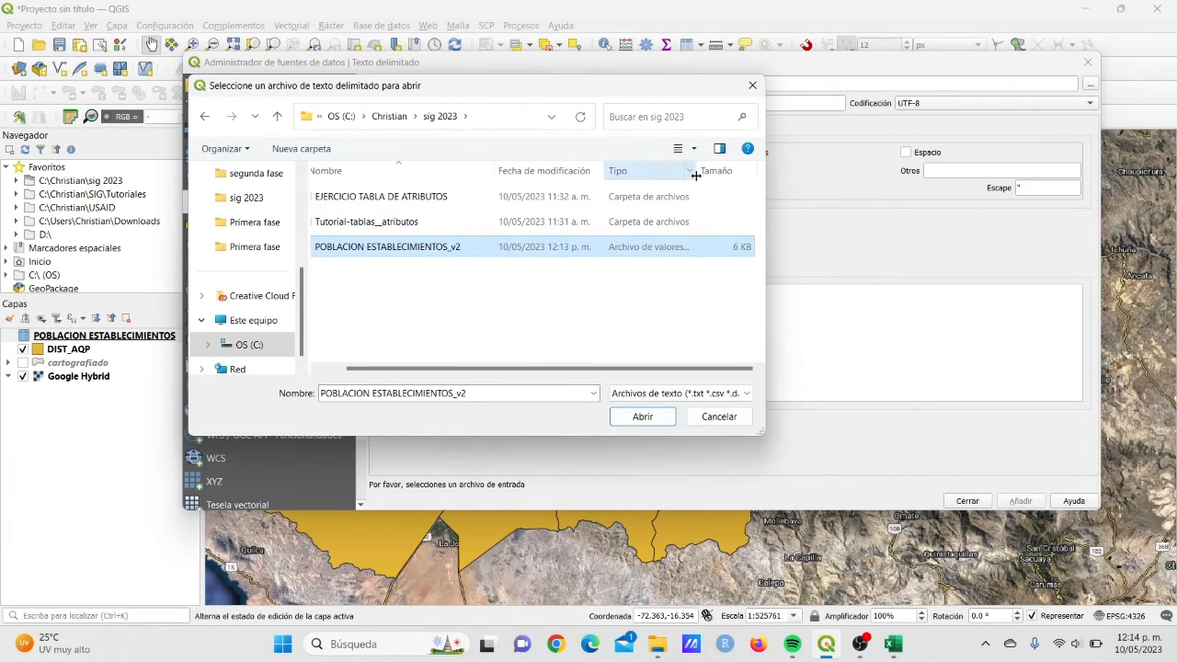
drag(696, 171, 738, 173)
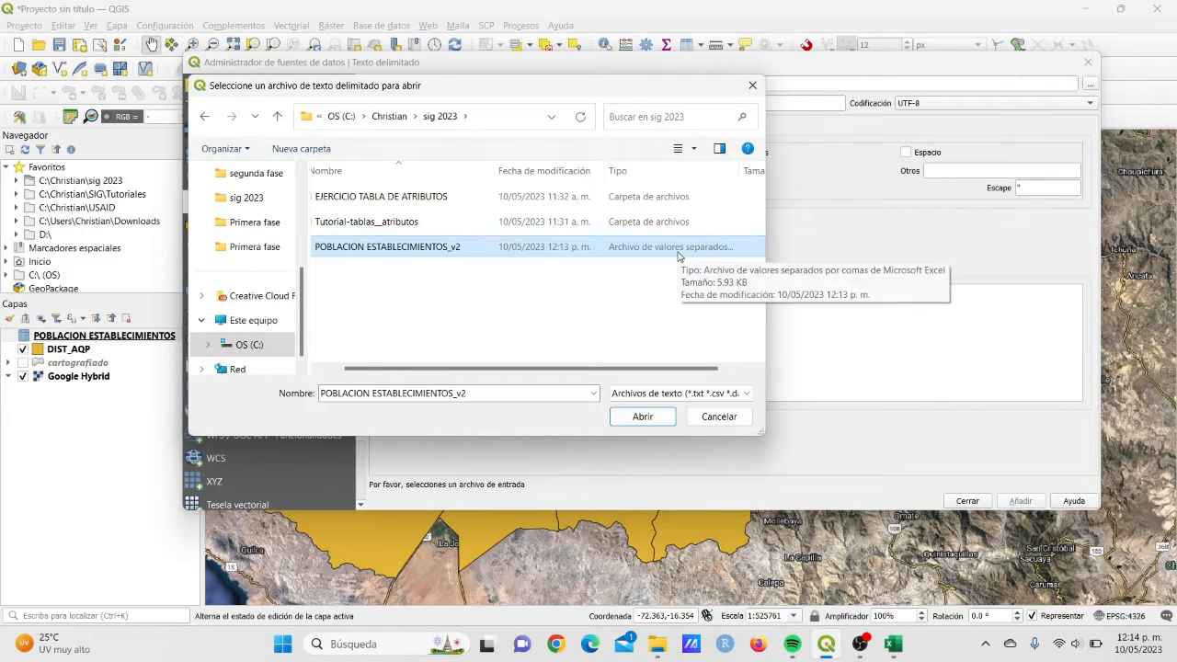
drag(507, 368, 429, 372)
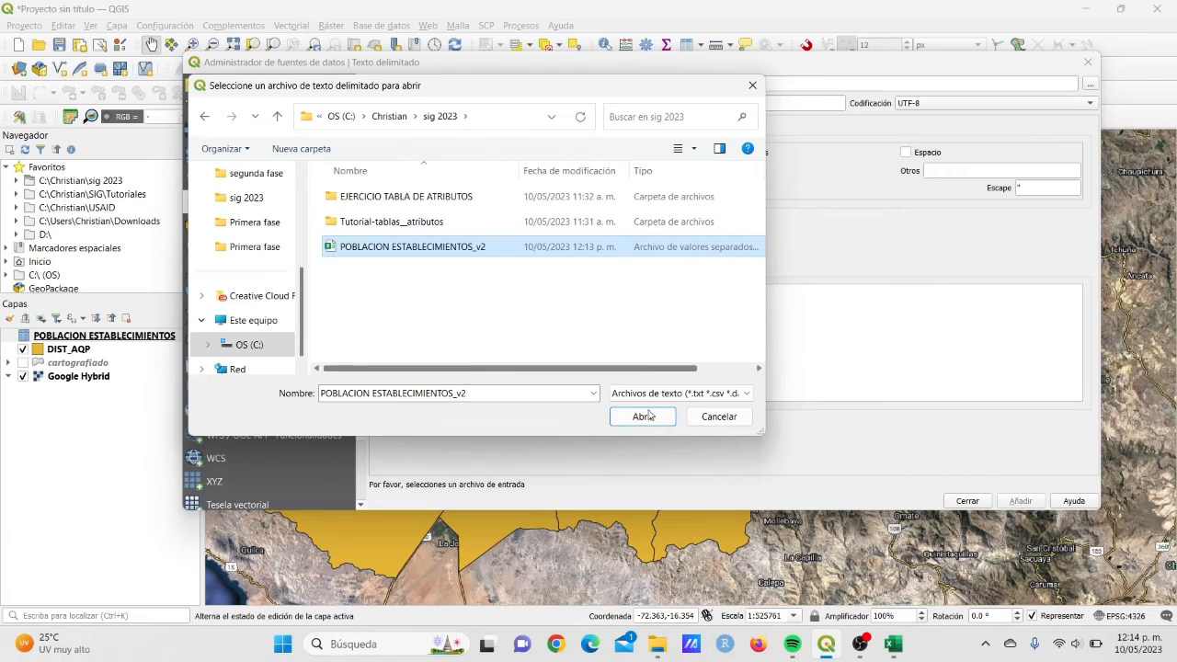
click(649, 416)
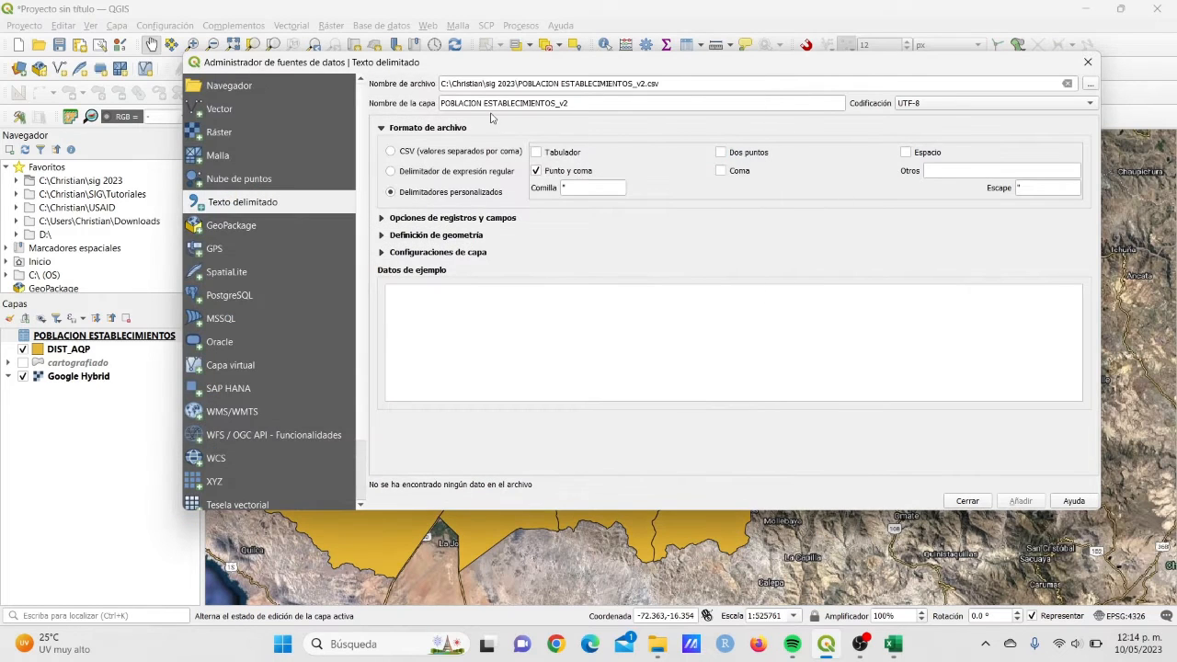
Preview the file as comma-separated CSV and with custom delimiters: tab, semicolon, colon and comma
click(399, 153)
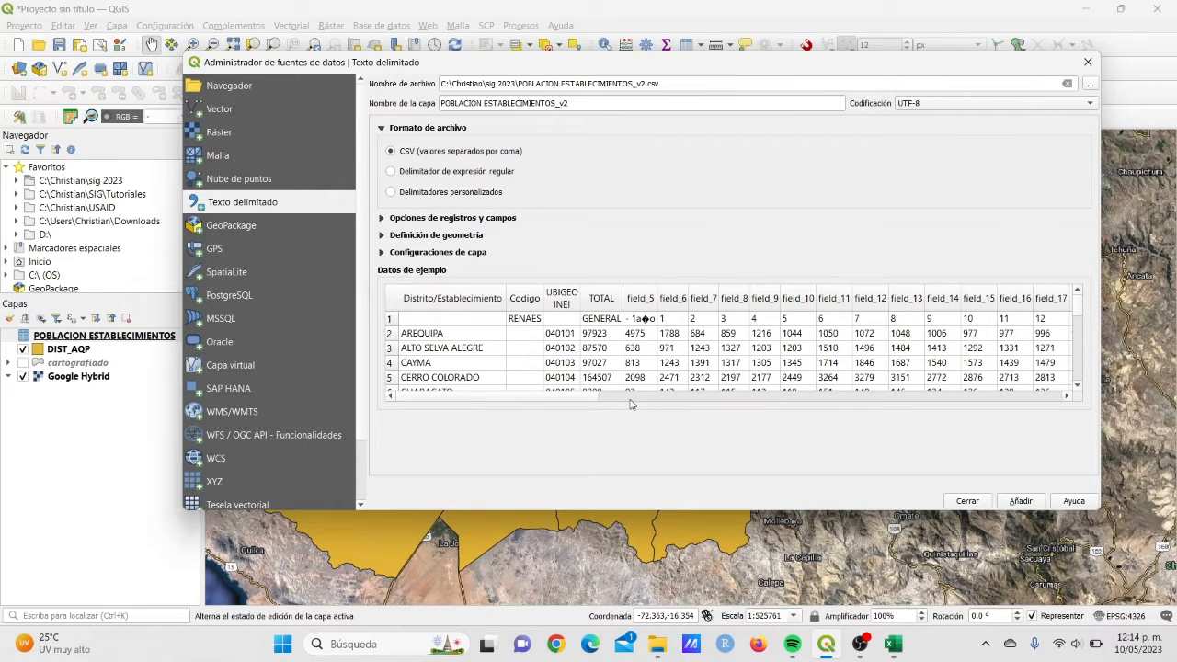
drag(553, 393, 504, 400)
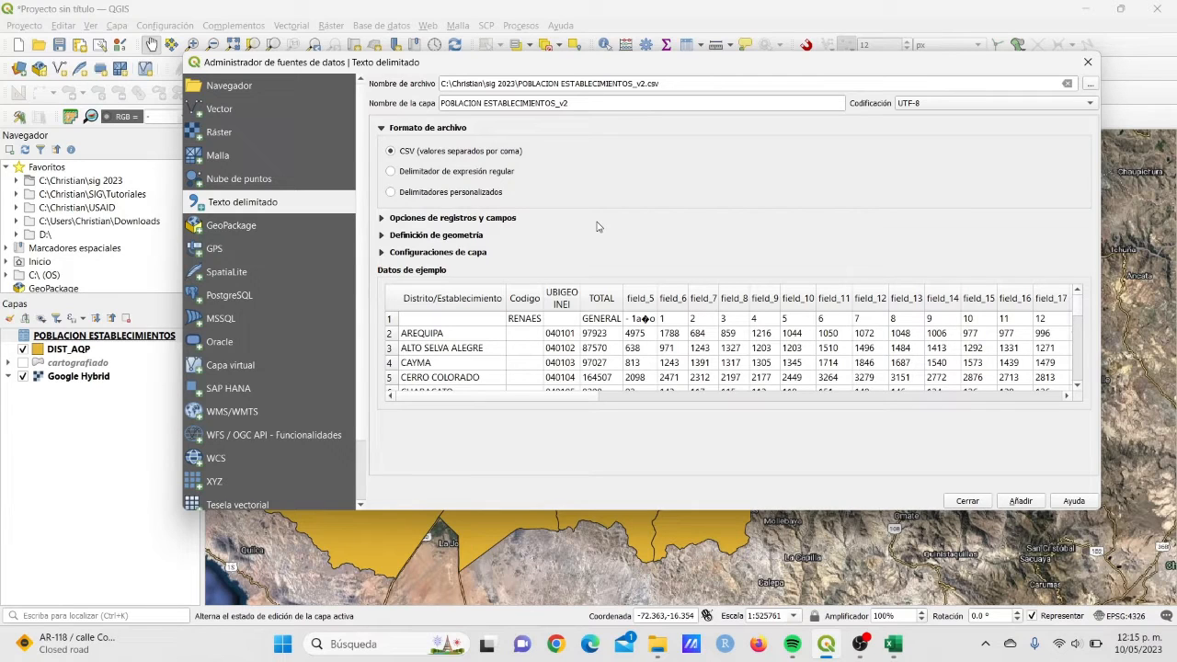
click(390, 192)
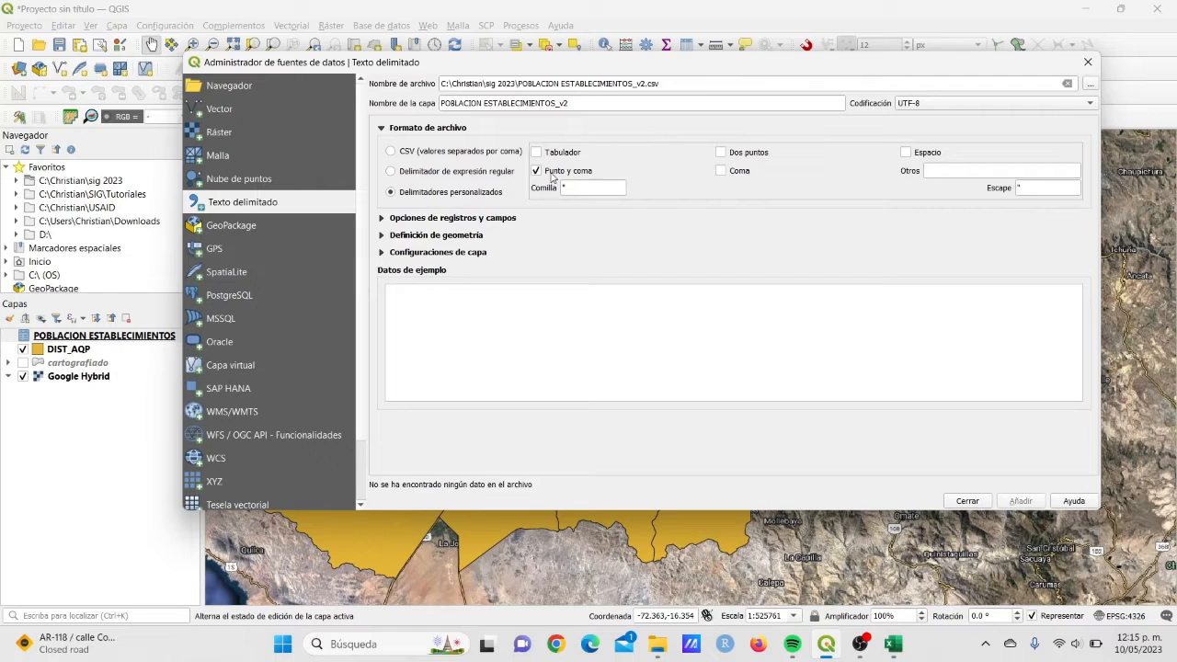
click(537, 153)
click(721, 152)
click(721, 171)
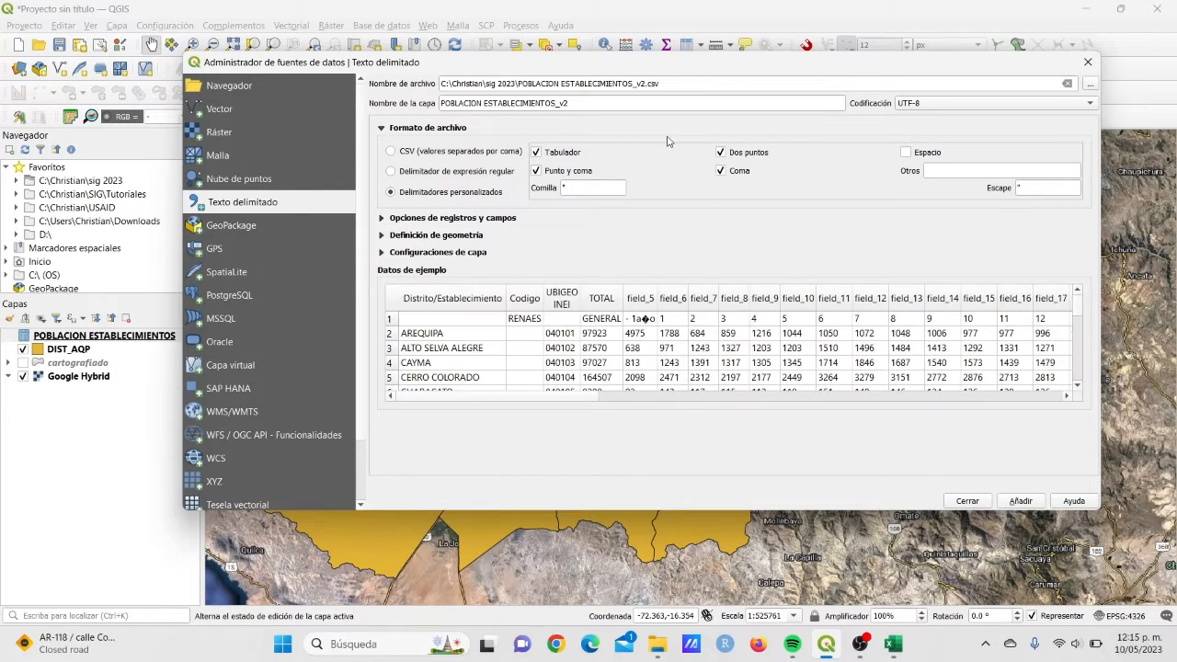
Test the space delimiter and turn it off, check the first sample row, and close the import without adding the layer
click(906, 154)
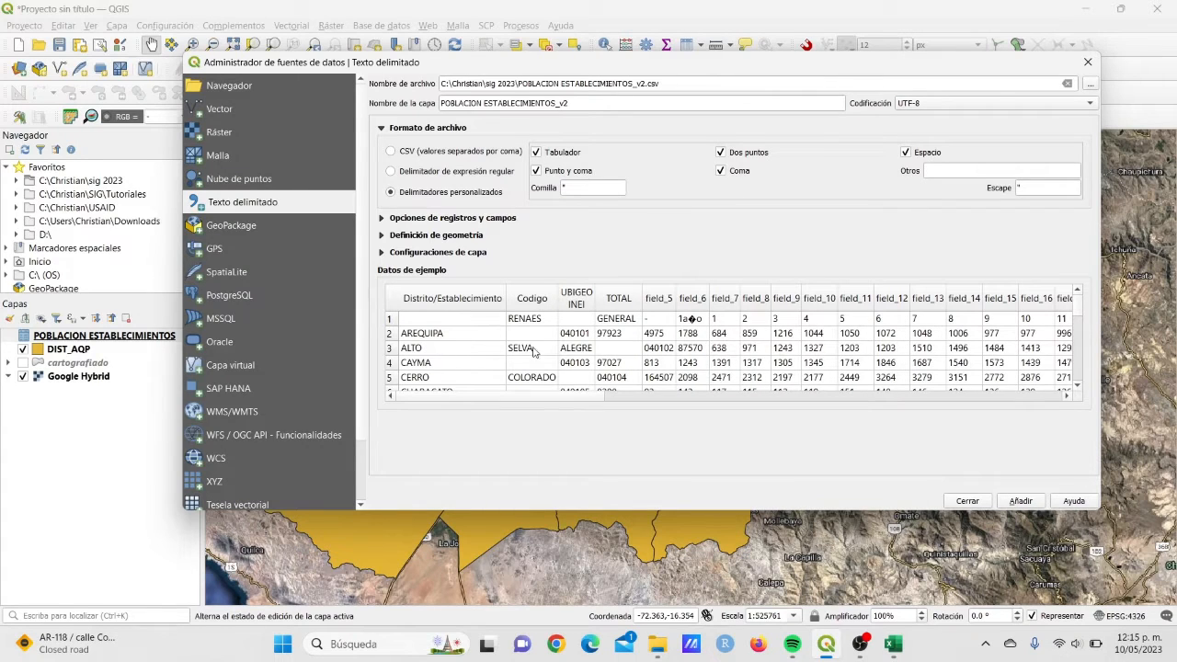
click(906, 154)
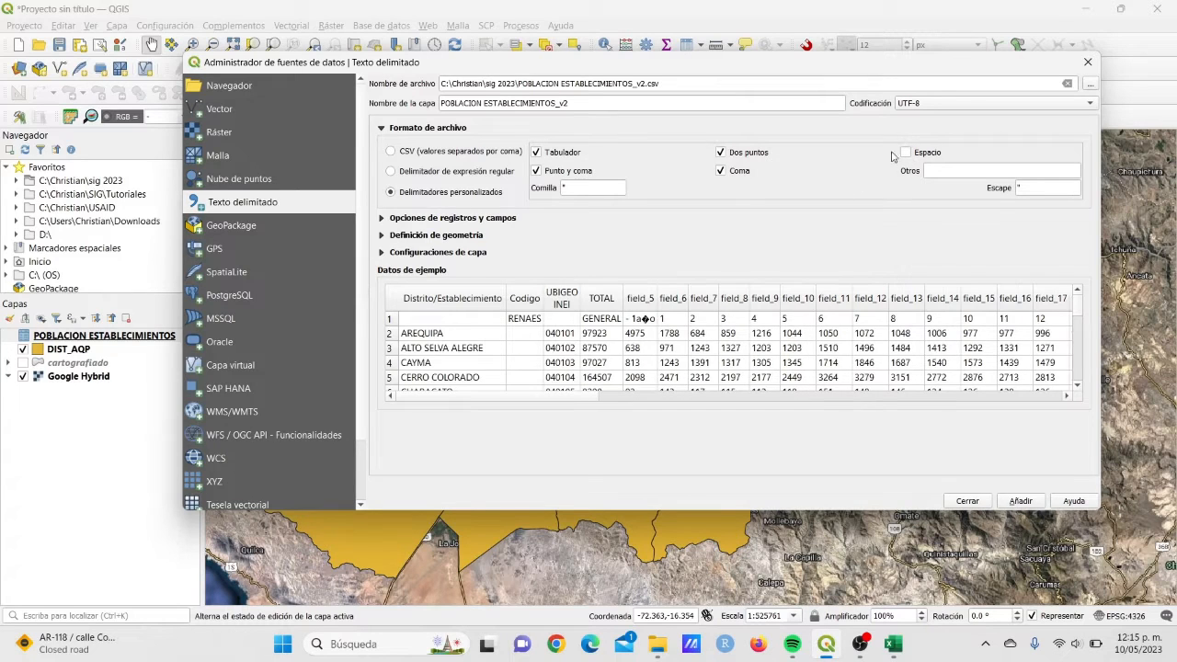
click(393, 321)
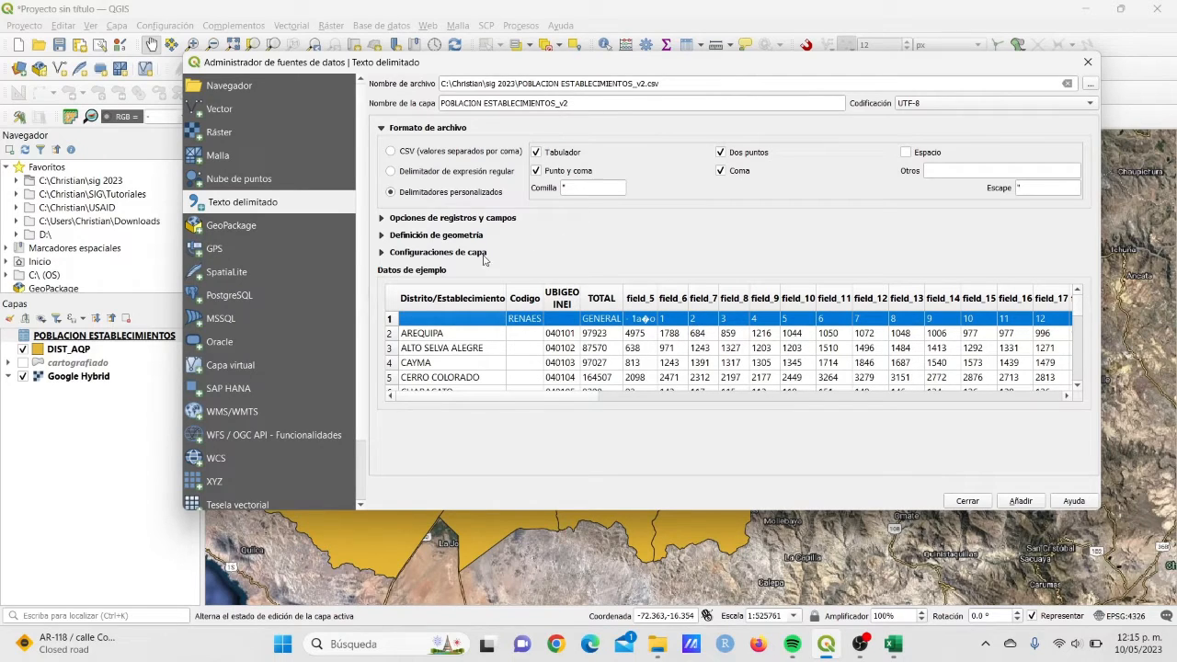
click(967, 500)
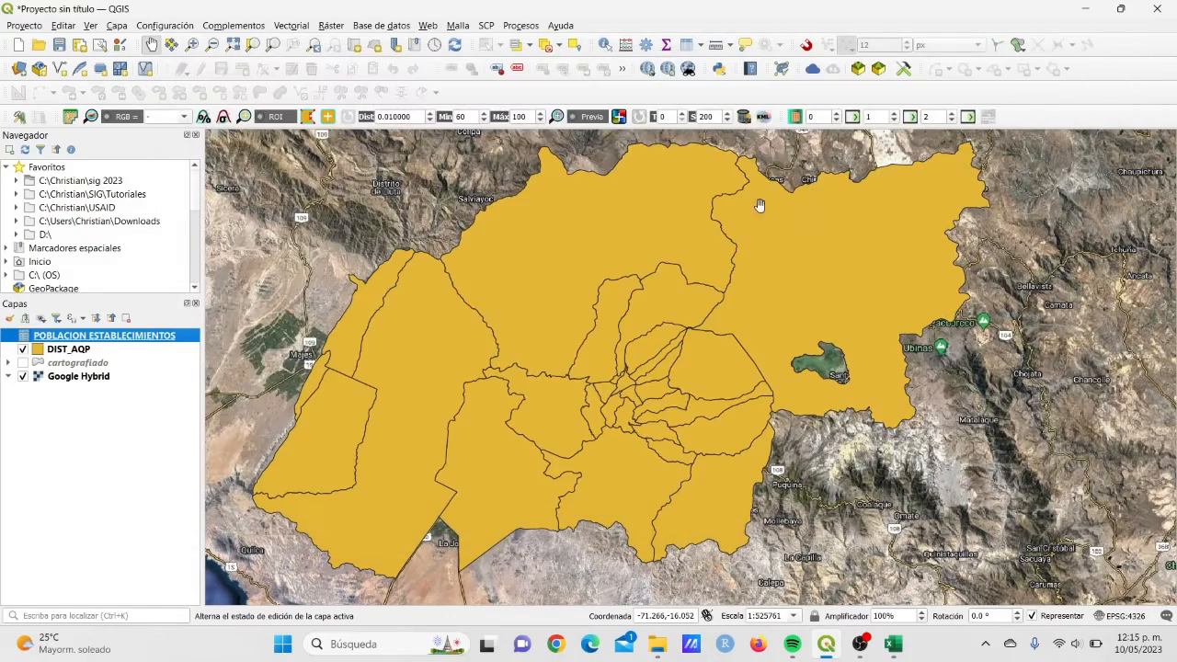
Switch back to the Excel sheet and delete row 1, leaving a single header row
click(892, 644)
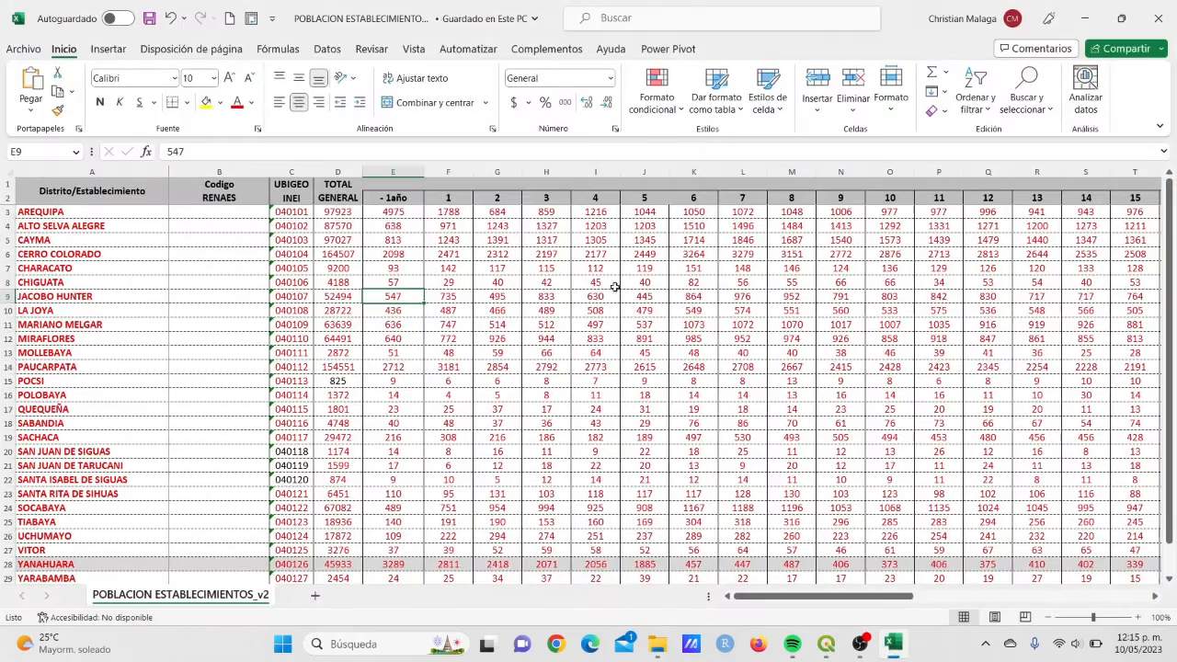
click(7, 184)
right_click(8, 184)
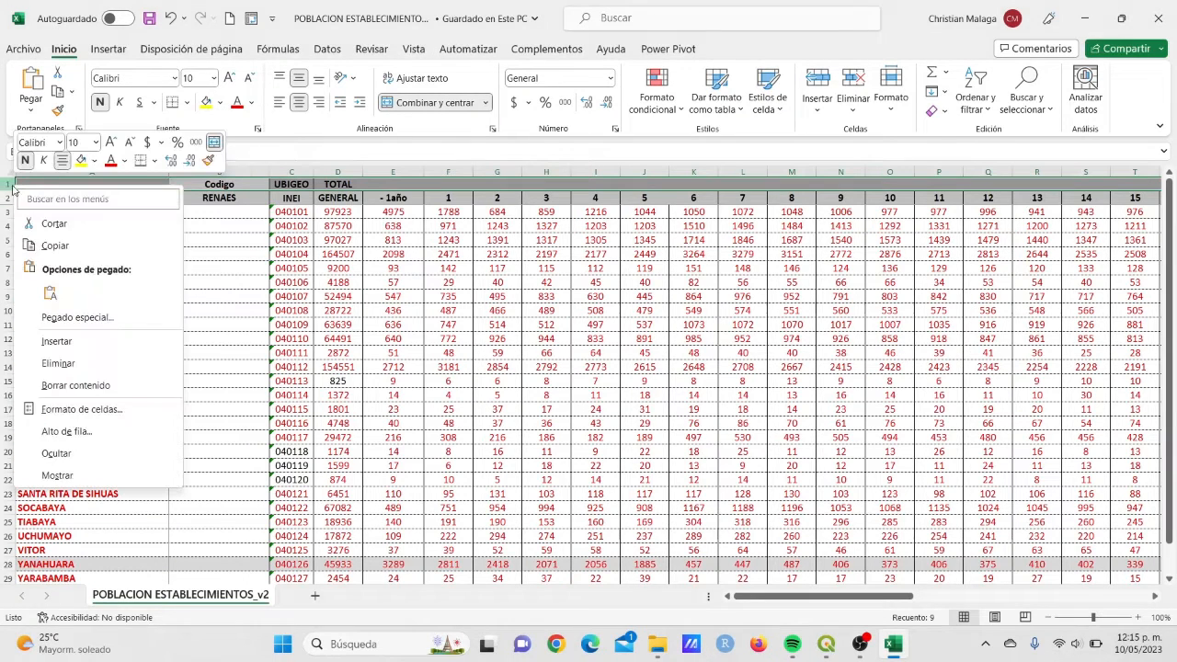
click(42, 363)
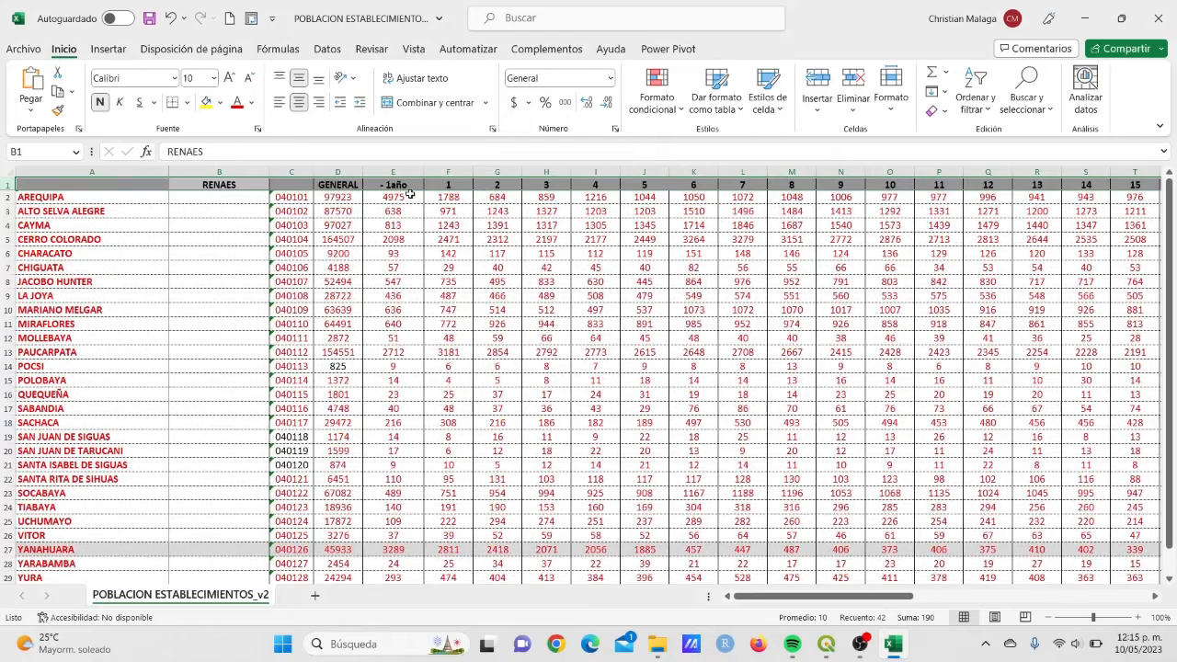
Enter the headers "Nombre distrito" in A1 and "ubigeo" in C1
click(130, 177)
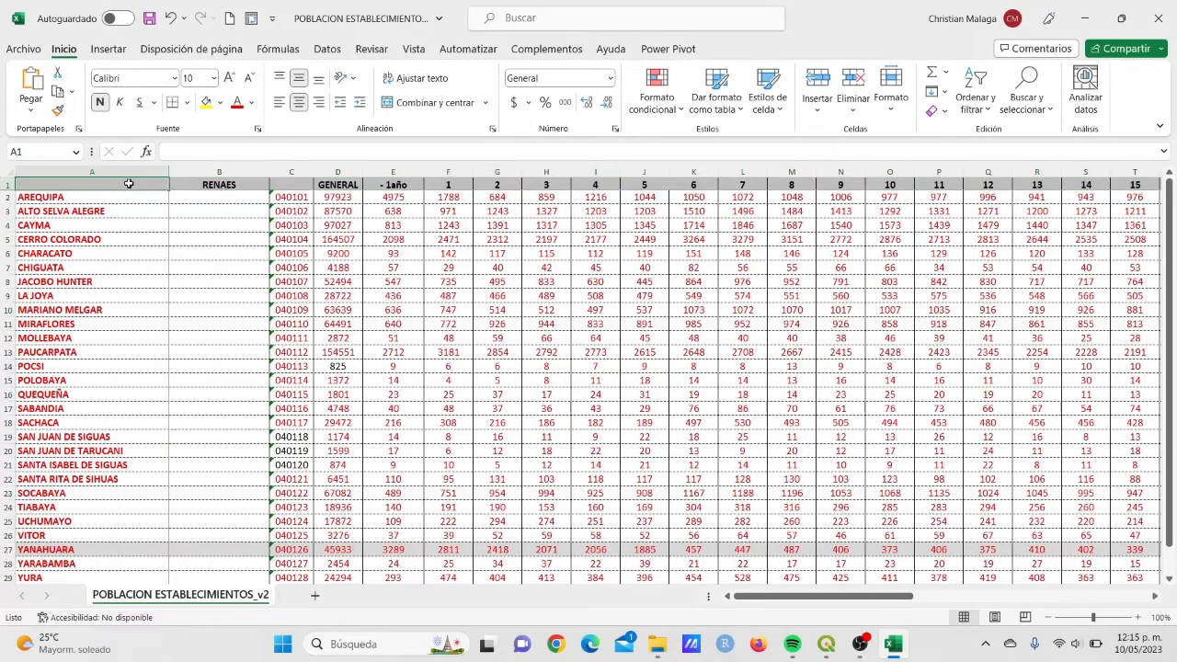
text(Nom)
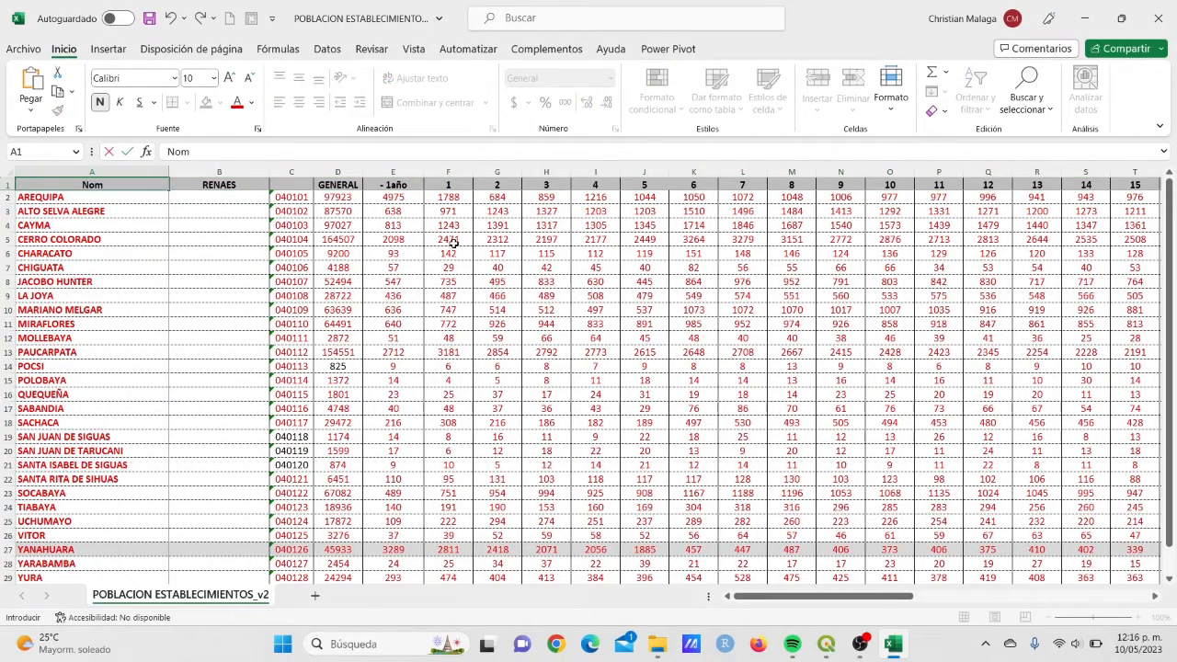
text(bre distrito)
key(Tab)
key(Tab)
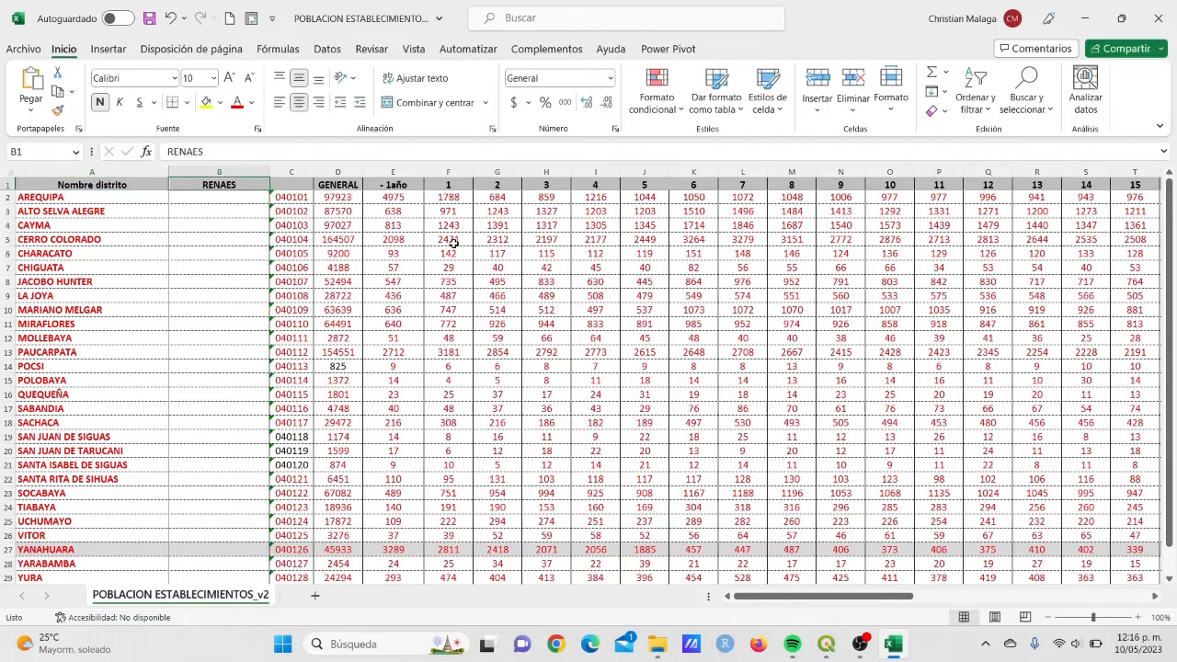
text(ubigeo)
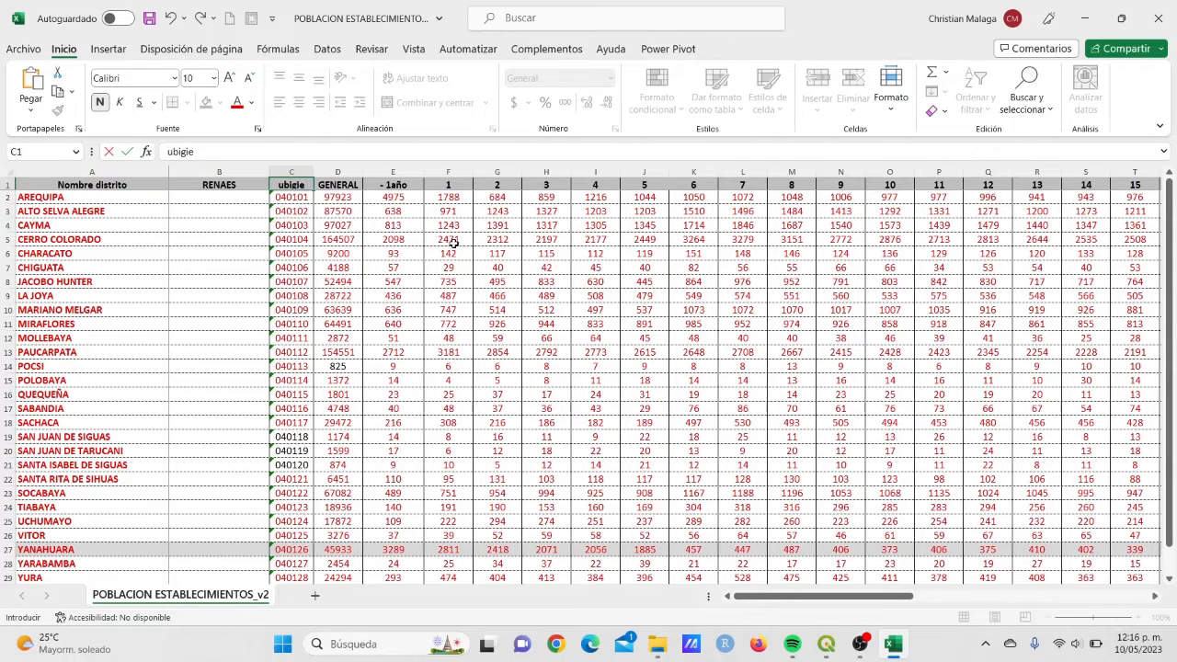
key(Return)
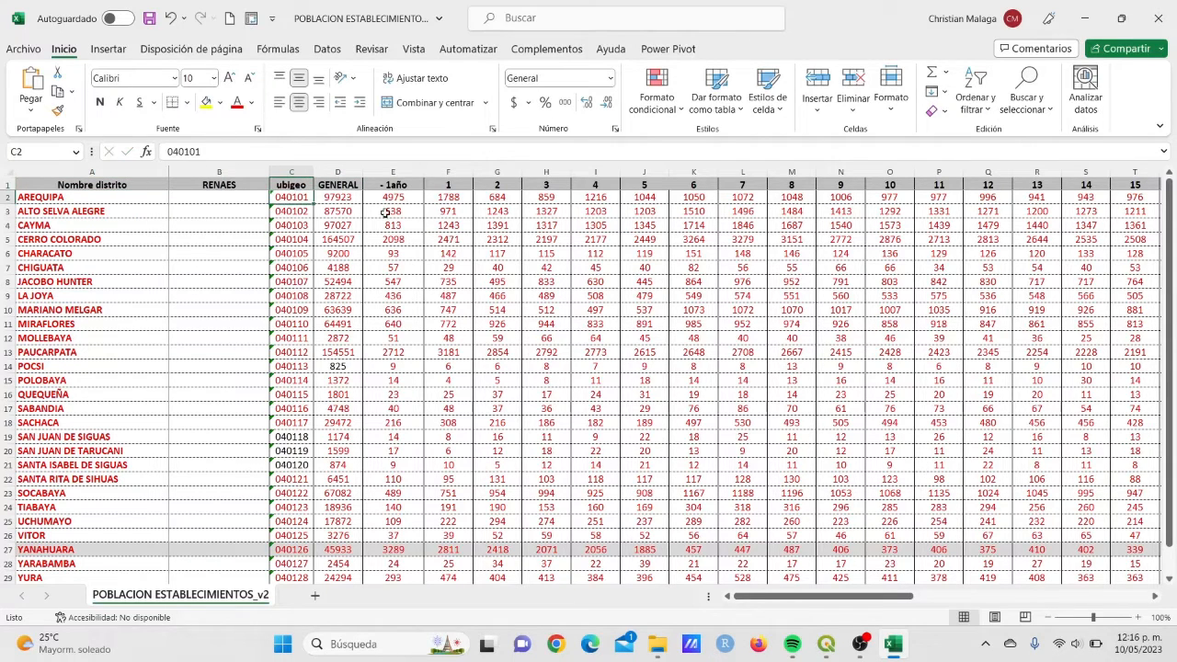
Save the sheet as the comma-delimited CSV POBLACION ESTABLECIMIENTOS_v2 in the sig 2023 folder, replacing the existing file
click(23, 49)
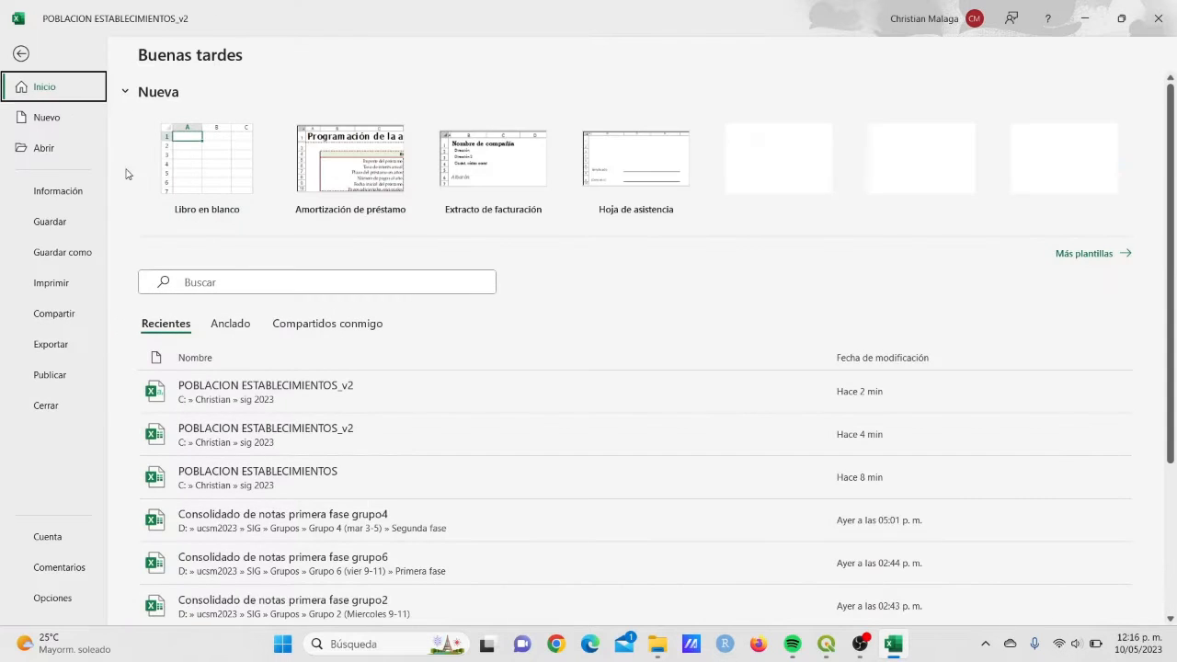
click(63, 254)
click(195, 315)
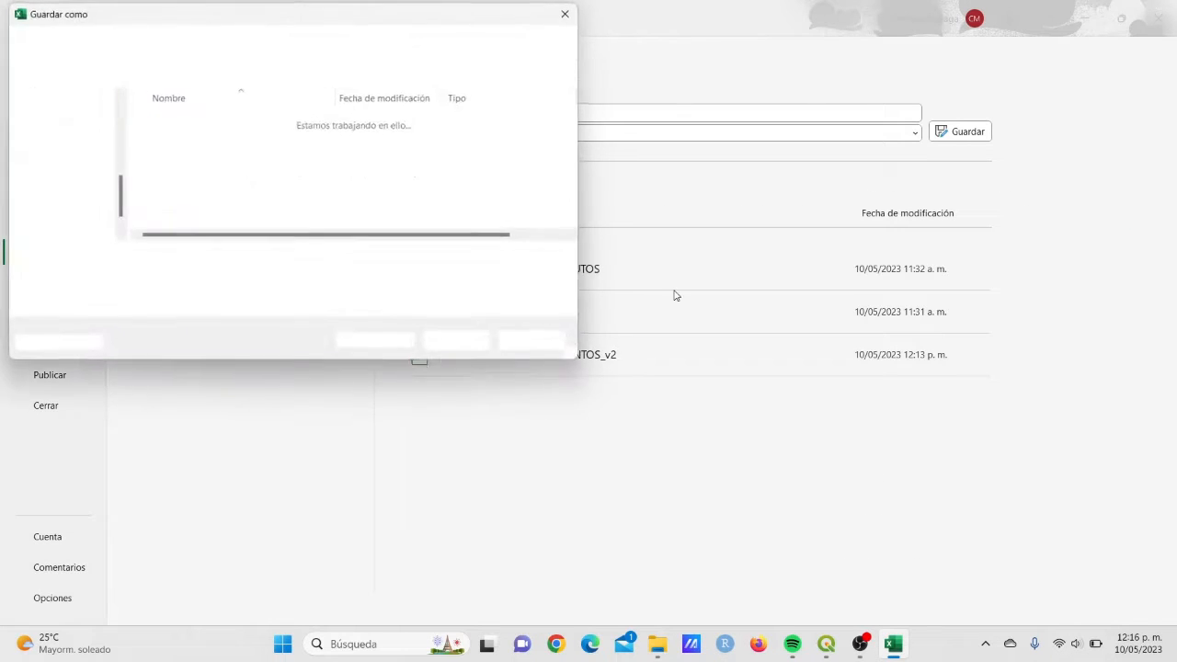
click(459, 343)
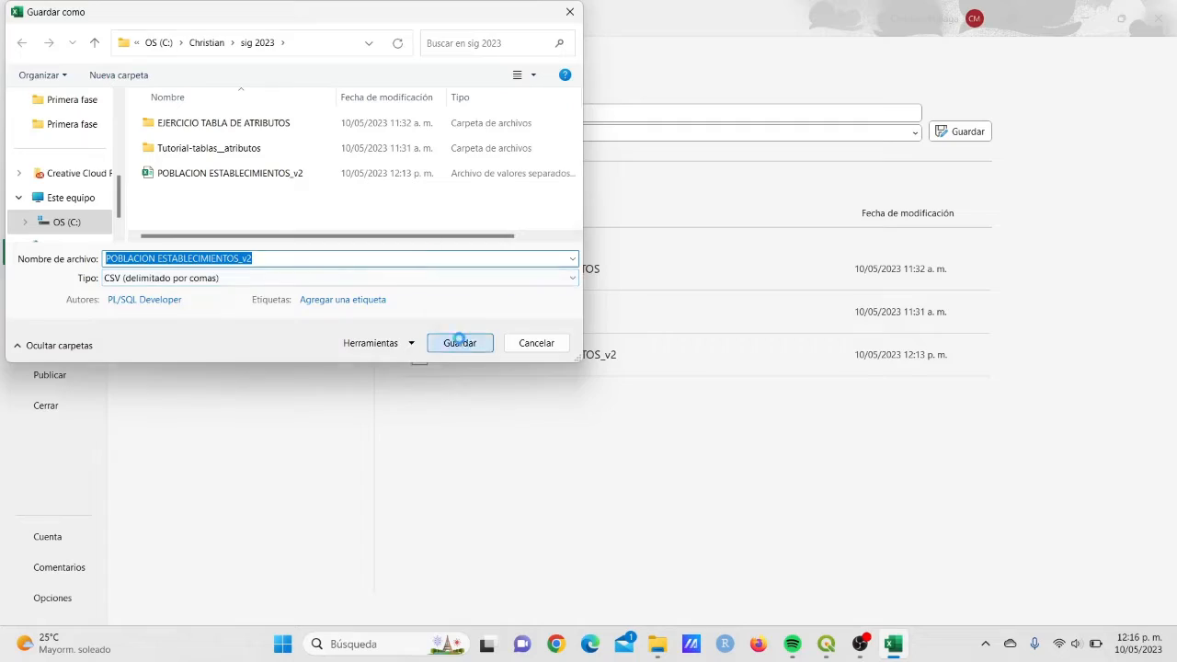
click(616, 322)
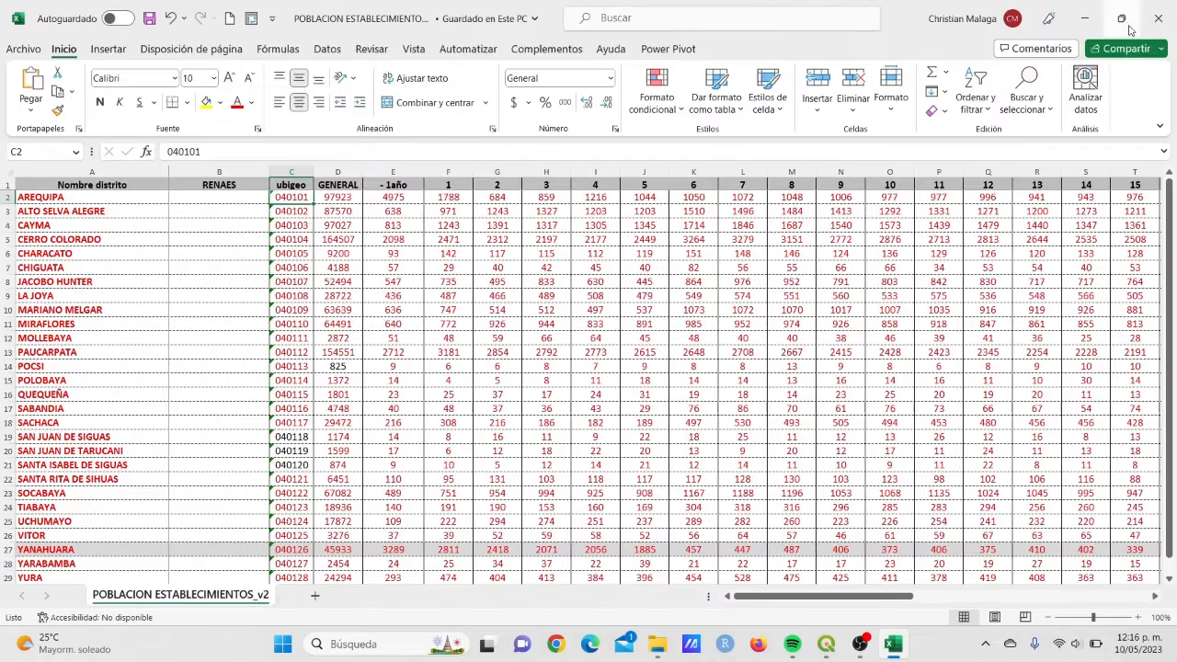
Switch to QGIS and remove the old POBLACION ESTABLECIMIENTOS layer from the project
click(1121, 19)
click(1080, 21)
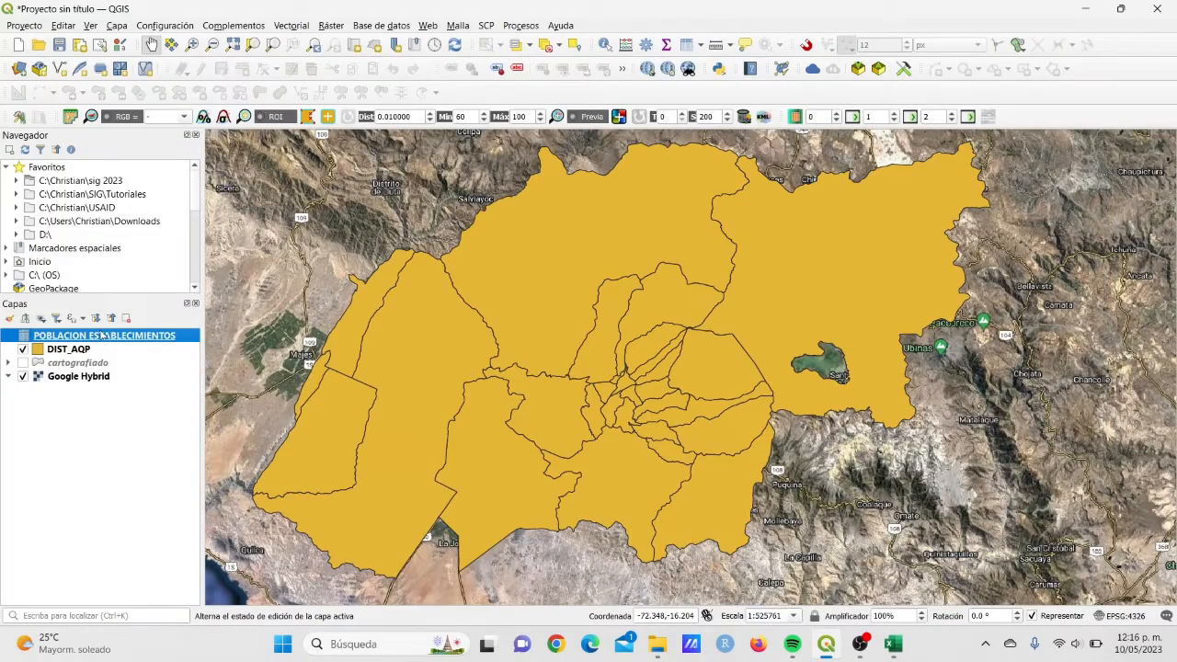
right_click(103, 335)
click(155, 449)
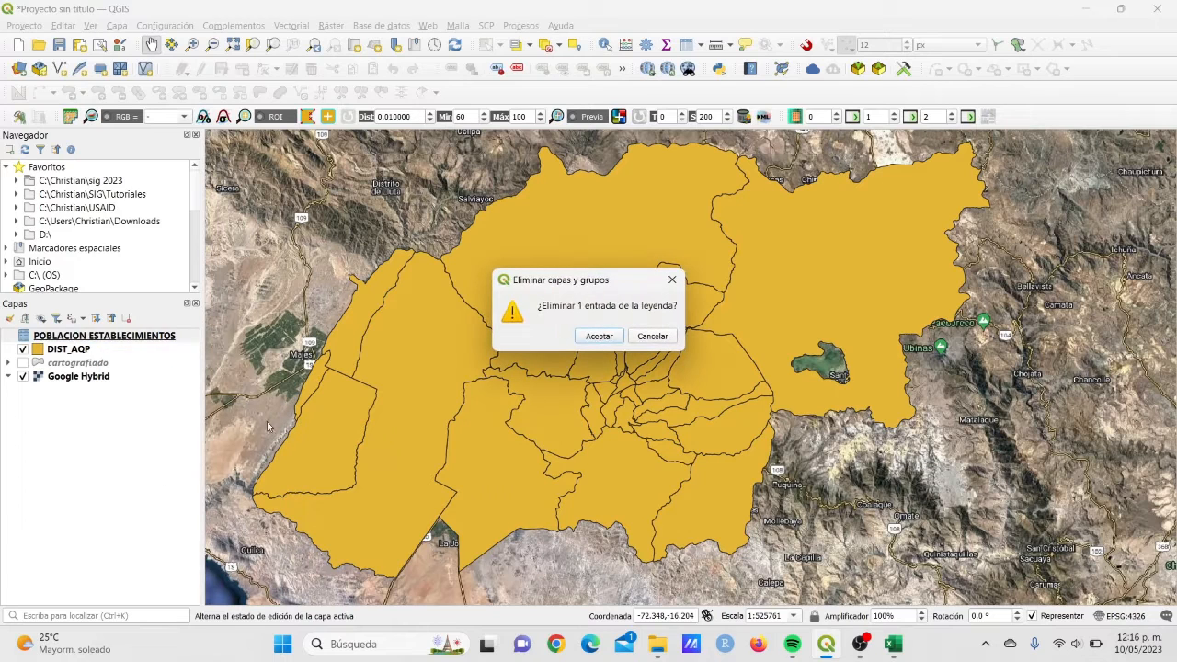
click(600, 336)
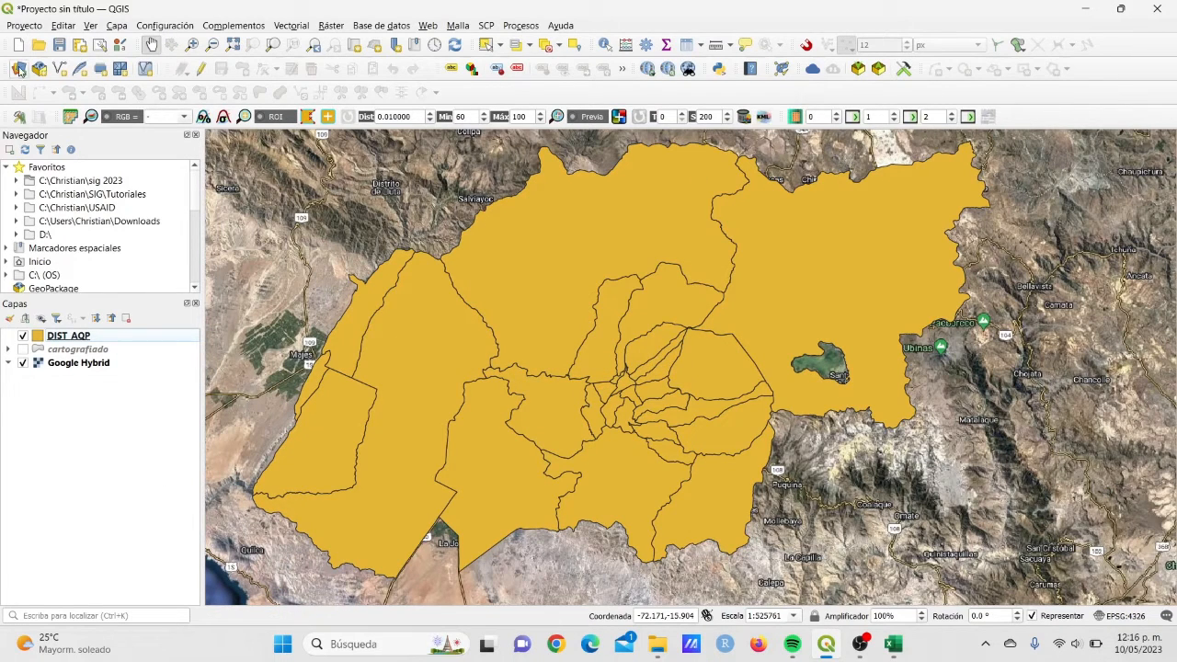
Start a delimited text import and choose the POBLACION ESTABLECIMIENTOS_v2 CSV from the sig 2023 folder as its source
click(19, 69)
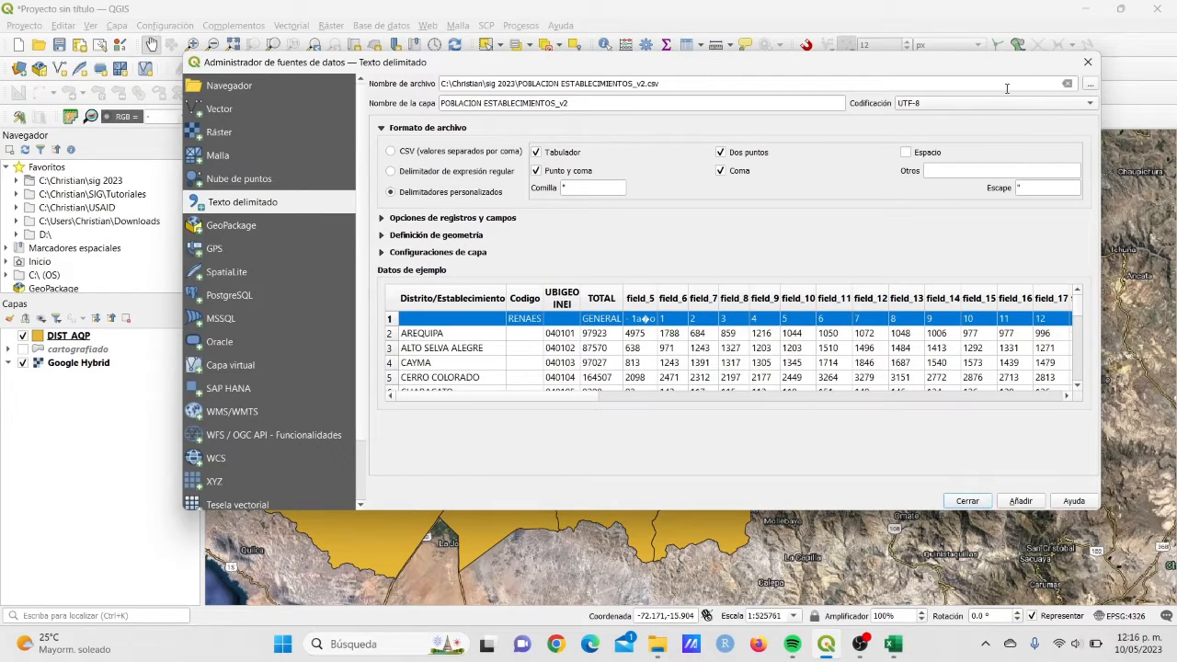
click(1088, 84)
click(411, 247)
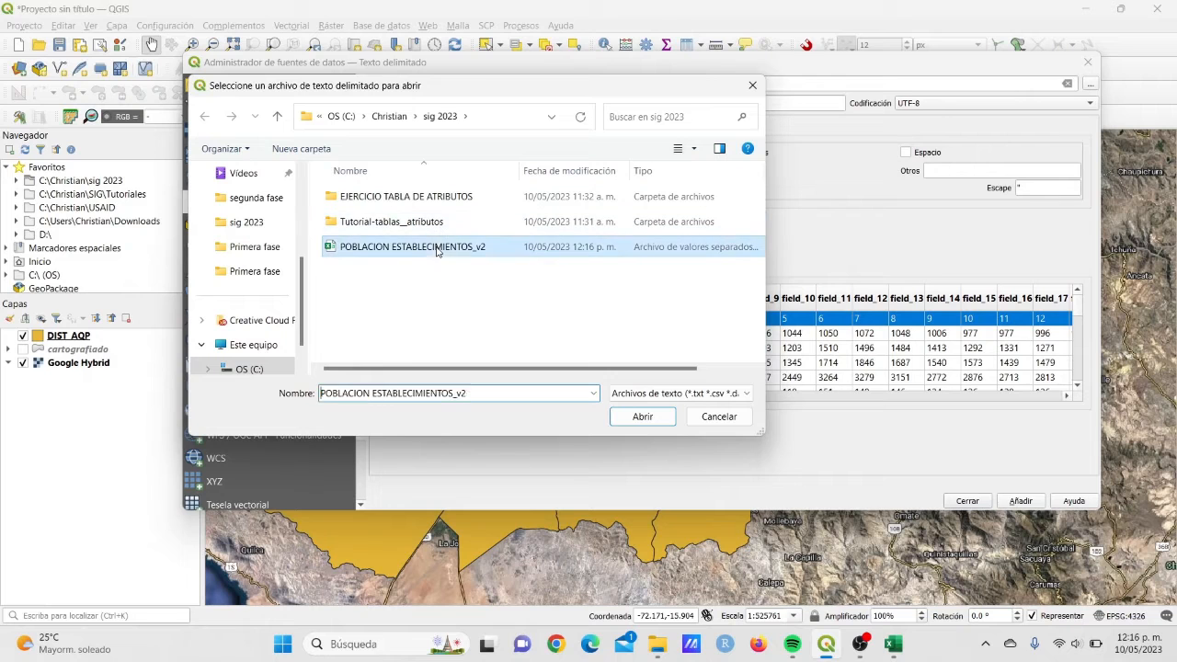
click(654, 407)
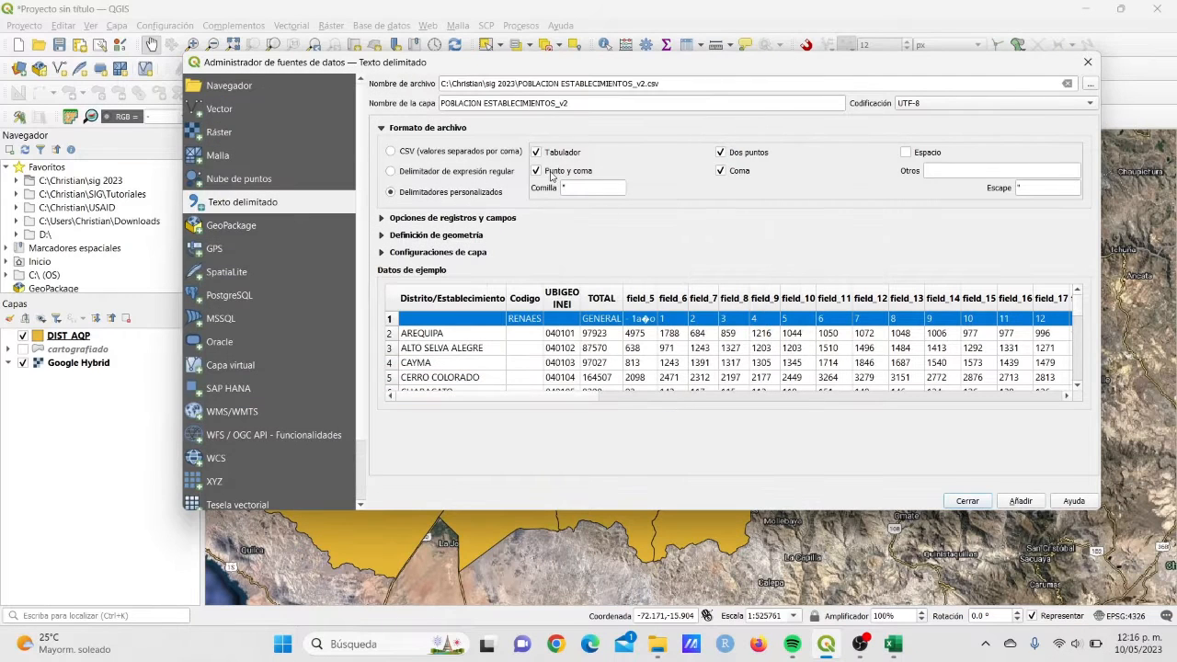
Refresh the sample data by clearing the custom delimiters and enabling tab, semicolon, colon and comma again
click(537, 171)
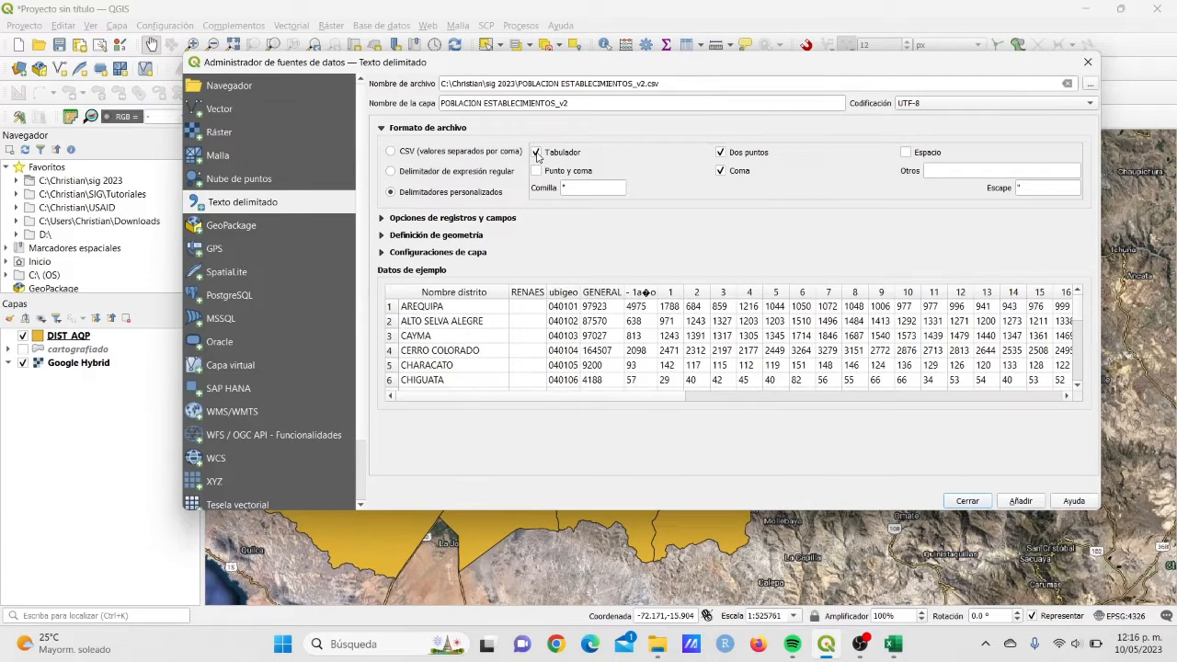
click(720, 171)
click(720, 153)
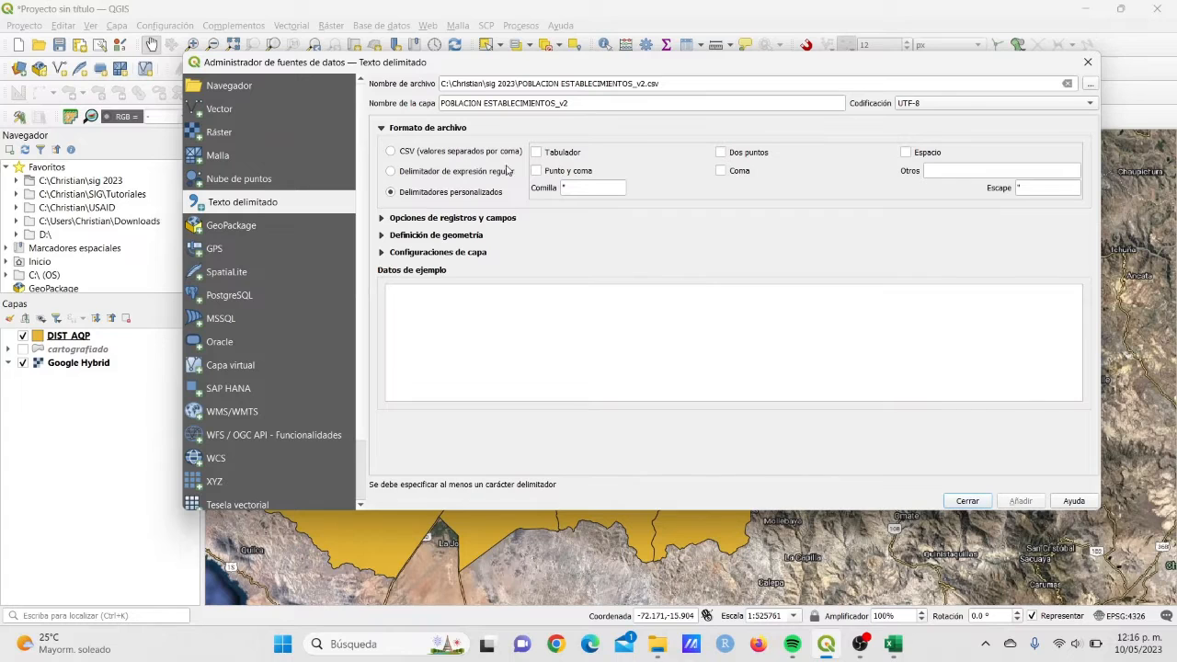
click(391, 152)
click(391, 192)
click(536, 171)
click(536, 152)
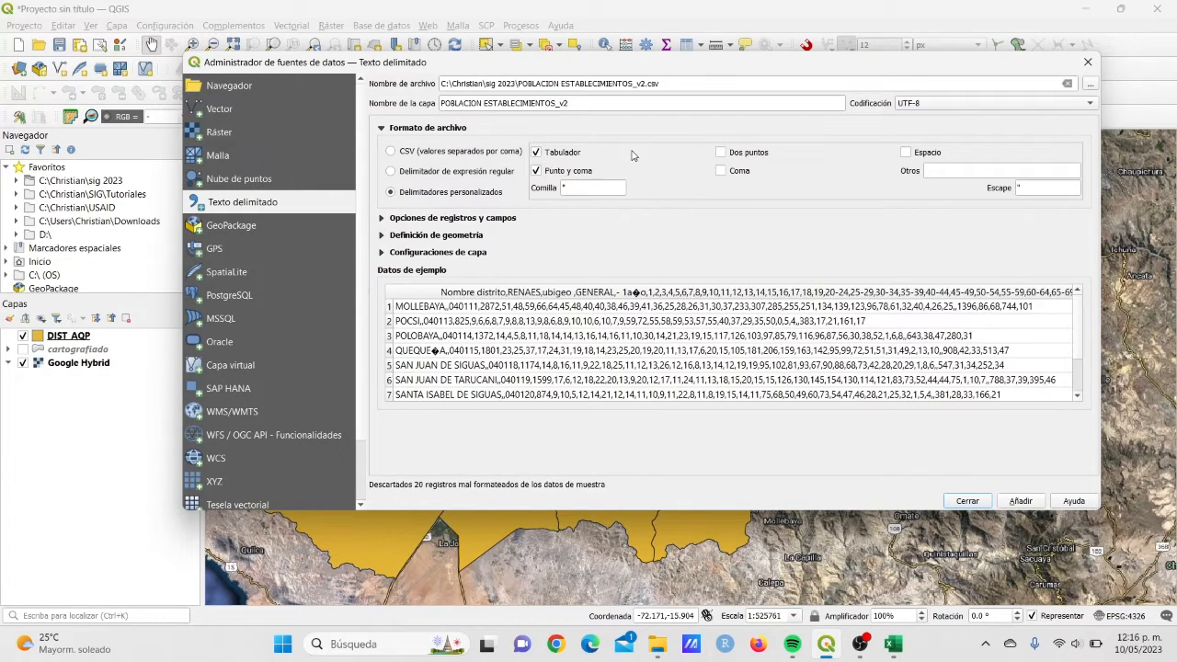
click(720, 152)
click(721, 171)
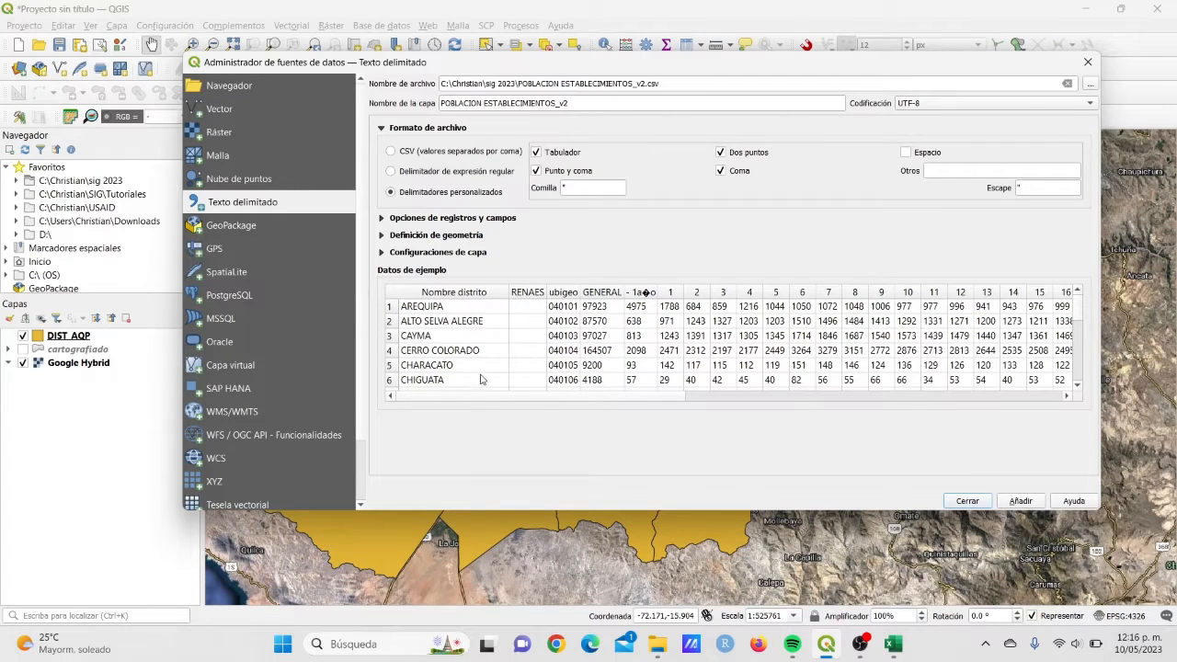
Review the import's geometry definition and layer settings, and examine the rows and columns of the sample data
drag(453, 396, 379, 395)
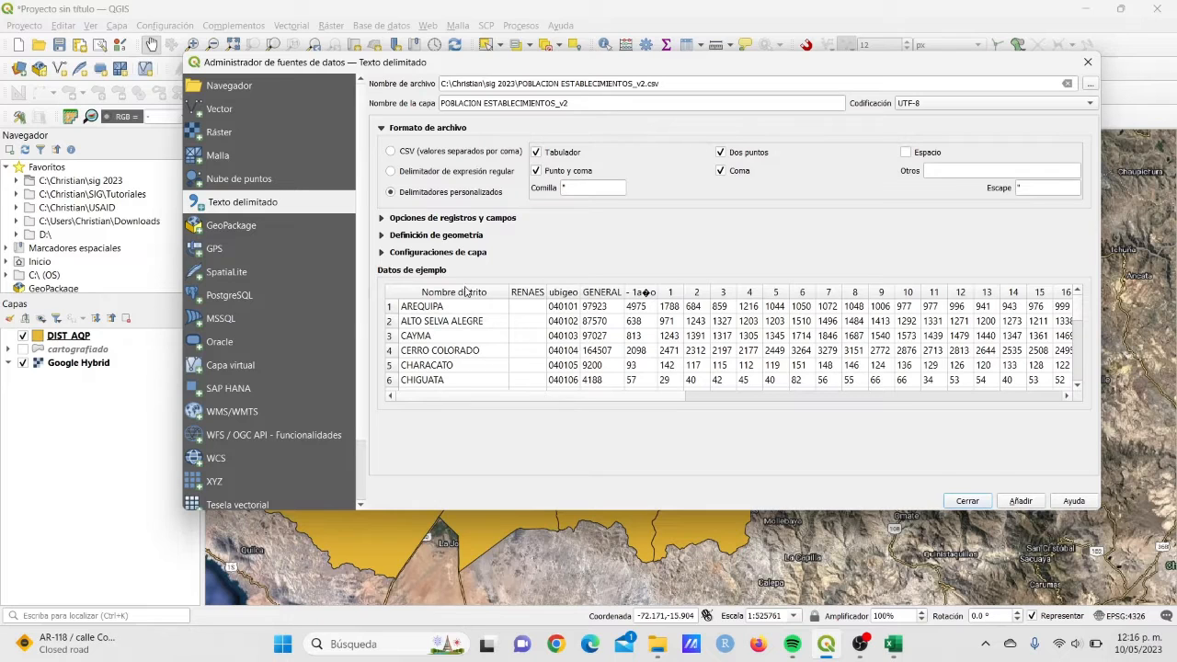
click(385, 254)
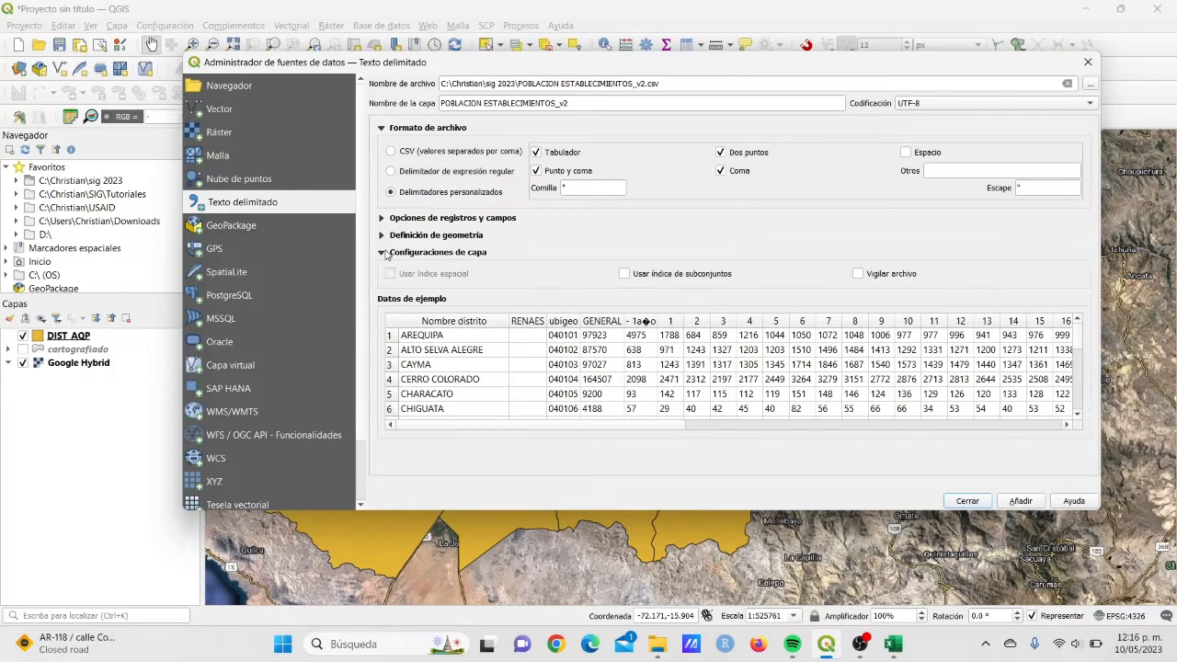
click(385, 236)
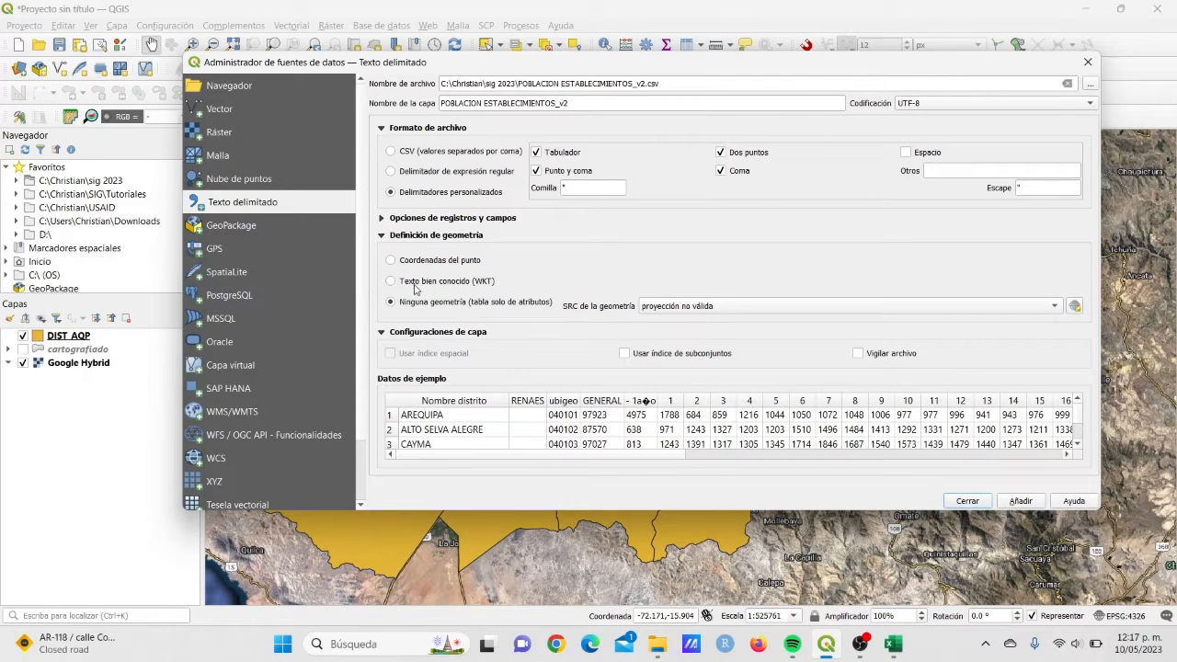
scroll(699, 405, down, 1)
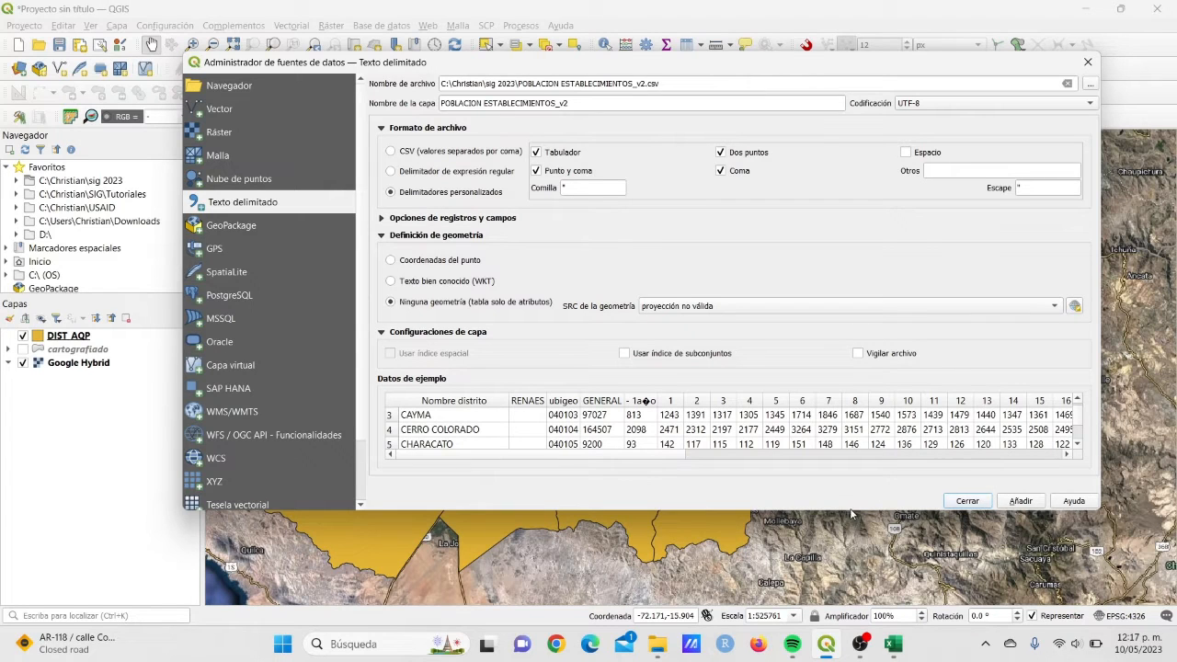
drag(849, 511, 850, 587)
scroll(432, 414, down, 1)
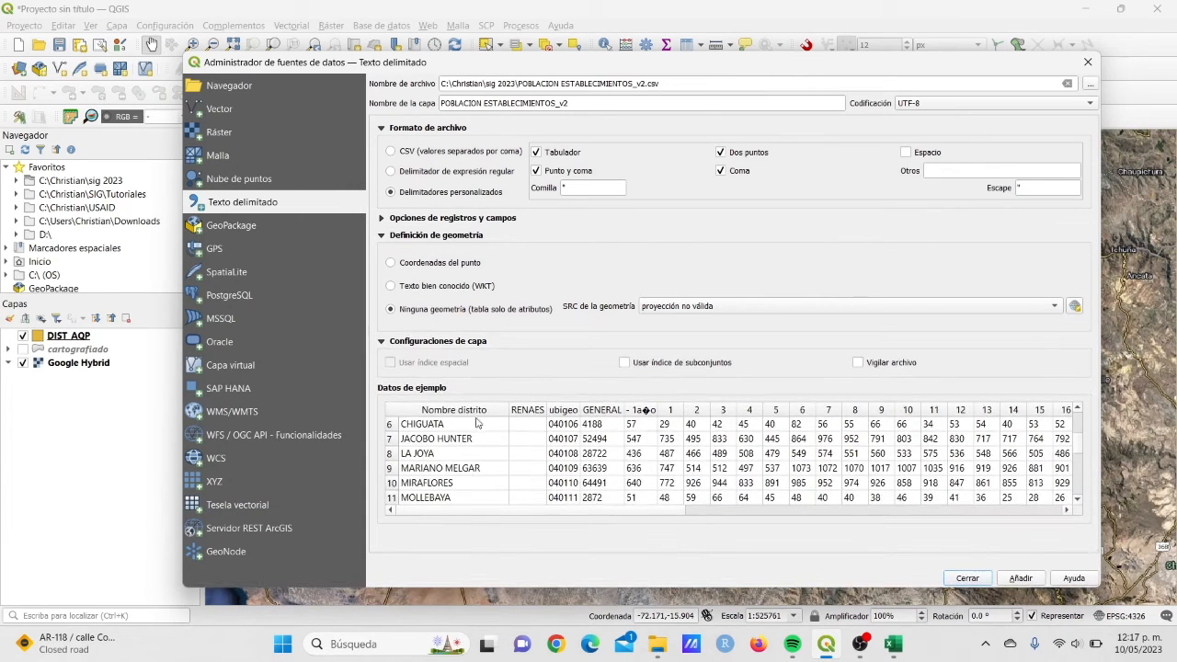
scroll(473, 418, up, 3)
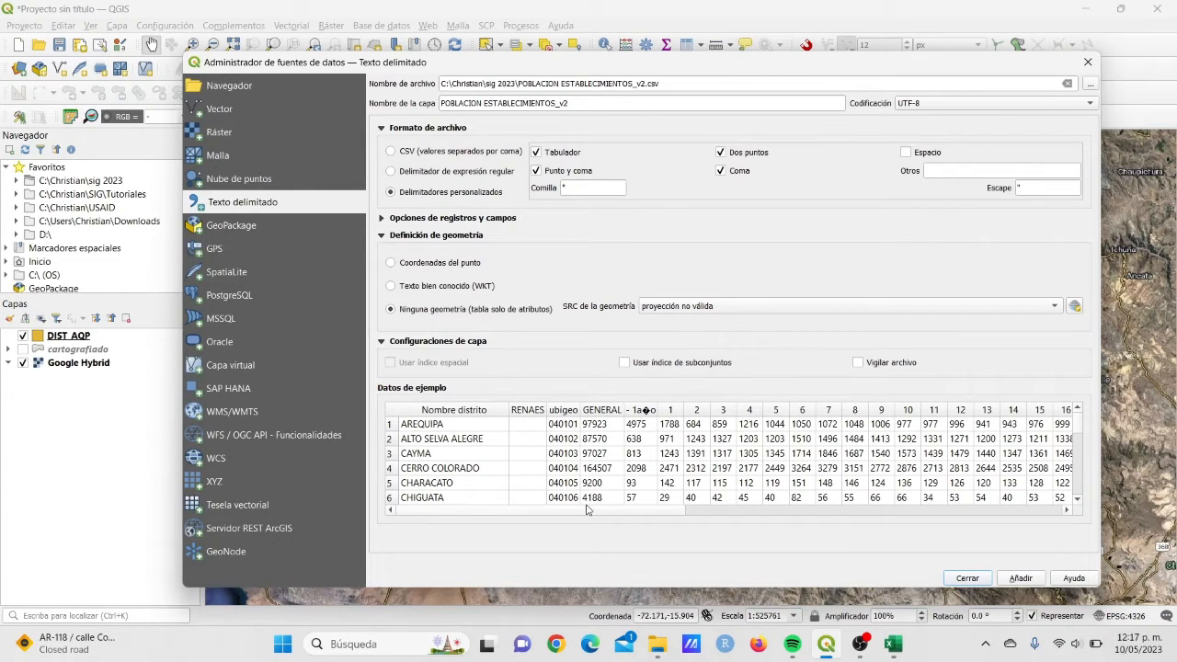
drag(585, 510, 396, 508)
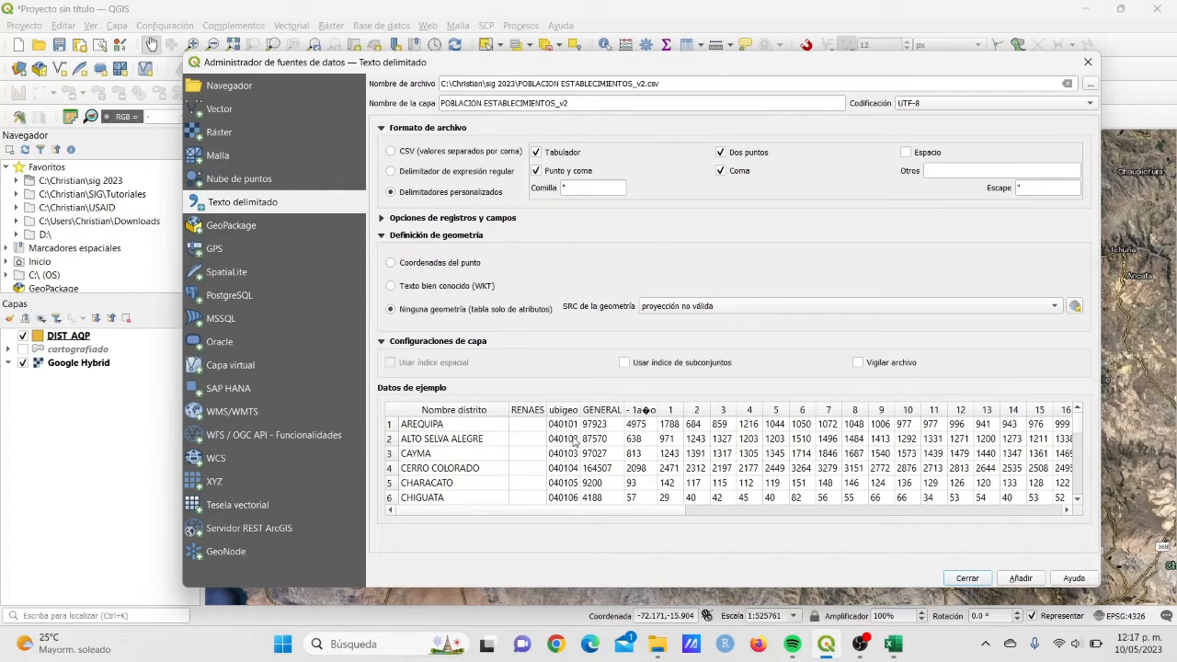
drag(531, 512, 930, 512)
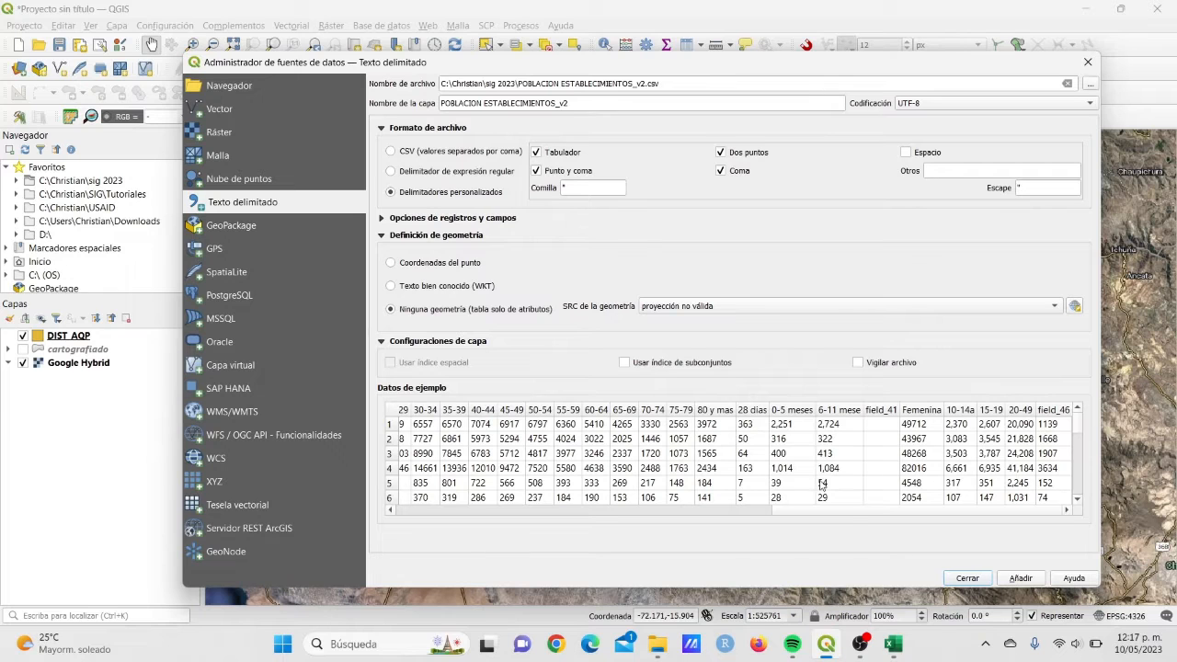
drag(859, 517, 454, 510)
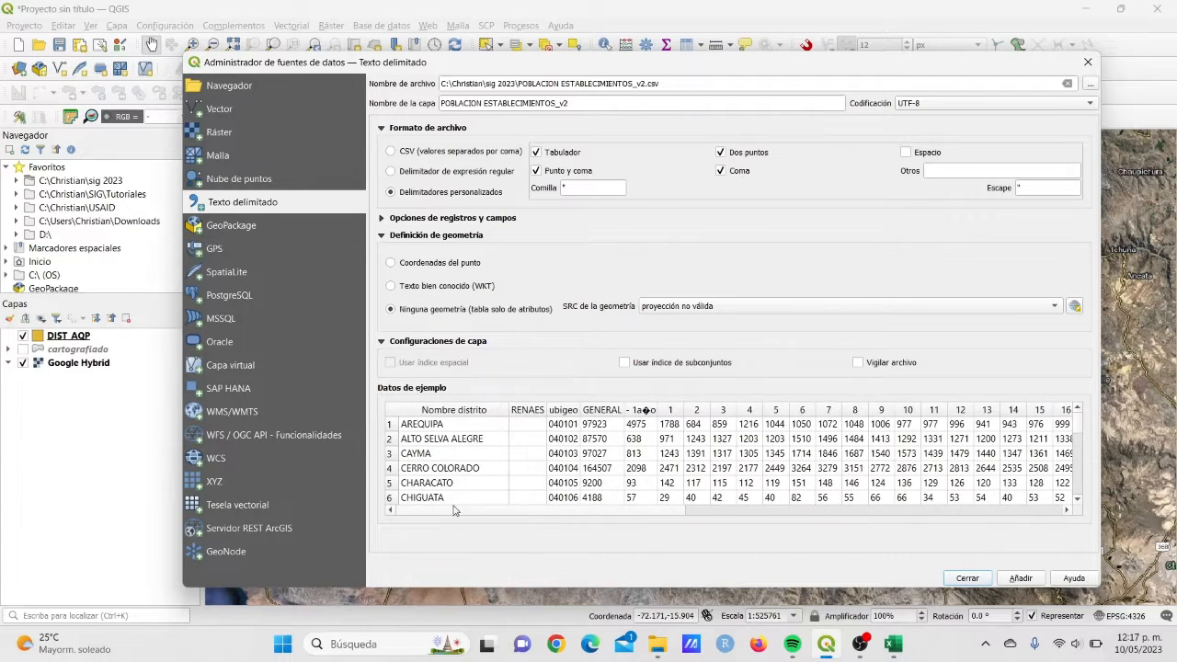
Add the CSV to the project as an attribute-only table without geometry and close the data source manager
click(1018, 579)
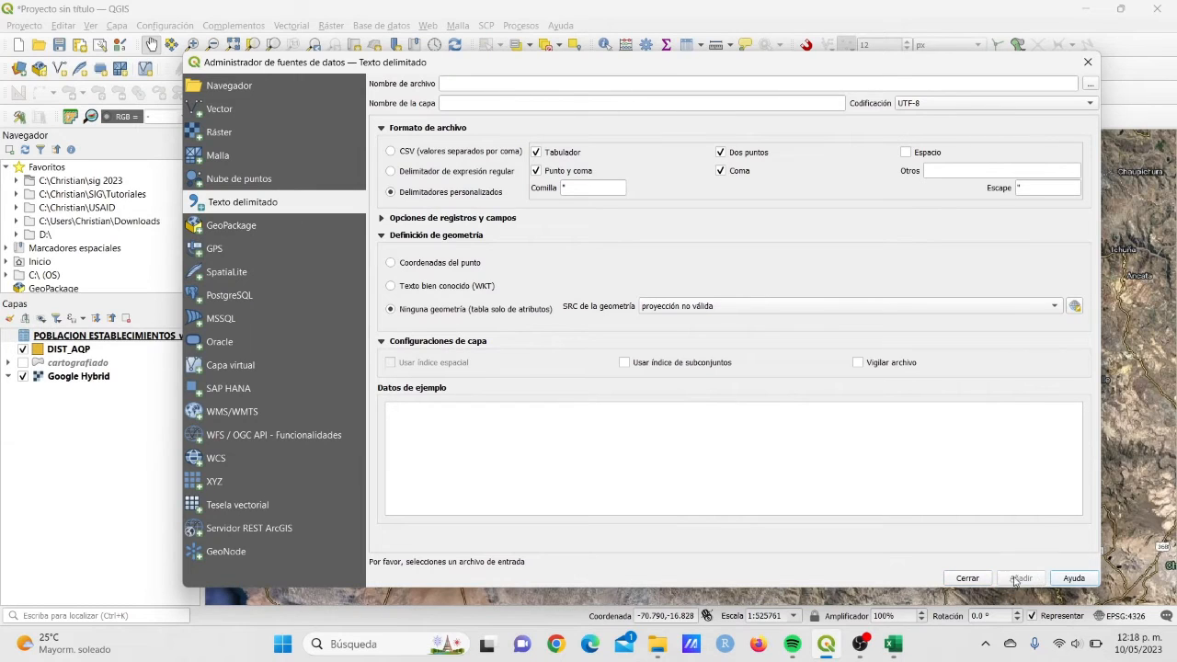
click(982, 579)
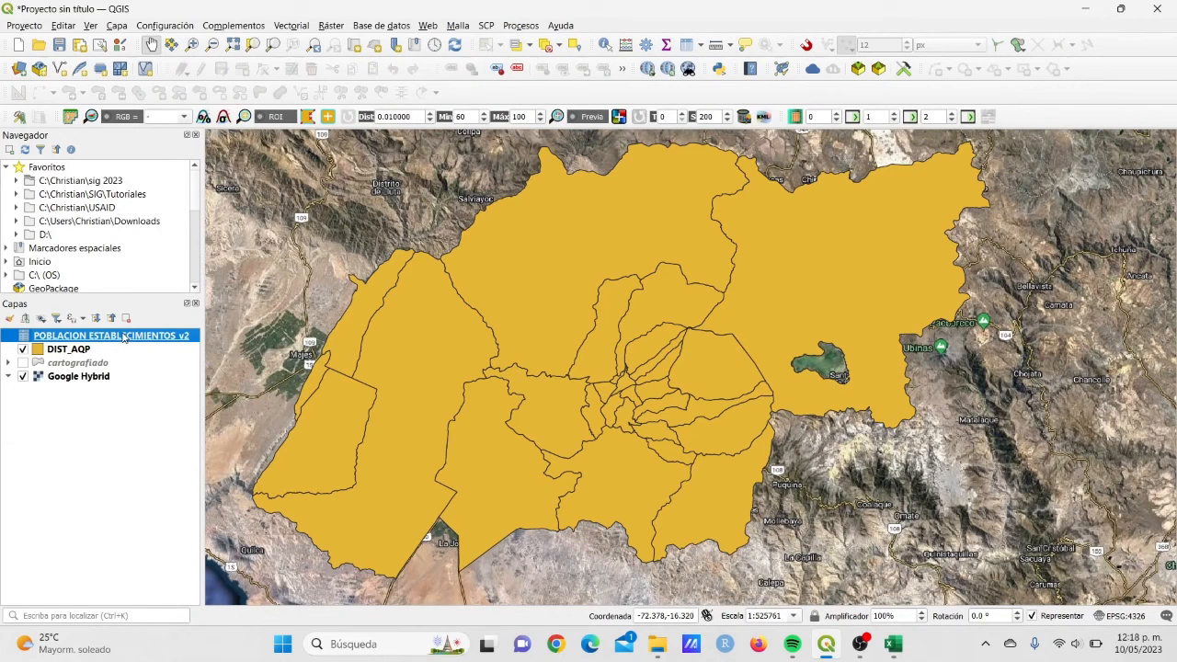
Open the attribute table of POBLACION ESTABLECIMIENTOS_v2, examine its columns from first to last, and close it
right_click(160, 336)
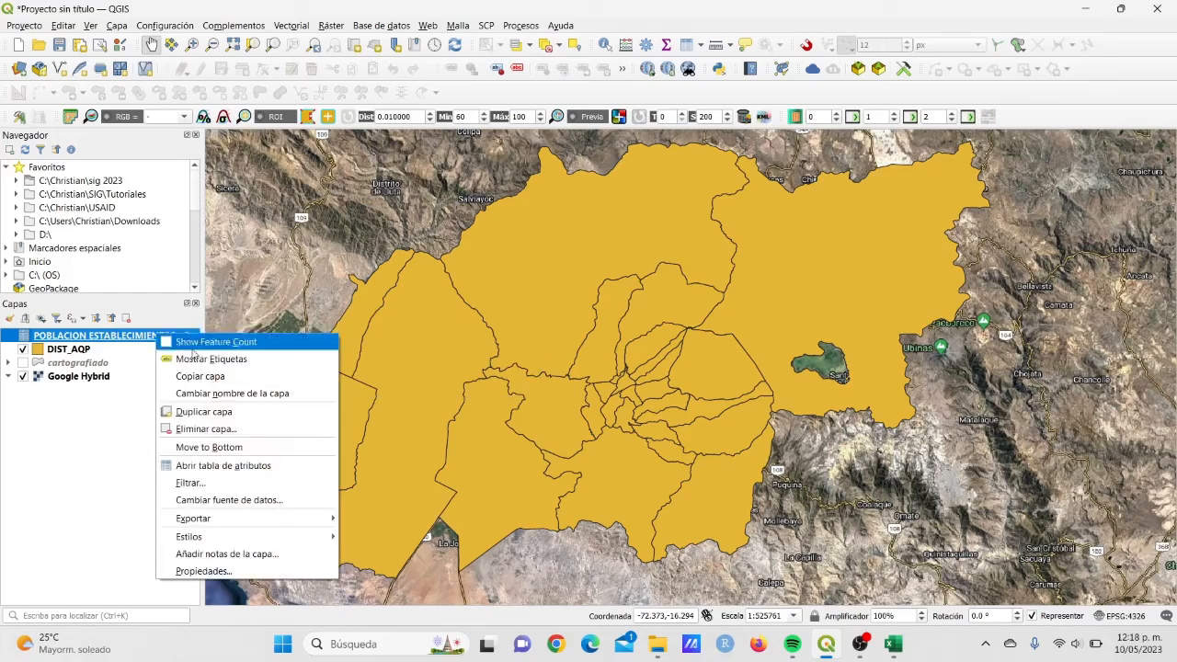
click(220, 466)
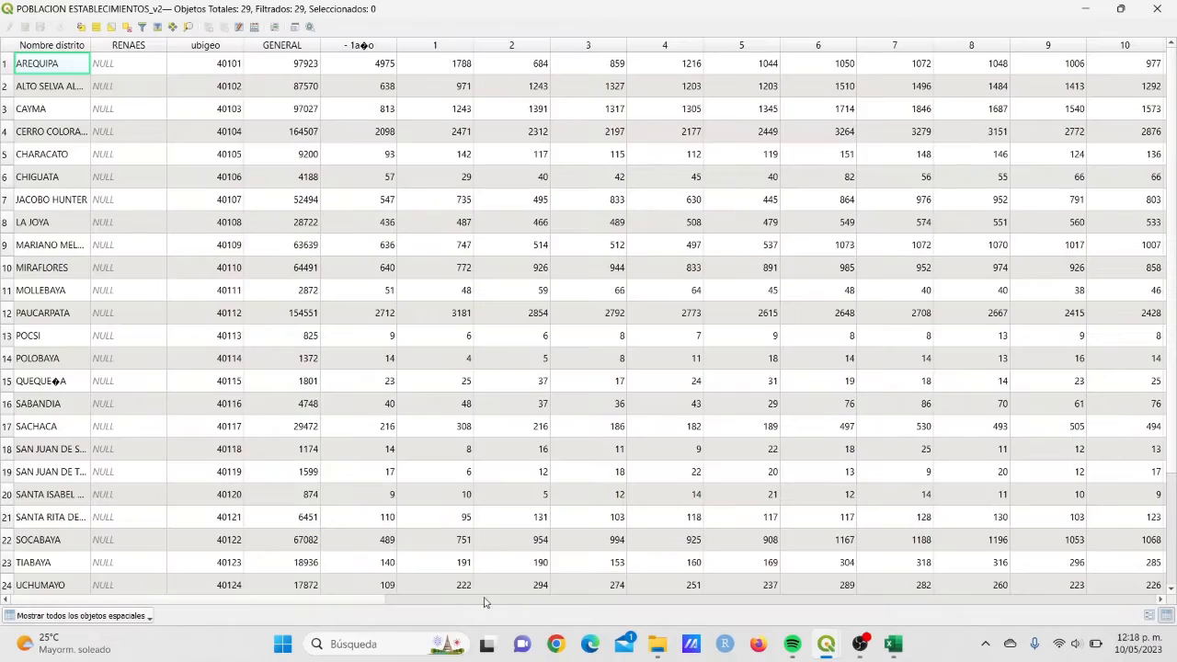
drag(299, 600, 1175, 550)
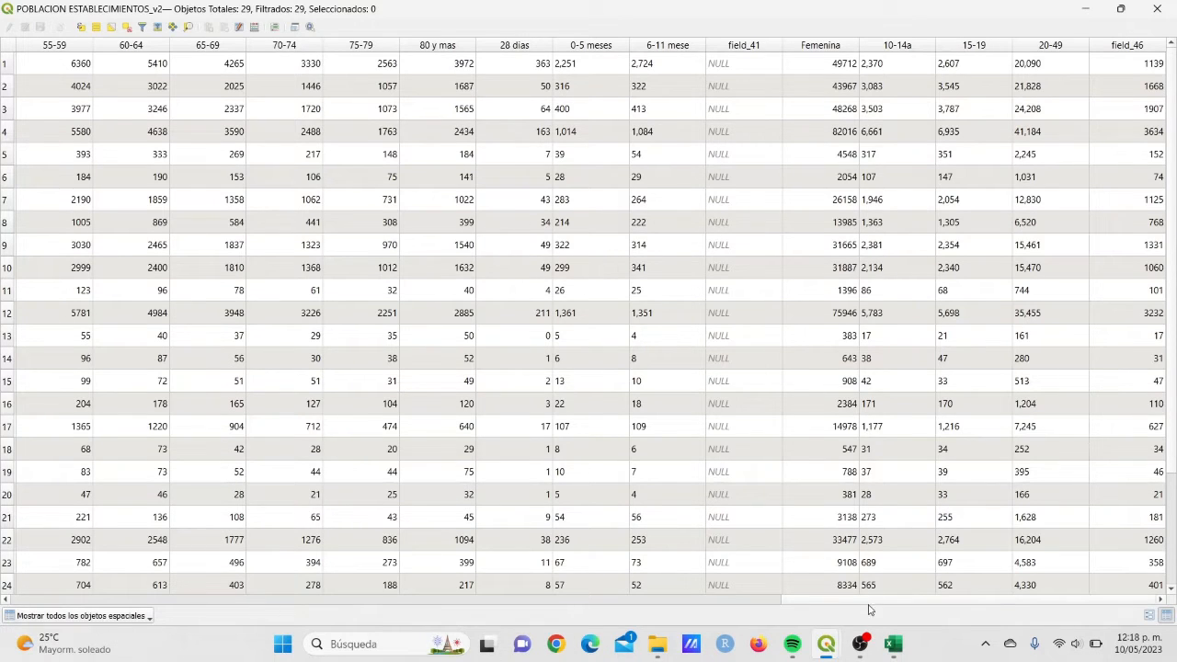
drag(871, 599, 2, 575)
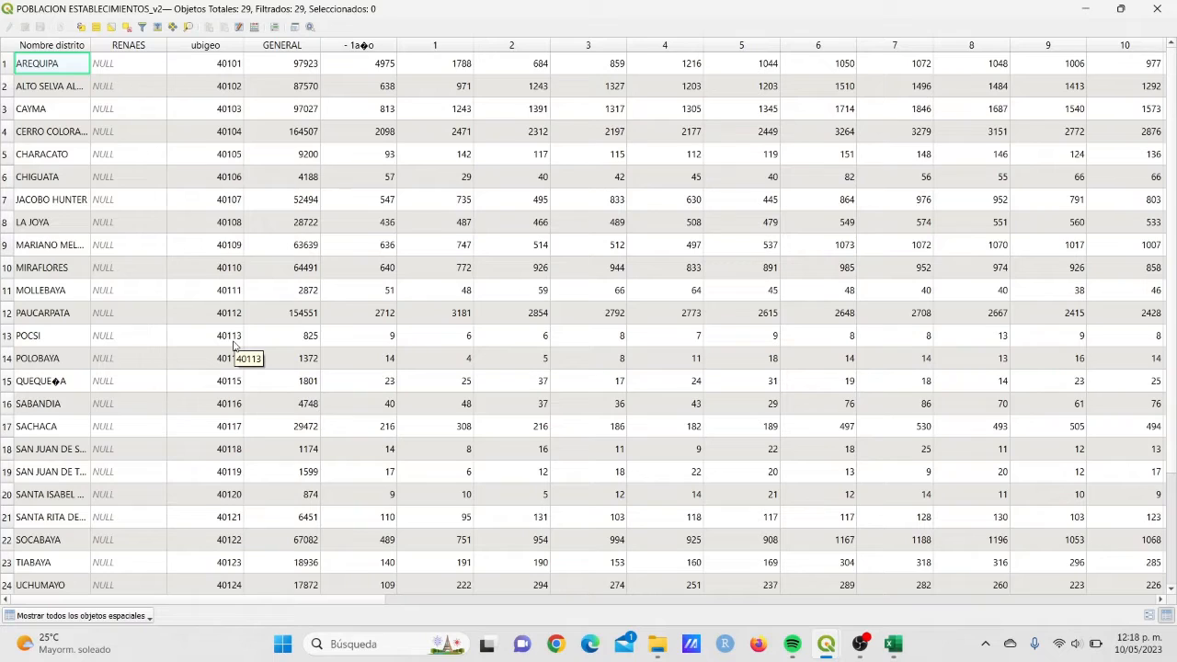
click(1155, 10)
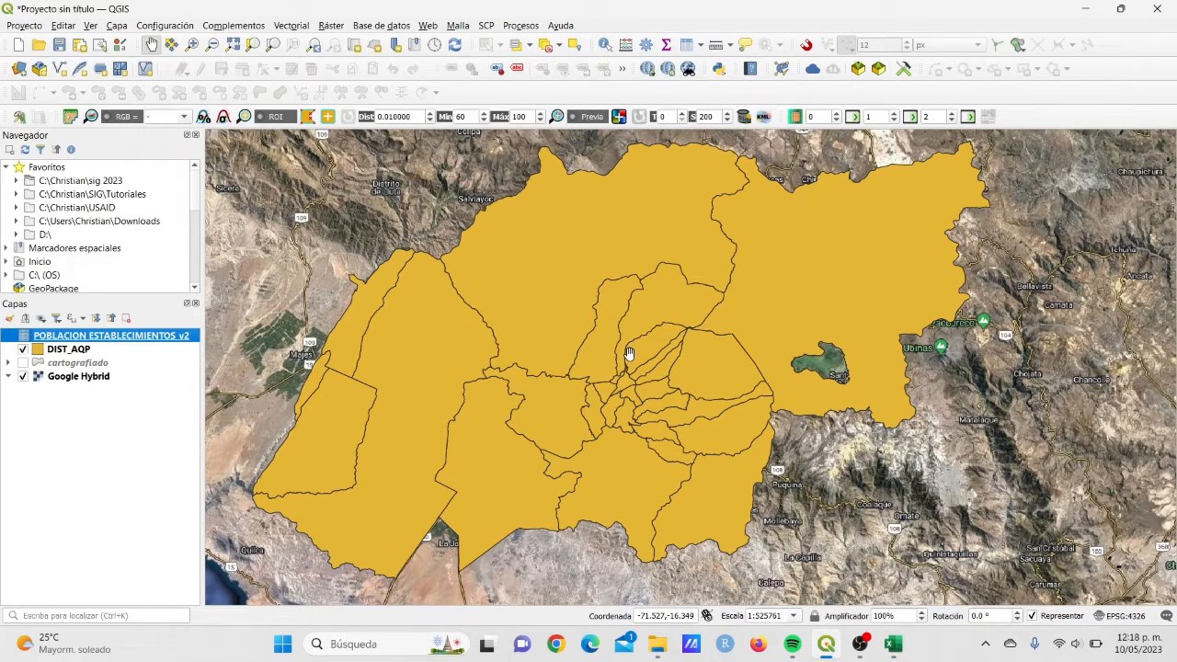
click(87, 350)
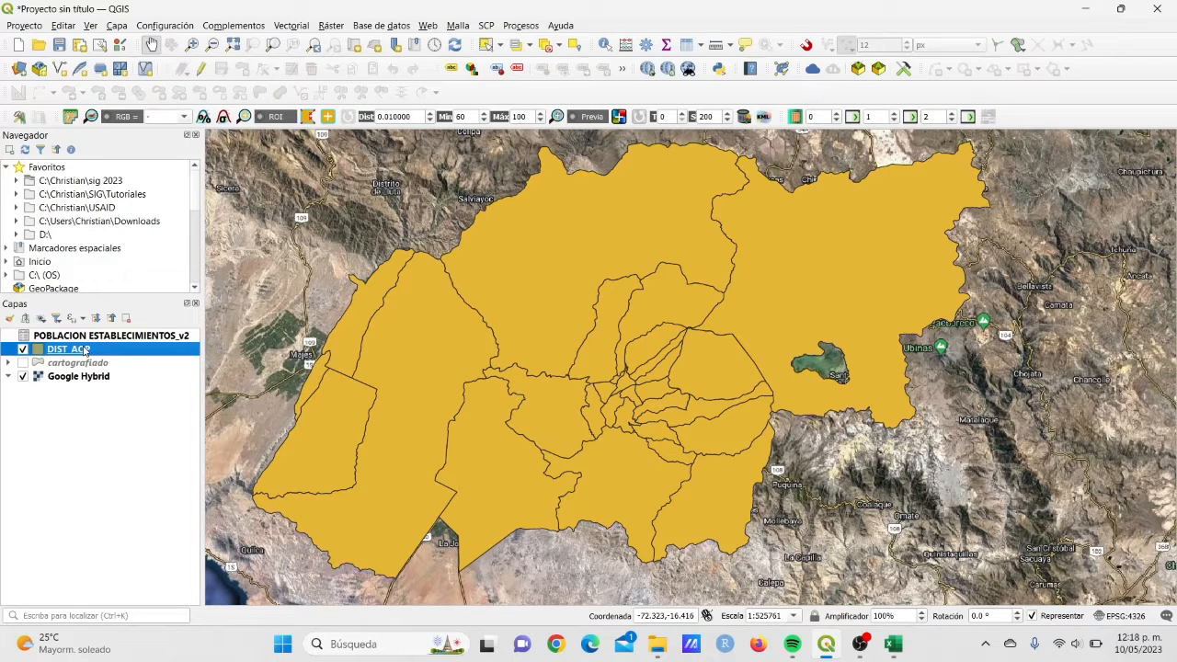
click(121, 337)
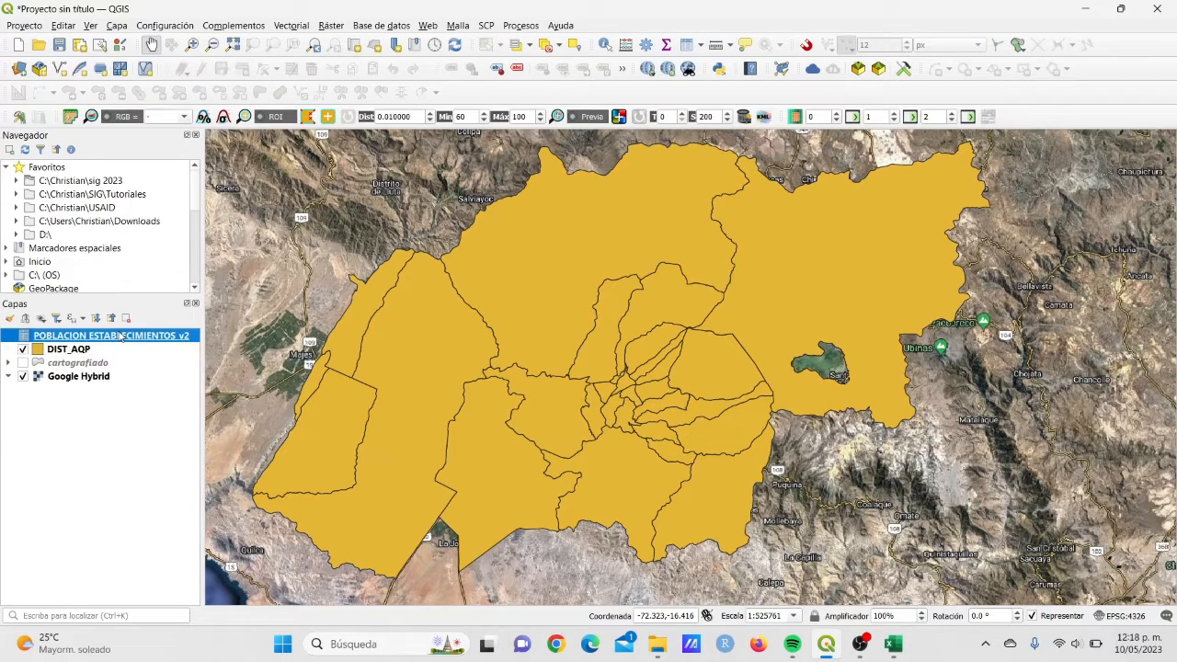
right_click(126, 338)
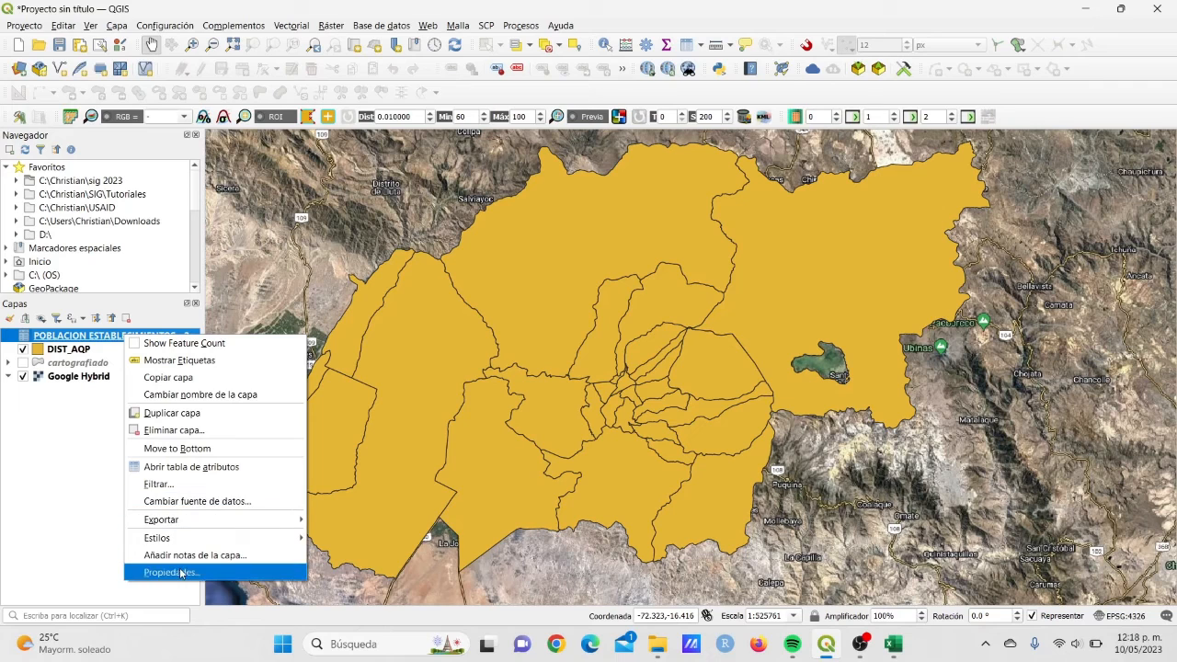
key(Escape)
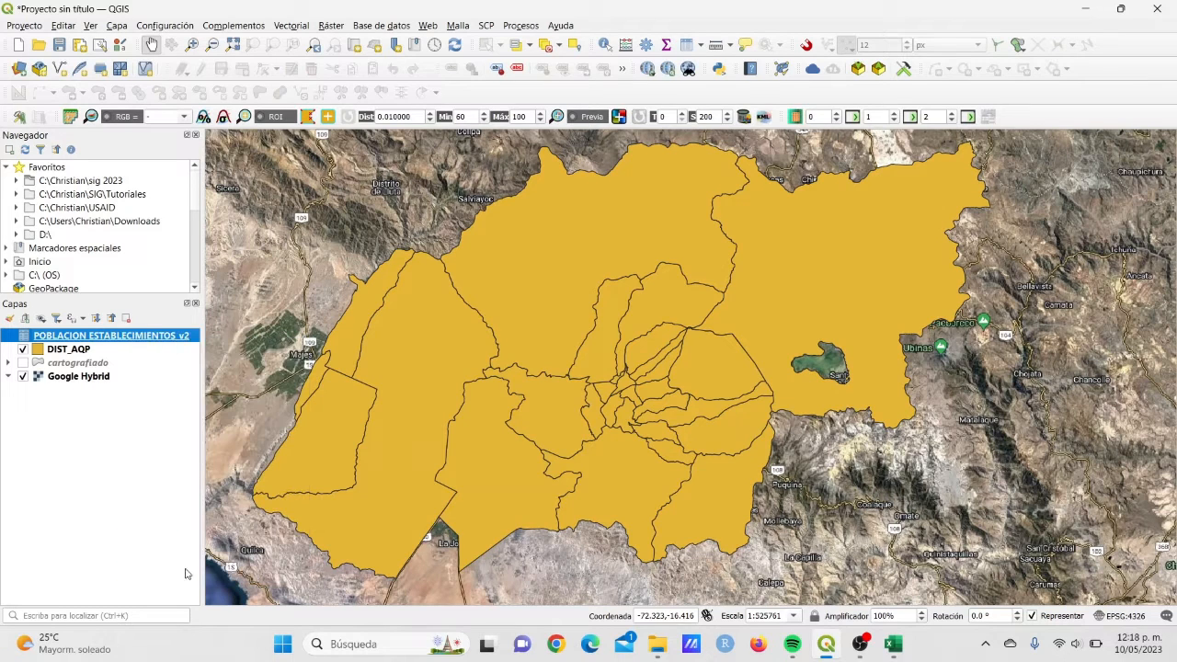
Check the data type of the ubigeo field in the layer properties of POBLACION ESTABLECIMIENTOS_v2
click(73, 348)
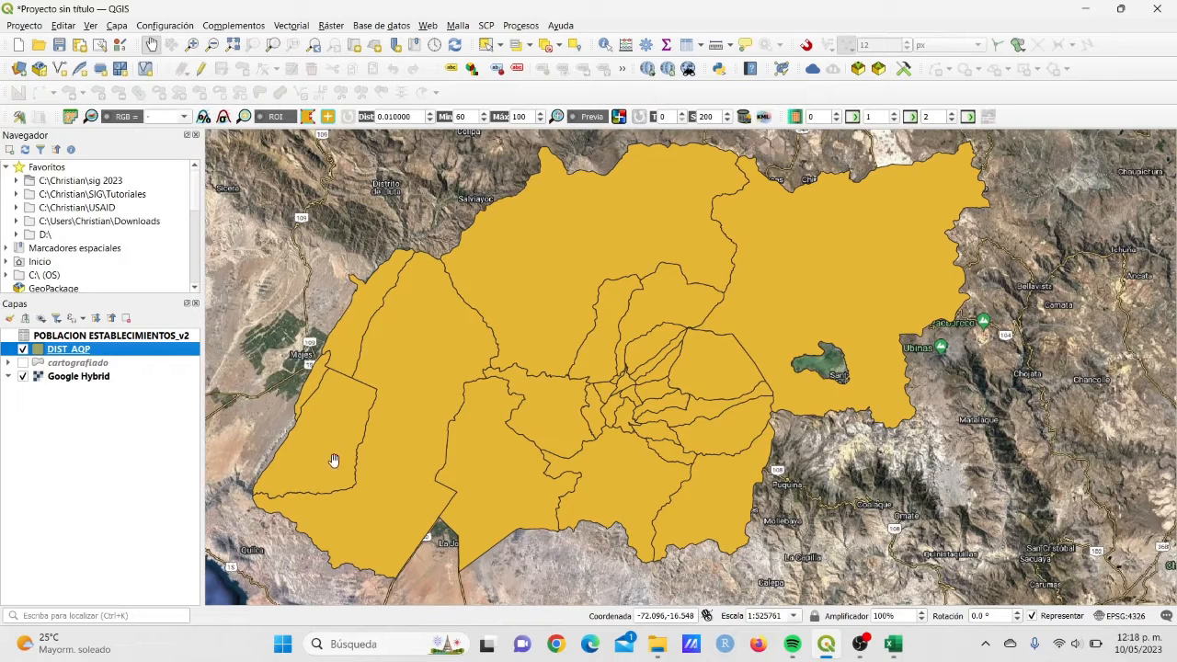
click(129, 335)
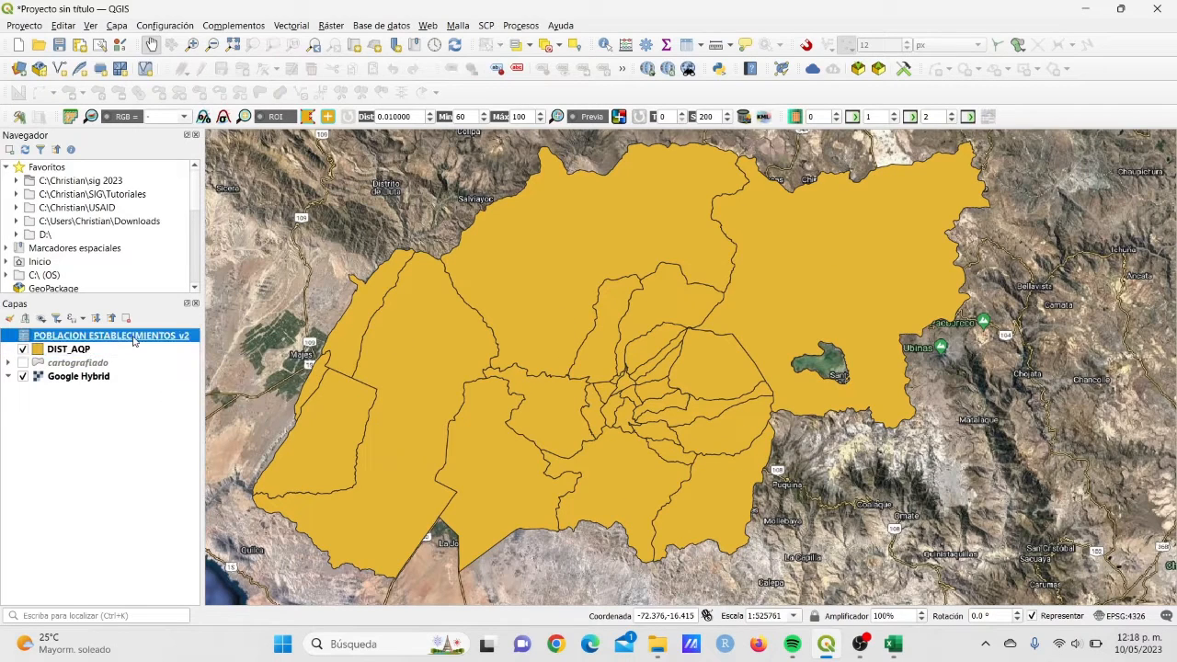
right_click(175, 338)
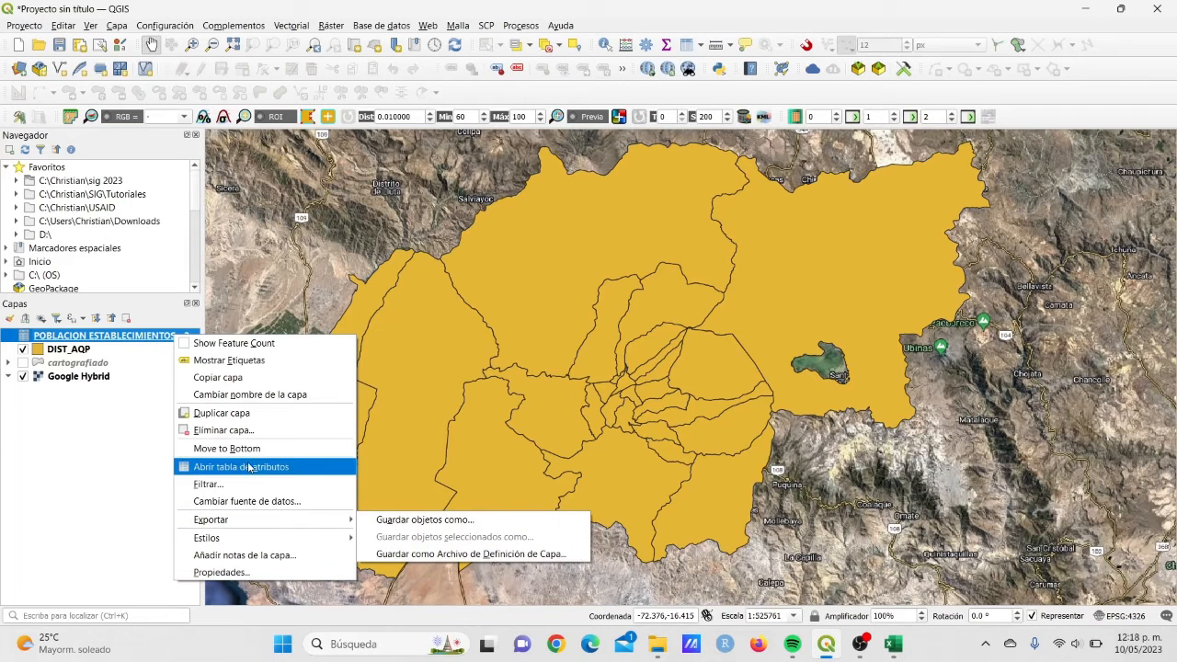
click(247, 574)
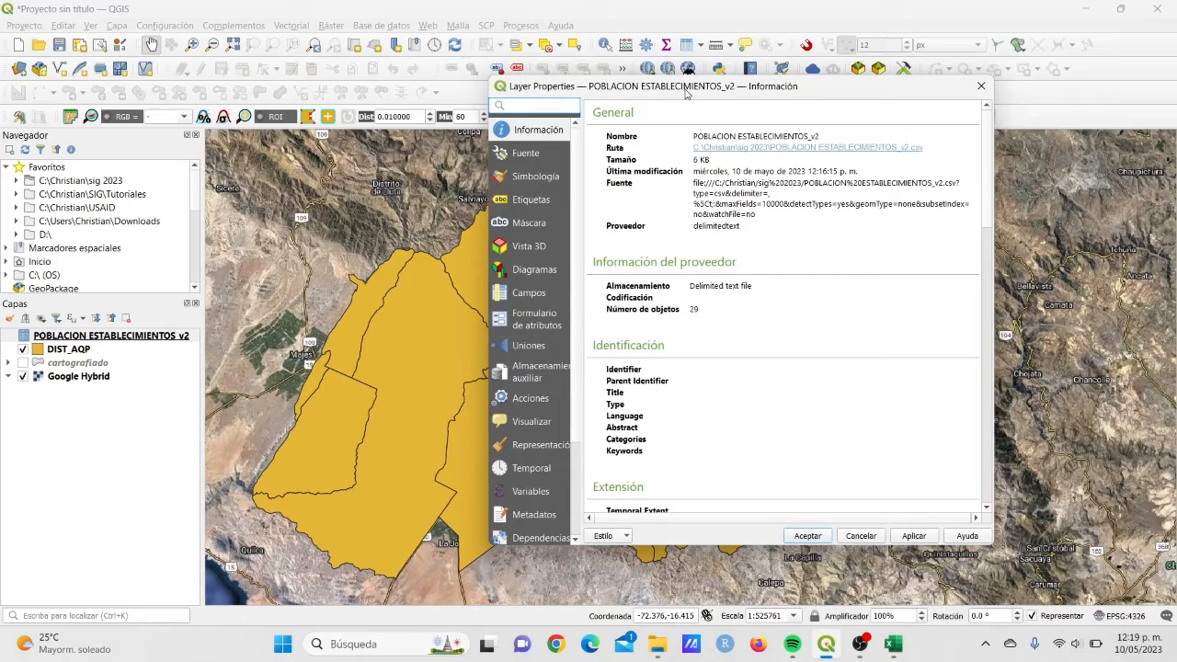
drag(685, 92, 476, 79)
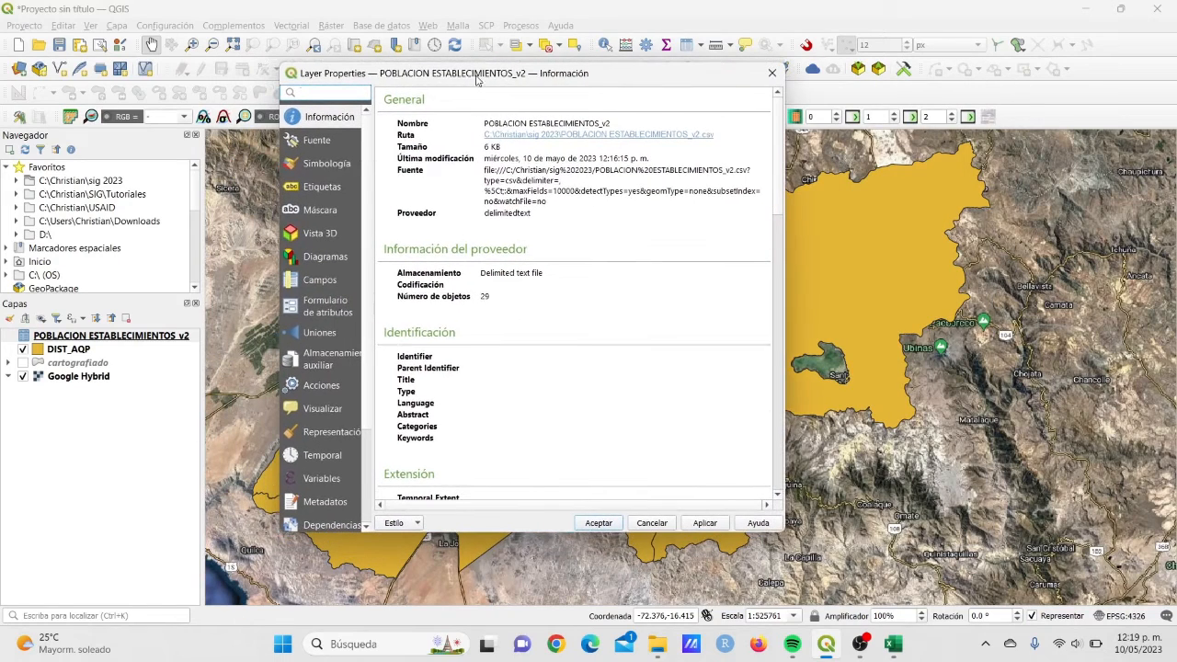
click(322, 280)
click(385, 182)
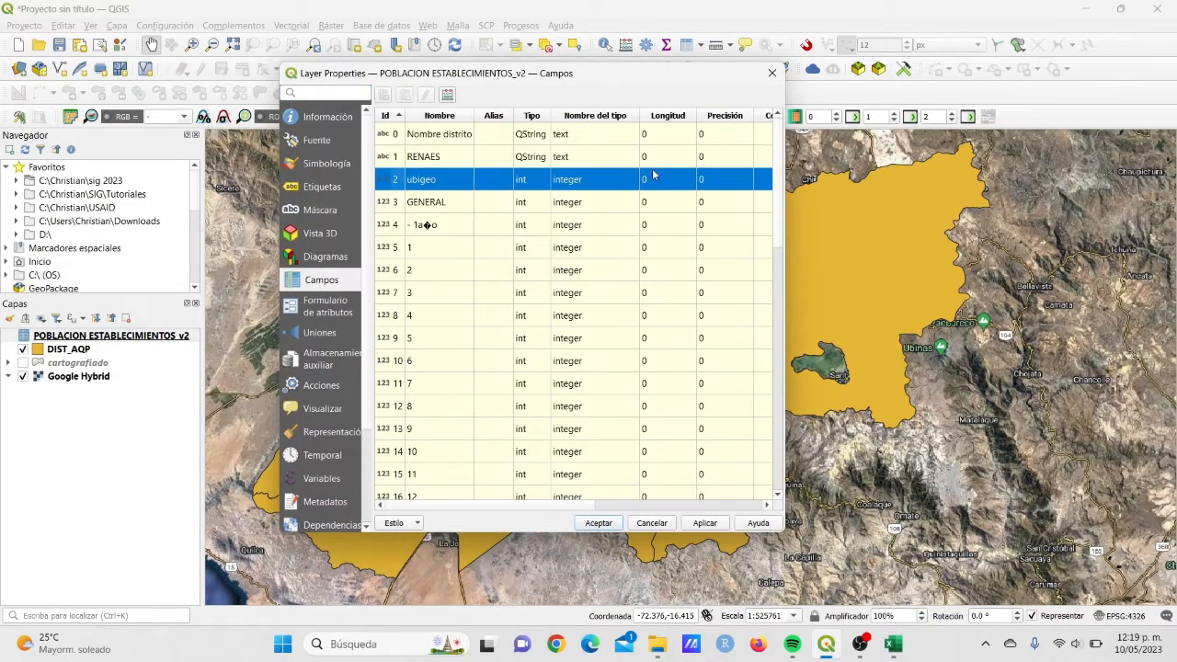
drag(551, 118, 563, 118)
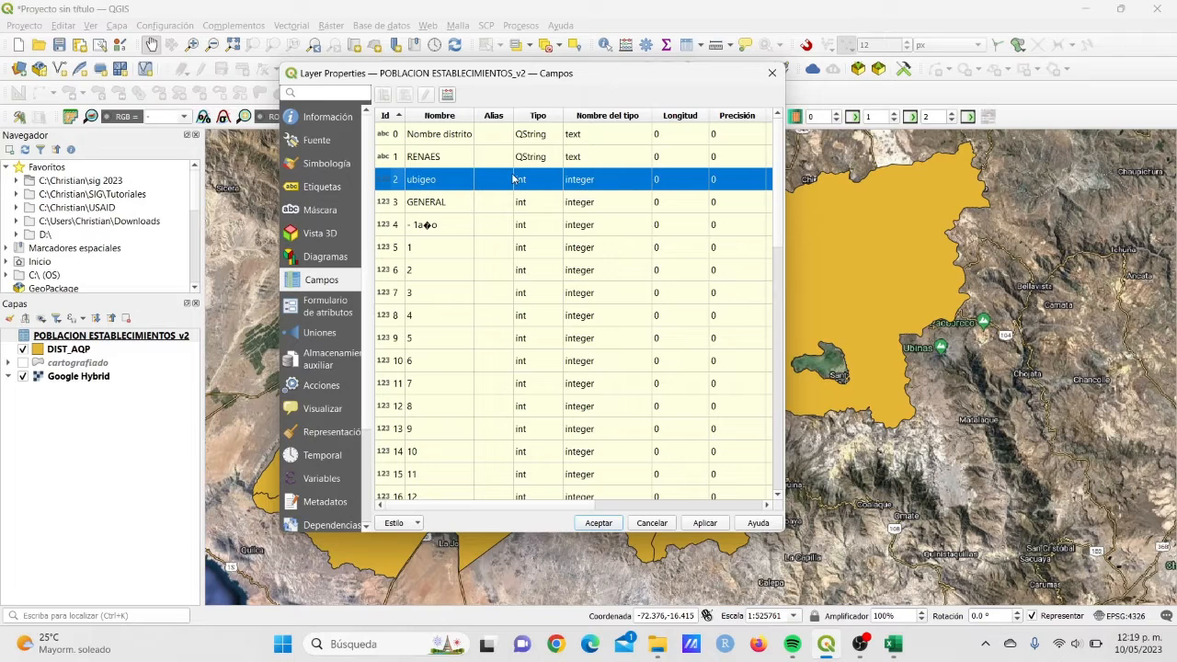
click(610, 526)
Check the data type of the IDDIST field in the layer properties of DIST_AQP
click(109, 350)
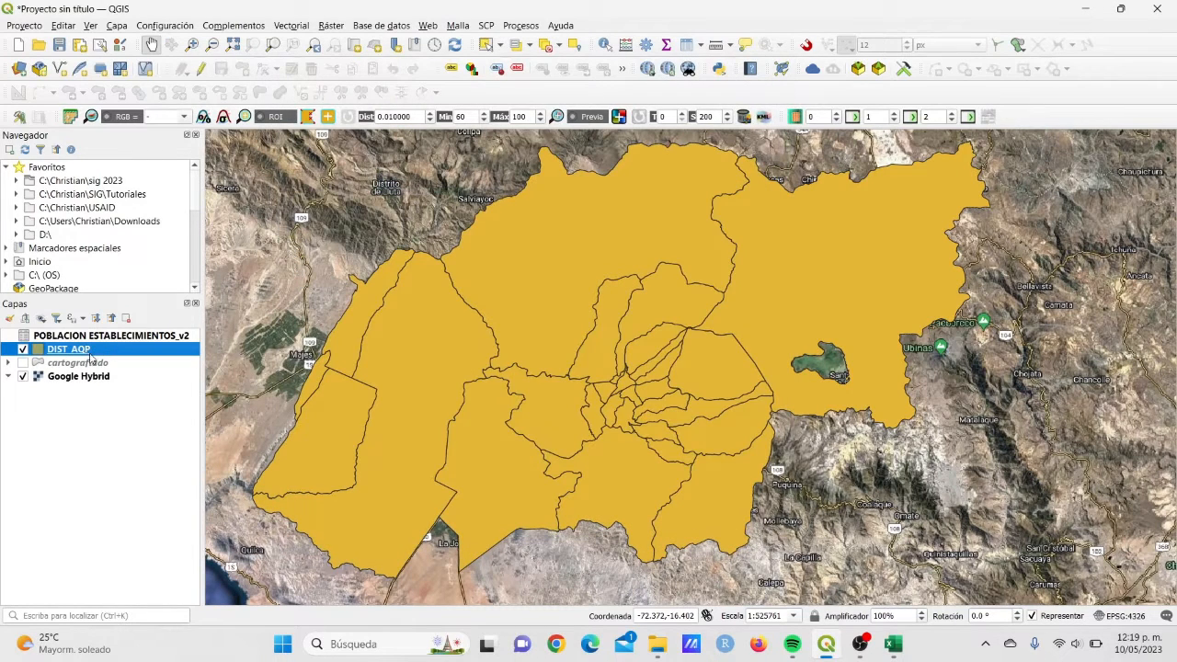
right_click(98, 353)
click(129, 376)
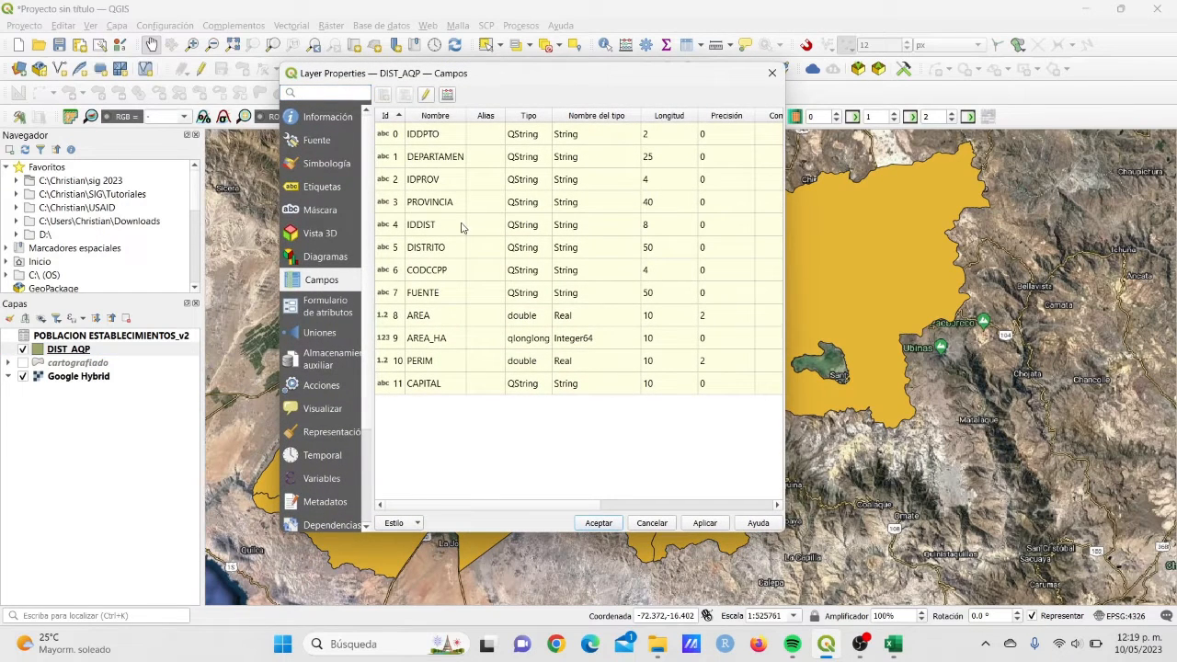
click(389, 226)
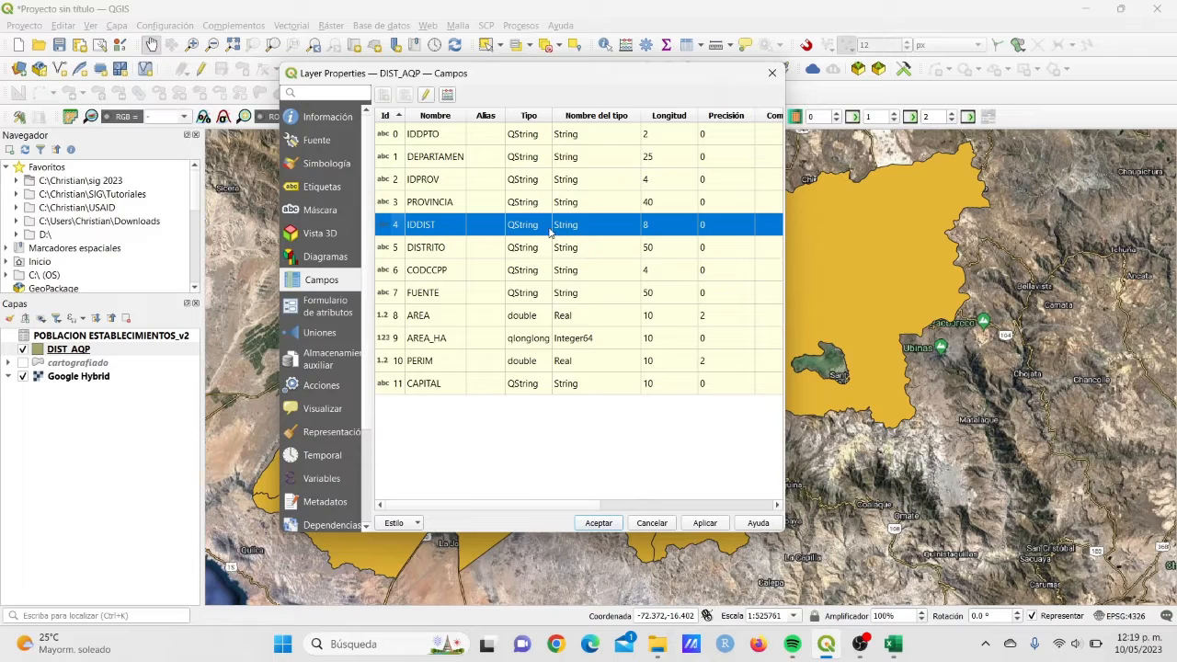
click(773, 72)
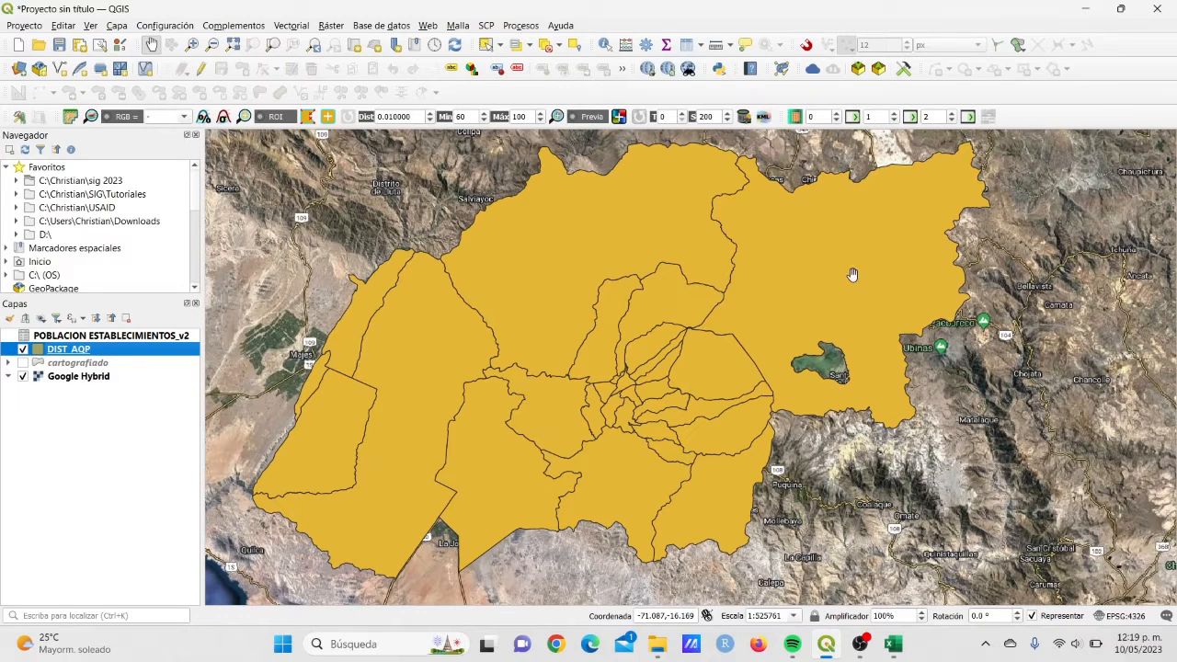
Enable editing in the DIST_AQP attribute table and define a new whole-number field named idreal in the field calculator
right_click(98, 355)
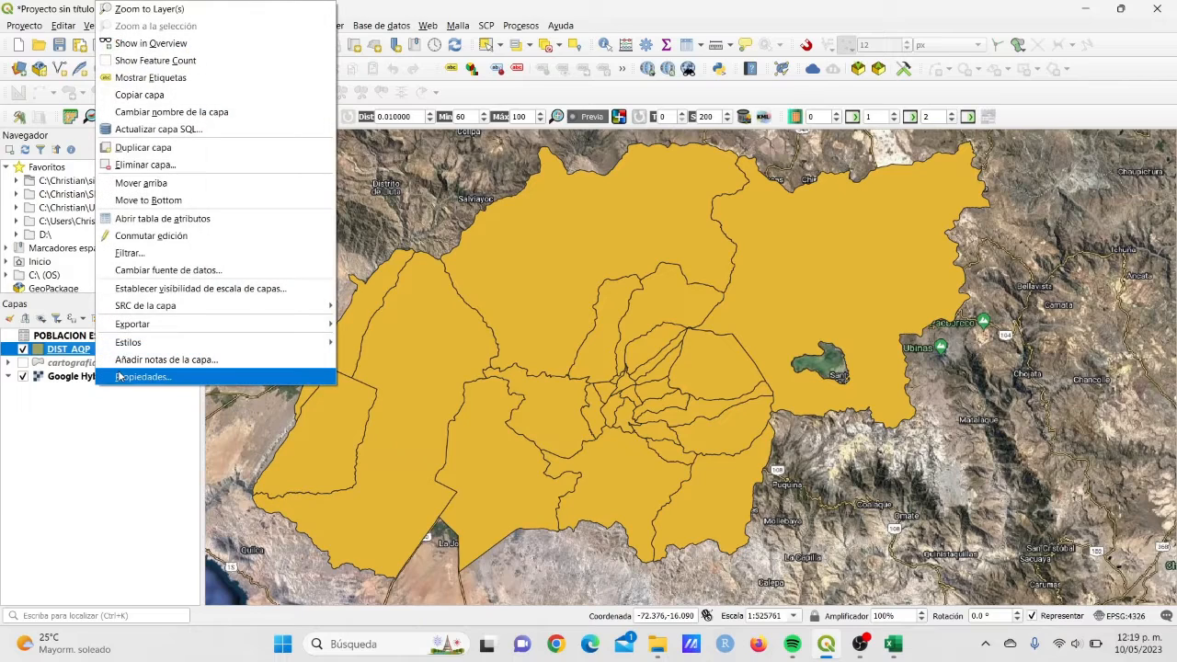
click(140, 224)
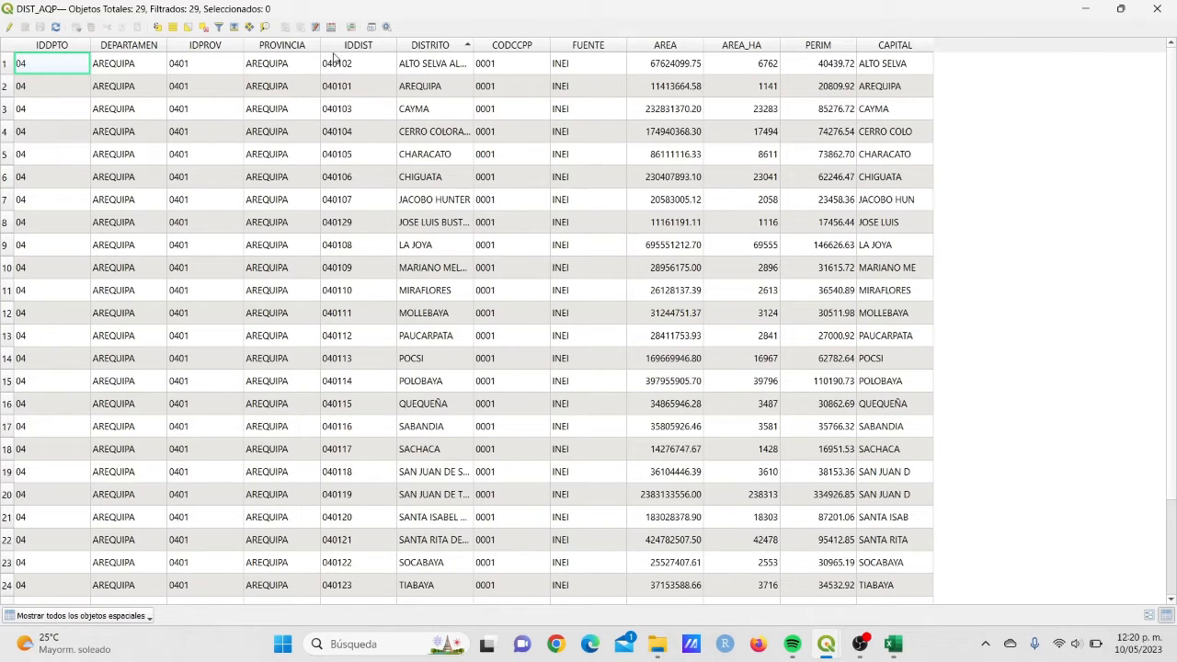
click(11, 28)
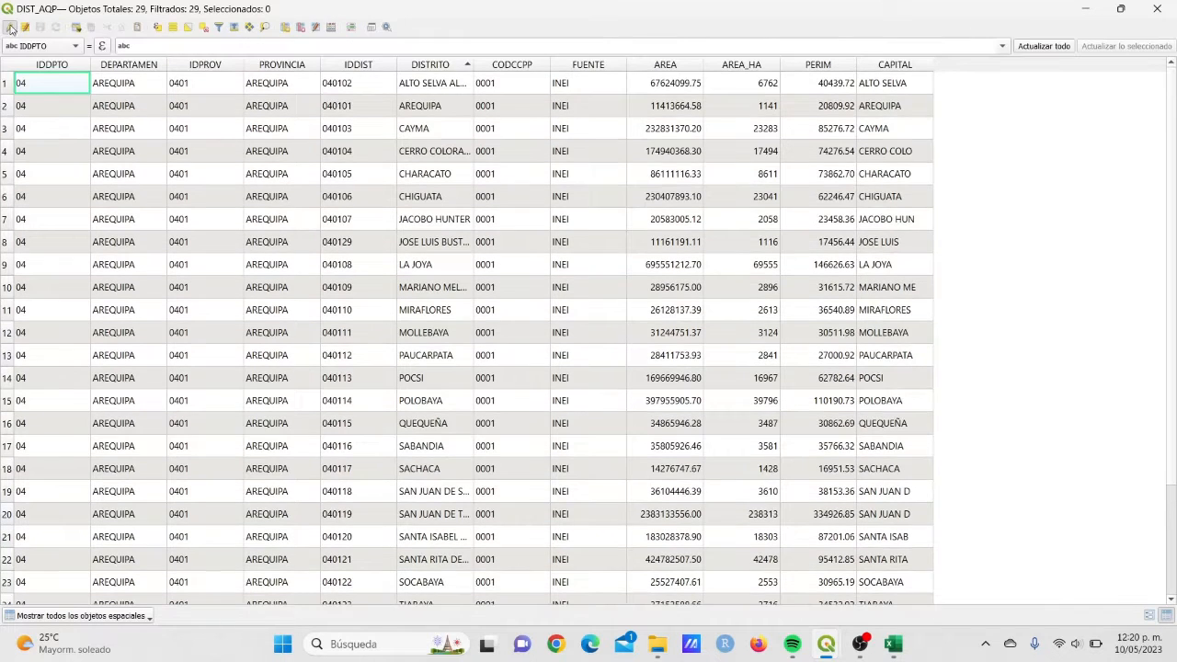
click(331, 27)
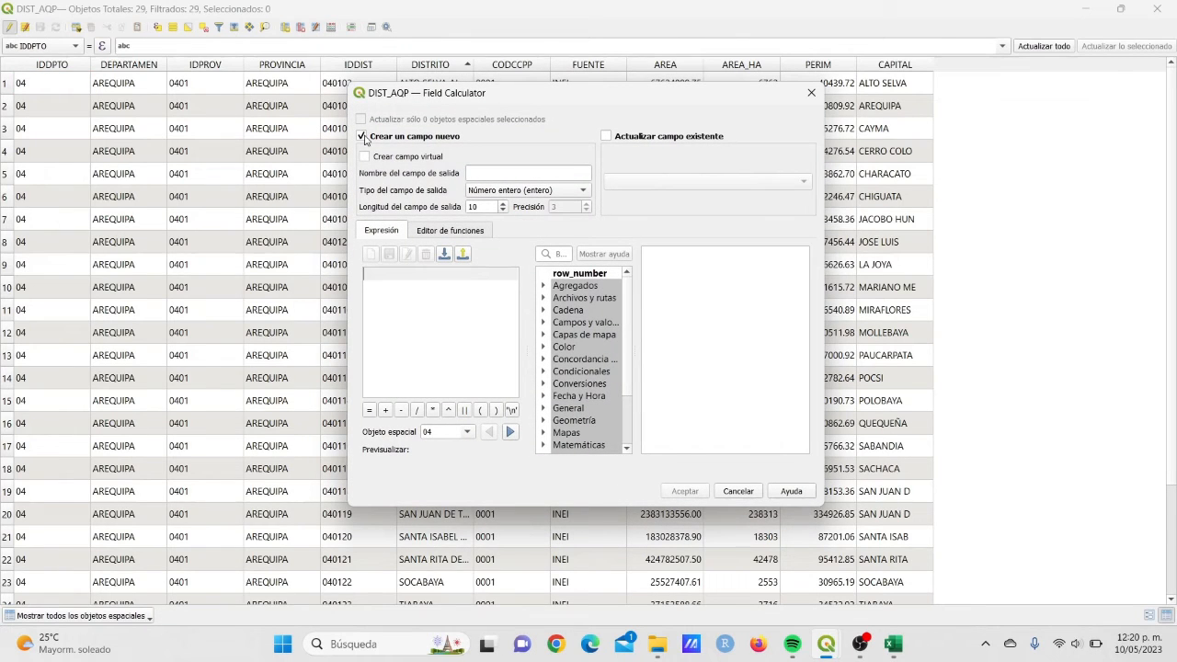
click(493, 175)
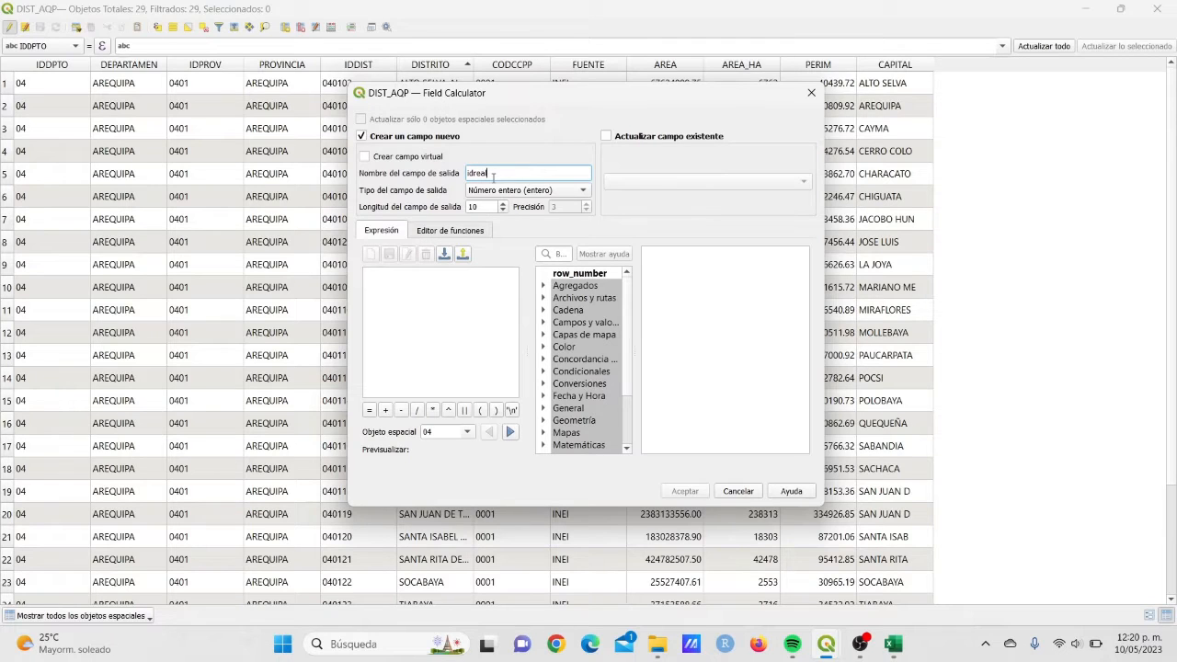
click(510, 191)
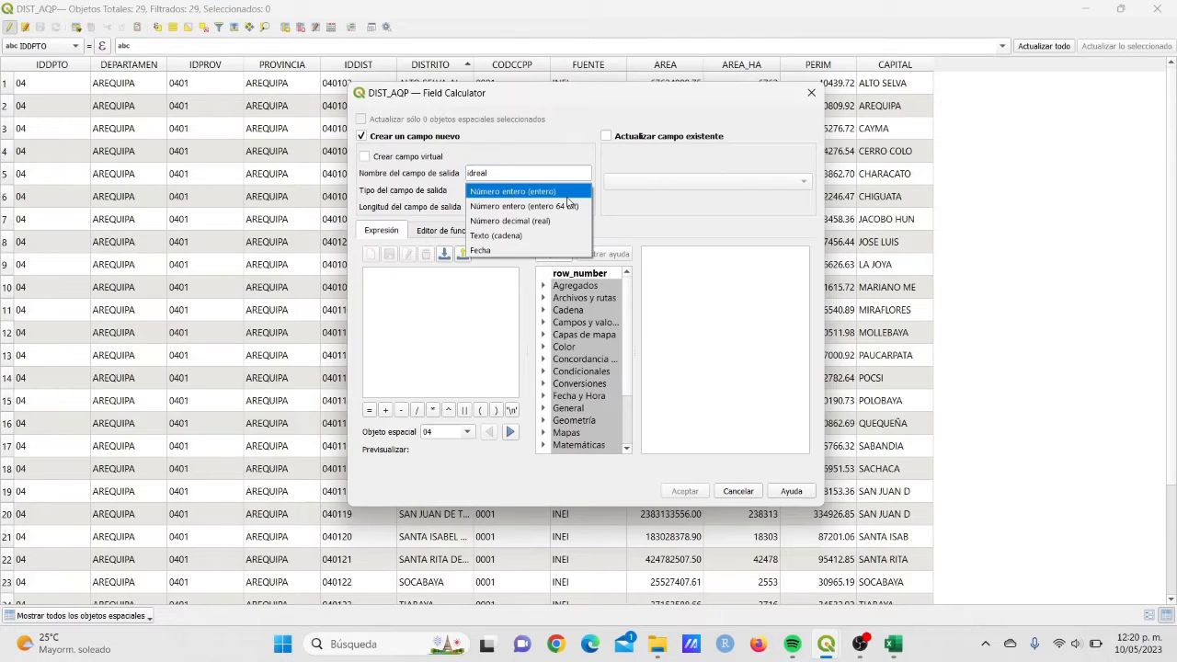
click(545, 193)
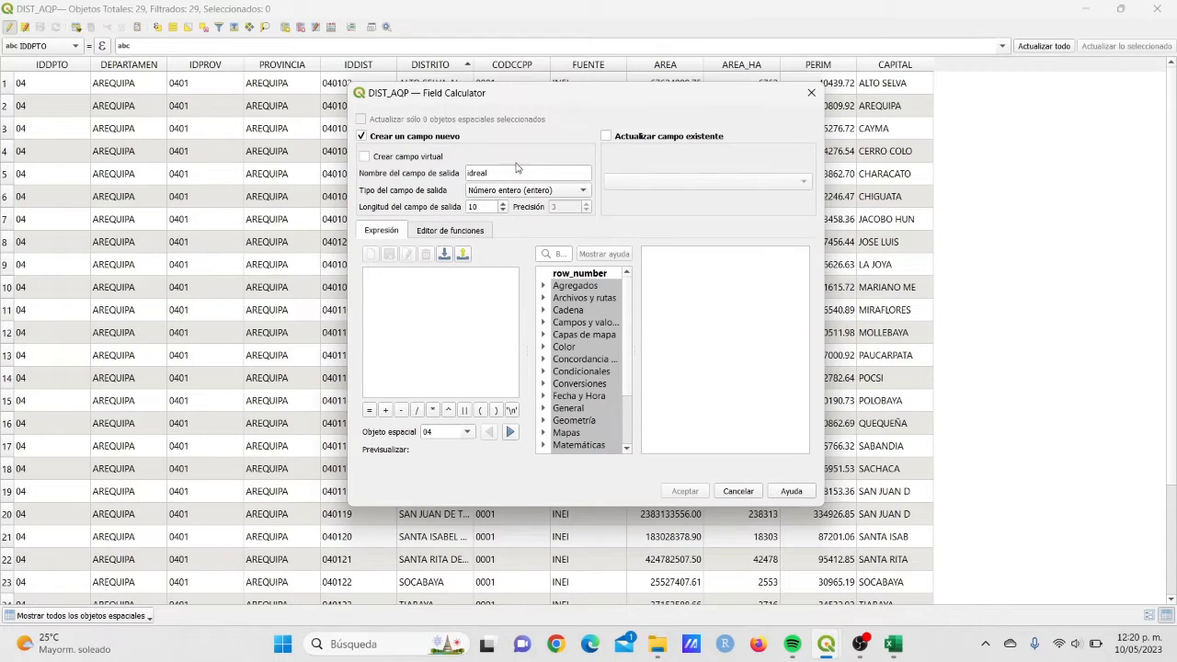
Calculate idreal from the "IDDIST" field, create the new column, and minimise the attribute table
click(438, 275)
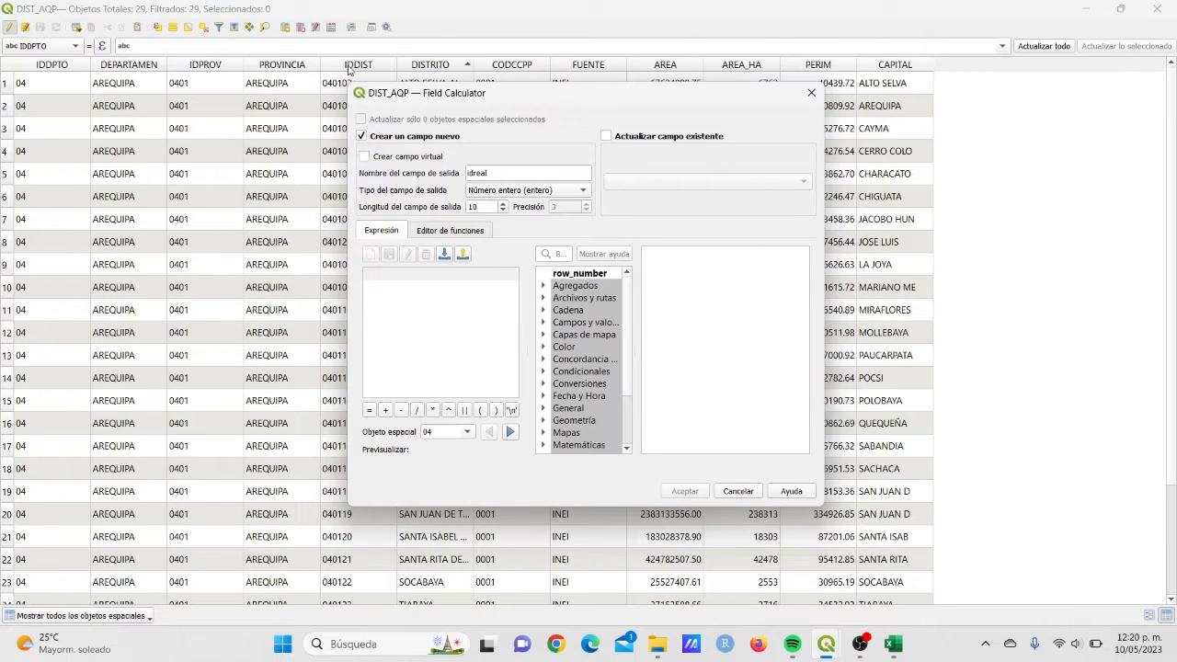
click(555, 321)
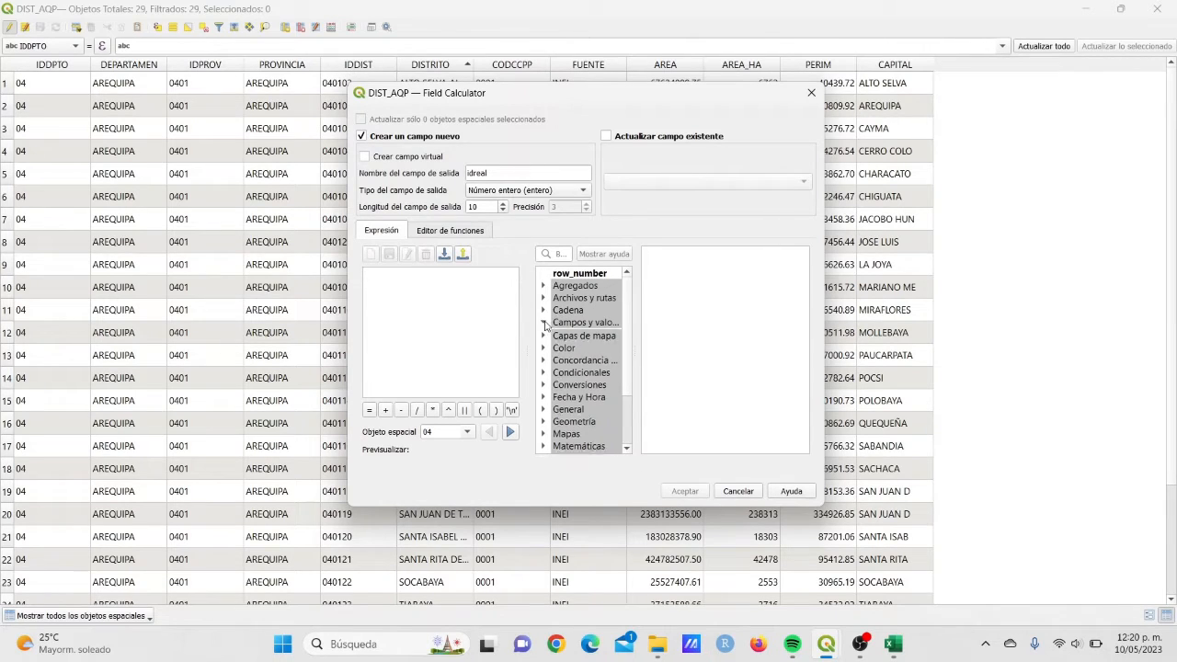
click(596, 402)
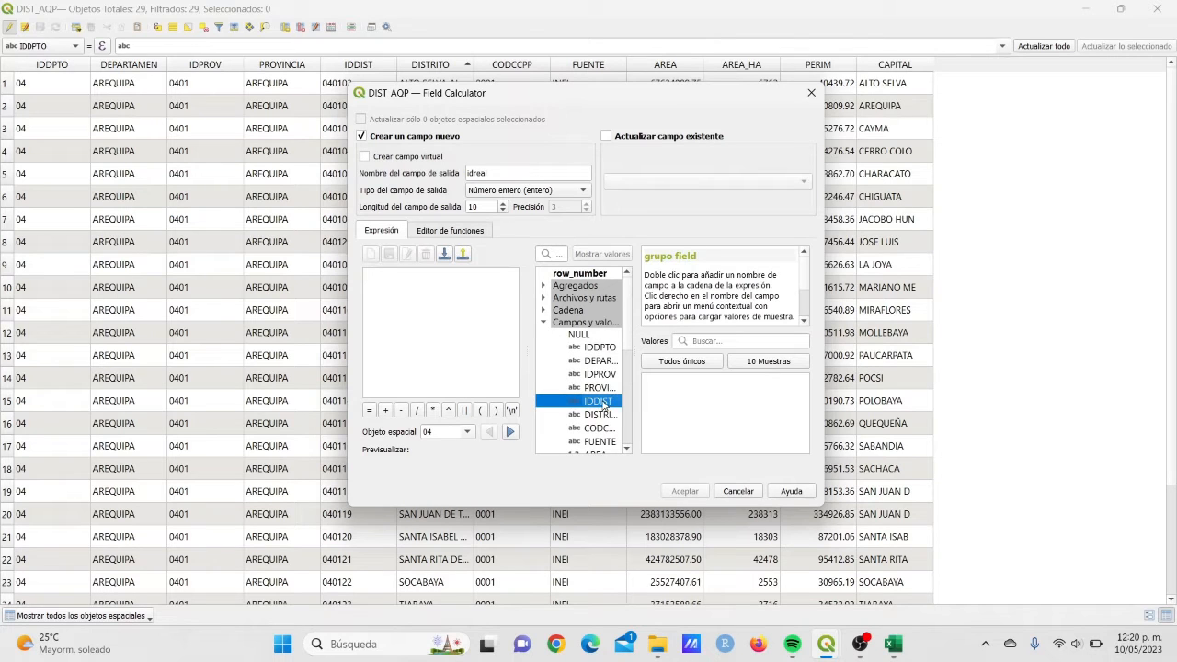
double_click(603, 405)
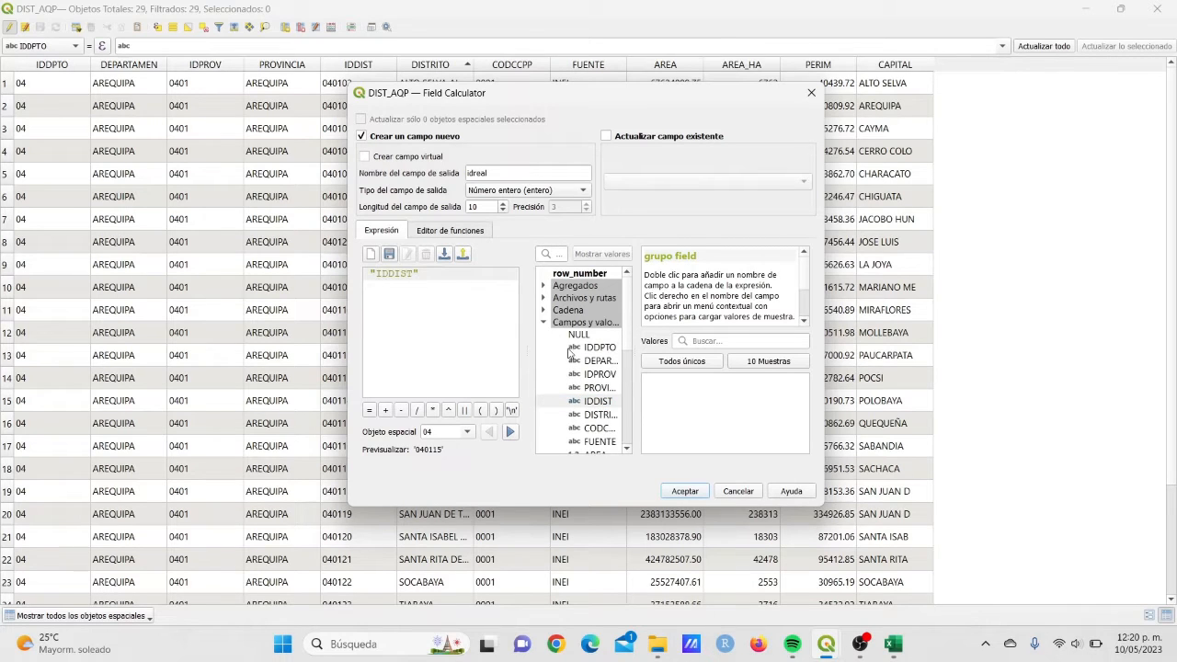
click(685, 491)
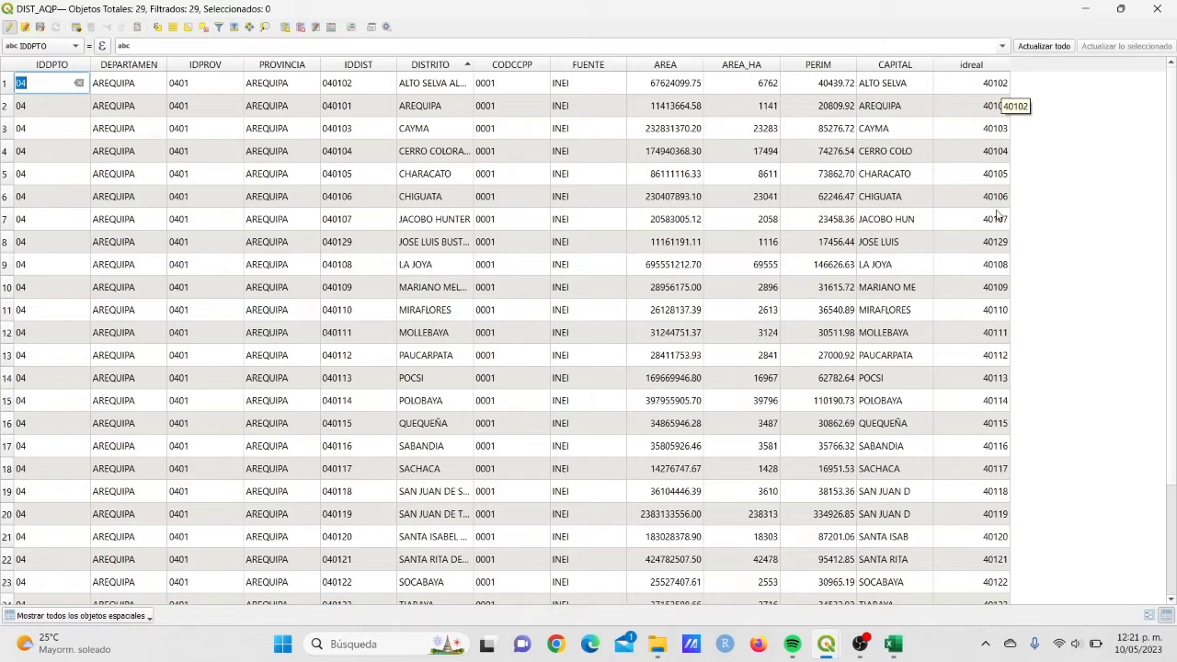
click(1085, 13)
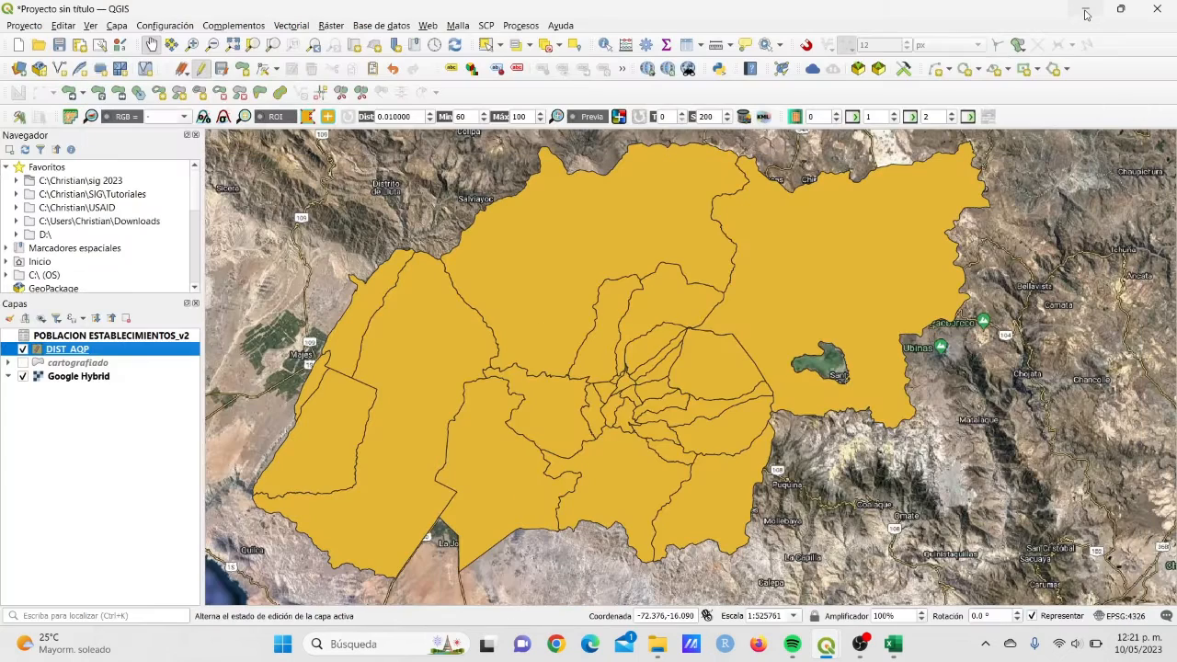
Start a new vector join in the DIST_AQP layer properties with POBLACION ESTABLECIMIENTOS_v2 as the join layer
right_click(101, 354)
click(156, 411)
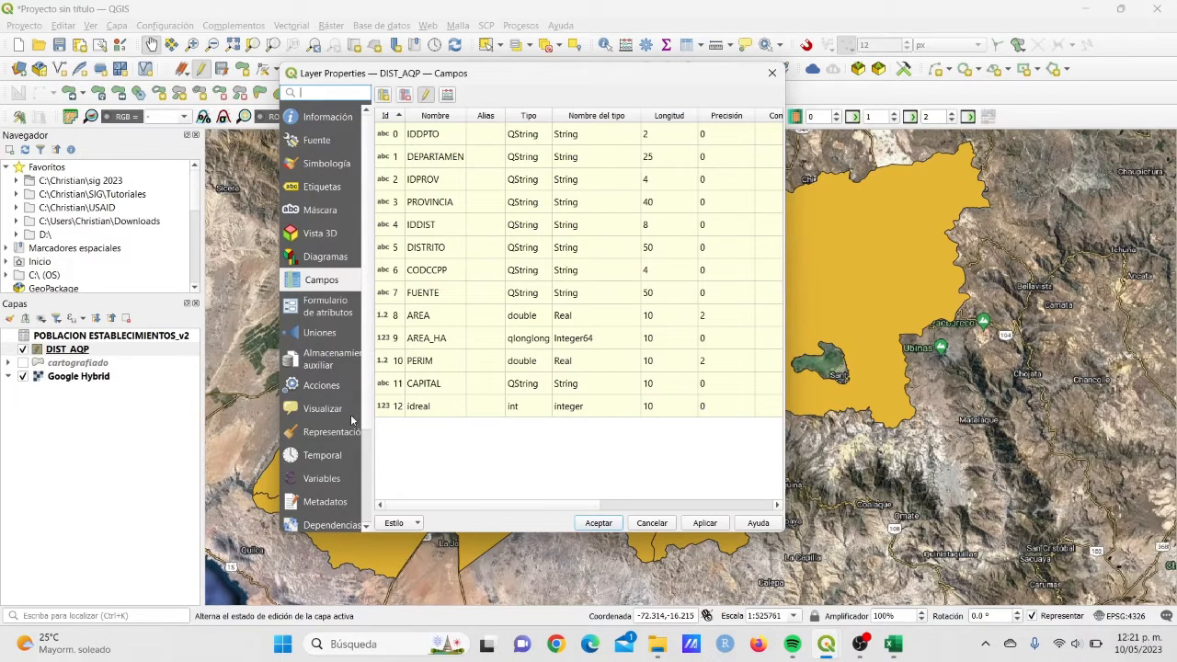
click(321, 333)
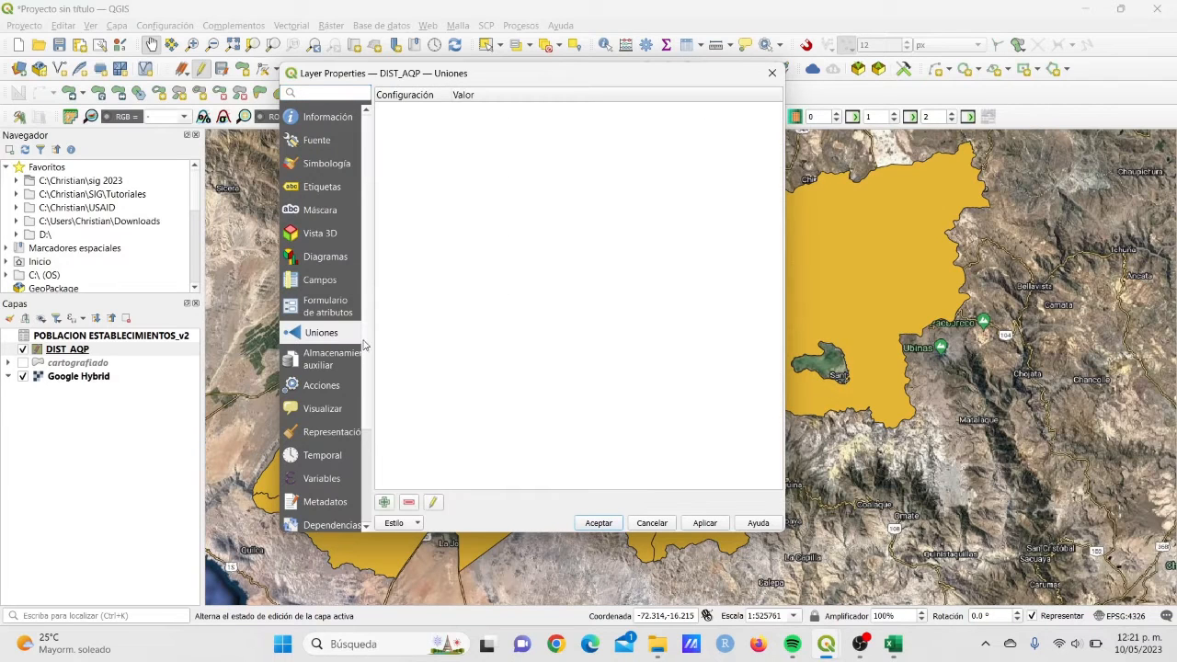
click(384, 503)
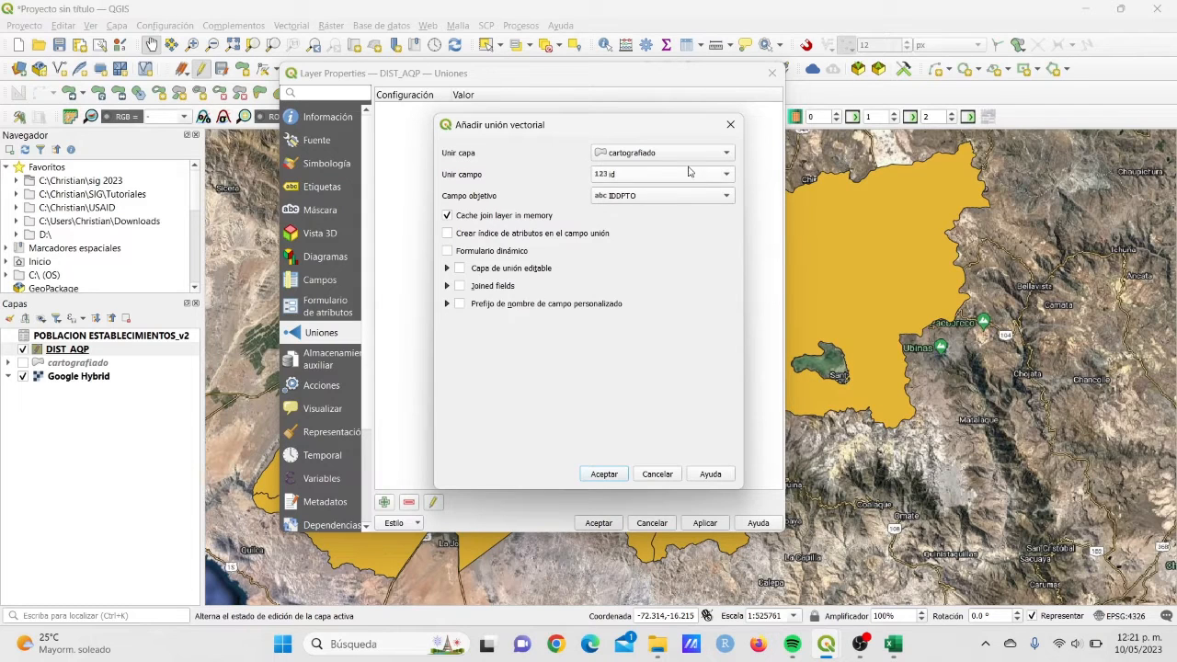
click(657, 154)
click(657, 169)
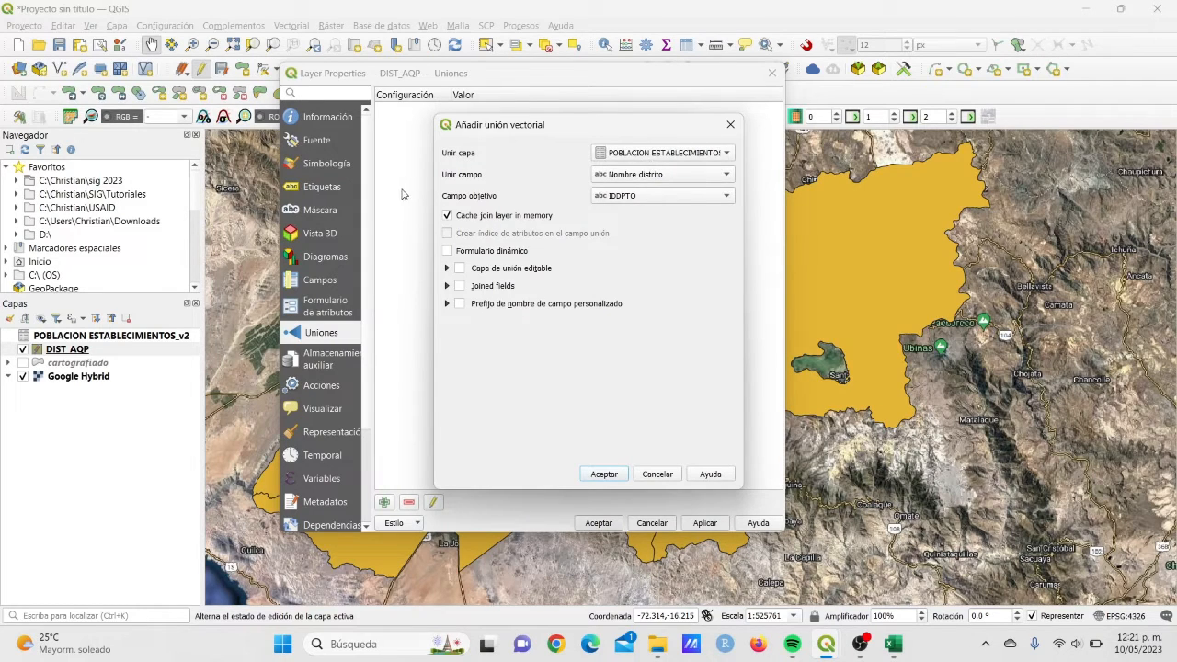
Try to add the join with ubigeo as the join field and idreal as the target field, and dismiss the layer properties
click(653, 174)
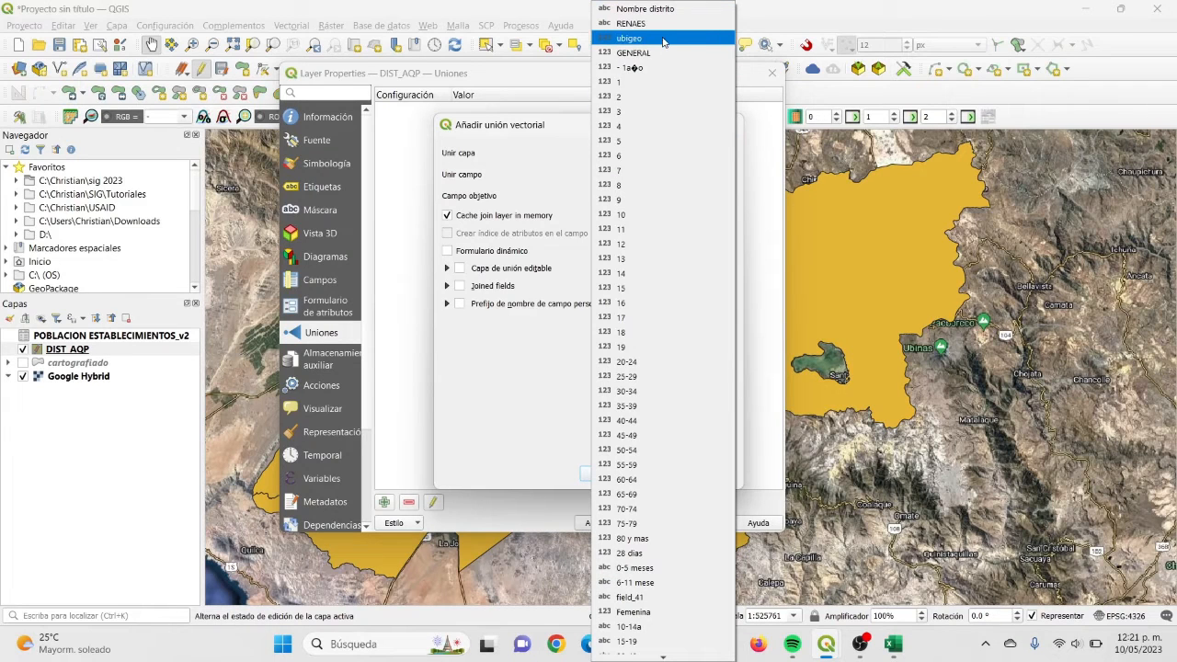
click(661, 40)
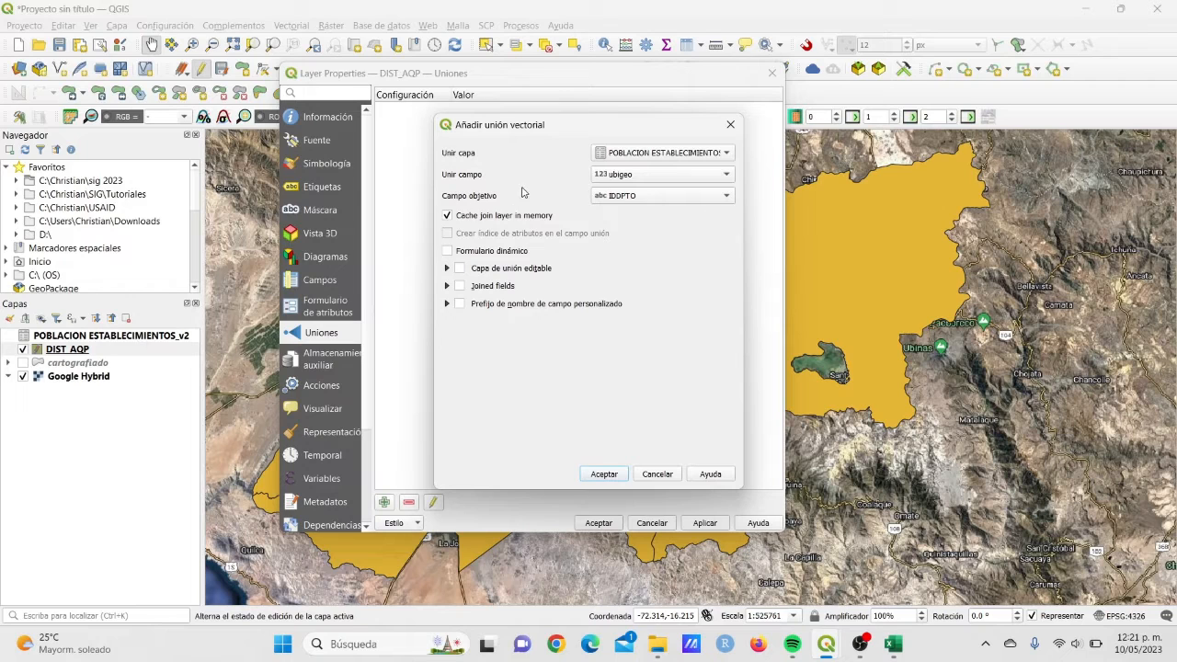
click(680, 195)
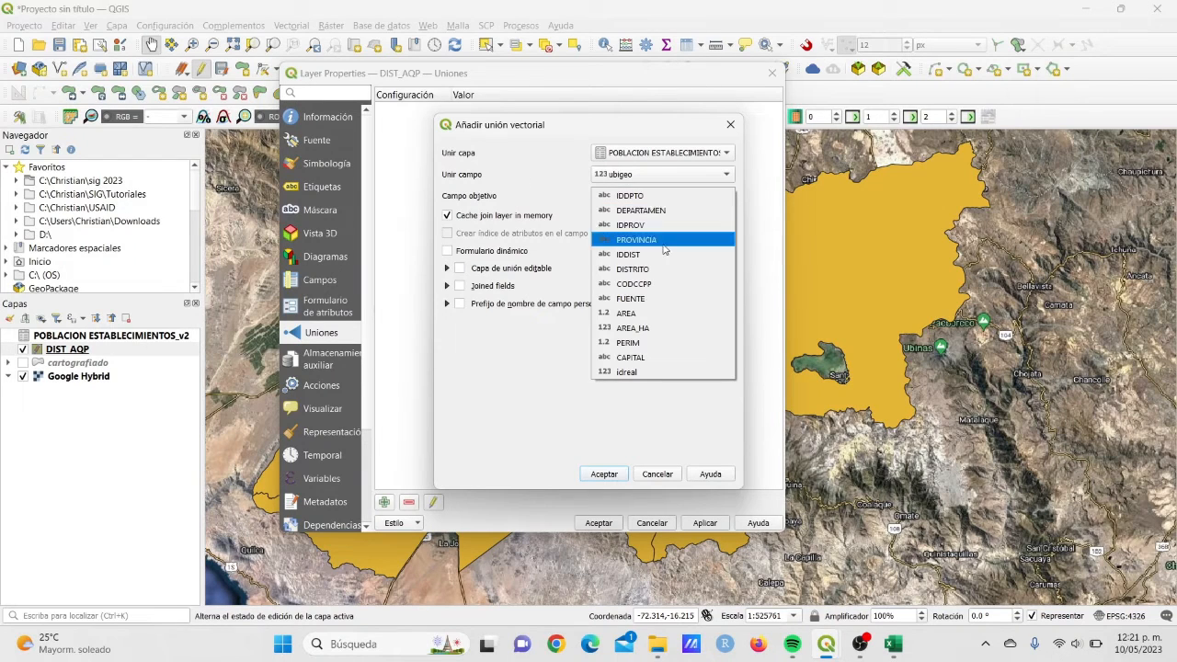
click(639, 373)
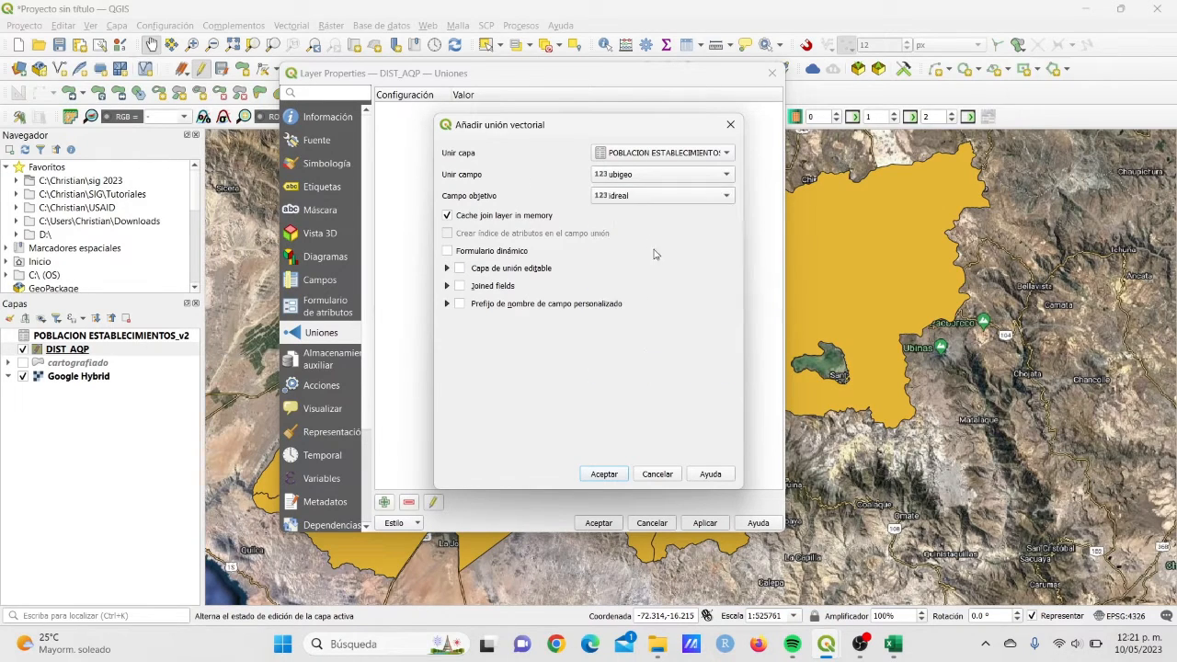
click(604, 206)
click(625, 118)
click(623, 203)
click(635, 271)
click(604, 473)
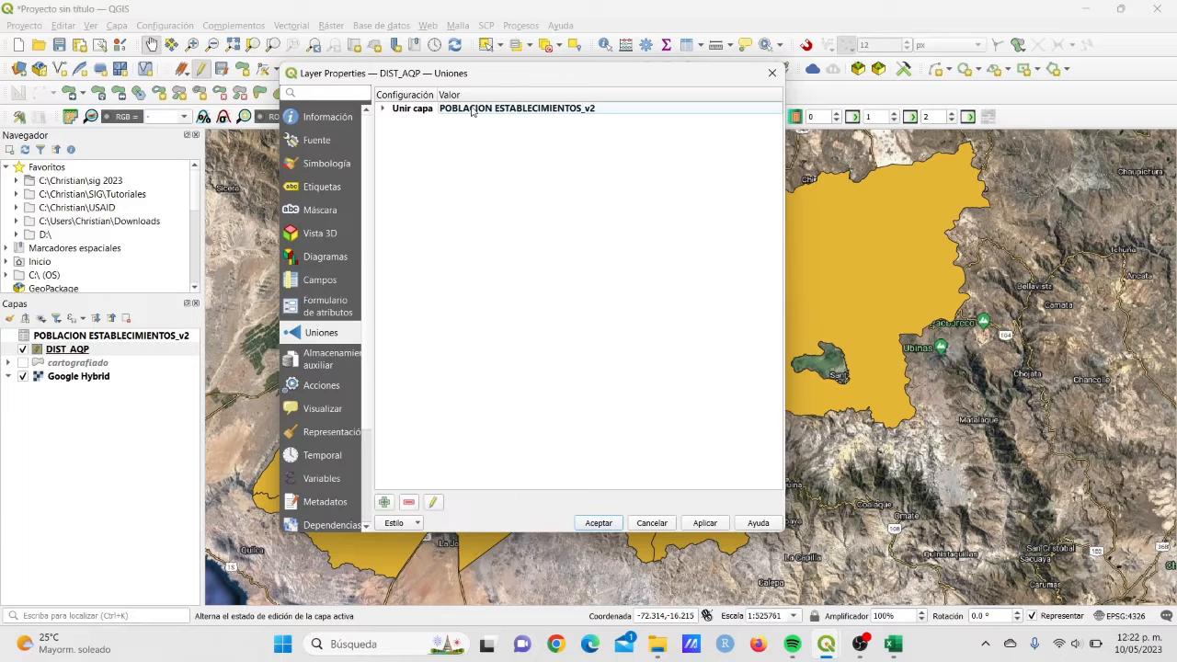
click(650, 523)
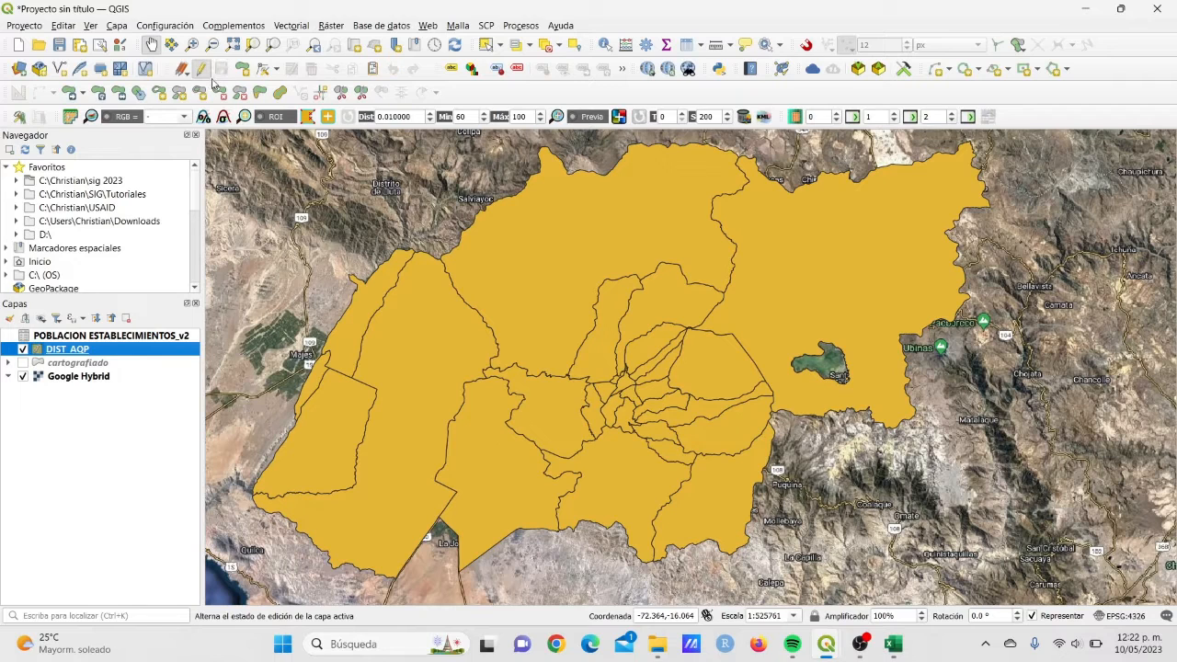
Turn off editing for DIST_AQP and open its attribute table to check the records against the joined columns
click(202, 70)
right_click(127, 353)
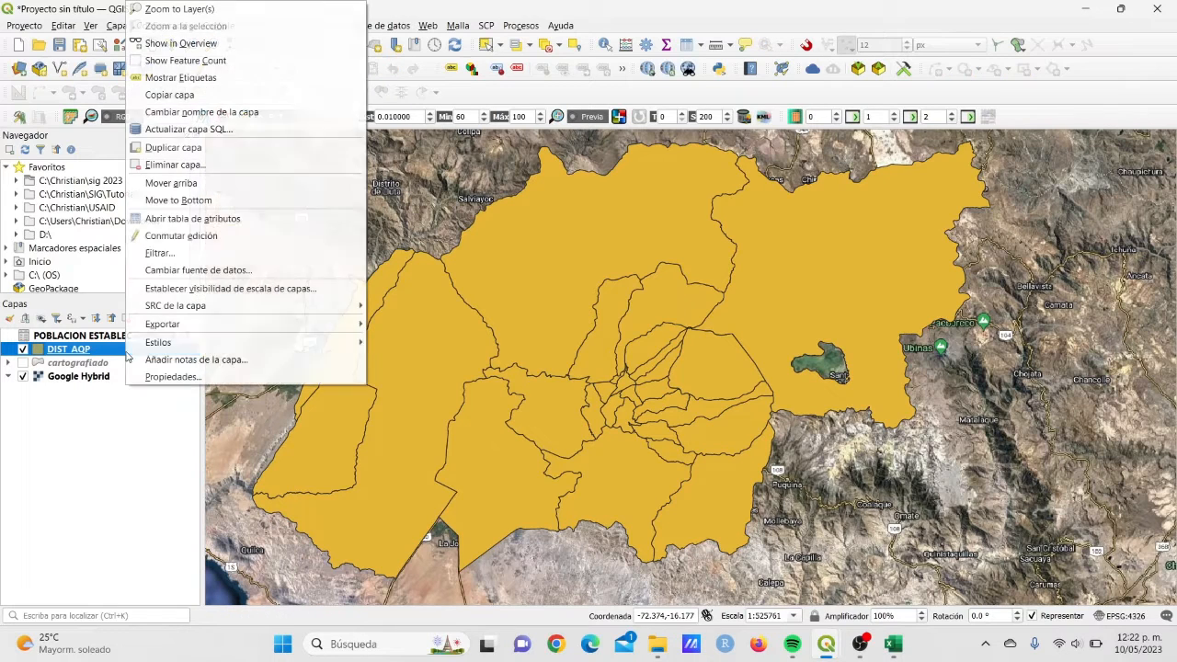
click(237, 226)
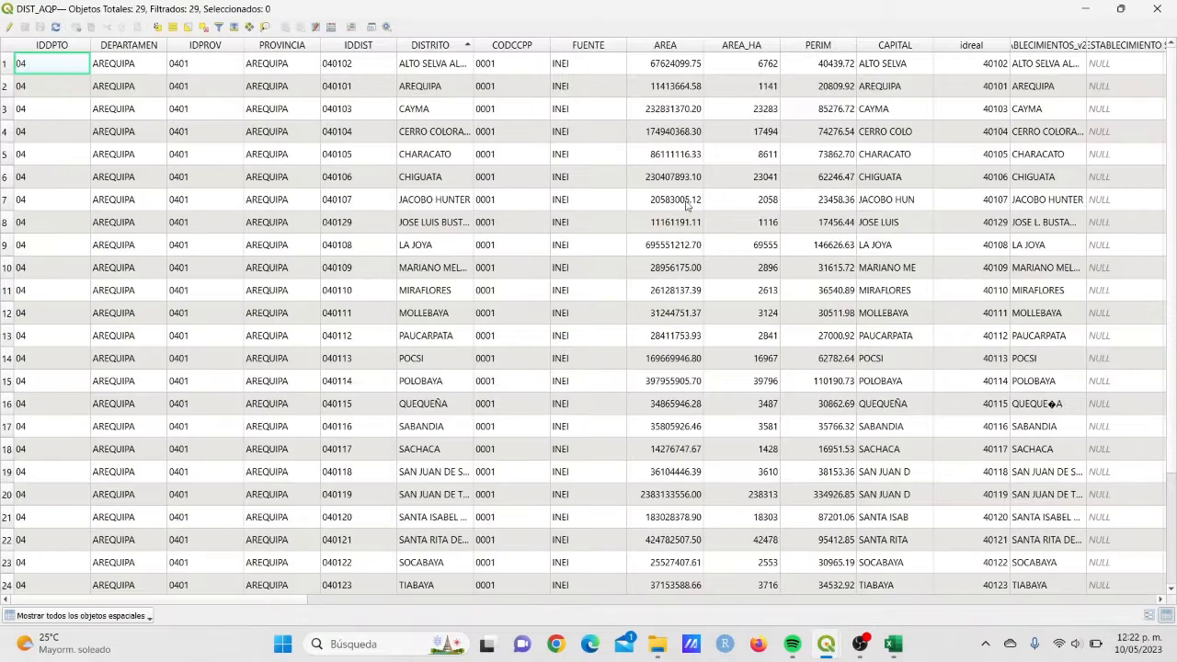
scroll(366, 593, down, 2)
click(366, 591)
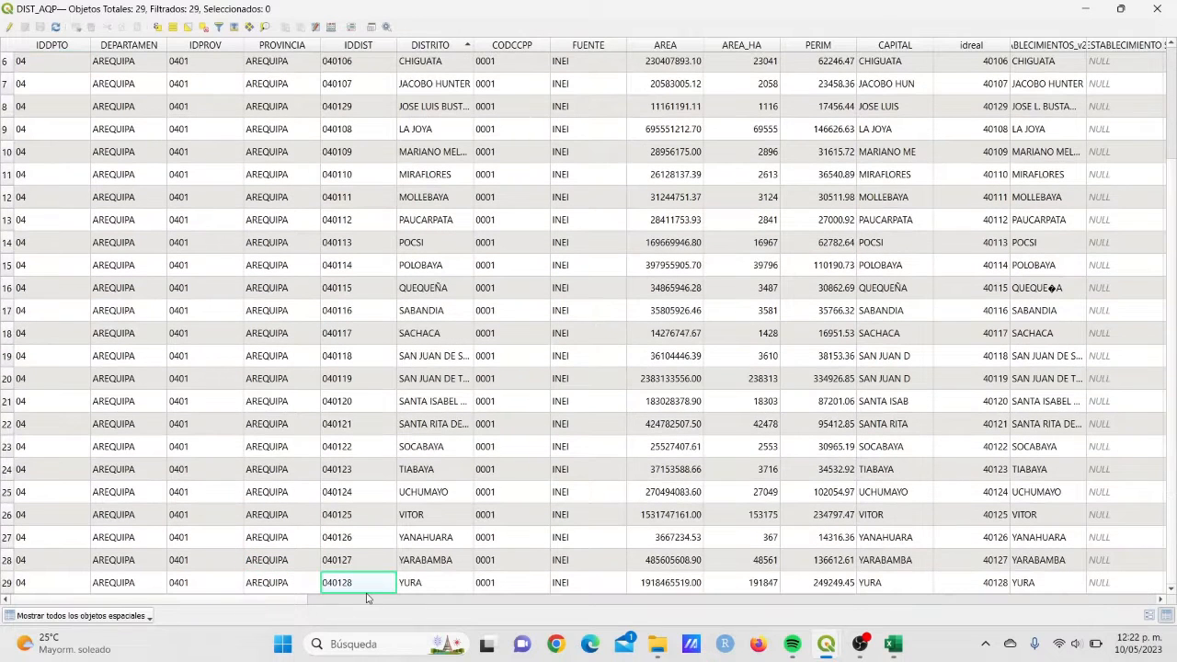
click(412, 591)
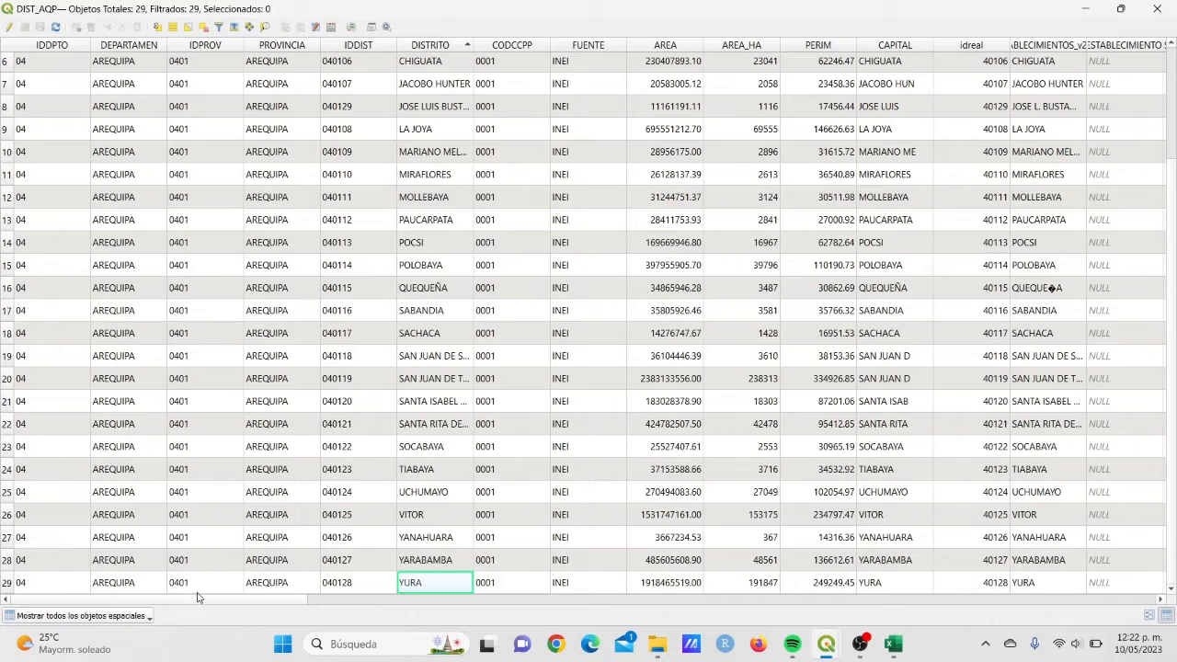
drag(213, 604, 283, 602)
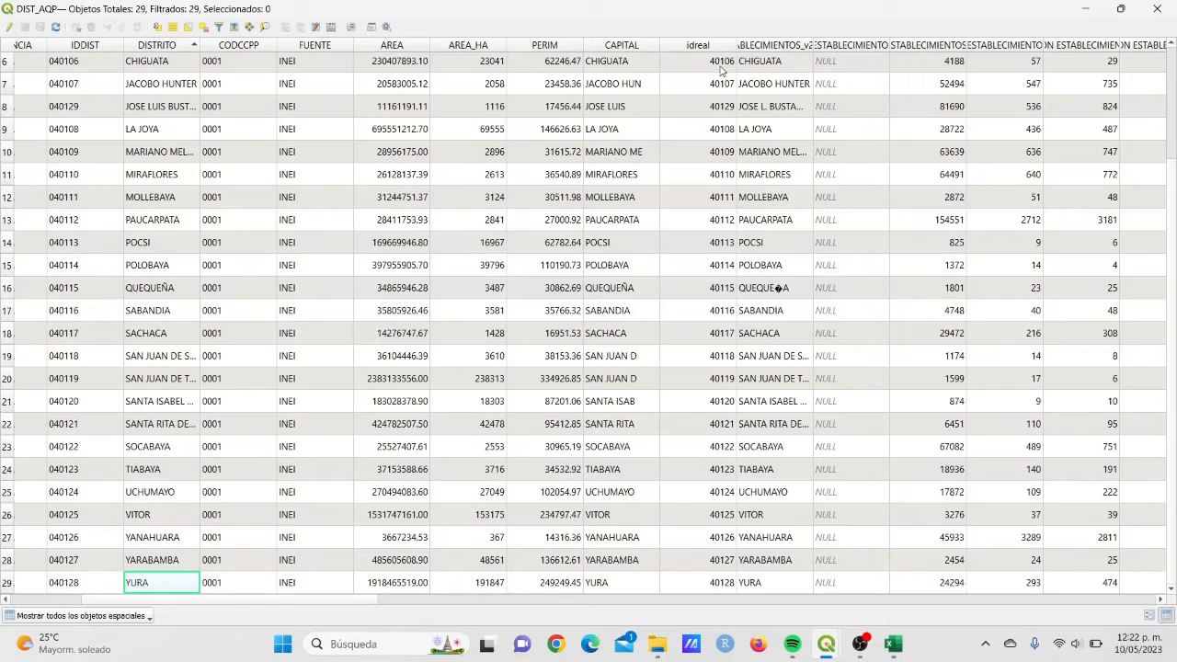
Widen the joined Nombre distrito and GENERAL columns to show their full headings, and minimise the attribute table
drag(234, 599, 335, 598)
drag(456, 45, 636, 55)
drag(788, 51, 947, 51)
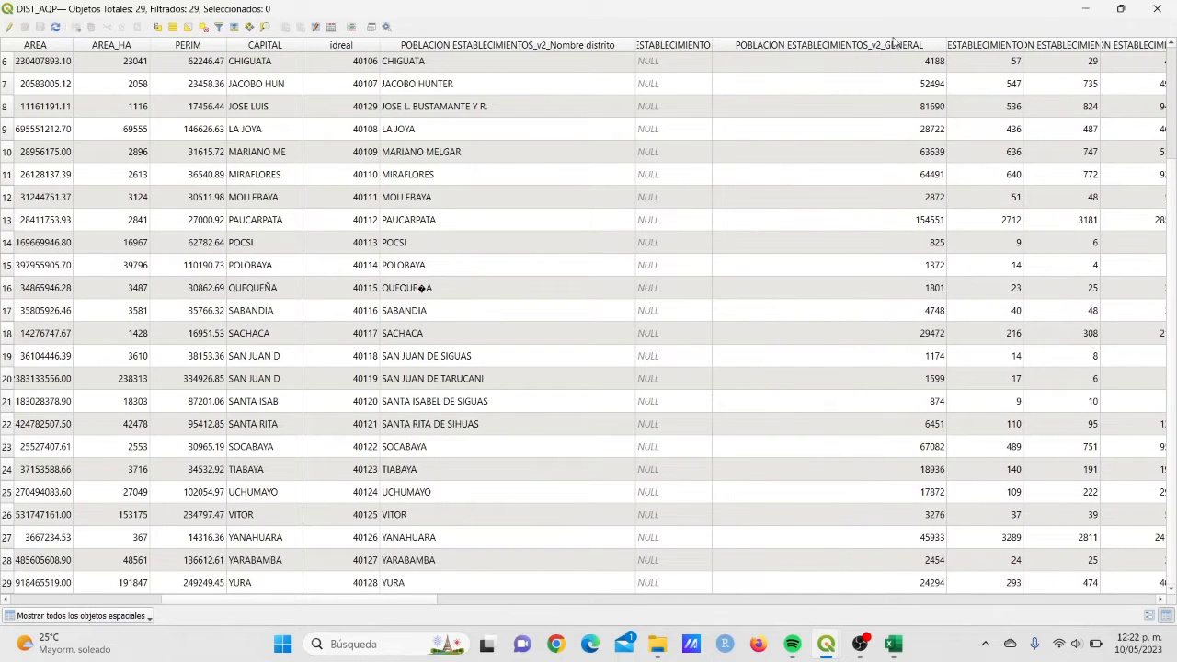
drag(297, 603, 163, 452)
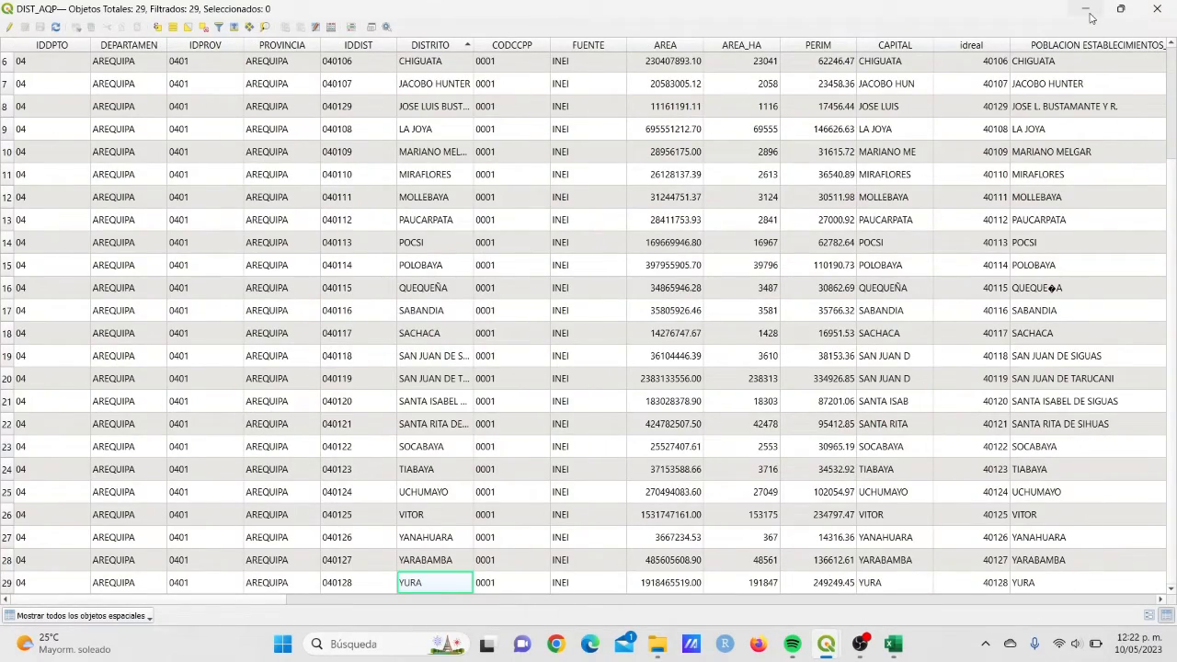
click(1086, 8)
Review the joins listed in the DIST_AQP layer properties and leave without changes
right_click(117, 357)
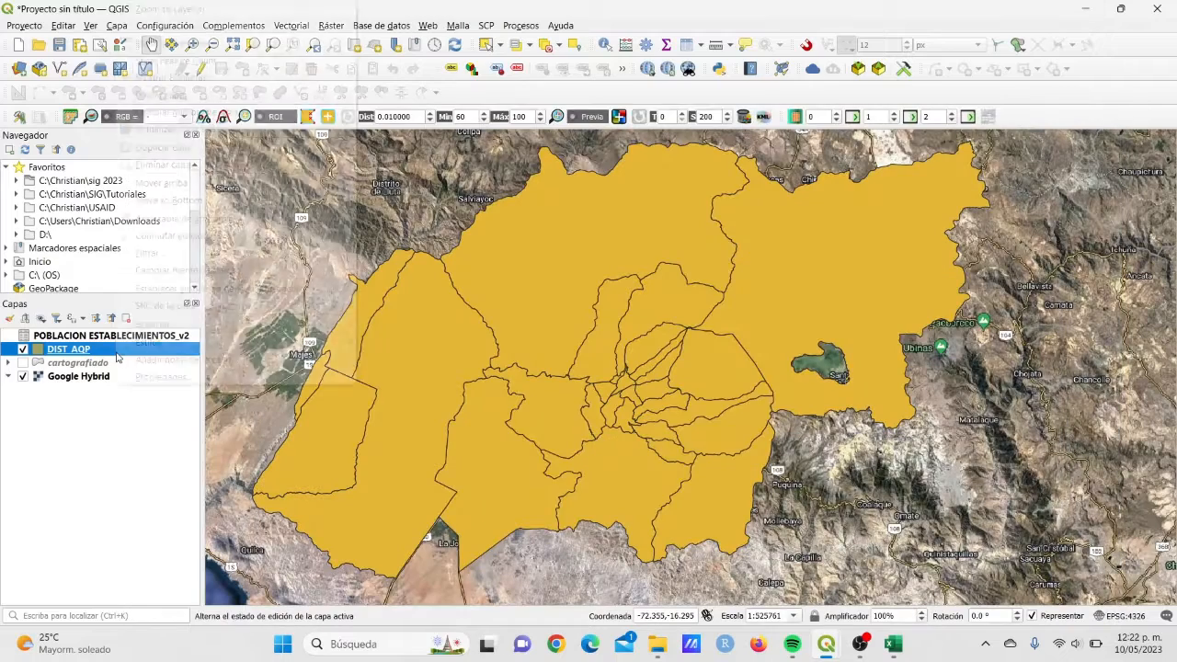
click(162, 379)
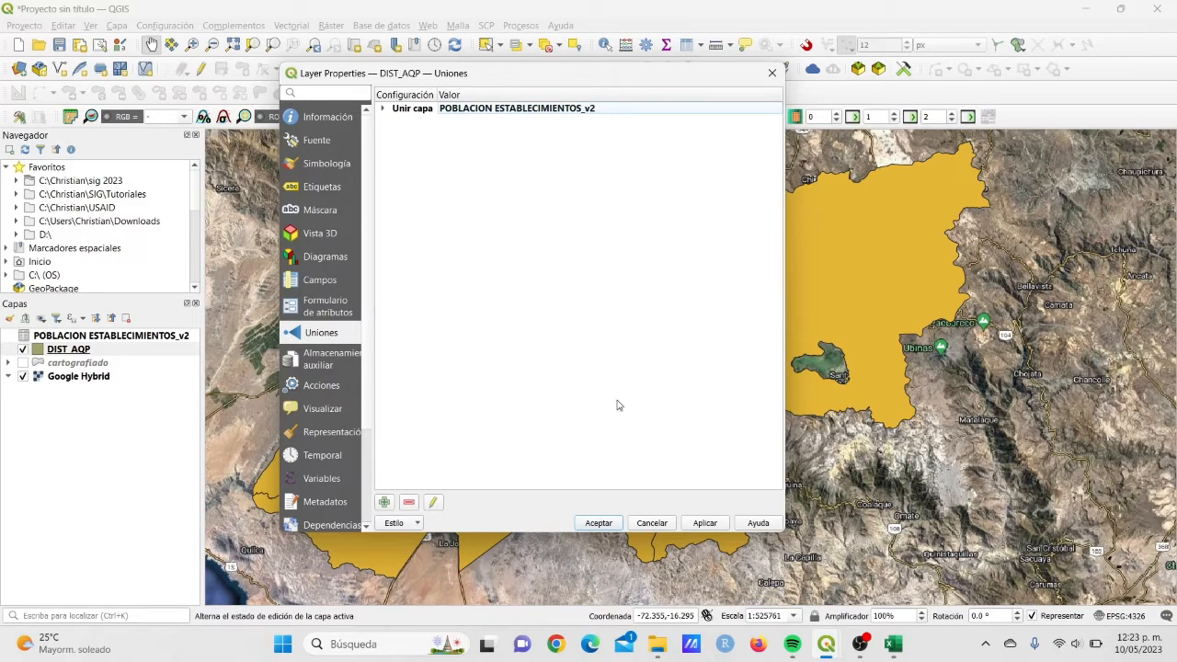
click(651, 524)
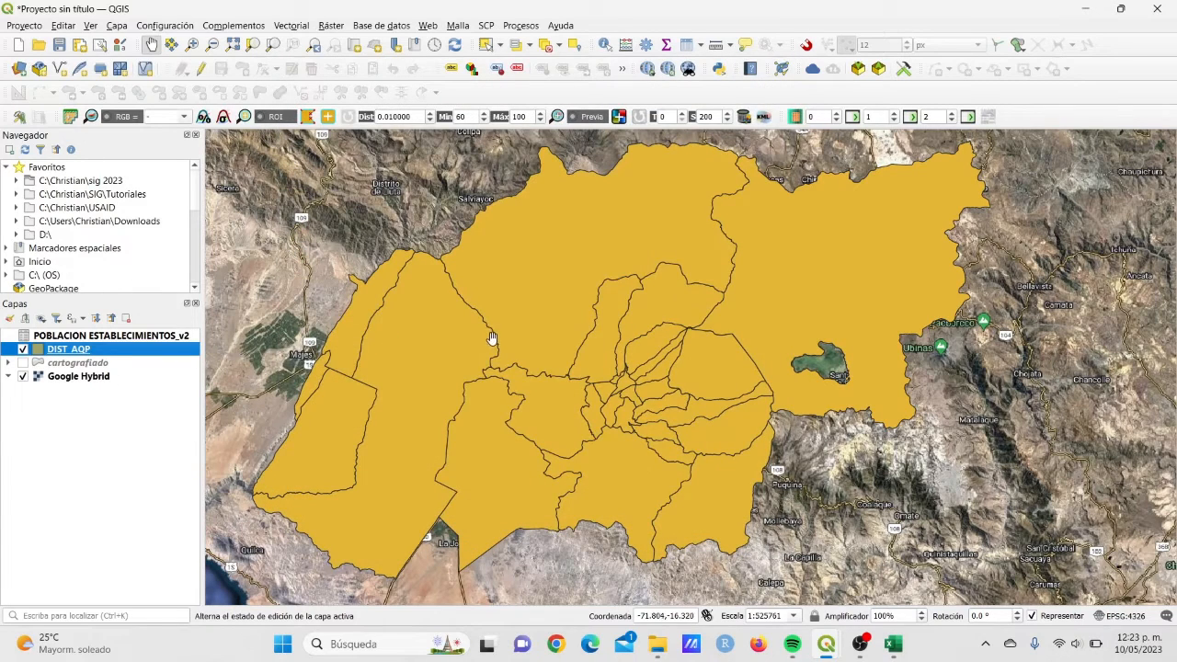
drag(492, 338, 501, 337)
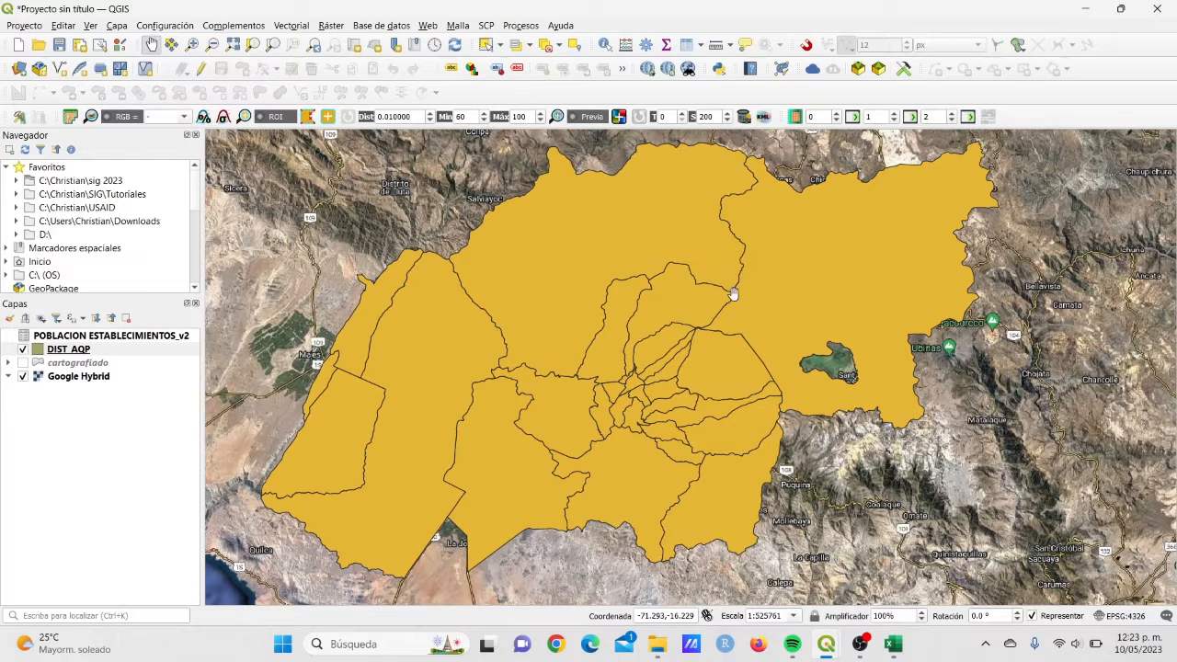
Inspect the joined population columns beside idreal in the DIST_AQP attribute table, and minimise the table
right_click(99, 354)
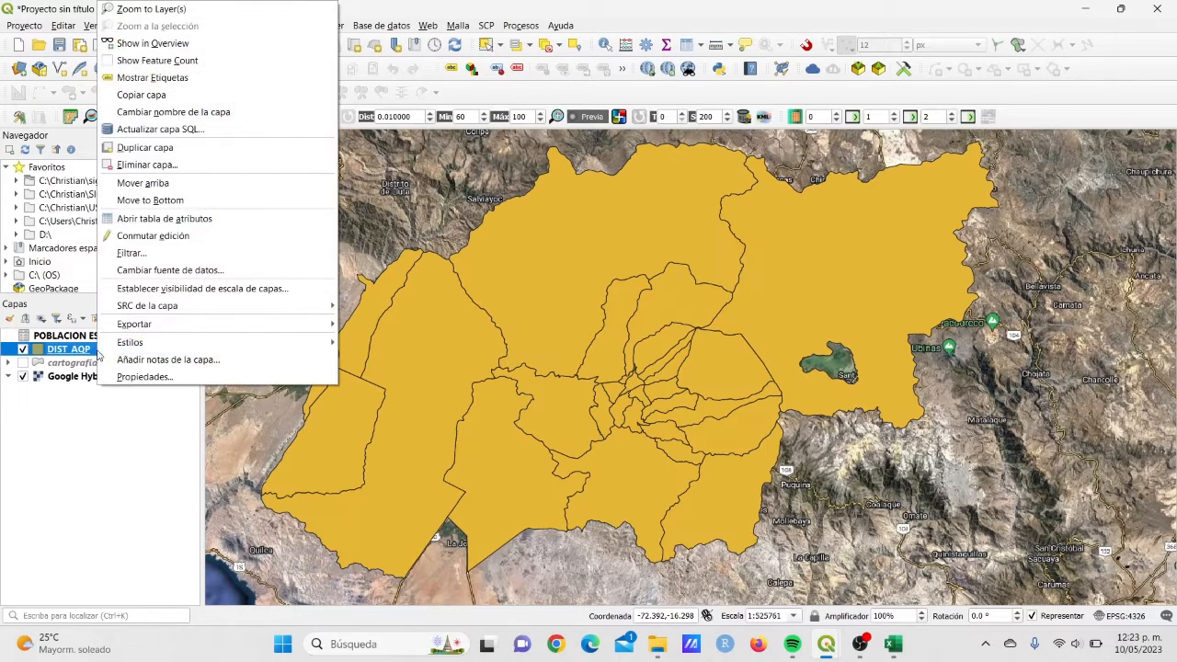
click(170, 220)
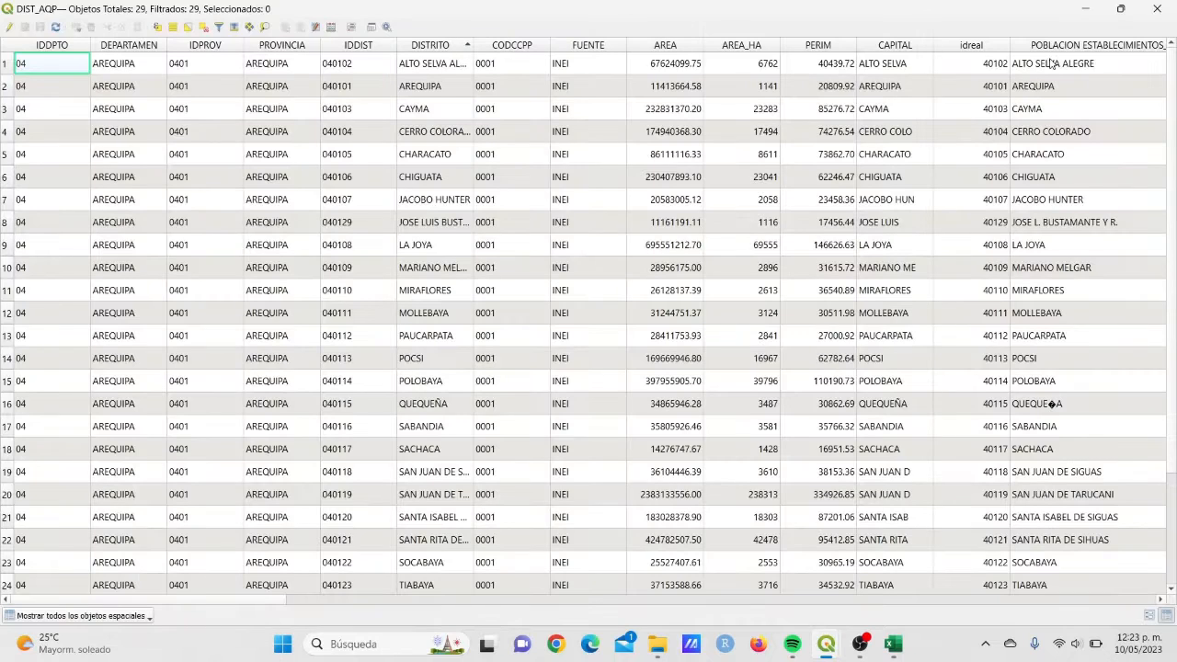
drag(272, 604, 402, 603)
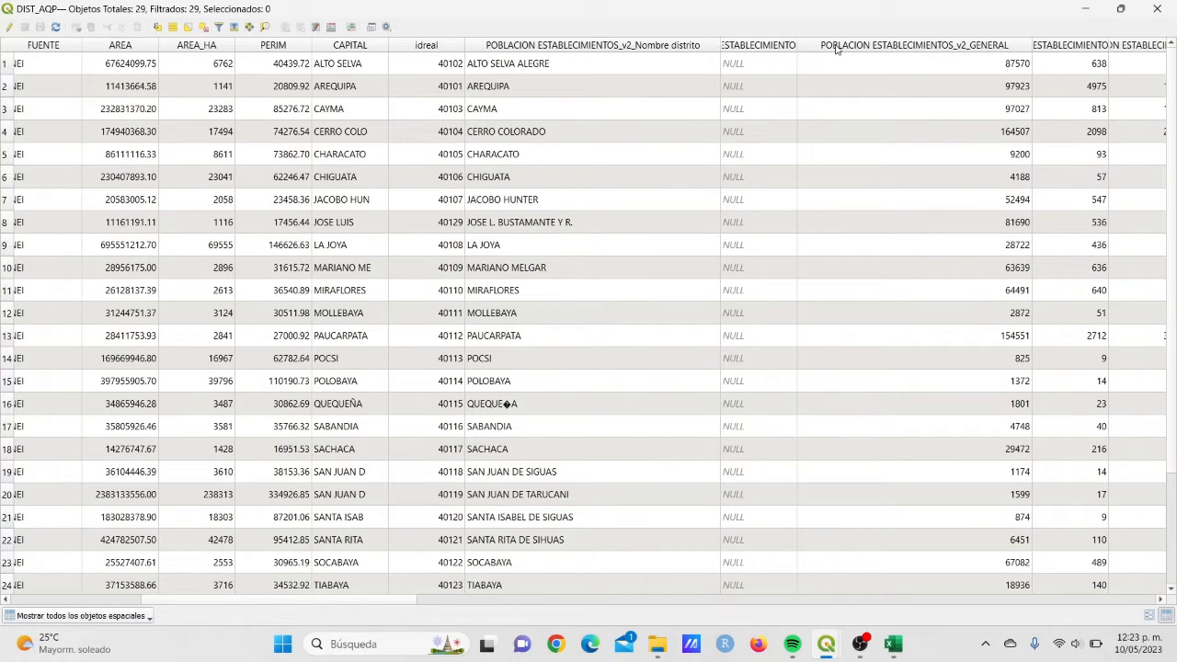
click(1089, 11)
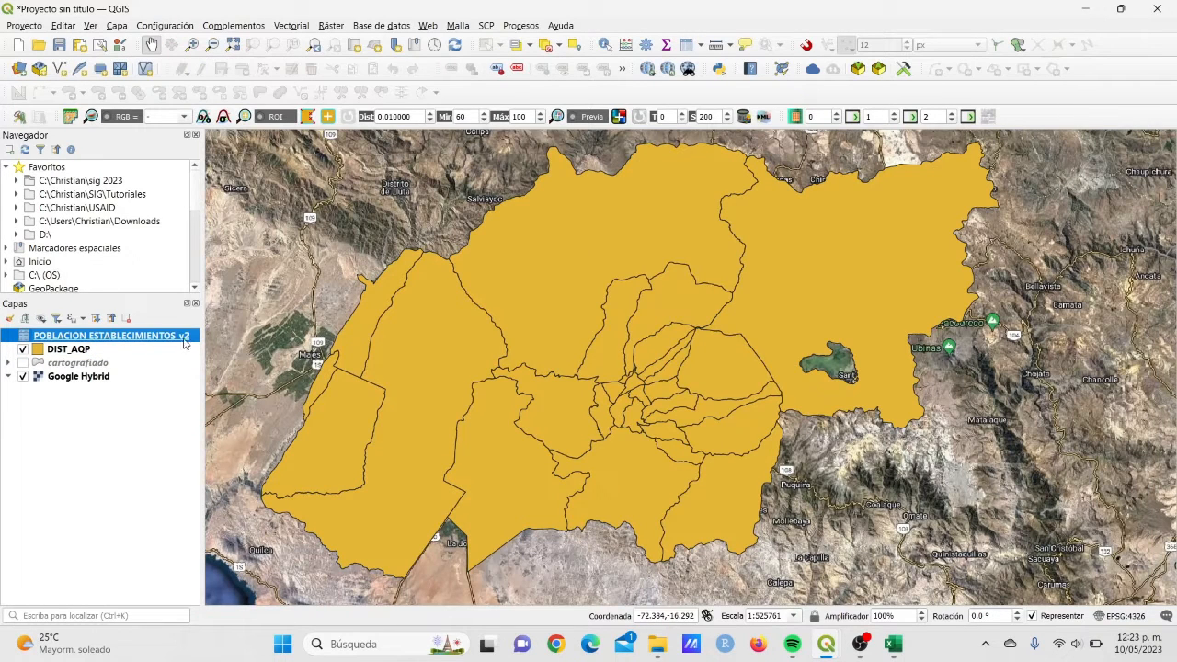
Set the DIST_AQP symbology to Graduated (Graduado) with POBLACION ESTABLECIMIENTOS_v2_GENERAL as the value
click(70, 351)
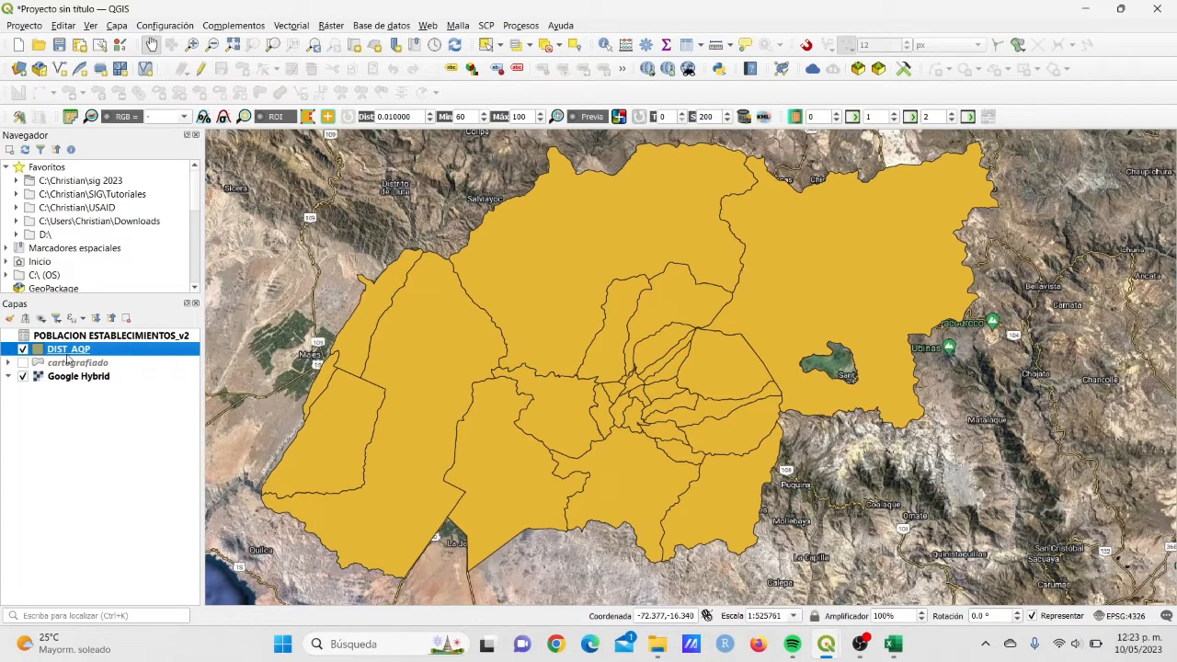
right_click(134, 354)
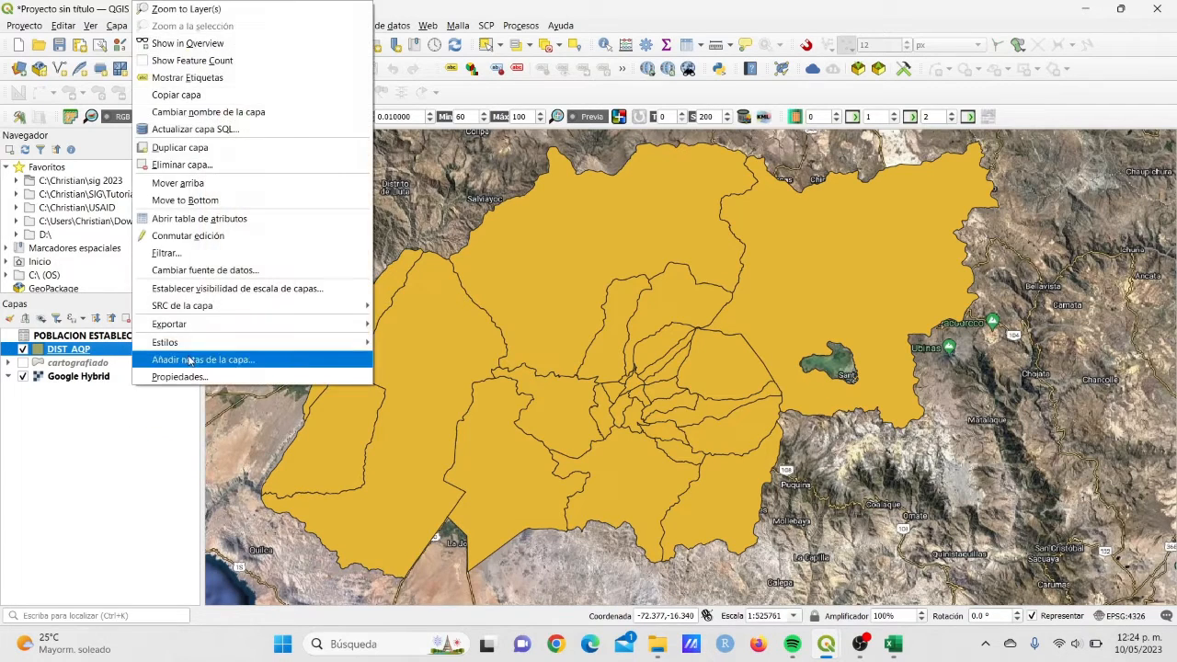
click(251, 377)
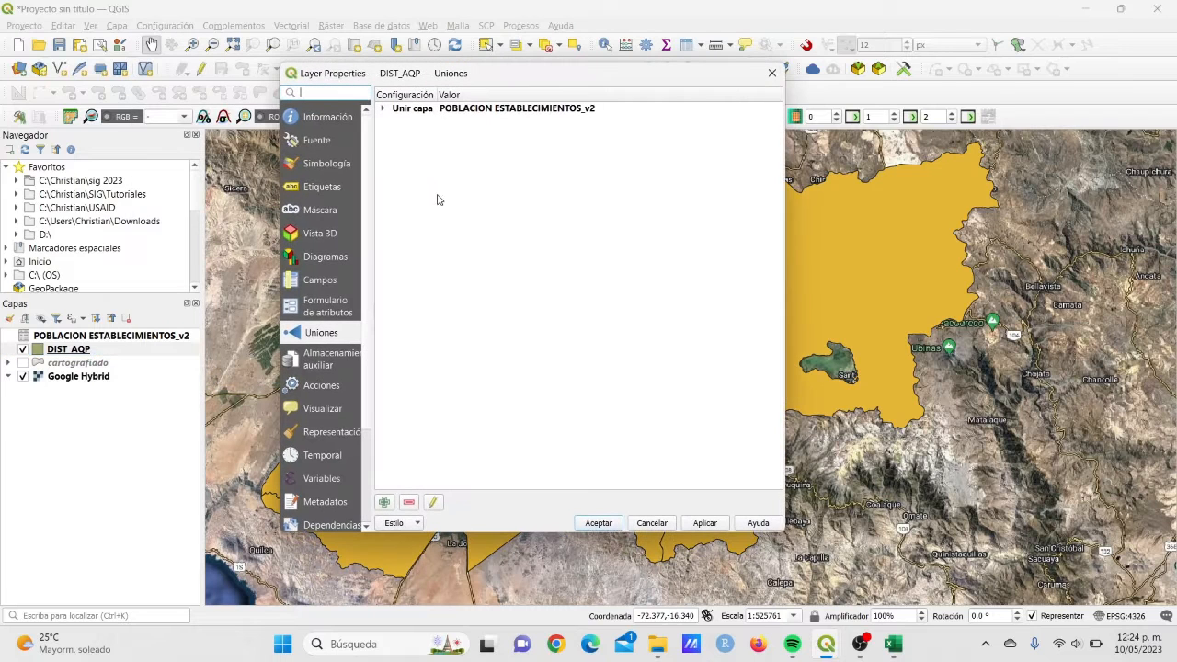
click(329, 165)
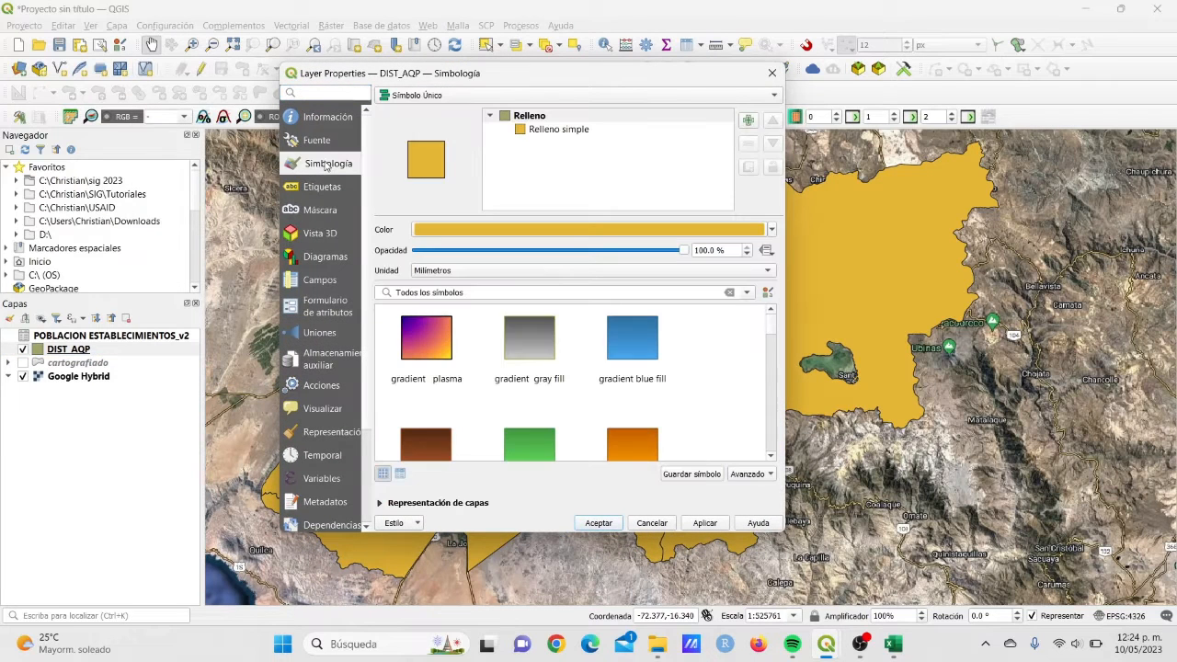
click(465, 109)
click(463, 125)
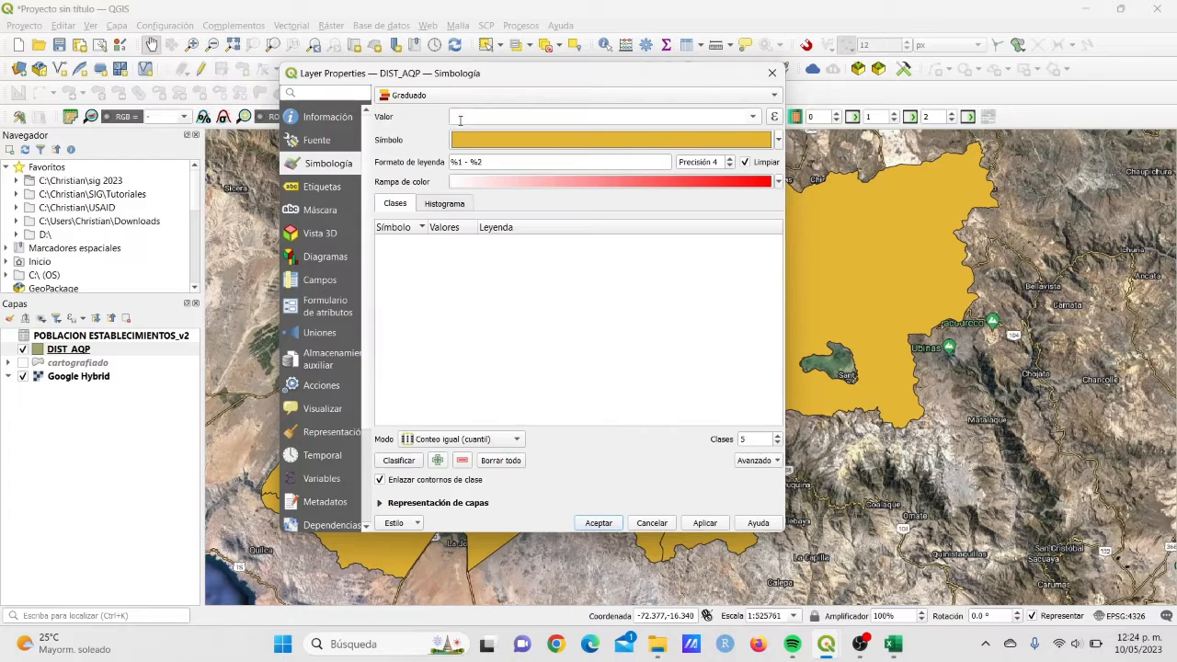
click(737, 113)
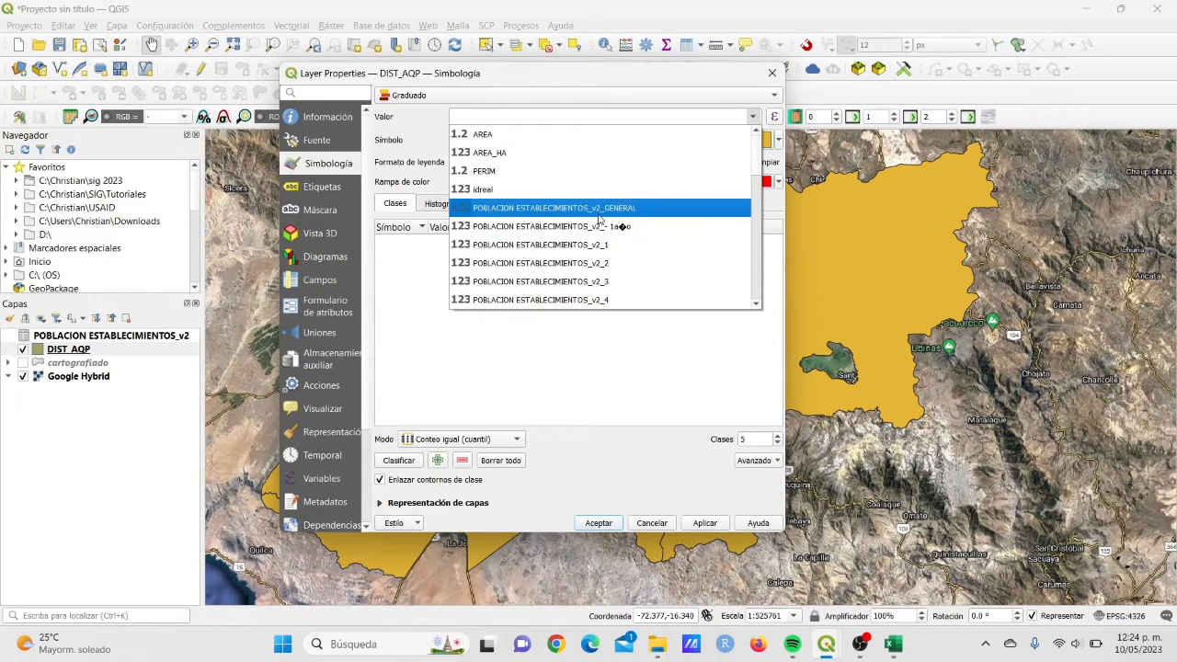
click(616, 210)
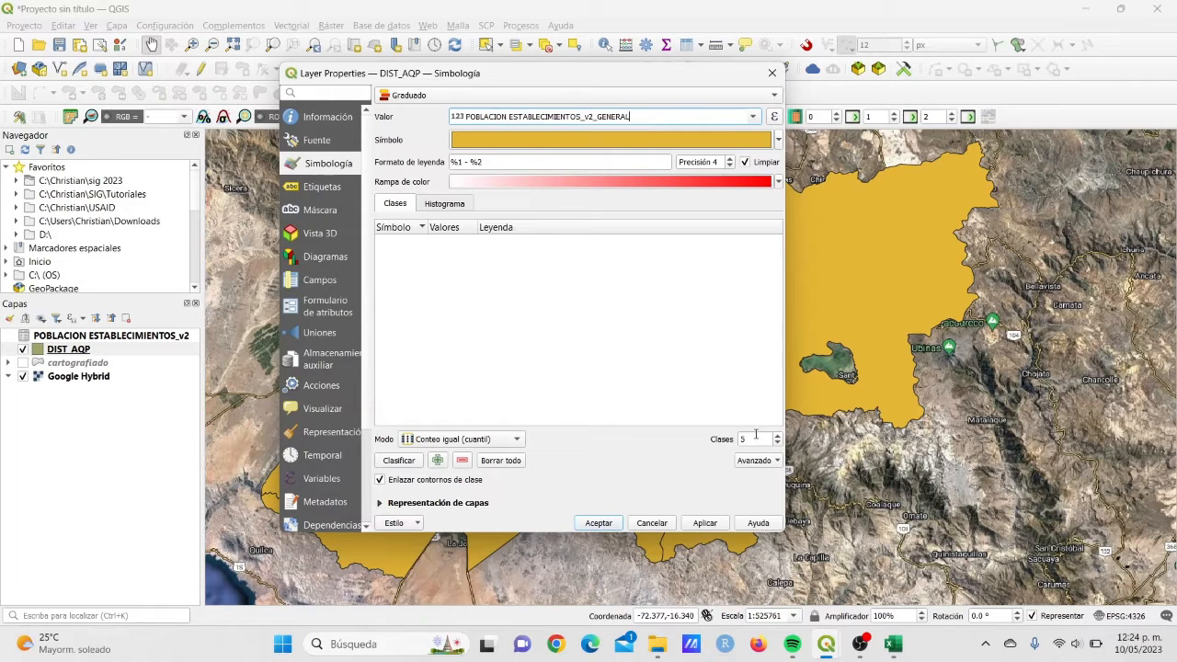
Classify the values into 5 equal-count (quantile) classes with the white-to-red ramp, and apply the symbology to the layer
click(703, 522)
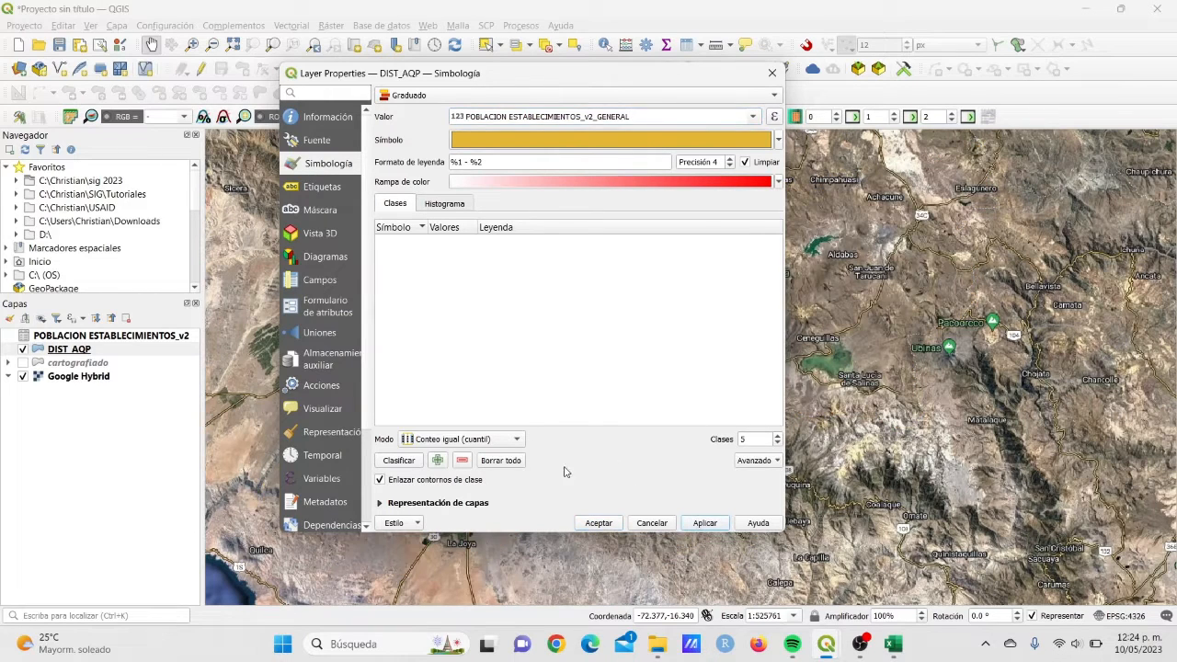
click(398, 460)
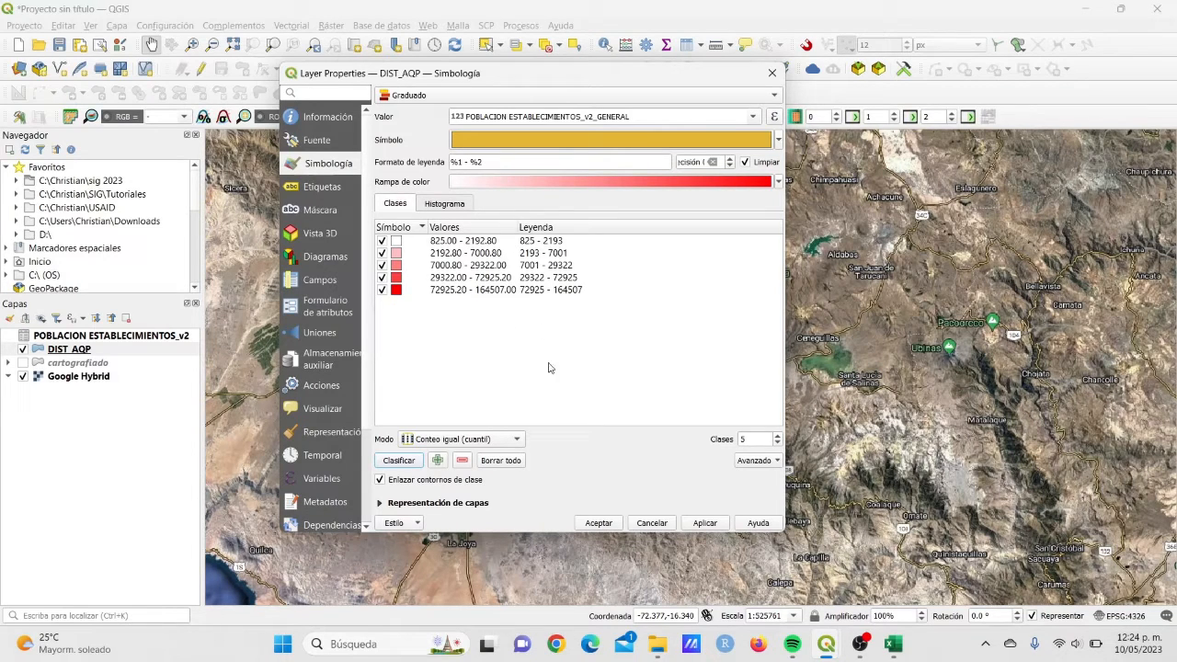
click(704, 522)
click(598, 522)
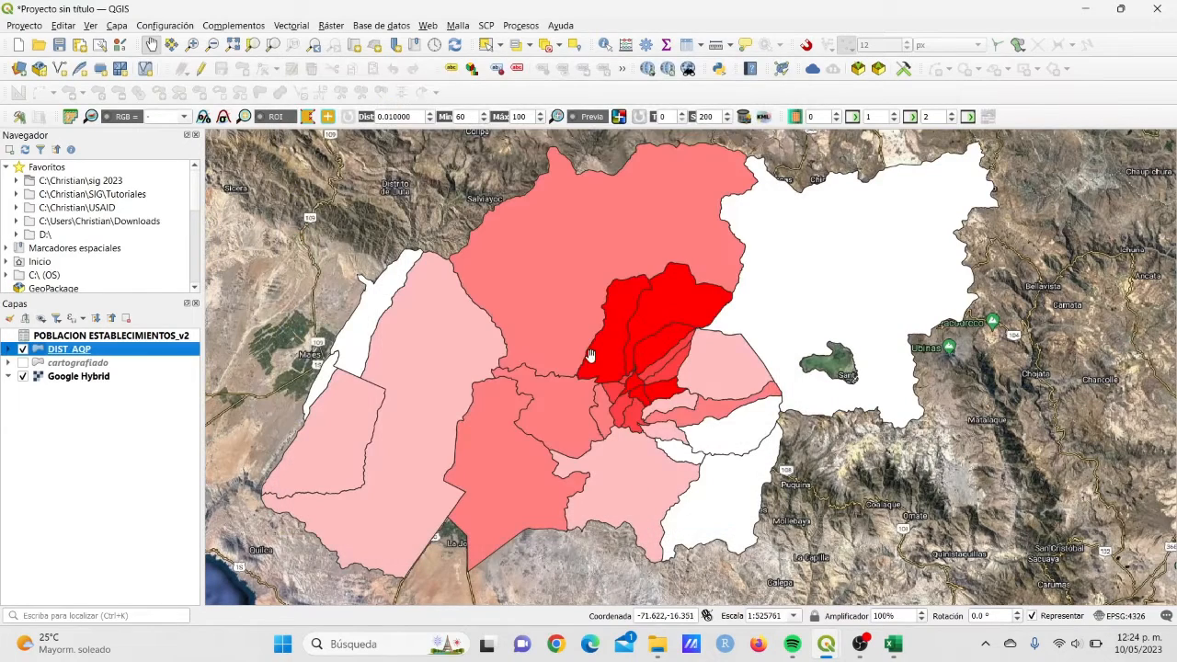
drag(622, 387, 605, 381)
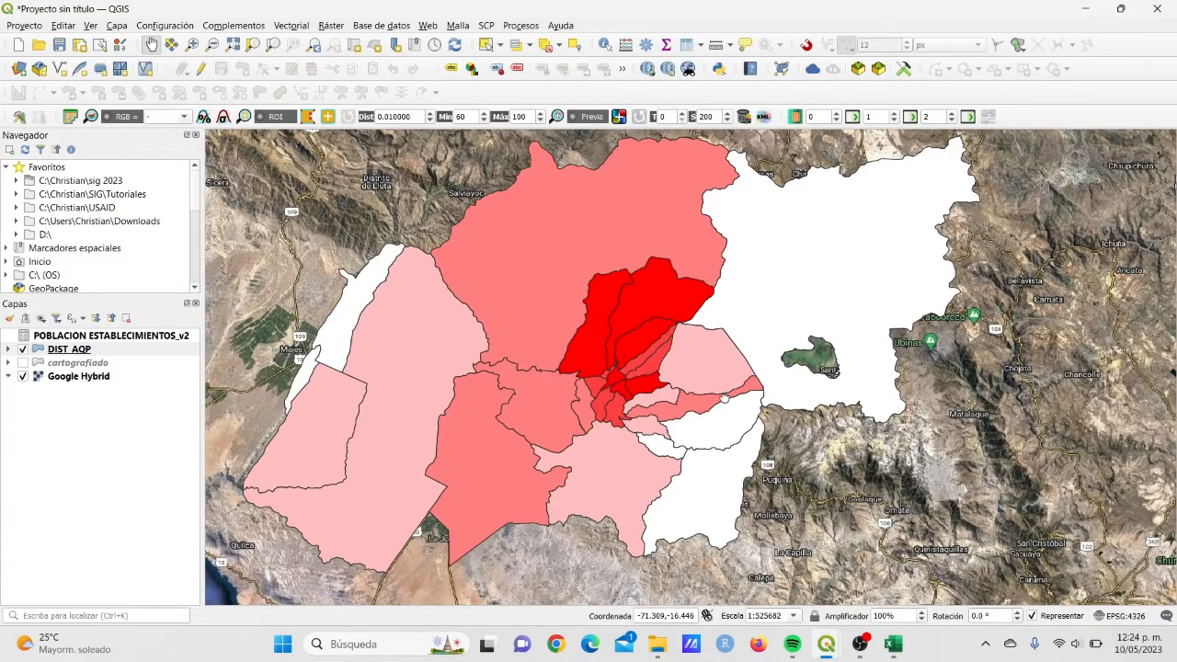
drag(823, 346, 762, 332)
drag(559, 341, 634, 376)
drag(320, 340, 379, 362)
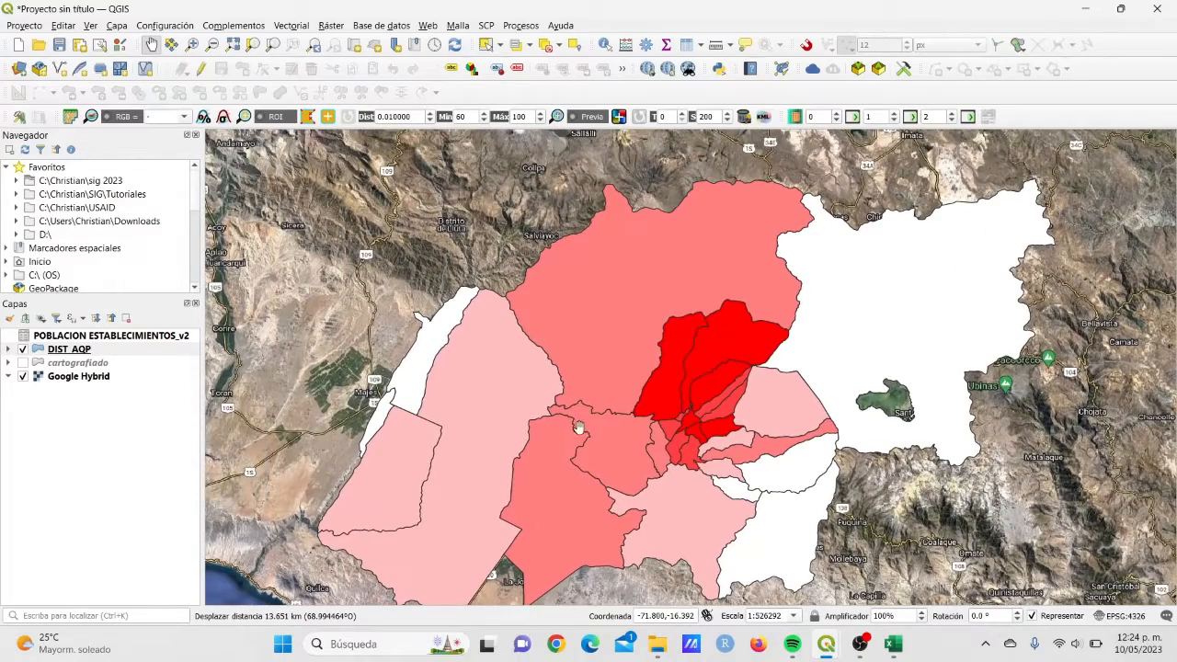
drag(582, 433, 537, 401)
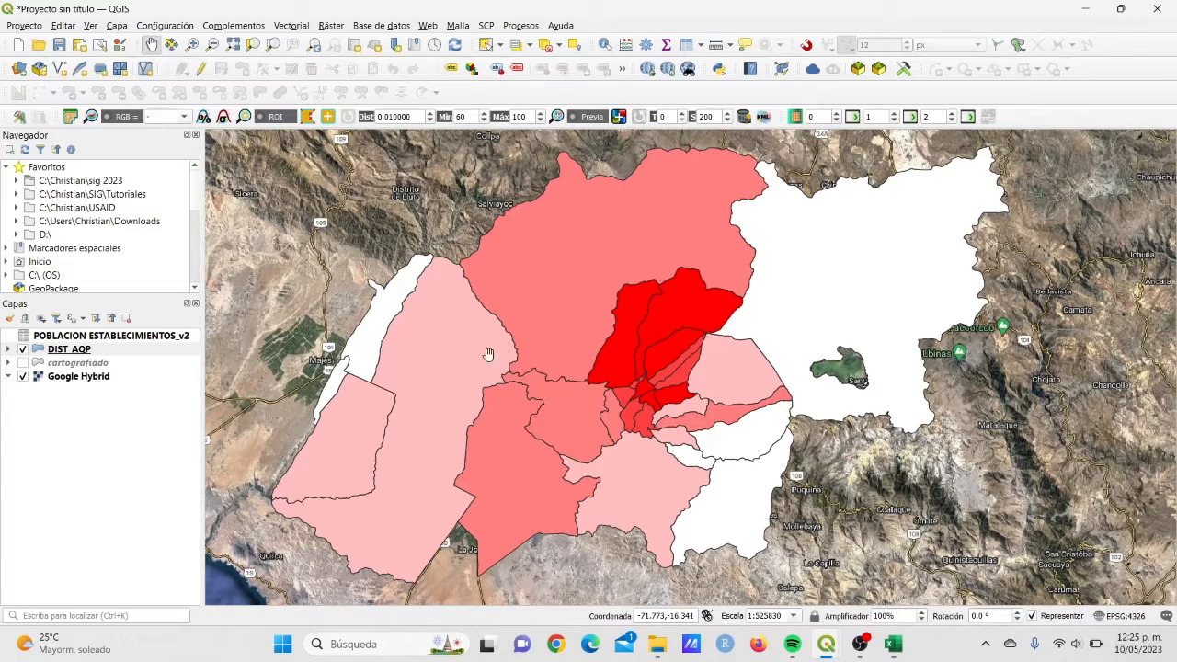
click(114, 351)
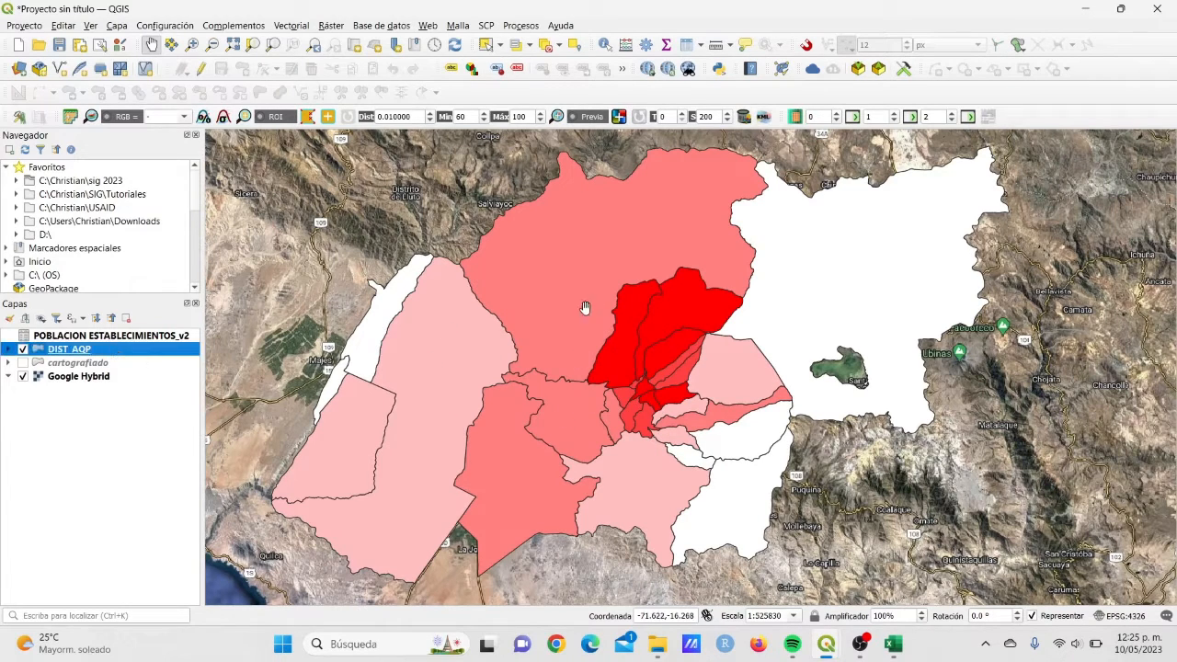